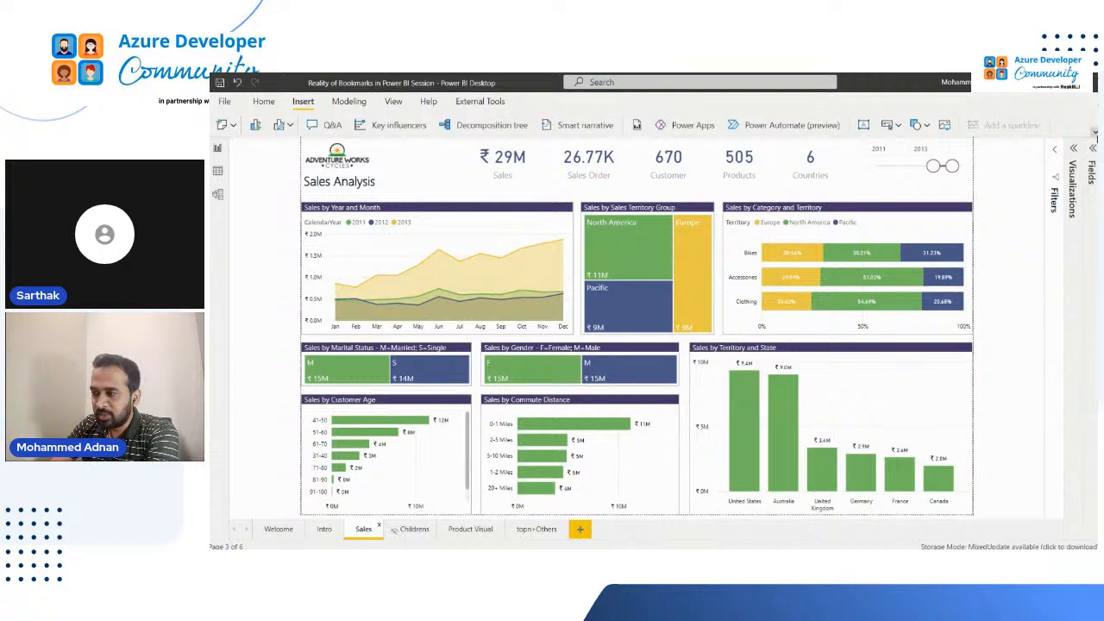
Show the Bookmarks and Selection panes and expand the Visualizations and Fields panes beside the Sales report page
{"action": "left_click", "coordinate": [1094, 132]}
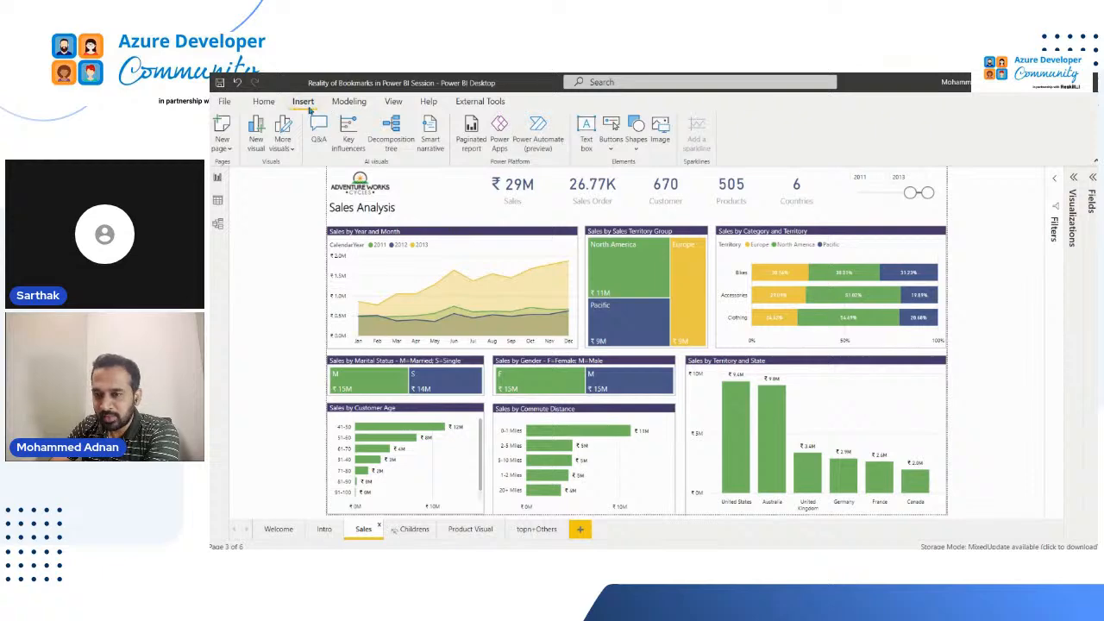
{"action": "left_click", "coordinate": [394, 101]}
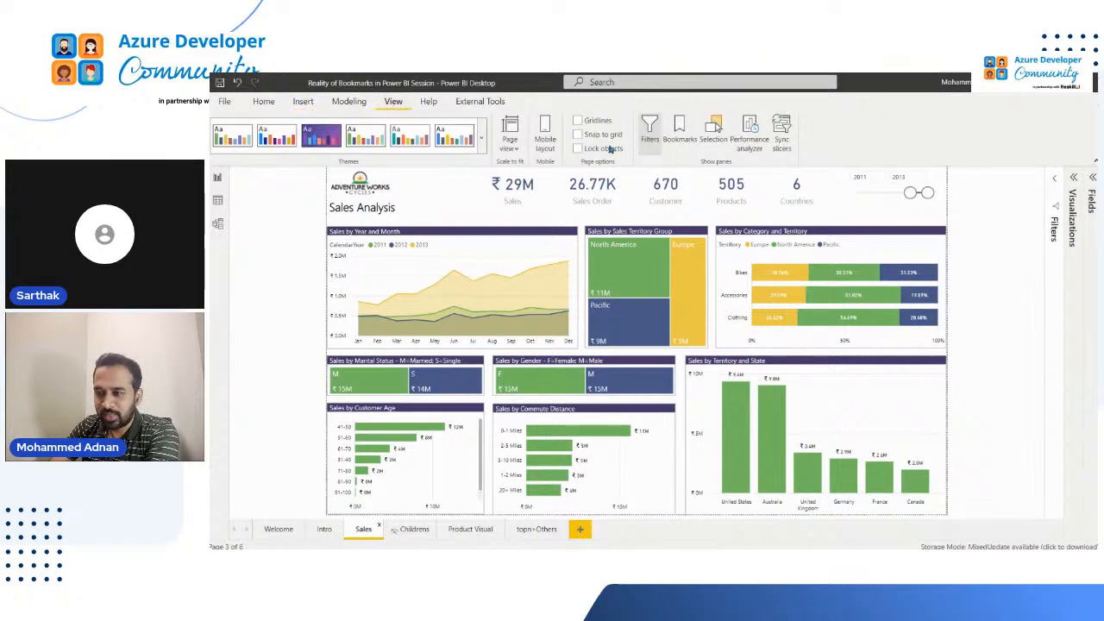
{"action": "left_click", "coordinate": [715, 138]}
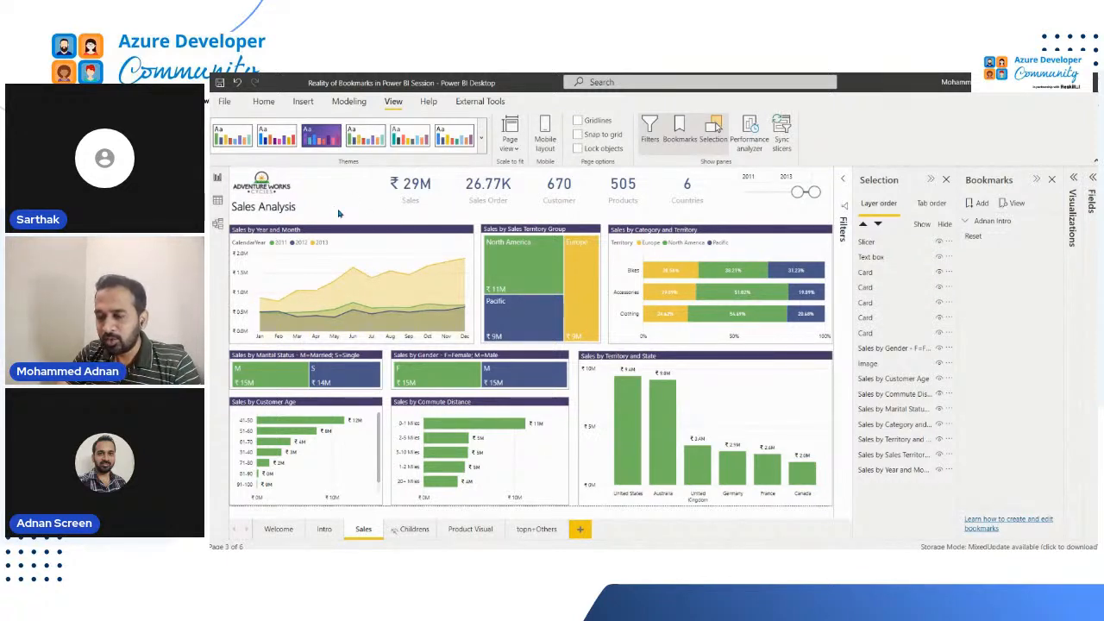
{"action": "left_click", "coordinate": [1076, 211]}
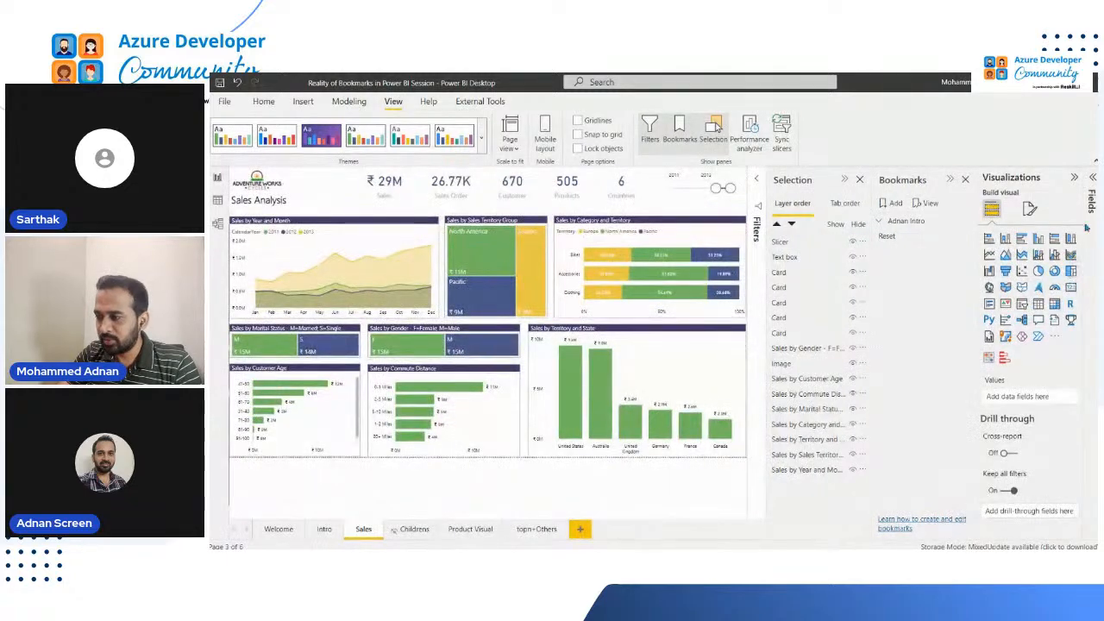
{"action": "left_click", "coordinate": [1093, 203]}
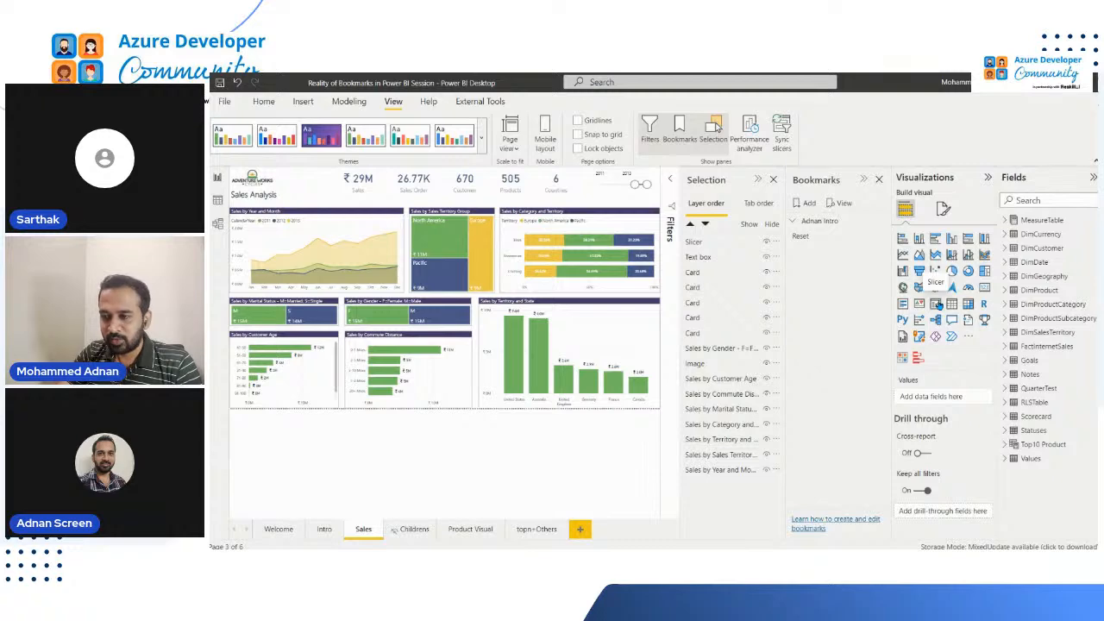
Add a slicer based on SalesTerritoryGroup from DimSalesTerritory to the Sales page, and collapse the Selection and Bookmarks panes
{"action": "left_click", "coordinate": [936, 303]}
{"action": "left_click", "coordinate": [758, 179]}
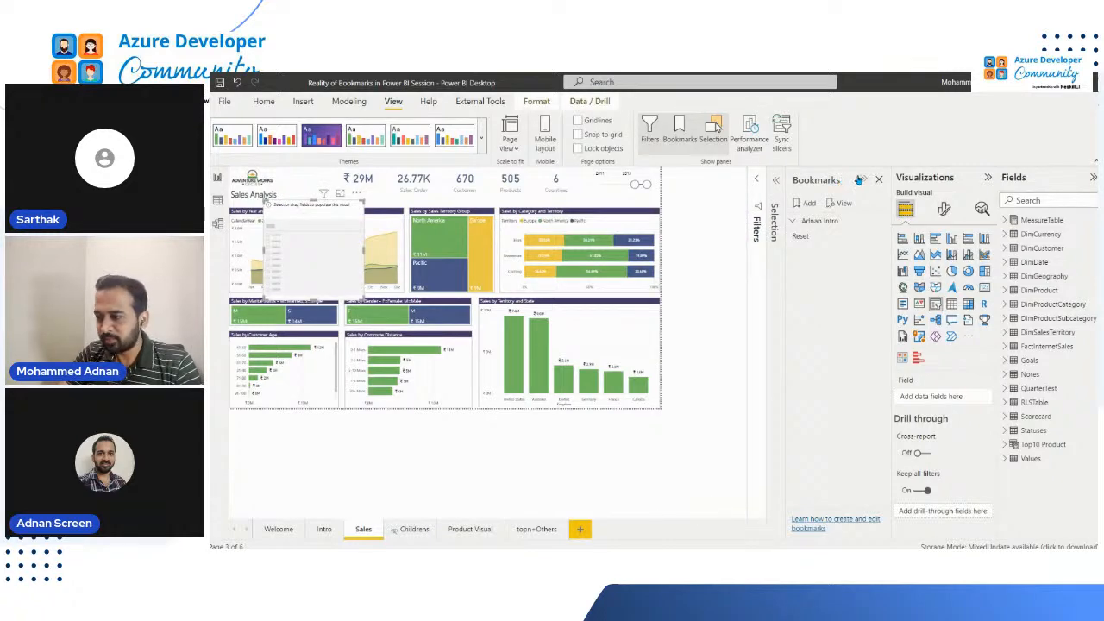
{"action": "left_click", "coordinate": [861, 180]}
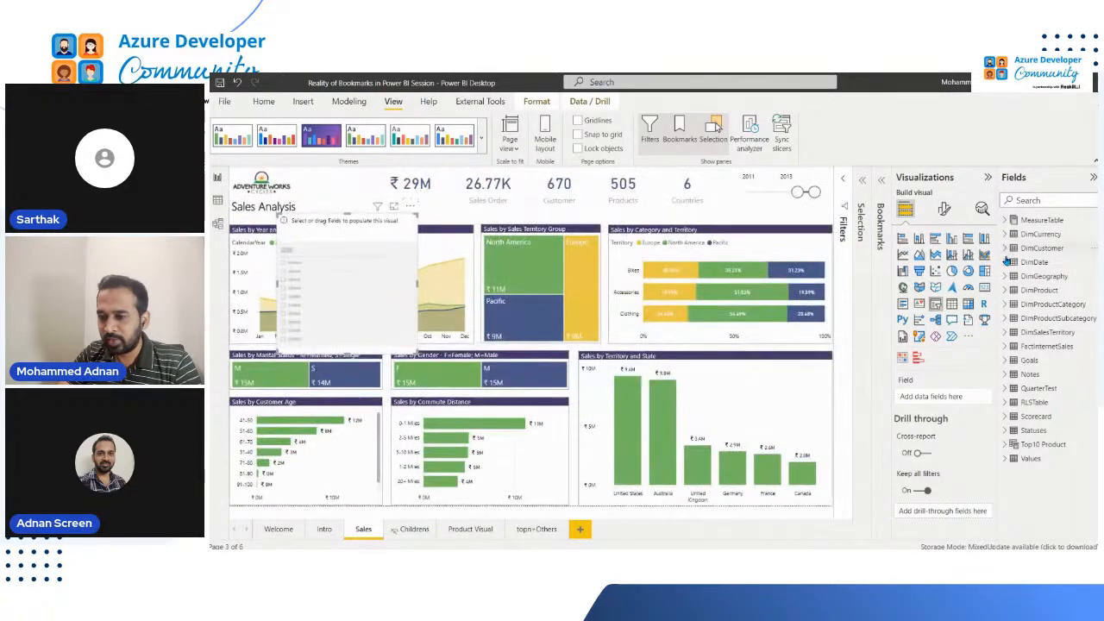
{"action": "left_click", "coordinate": [528, 232]}
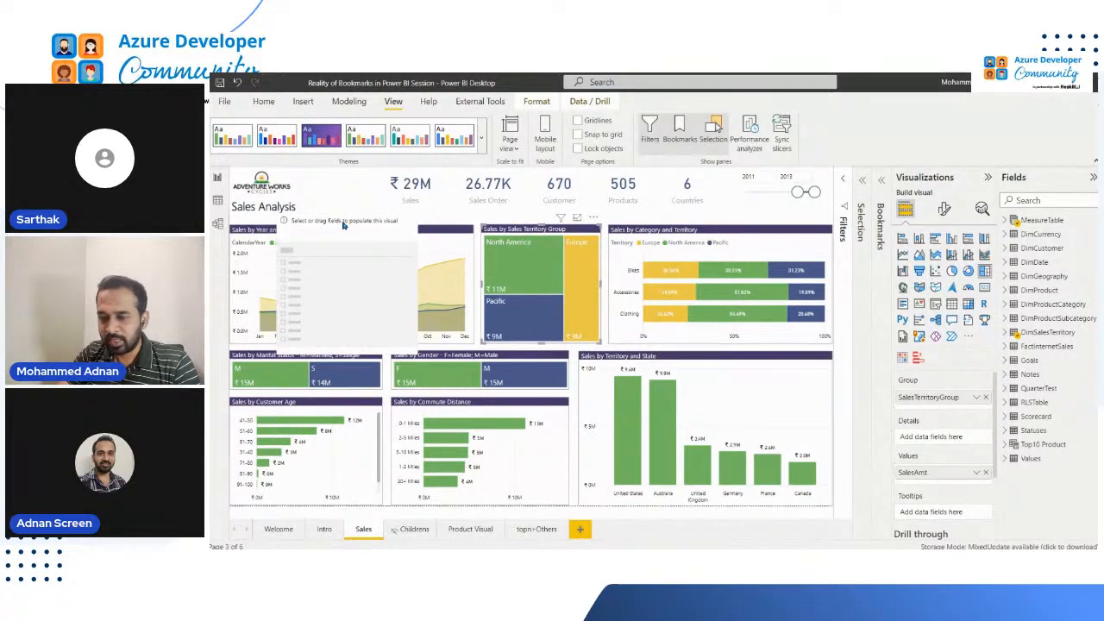
{"action": "left_click", "coordinate": [382, 233]}
{"action": "left_click", "coordinate": [1009, 334]}
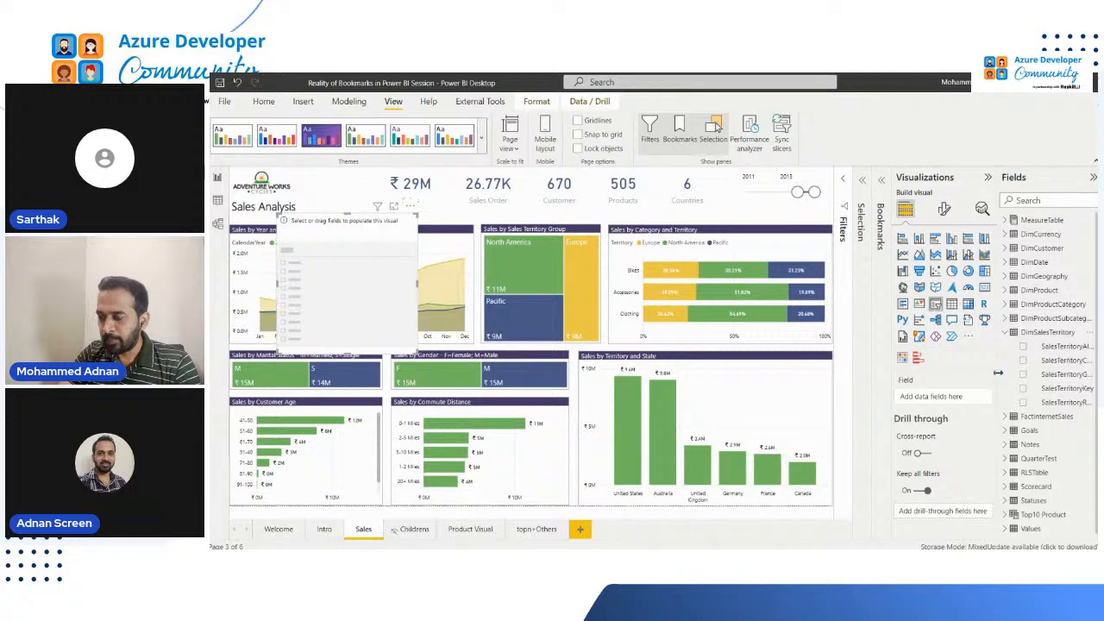
{"action": "left_click_drag", "start_coordinate": [998, 373], "coordinate": [957, 385]}
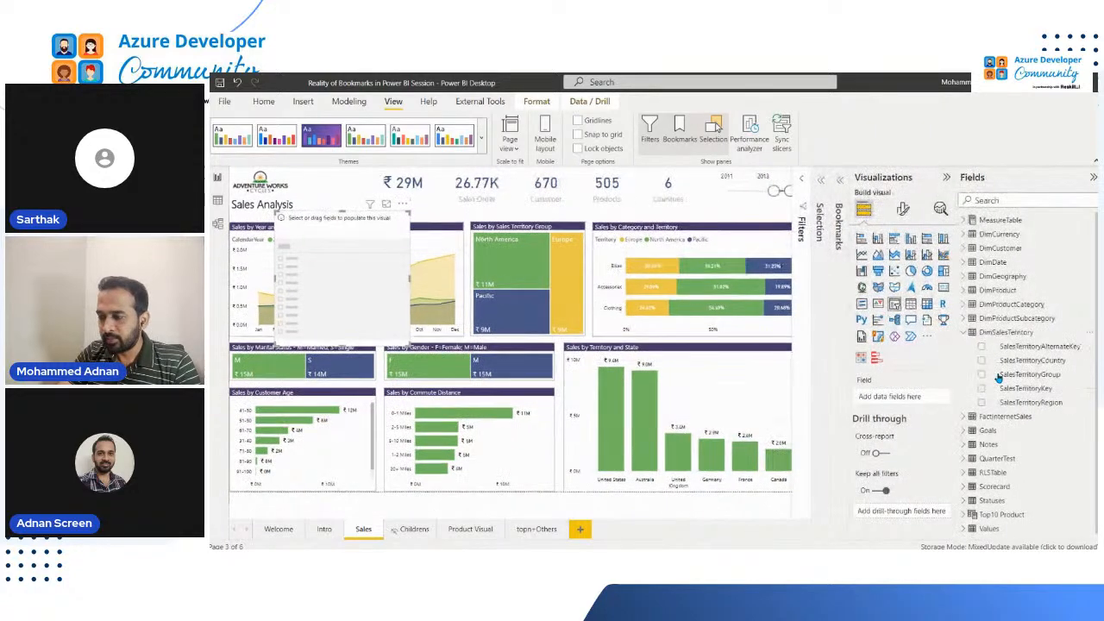
{"action": "left_click", "coordinate": [981, 376]}
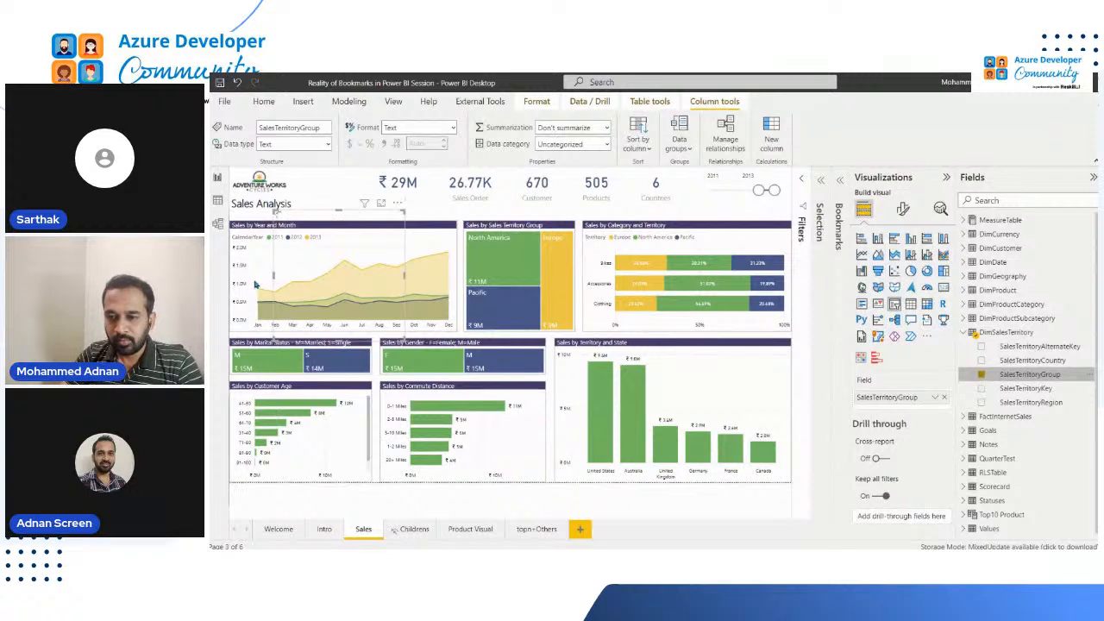
Move the SalesTerritoryGroup slicer up beside the Sales Analysis title and switch its display style to Dropdown
{"action": "left_click_drag", "start_coordinate": [317, 215], "coordinate": [327, 185]}
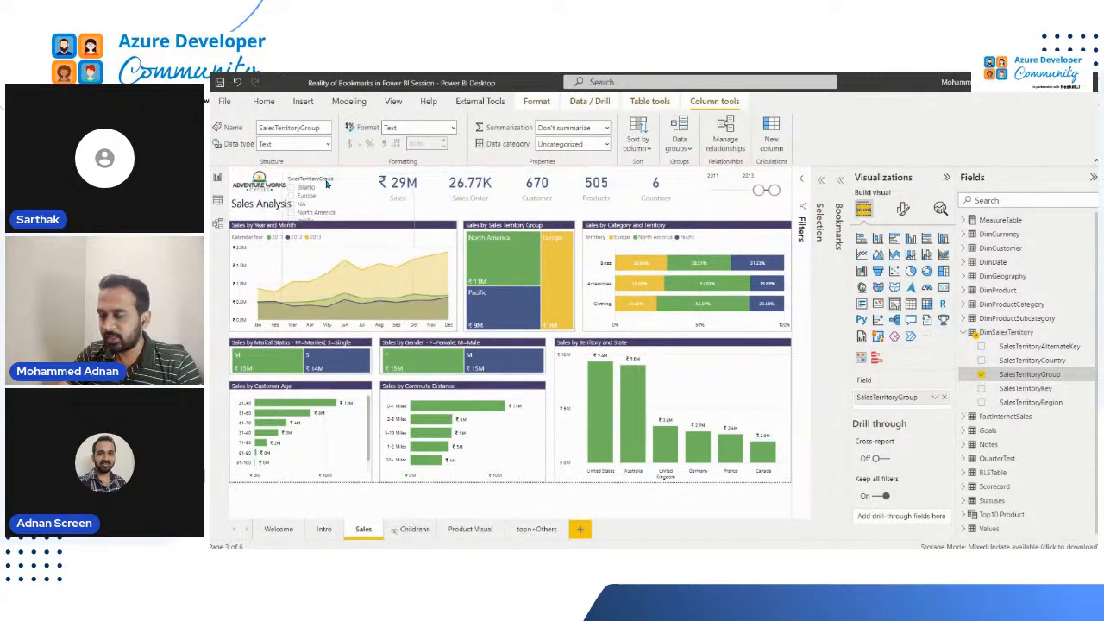
{"action": "left_click", "coordinate": [902, 210]}
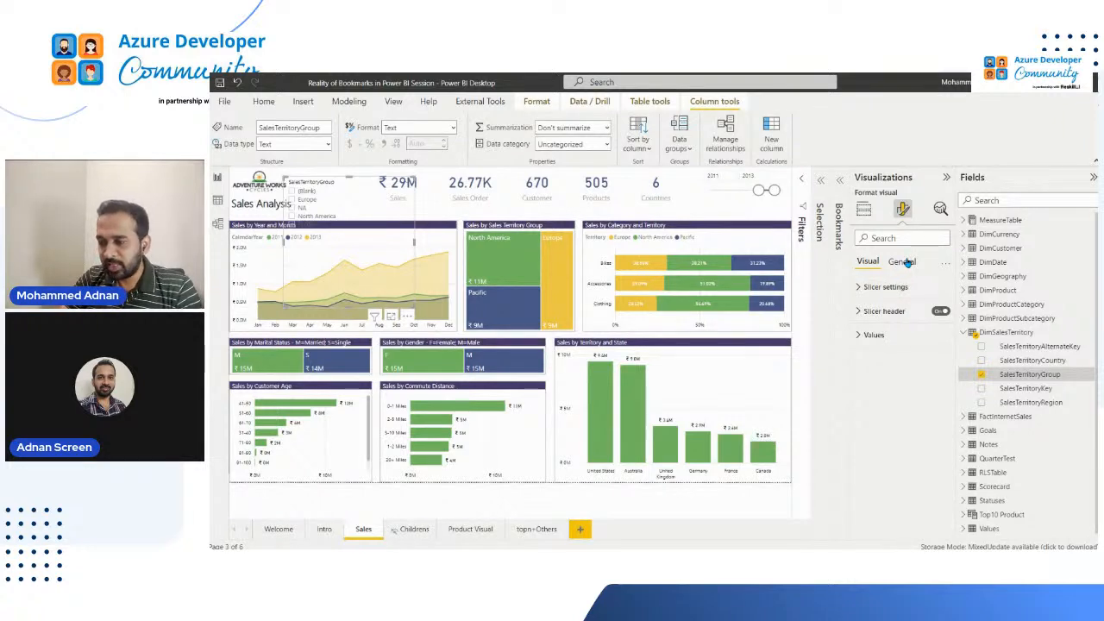
{"action": "left_click", "coordinate": [904, 262]}
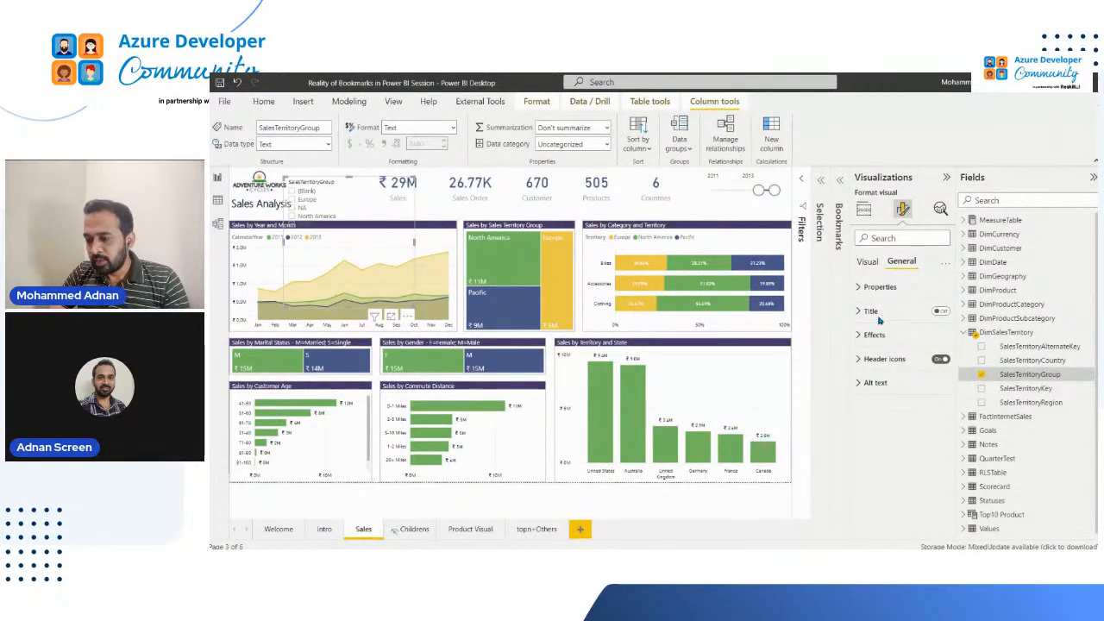
{"action": "left_click", "coordinate": [869, 264]}
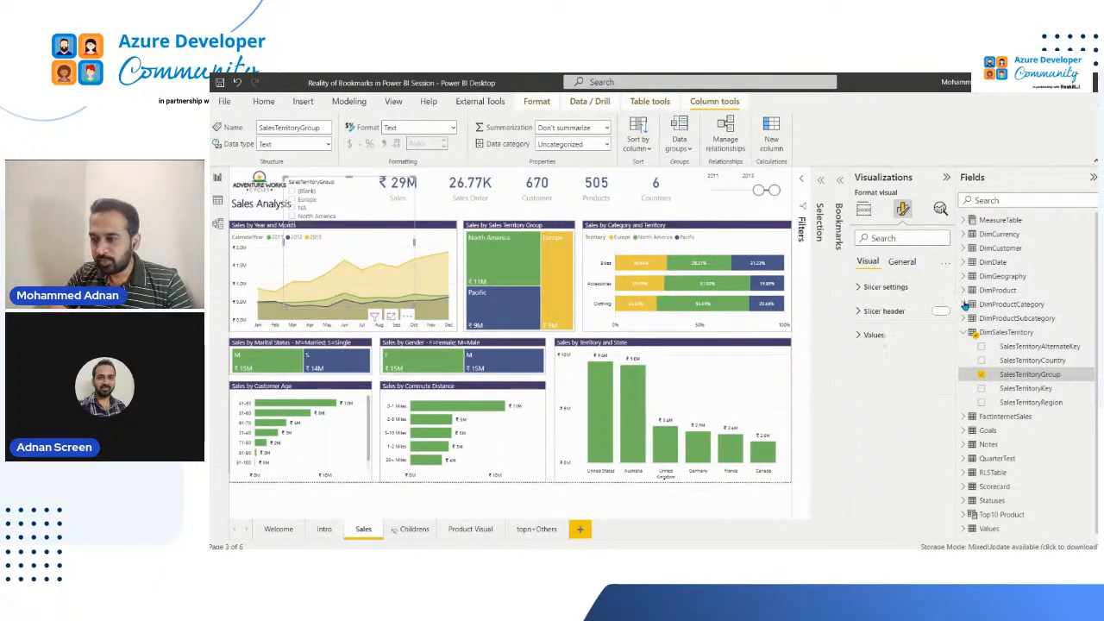
{"action": "left_click", "coordinate": [411, 182]}
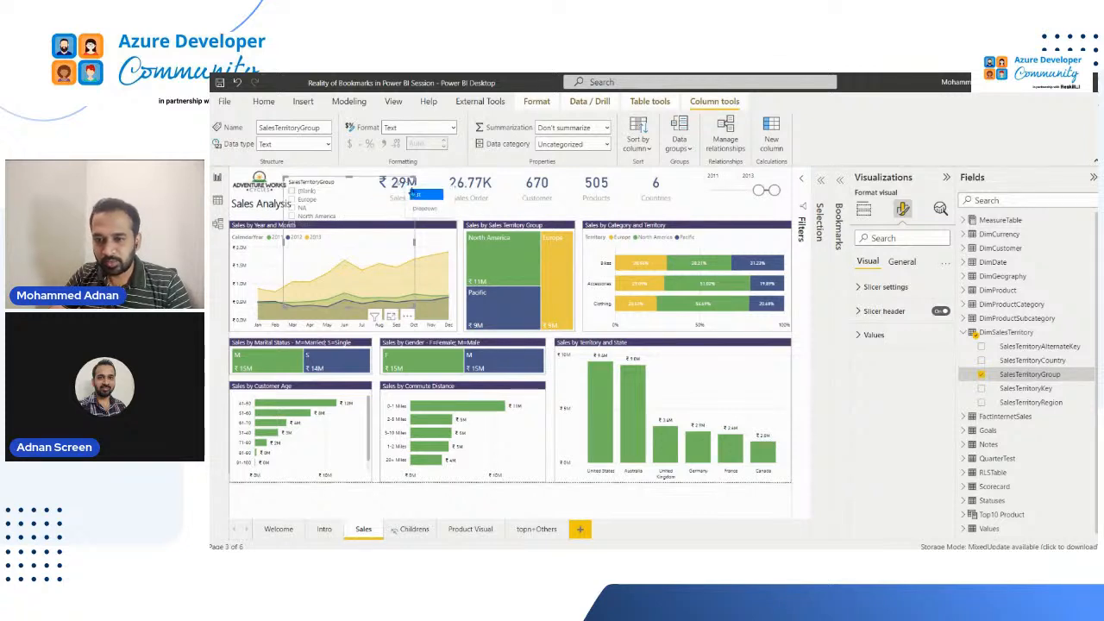
{"action": "left_click", "coordinate": [424, 208]}
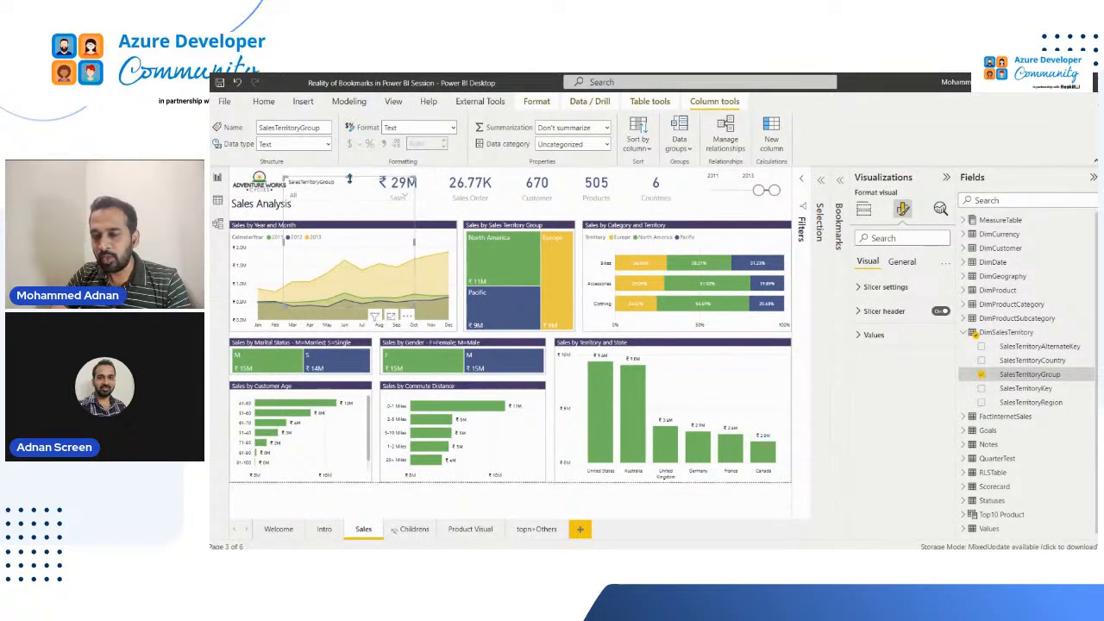
Shrink the SalesTerritoryGroup slicer to header height and place it over the Customer and Products cards
{"action": "left_click_drag", "start_coordinate": [349, 307], "coordinate": [514, 179]}
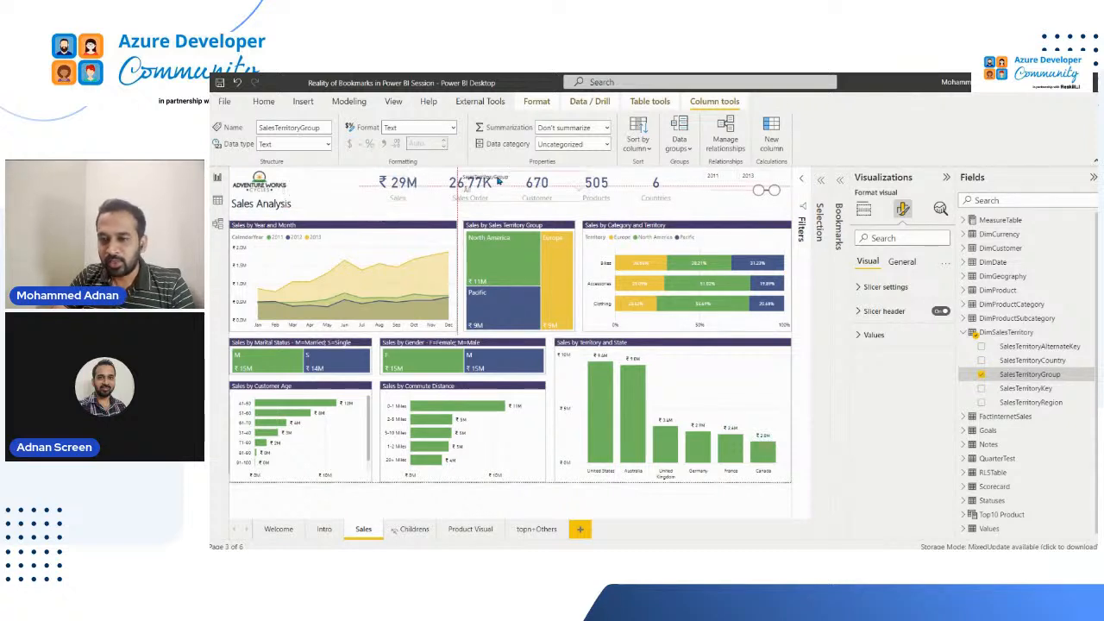
{"action": "left_click", "coordinate": [325, 182]}
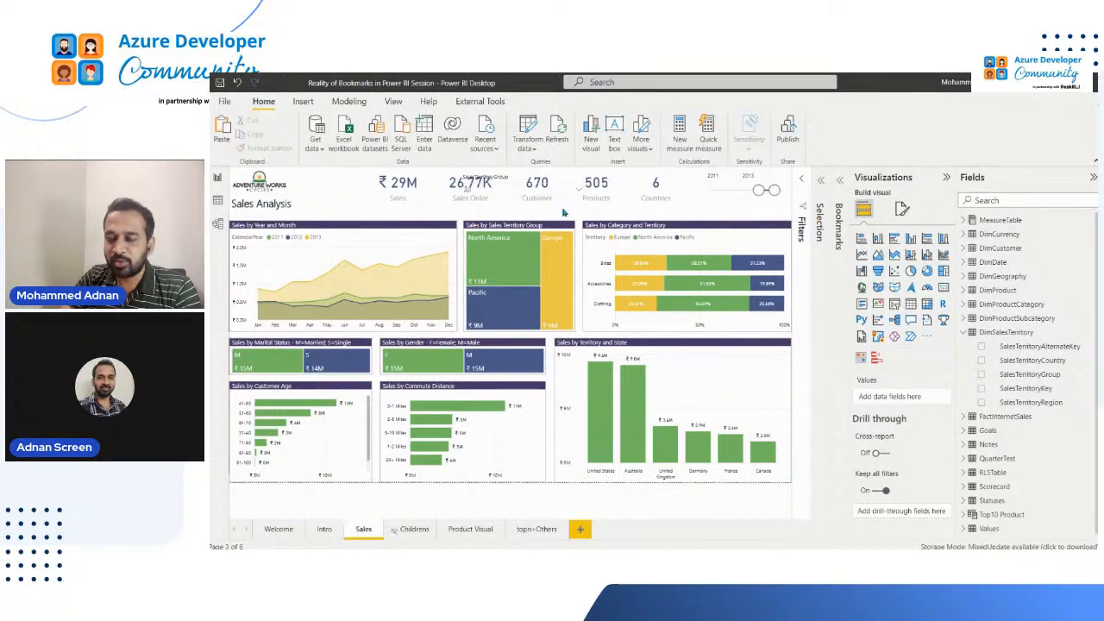
{"action": "left_click_drag", "start_coordinate": [516, 179], "coordinate": [516, 179]}
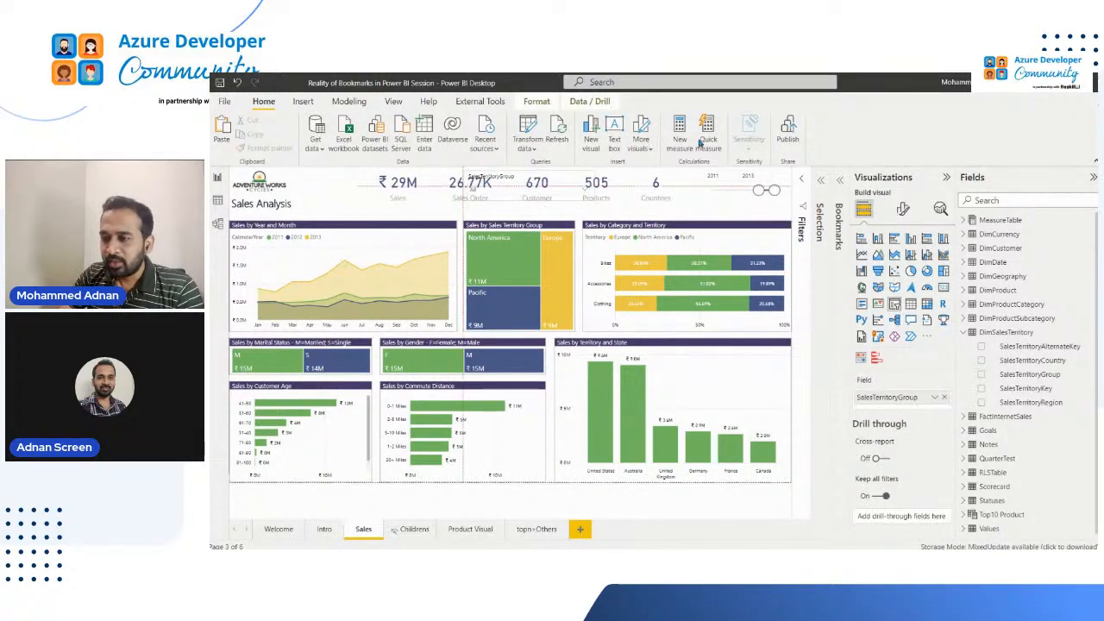
Insert a rectangle shape at the page's left edge below the Sales Analysis title and stretch it down to the page's bottom edge
{"action": "left_click", "coordinate": [303, 102]}
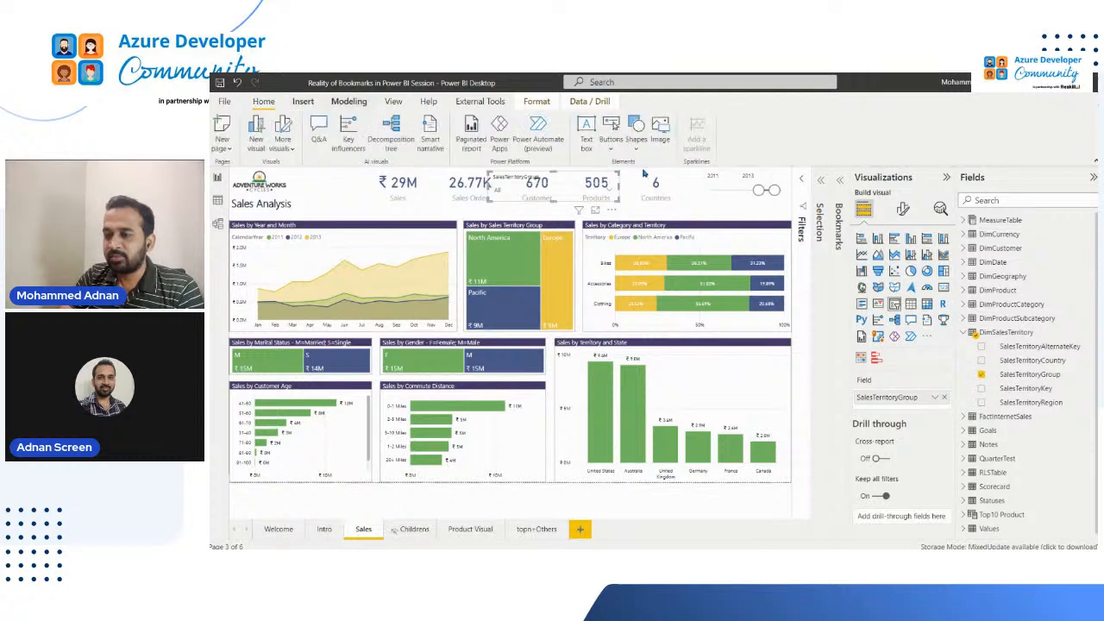
{"action": "left_click", "coordinate": [636, 142]}
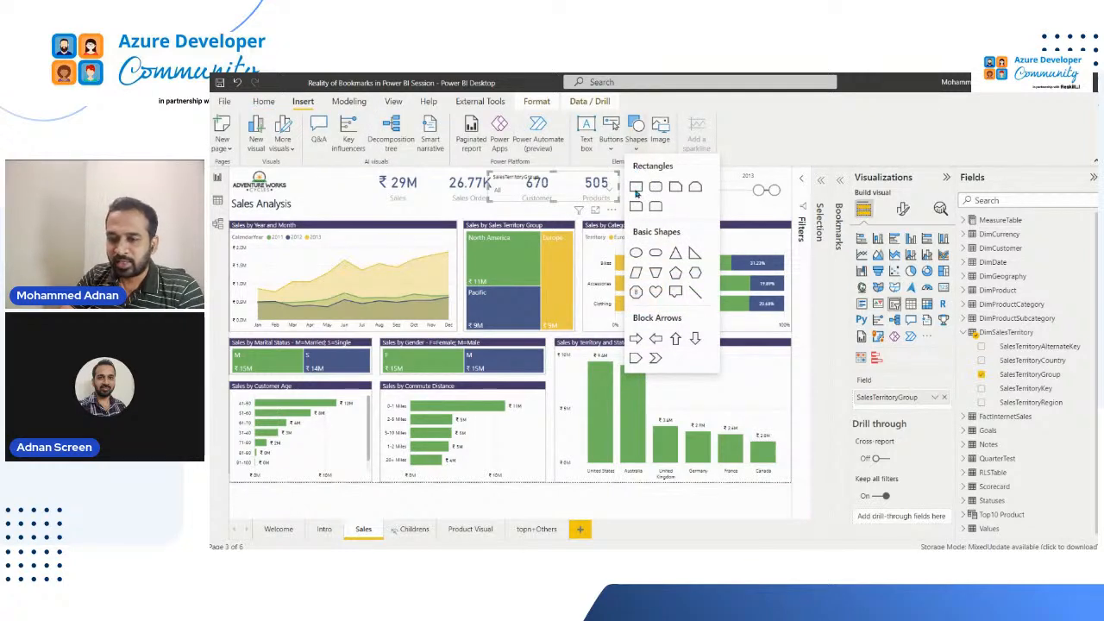
{"action": "left_click", "coordinate": [637, 187]}
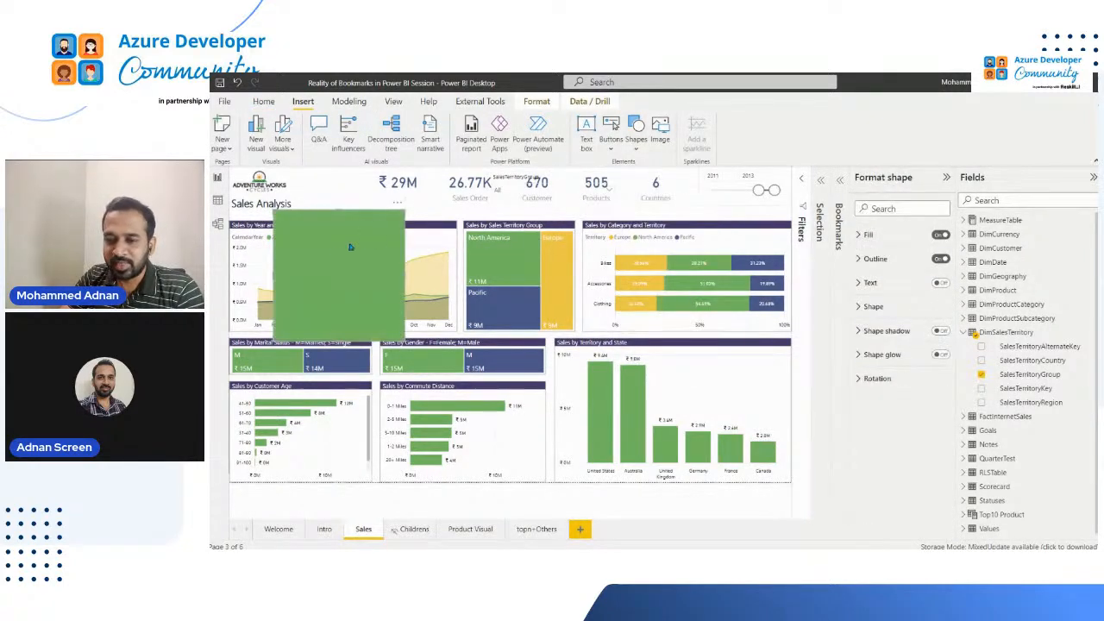
{"action": "left_click_drag", "start_coordinate": [332, 255], "coordinate": [250, 241]}
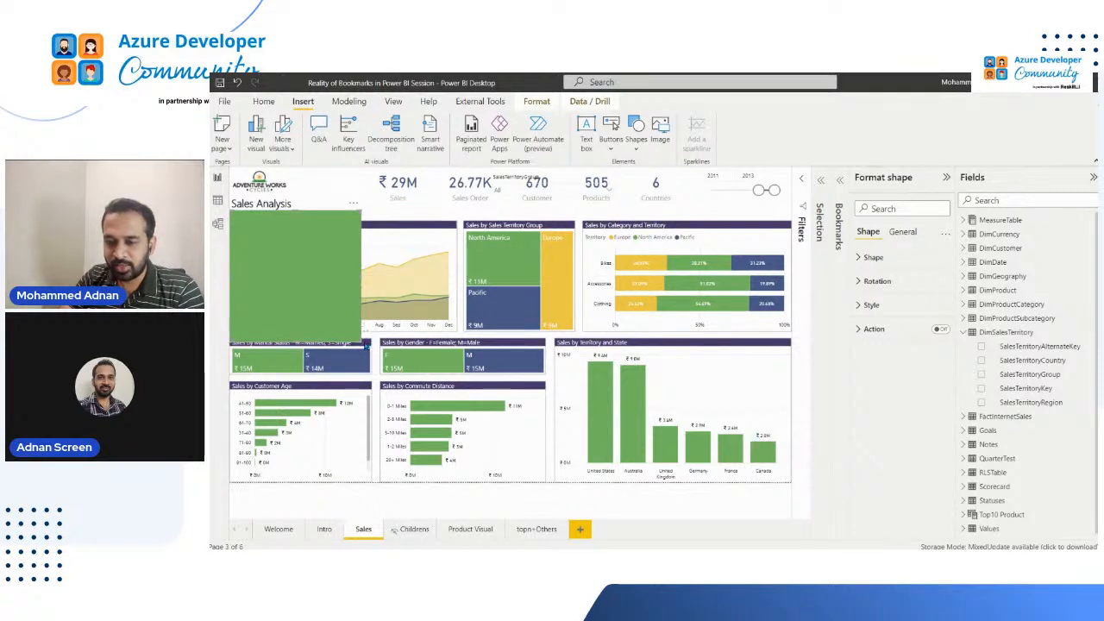
{"action": "left_click_drag", "start_coordinate": [356, 338], "coordinate": [379, 486]}
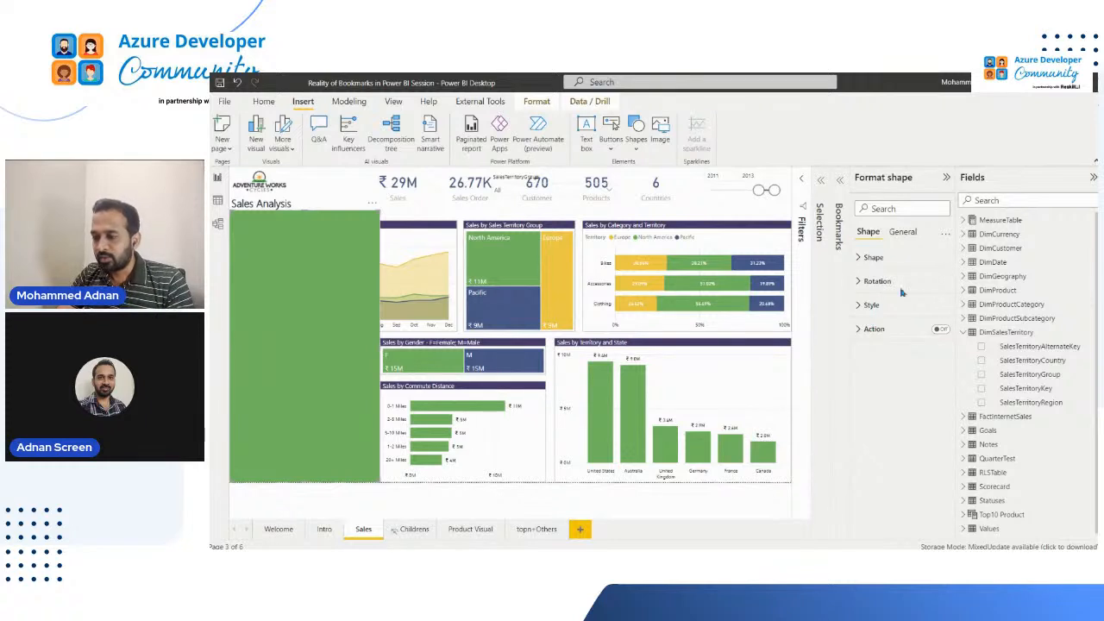
Set the rectangle's fill color to the medium gray tint in the theme colors' black column
{"action": "left_click", "coordinate": [906, 233]}
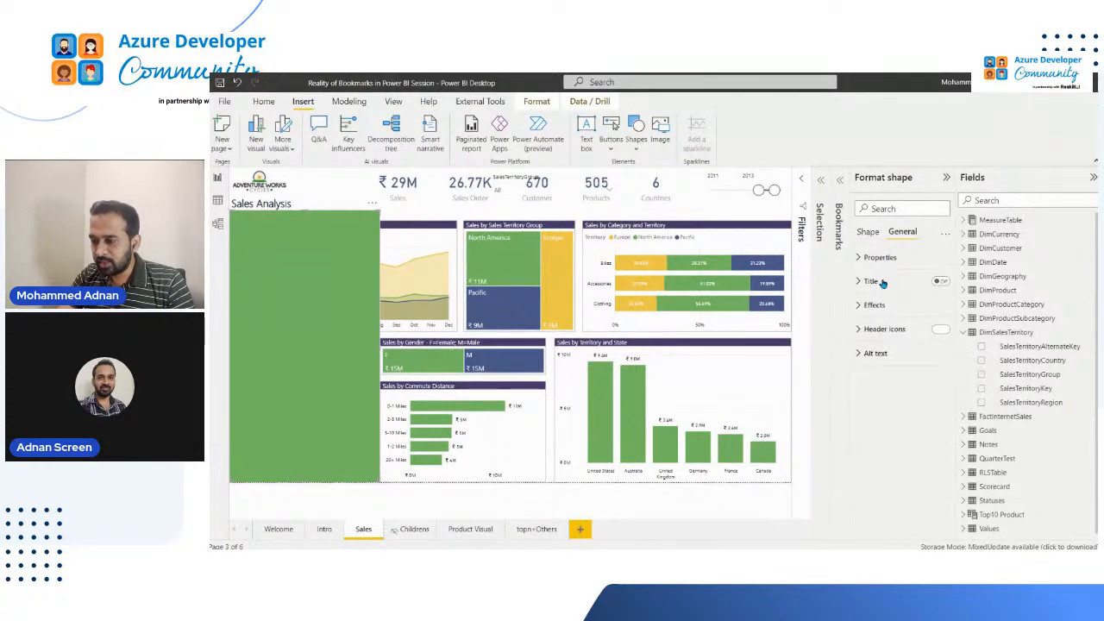
{"action": "left_click", "coordinate": [867, 233]}
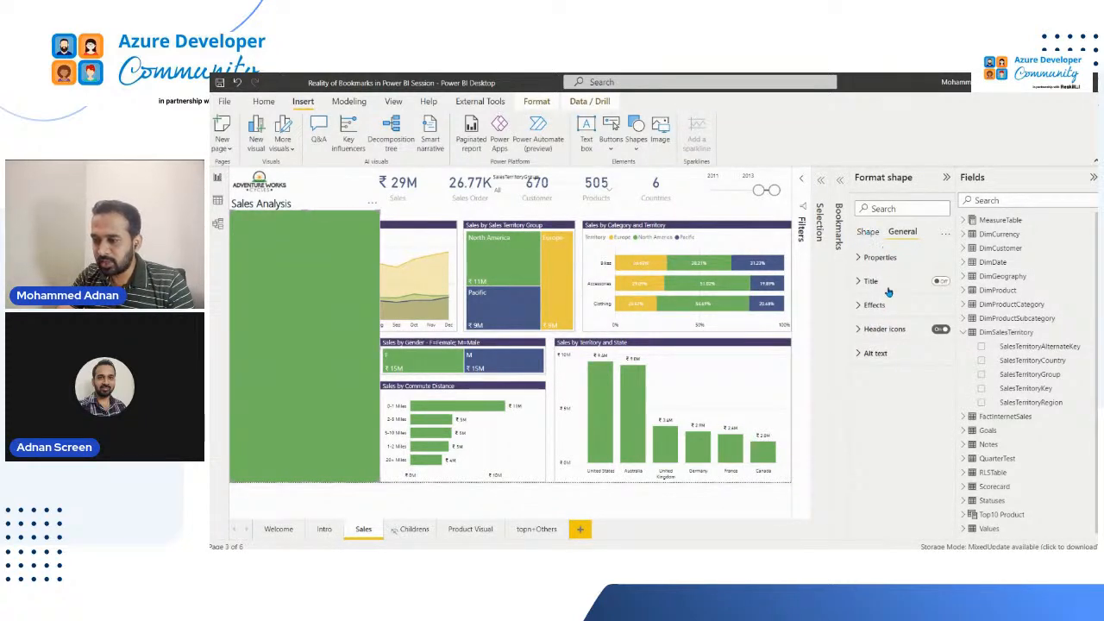
{"action": "left_click", "coordinate": [880, 305]}
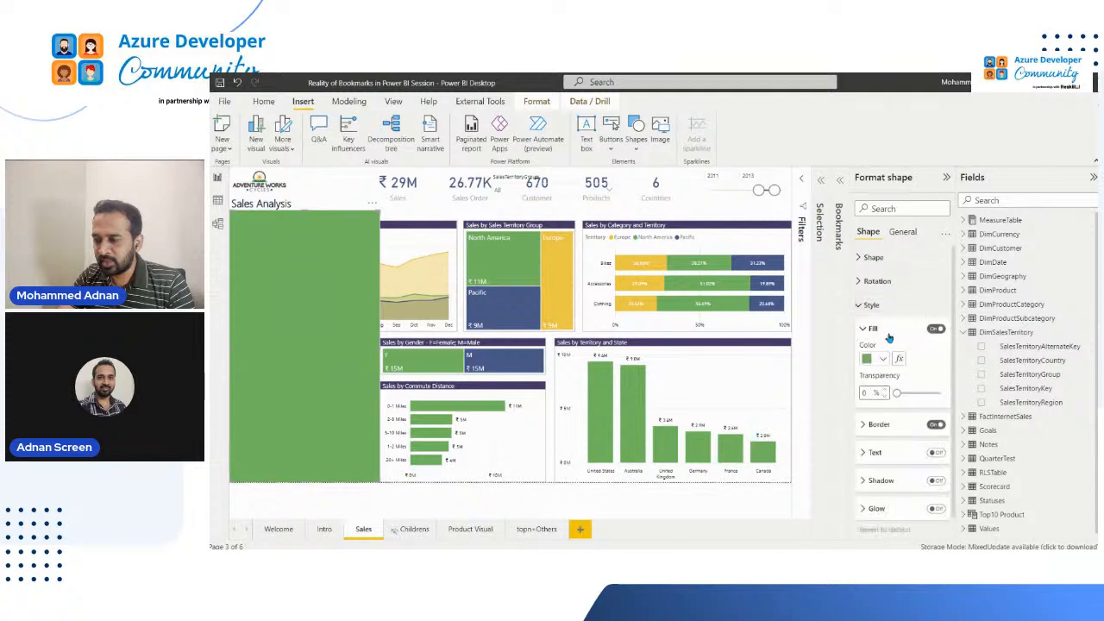
{"action": "left_click", "coordinate": [886, 359]}
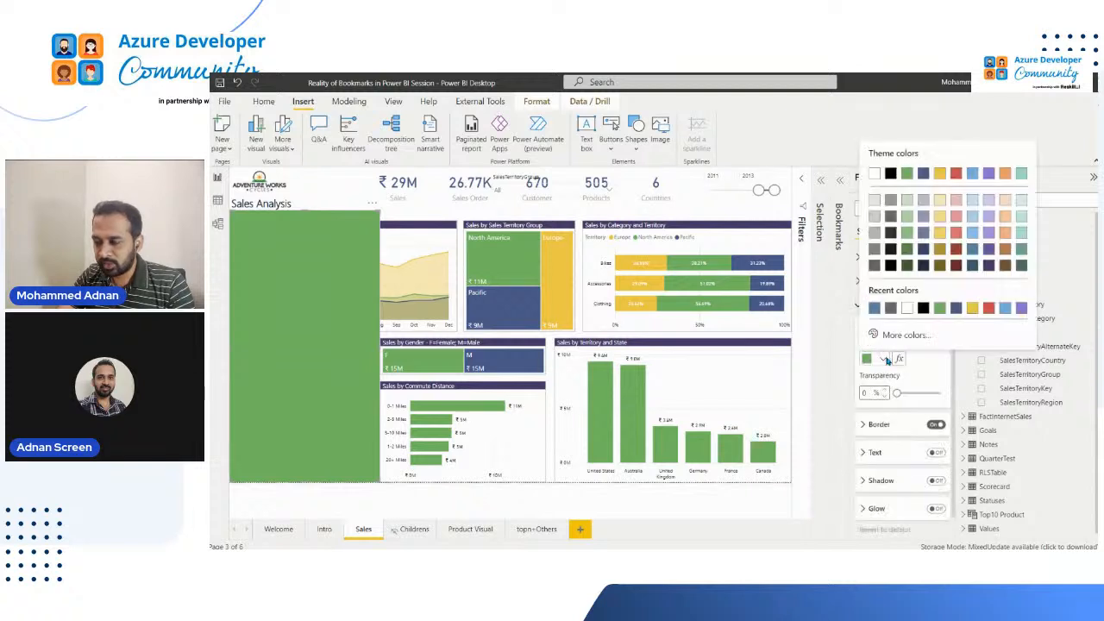
{"action": "left_click", "coordinate": [892, 201]}
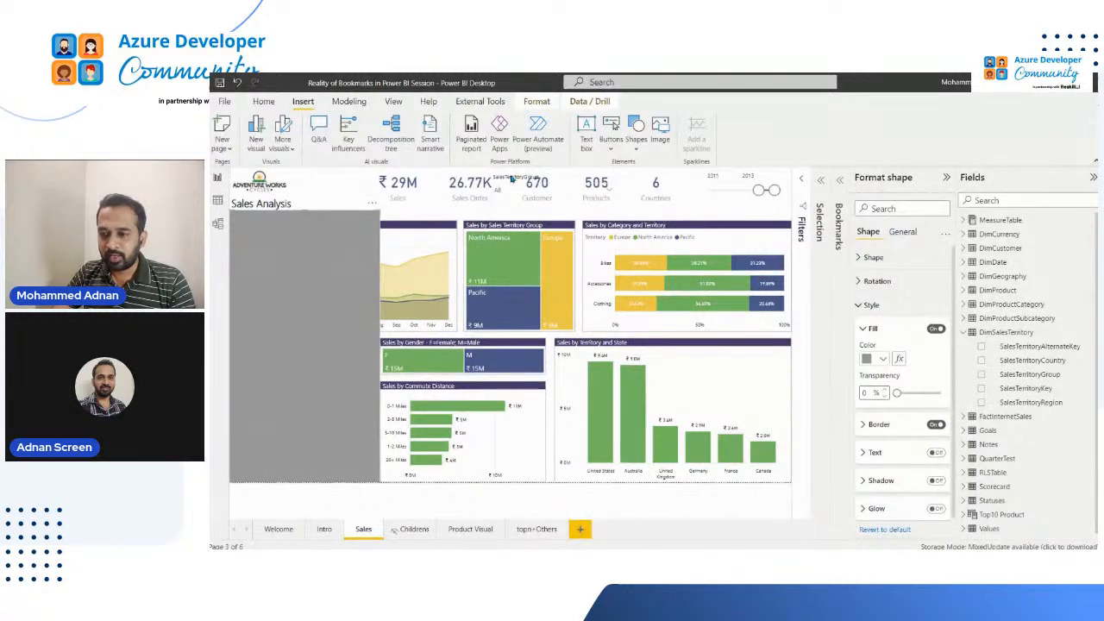
Select the gray rectangle together with the SalesTerritoryGroup and year slicers and group the three objects
{"action": "left_click", "coordinate": [351, 214]}
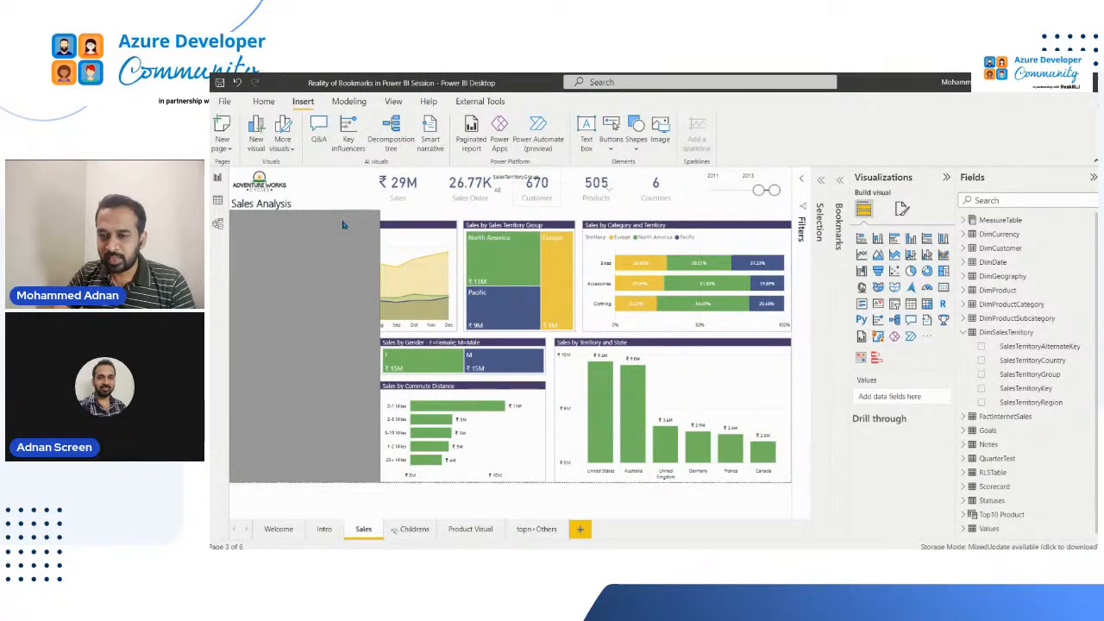
{"action": "left_click", "coordinate": [371, 223]}
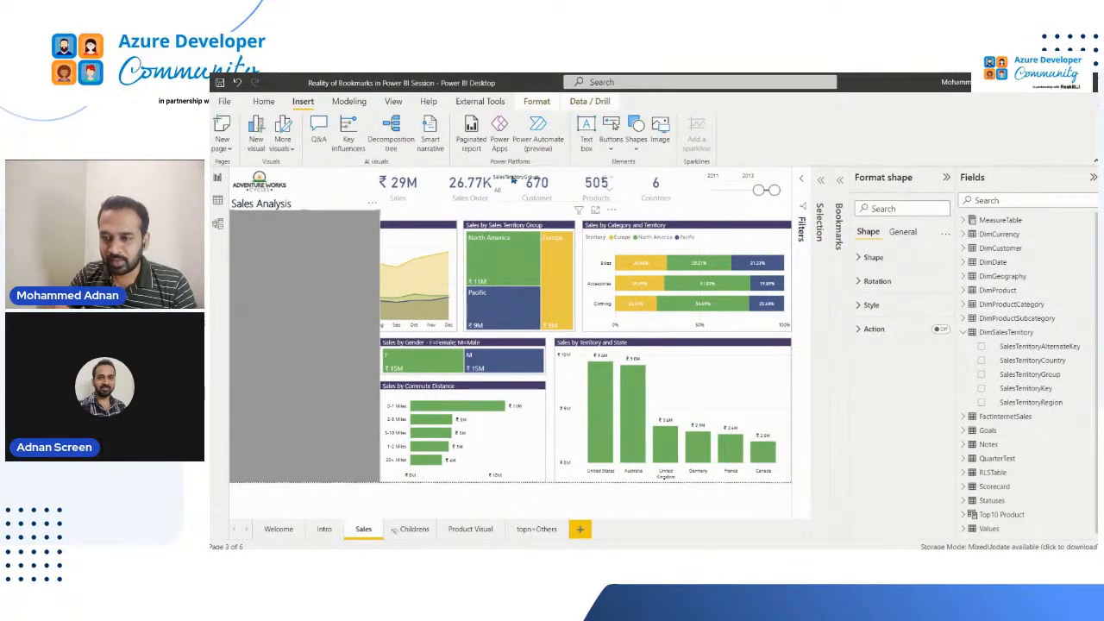
{"action": "left_click", "coordinate": [513, 177]}
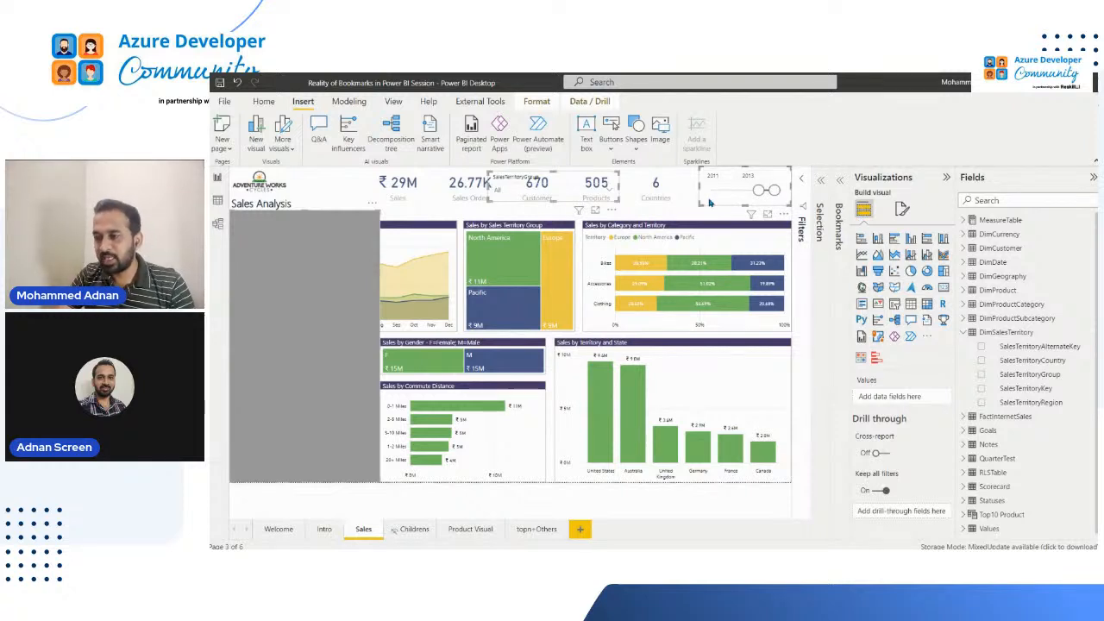
{"action": "left_click", "coordinate": [824, 232]}
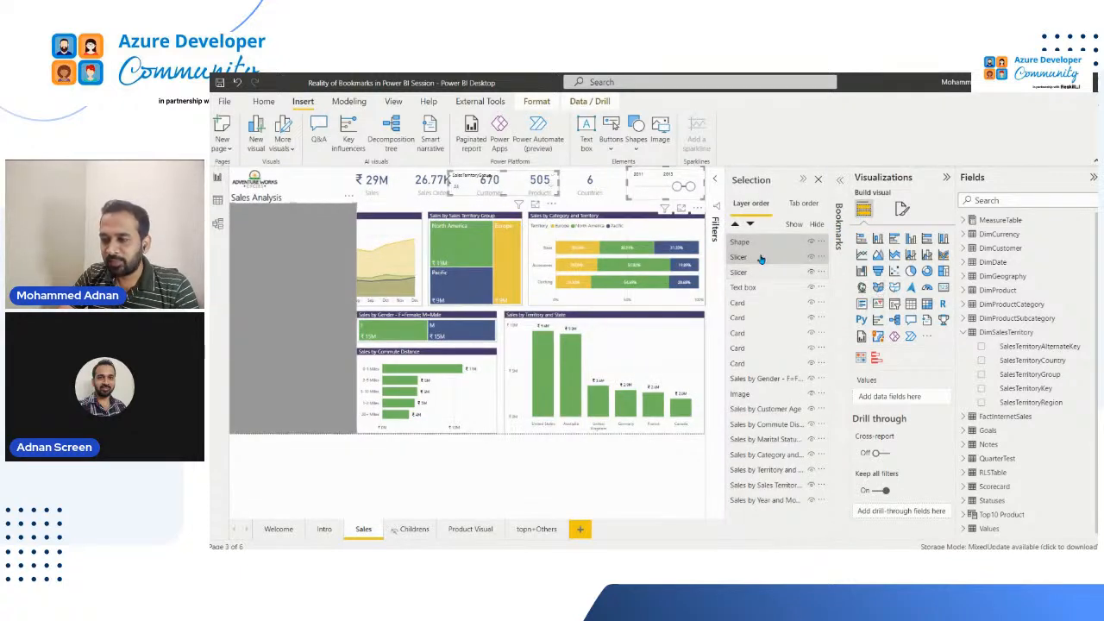
{"action": "left_click", "coordinate": [757, 273], "text": "shift"}
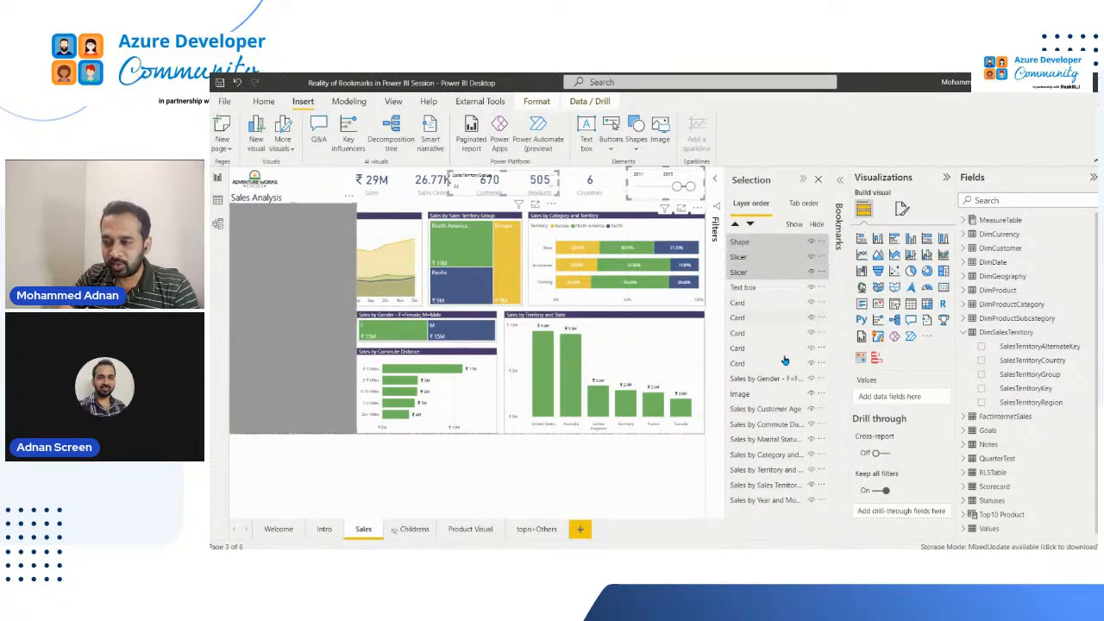
{"action": "right_click", "coordinate": [746, 274]}
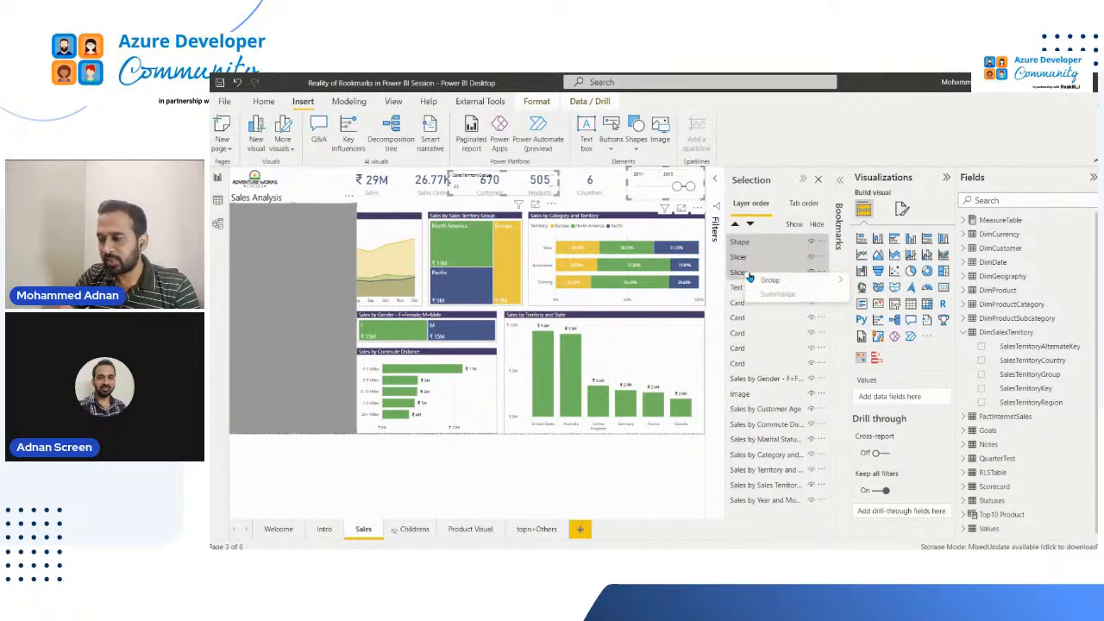
{"action": "mouse_move", "coordinate": [807, 283]}
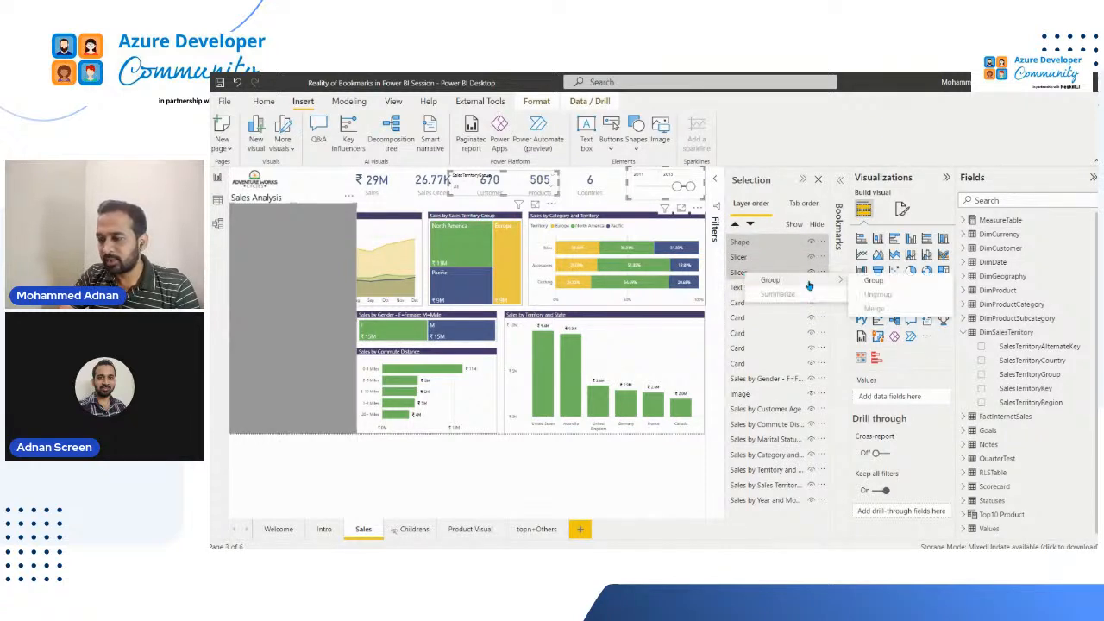
{"action": "left_click", "coordinate": [879, 283]}
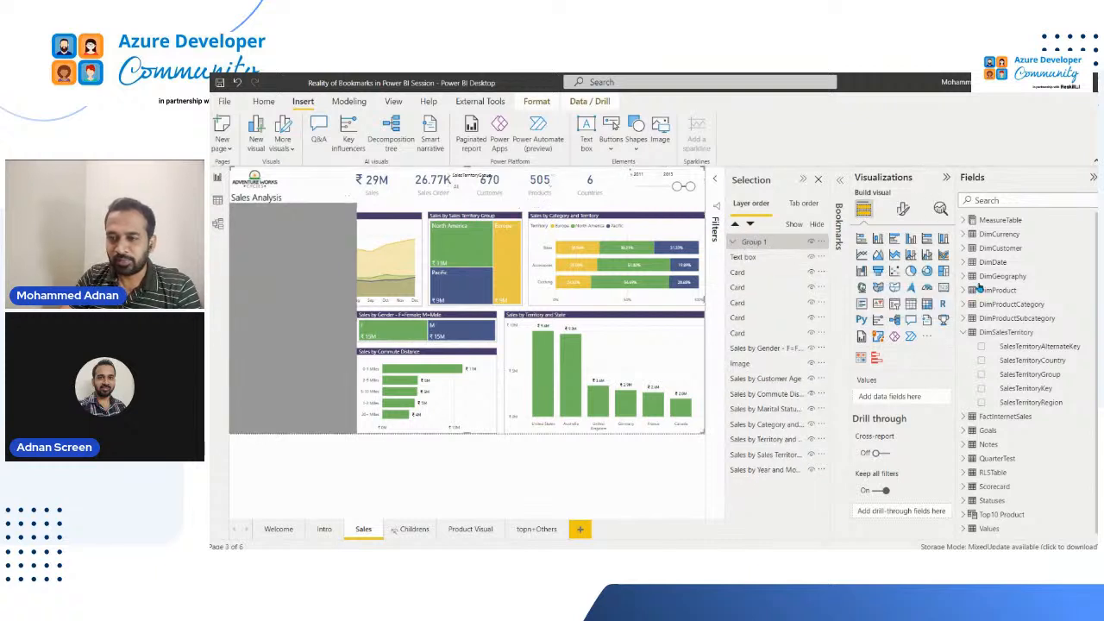
Move the SalesTerritoryGroup slicer to the top of the gray rectangle and the year slicer just below it
{"action": "left_click", "coordinate": [467, 179]}
{"action": "left_click_drag", "start_coordinate": [378, 225], "coordinate": [257, 218]}
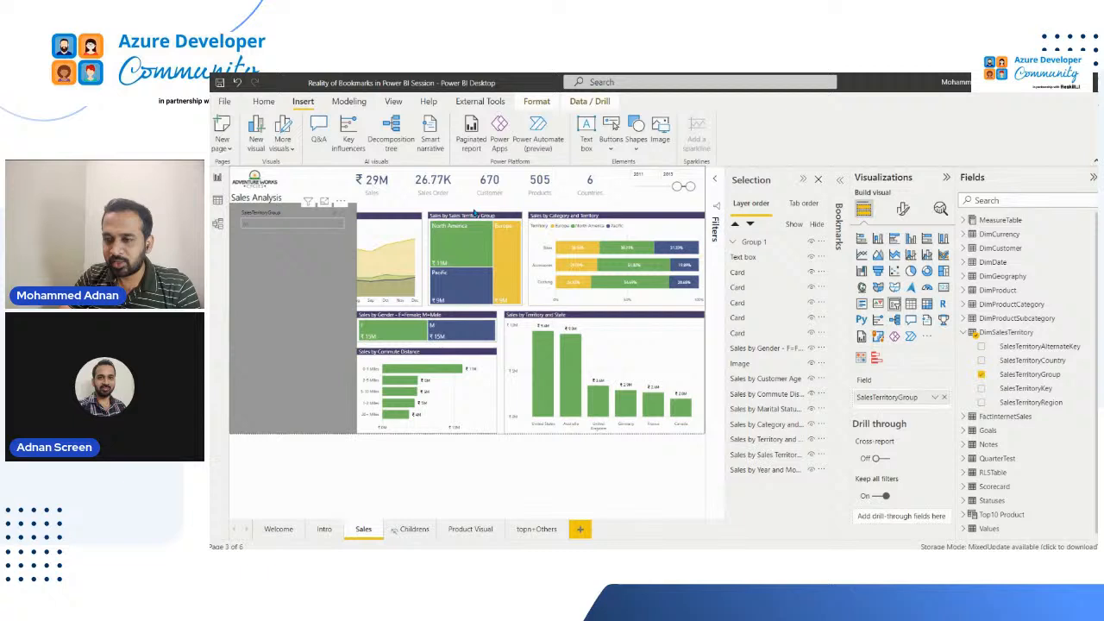
{"action": "left_click", "coordinate": [639, 197]}
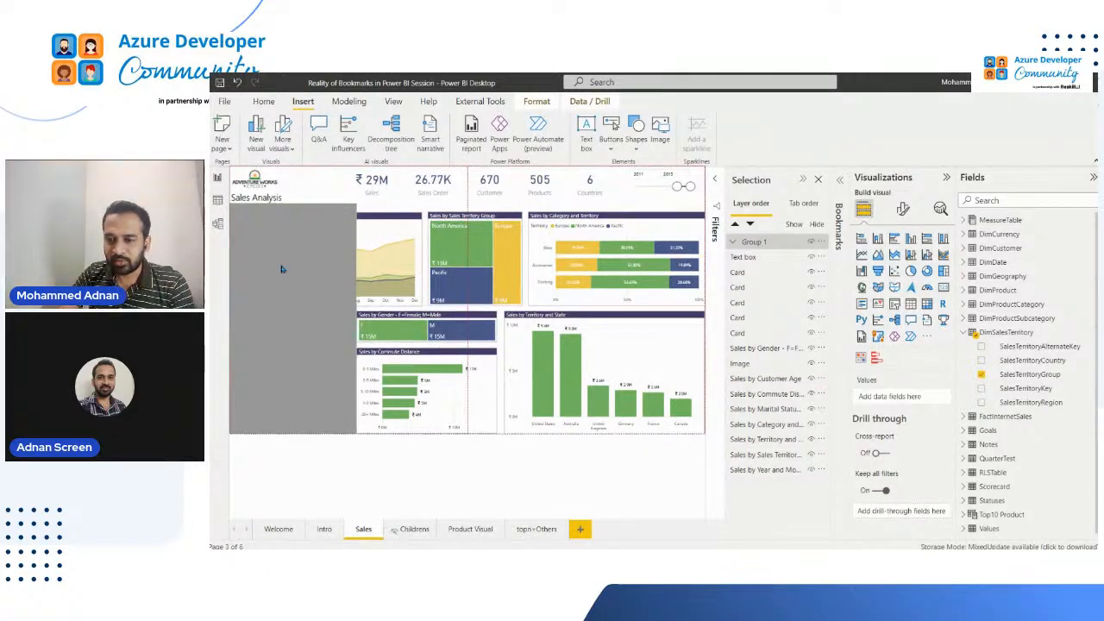
{"action": "left_click_drag", "start_coordinate": [642, 197], "coordinate": [281, 263]}
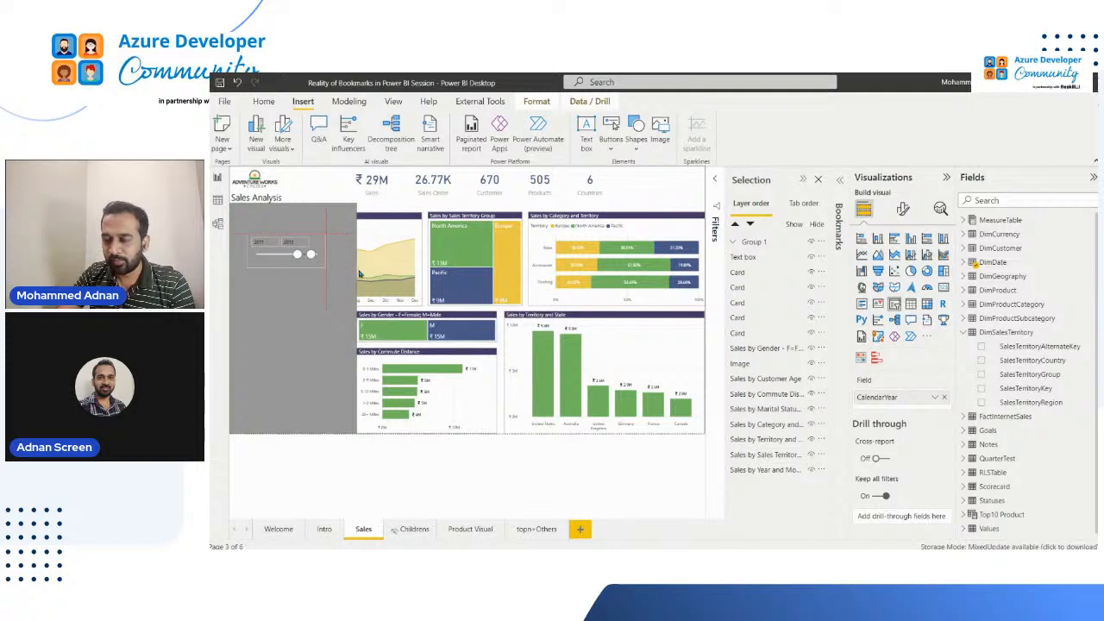
Reorder the layers inside Group 1 so the rectangle shape sits behind both slicers
{"action": "left_click", "coordinate": [731, 243]}
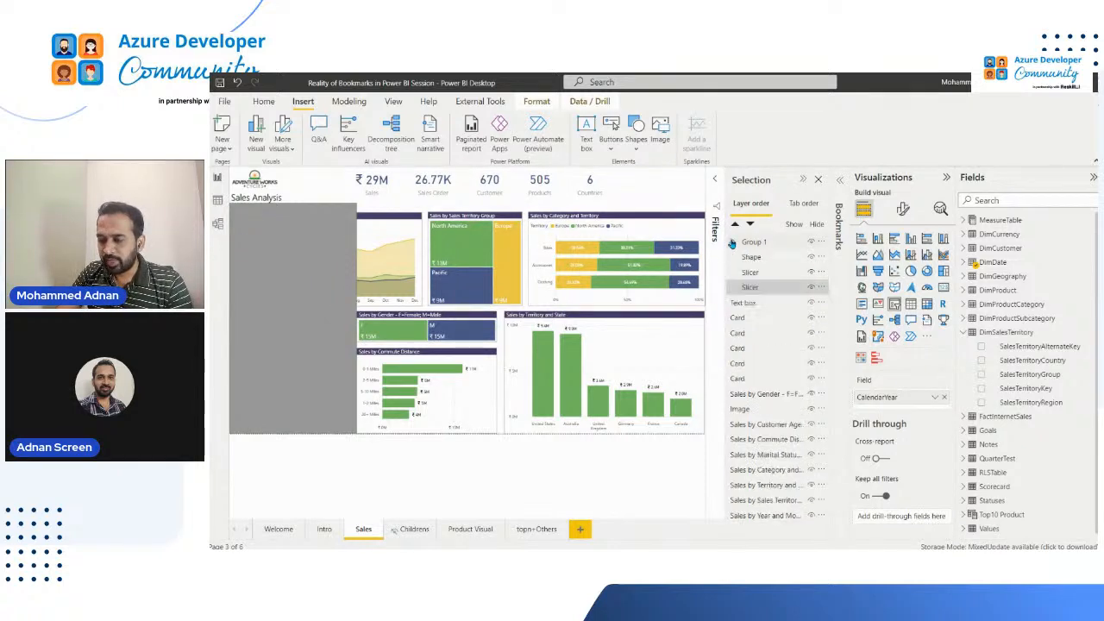
{"action": "left_click", "coordinate": [761, 261]}
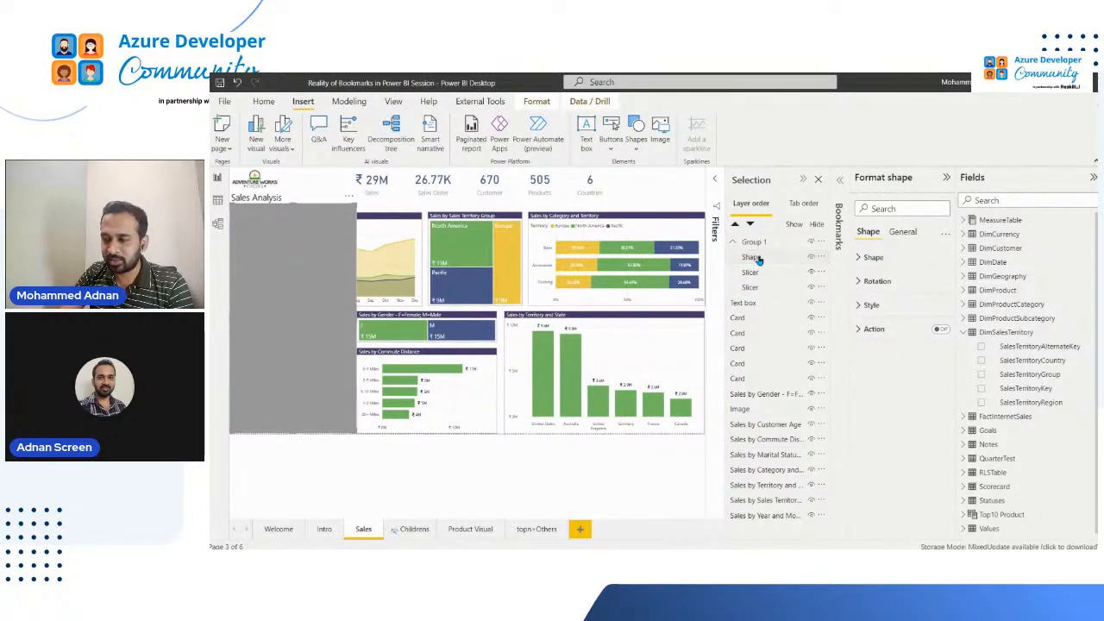
{"action": "left_click_drag", "start_coordinate": [760, 284], "coordinate": [757, 287]}
{"action": "left_click", "coordinate": [269, 264]}
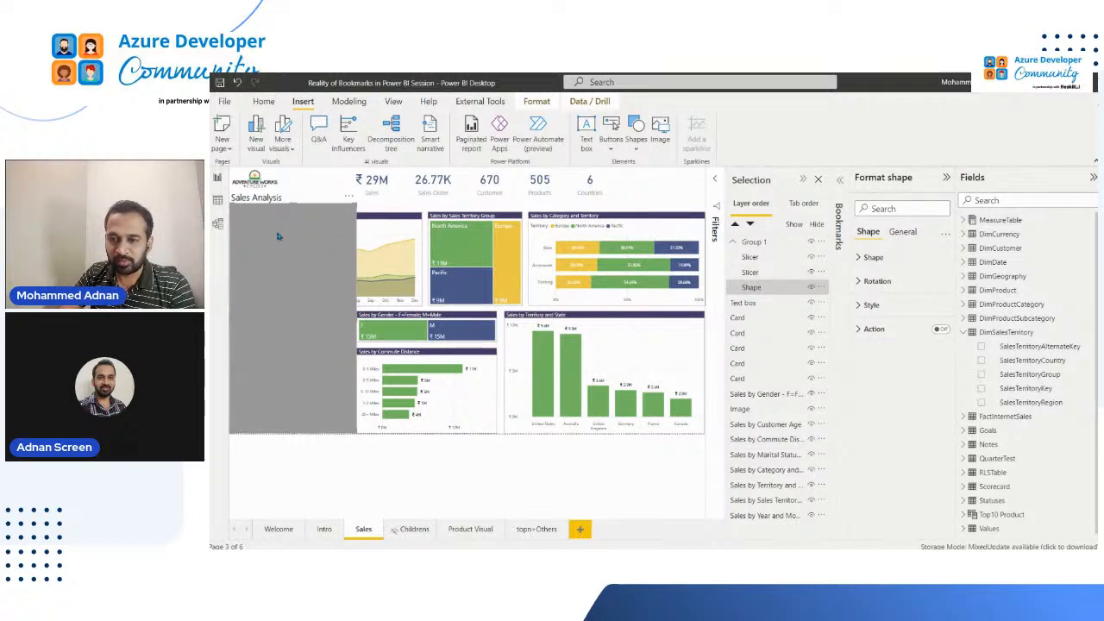
{"action": "left_click", "coordinate": [278, 236]}
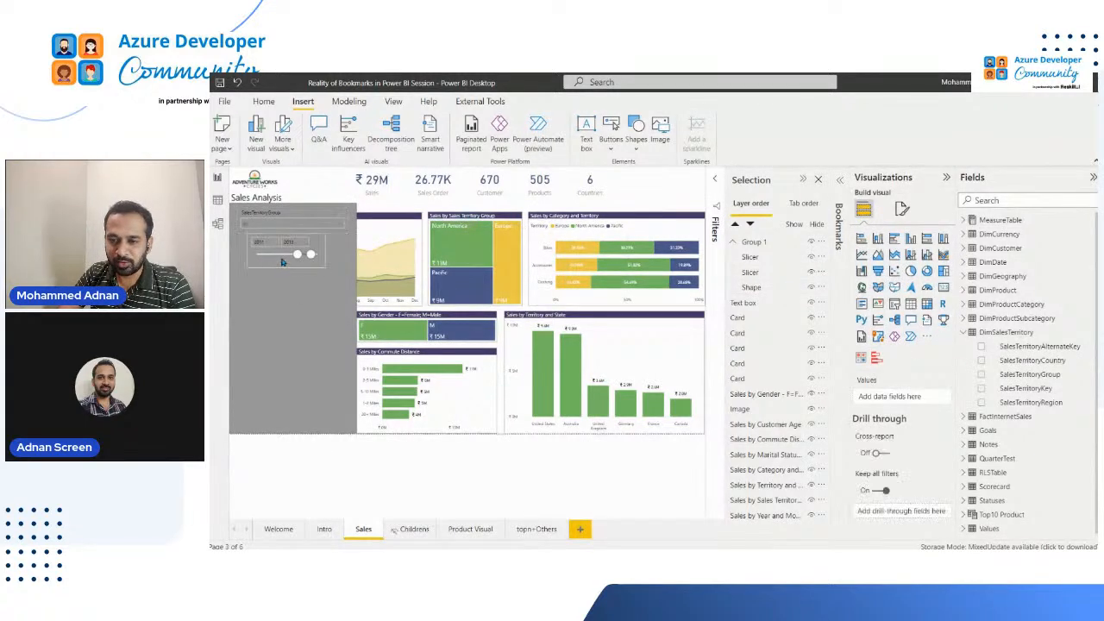
Shift the year slicer slightly down and to the left so it lines up beneath the SalesTerritoryGroup slicer
{"action": "left_click", "coordinate": [271, 262]}
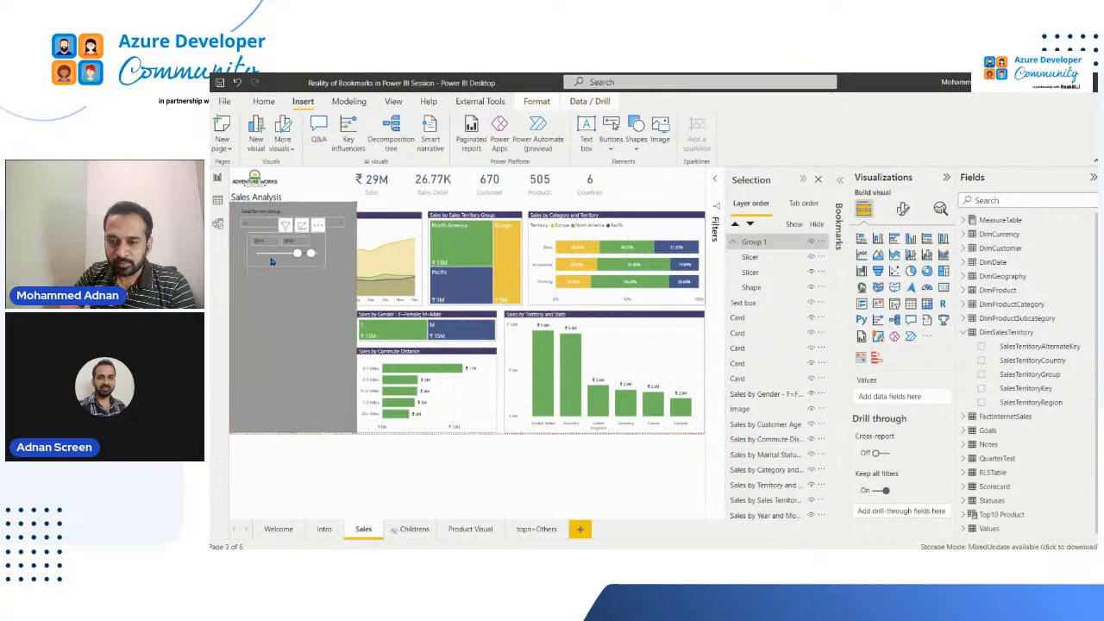
{"action": "left_click_drag", "start_coordinate": [271, 261], "coordinate": [263, 273]}
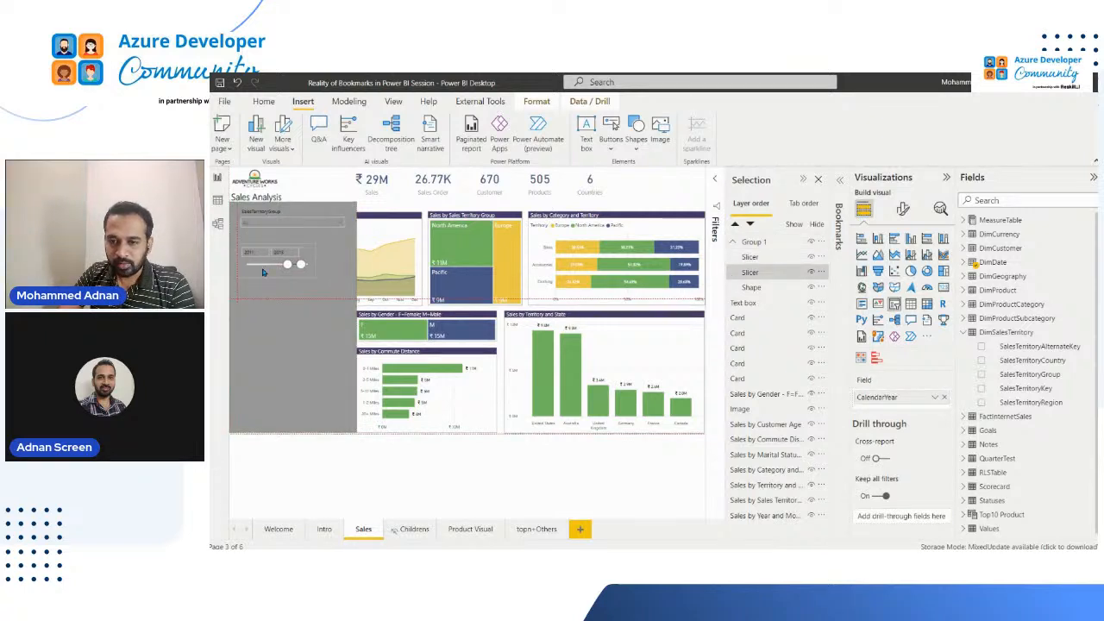
{"action": "left_click", "coordinate": [280, 215]}
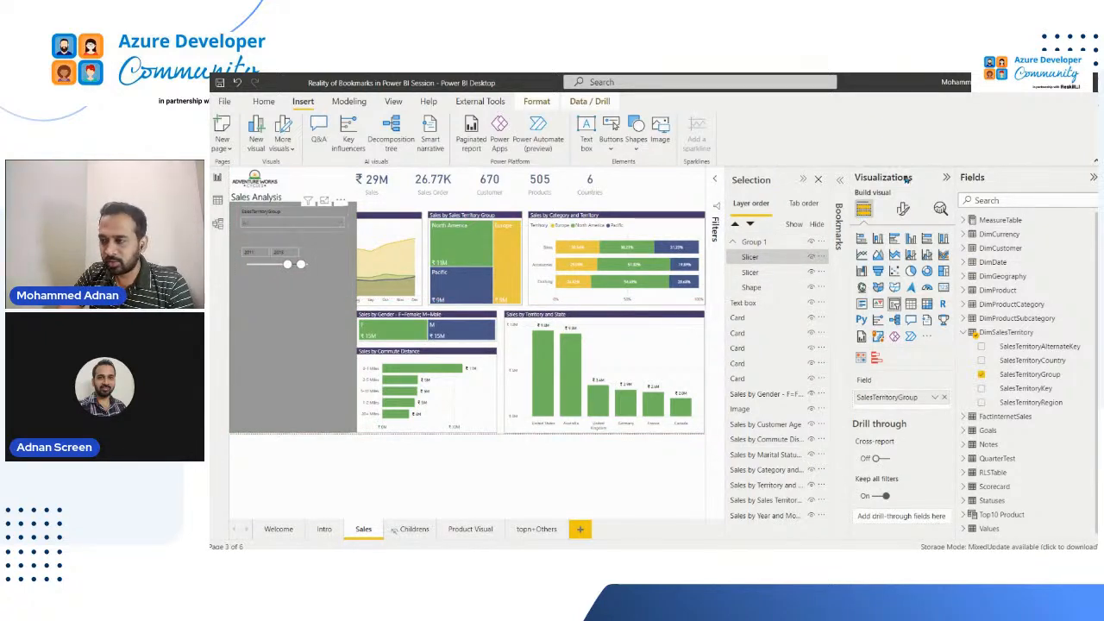
Copy the SalesTerritoryGroup slicer's formatting onto the year slicer with Format painter and widen the year slicer to match
{"action": "left_click", "coordinate": [947, 176]}
{"action": "left_click", "coordinate": [1028, 176]}
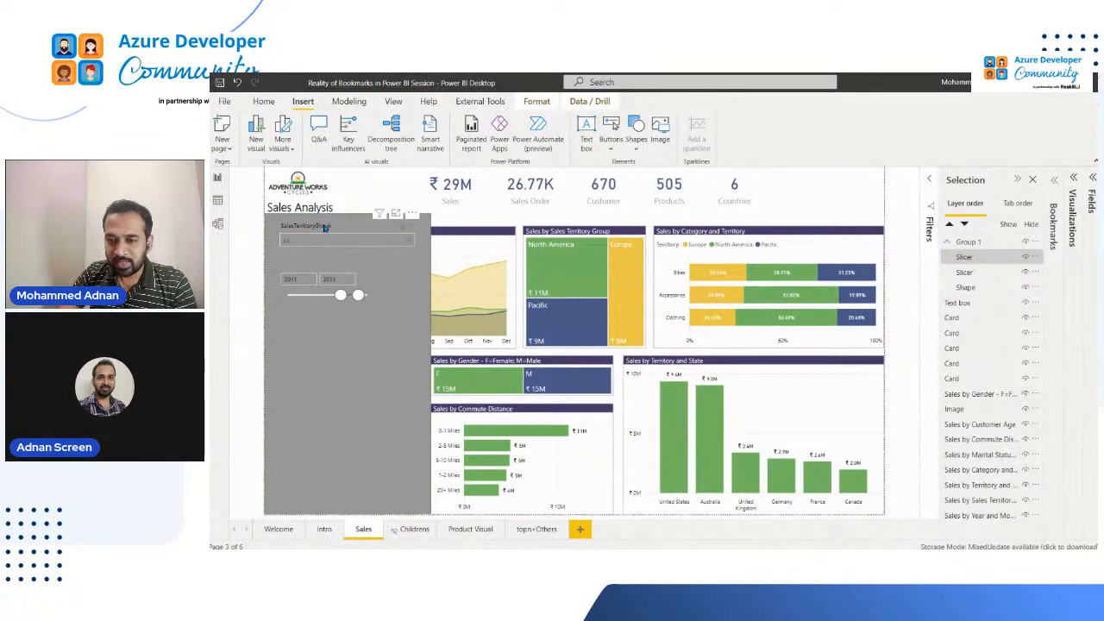
{"action": "left_click", "coordinate": [307, 297]}
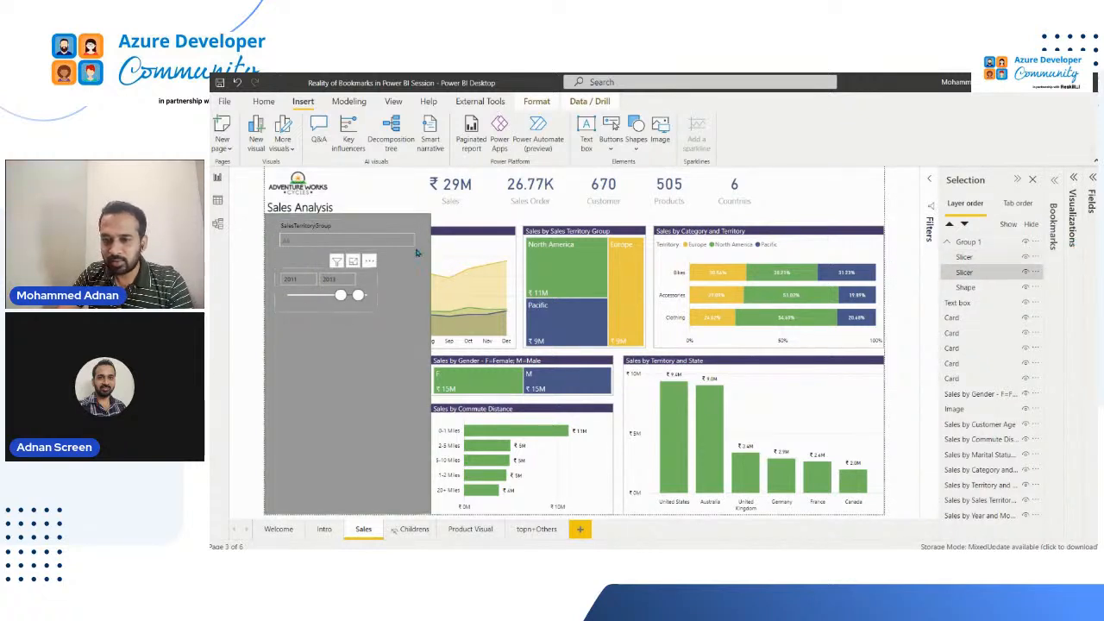
{"action": "left_click", "coordinate": [299, 226]}
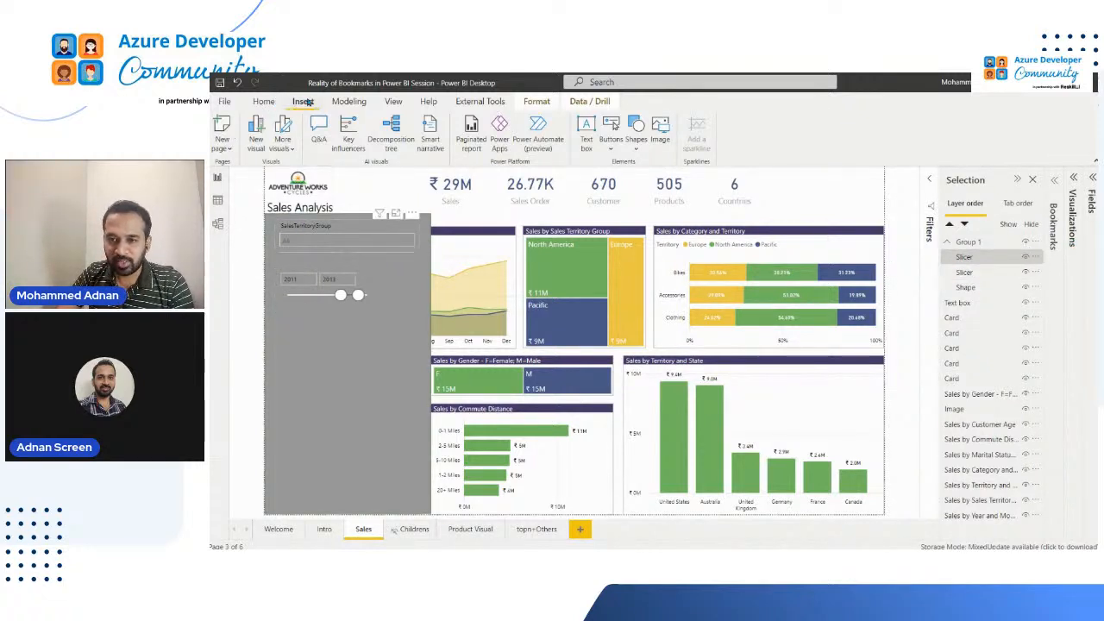
{"action": "left_click", "coordinate": [265, 102]}
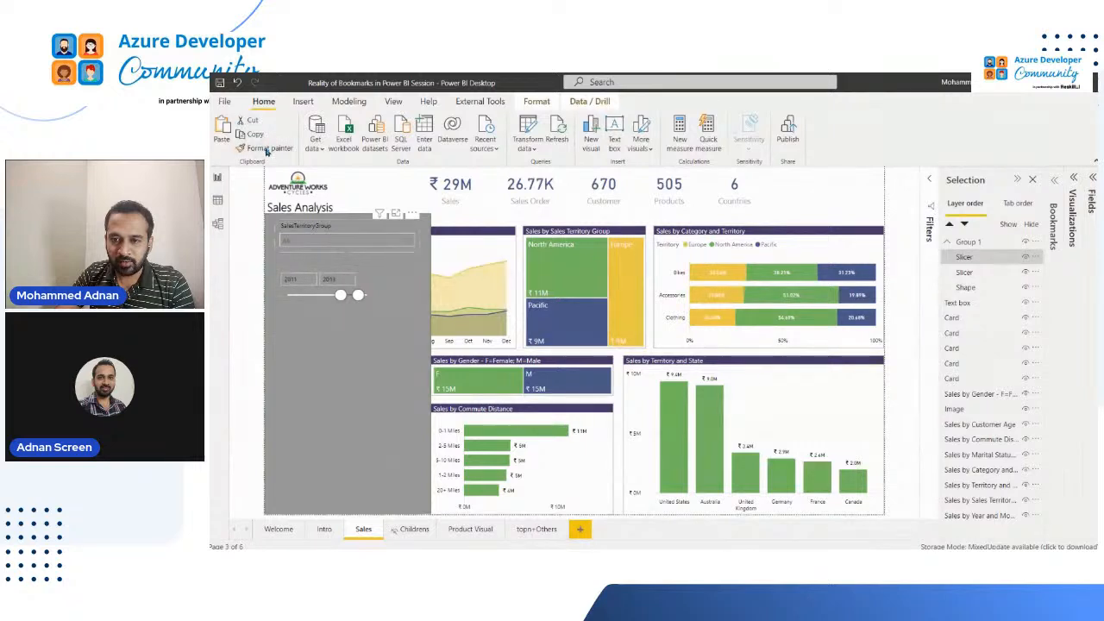
{"action": "left_click", "coordinate": [268, 148]}
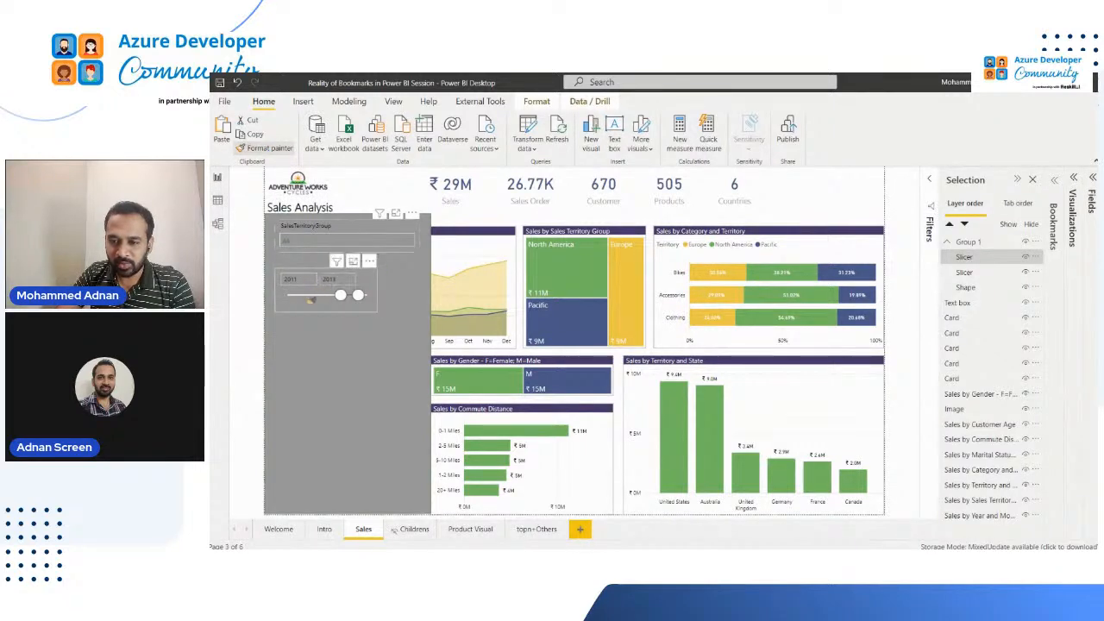
{"action": "left_click", "coordinate": [310, 300]}
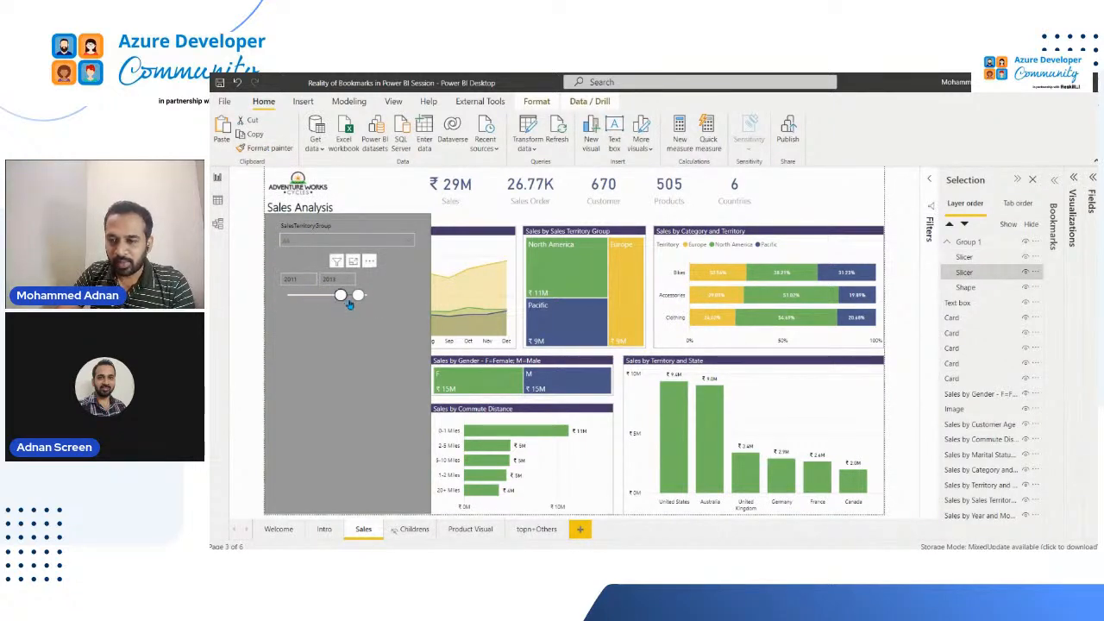
{"action": "left_click_drag", "start_coordinate": [375, 311], "coordinate": [415, 323]}
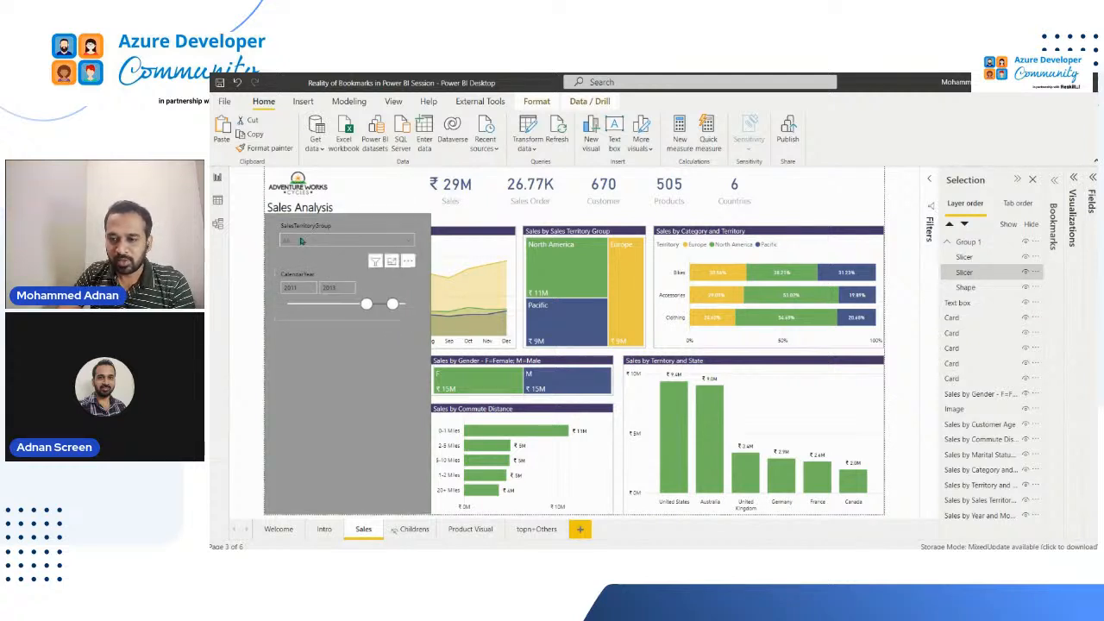
Set the CalendarYear slicer header's font color to white
{"action": "left_click", "coordinate": [1074, 217]}
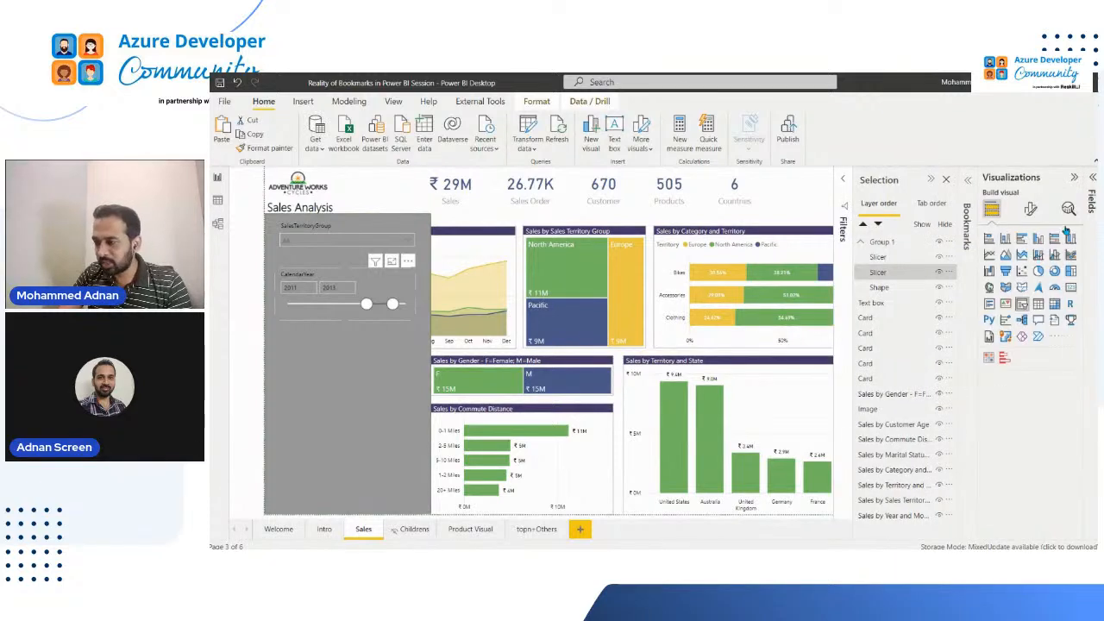
{"action": "left_click", "coordinate": [1031, 212]}
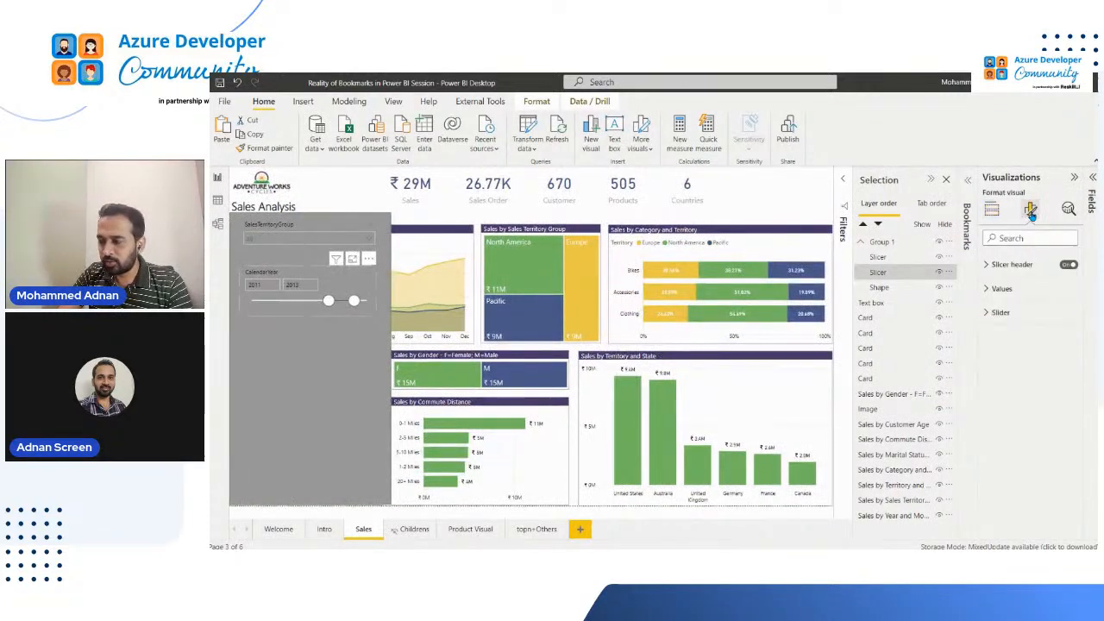
{"action": "left_click", "coordinate": [1002, 291]}
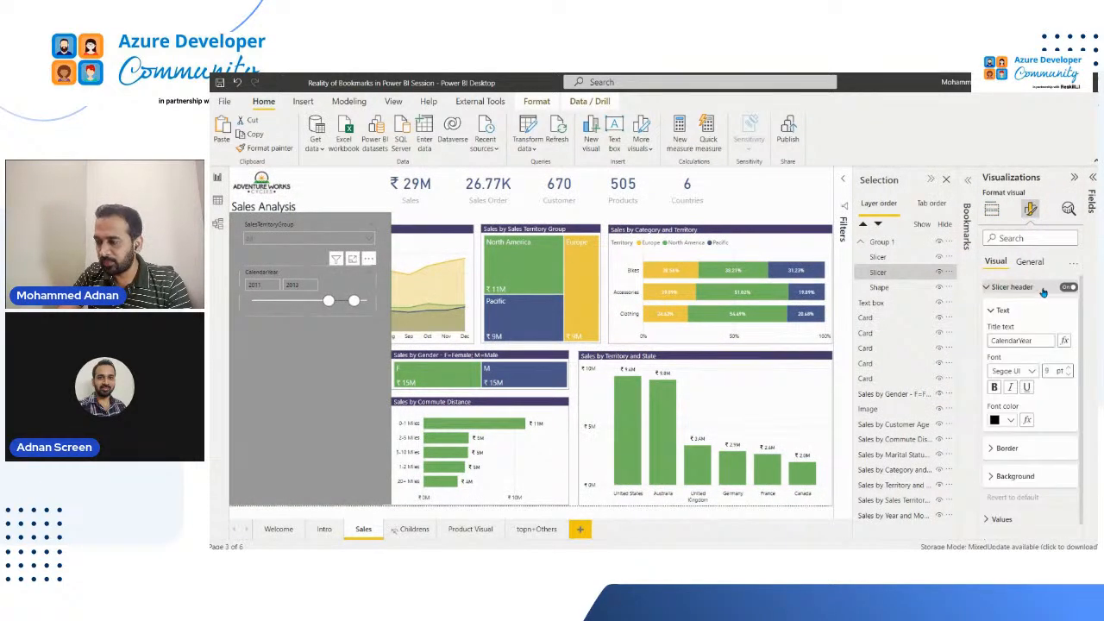
{"action": "left_click", "coordinate": [1011, 423]}
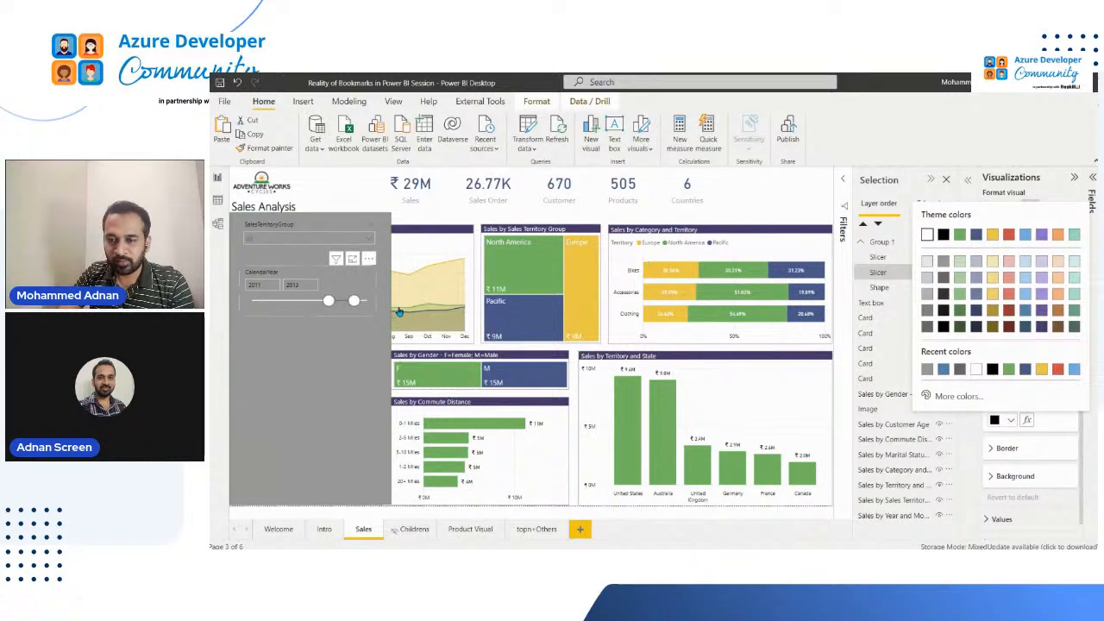
{"action": "left_click", "coordinate": [380, 327]}
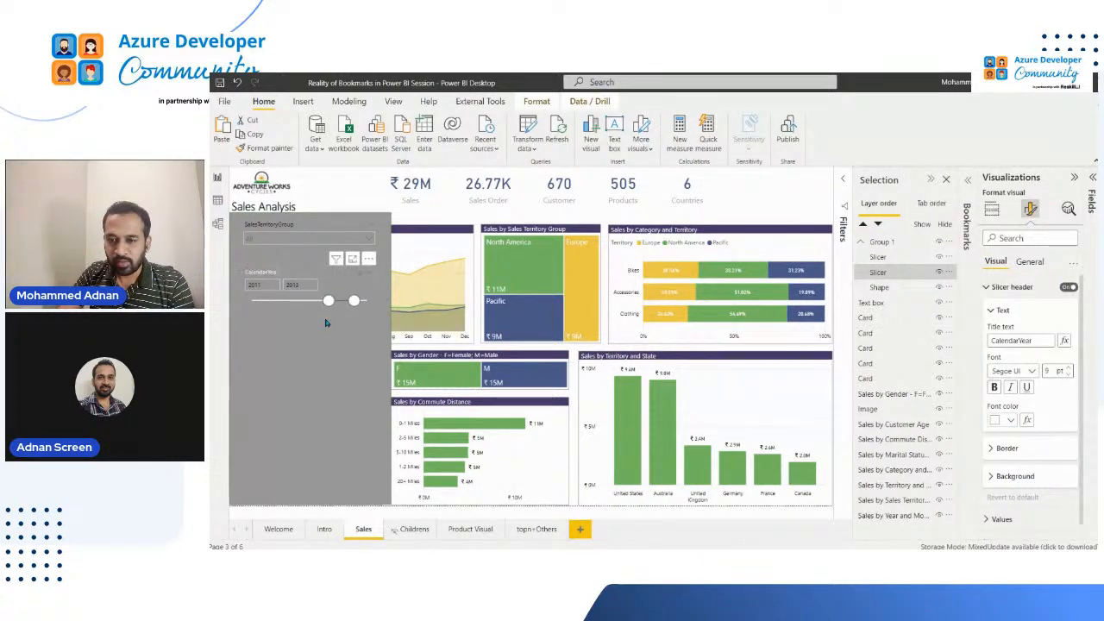
Set the SalesTerritoryGroup slicer header's font color to white and its font size to 11 pt
{"action": "left_click", "coordinate": [293, 229]}
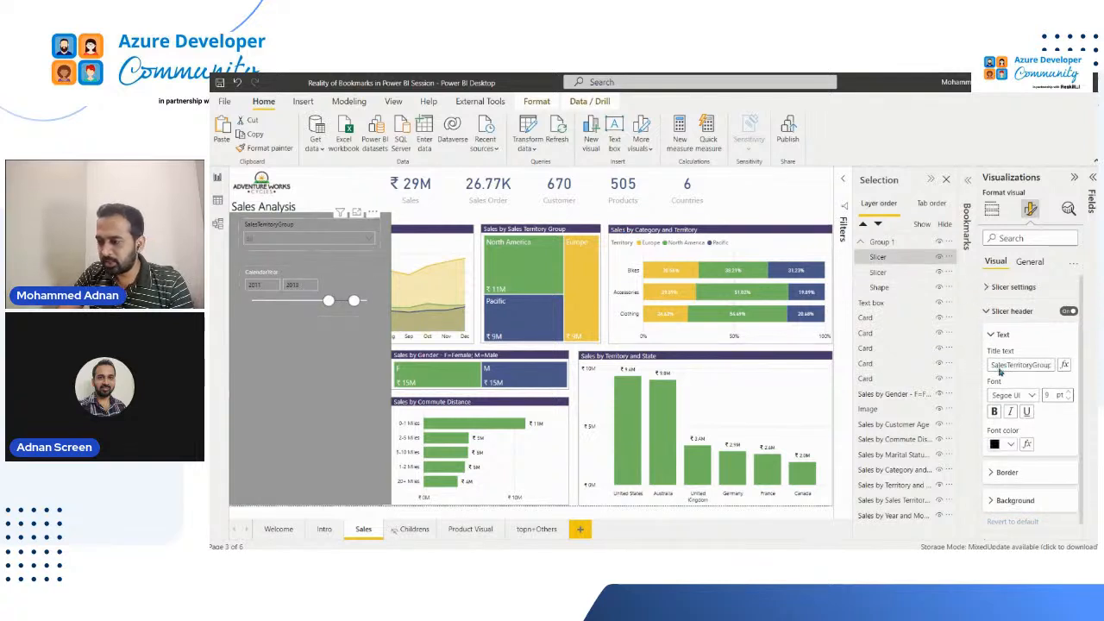
{"action": "left_click", "coordinate": [1011, 444]}
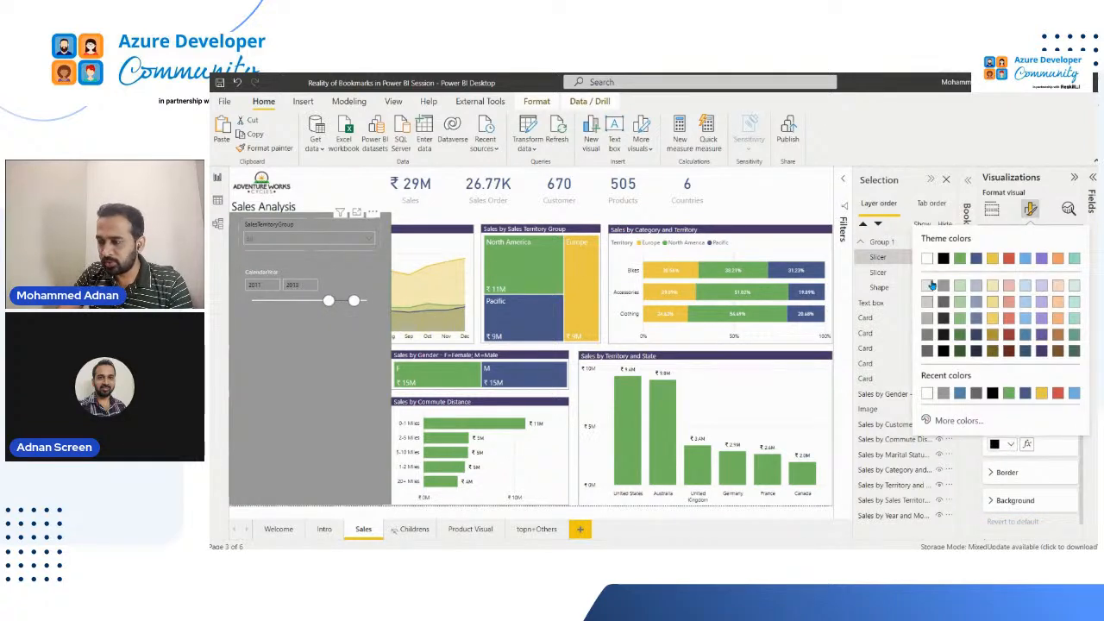
{"action": "left_click", "coordinate": [927, 258]}
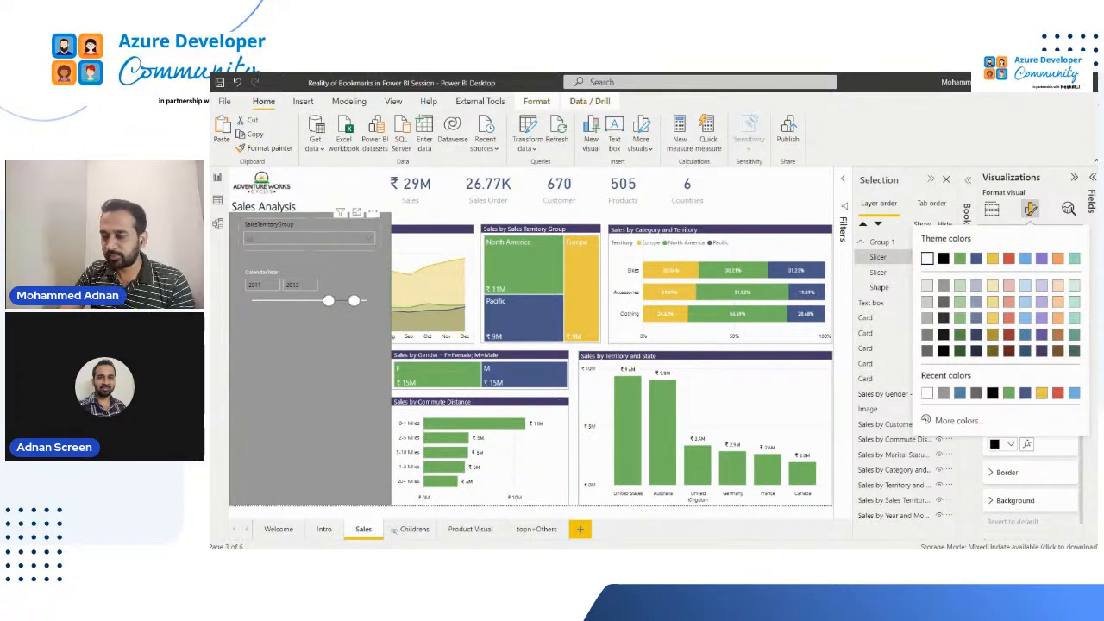
{"action": "left_click_drag", "start_coordinate": [1051, 394], "coordinate": [990, 395]}
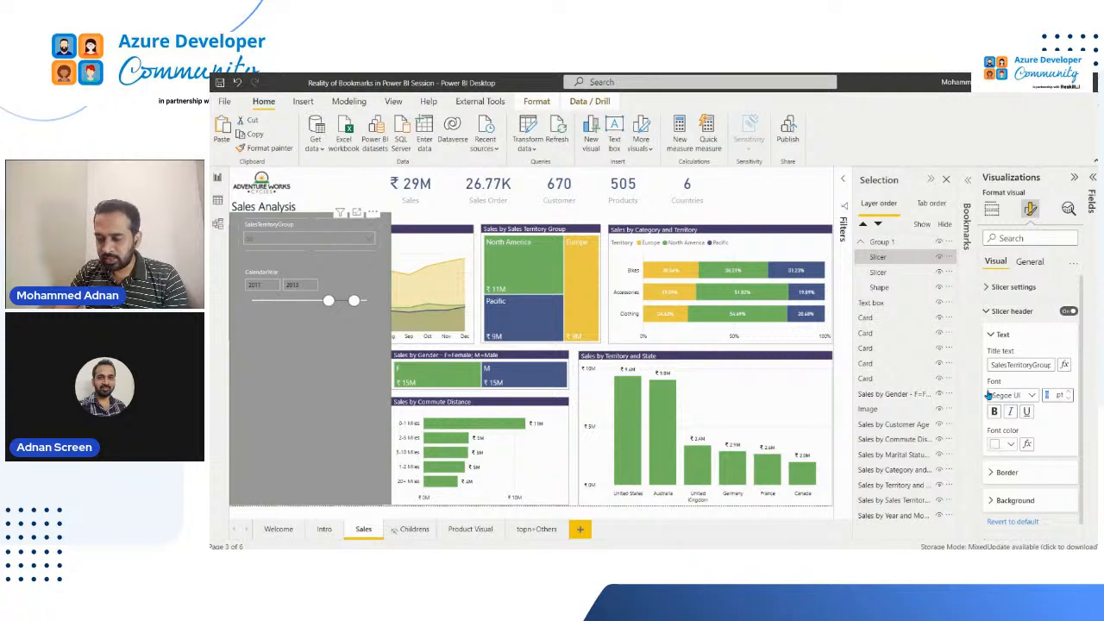
{"action": "type", "text": "11"}
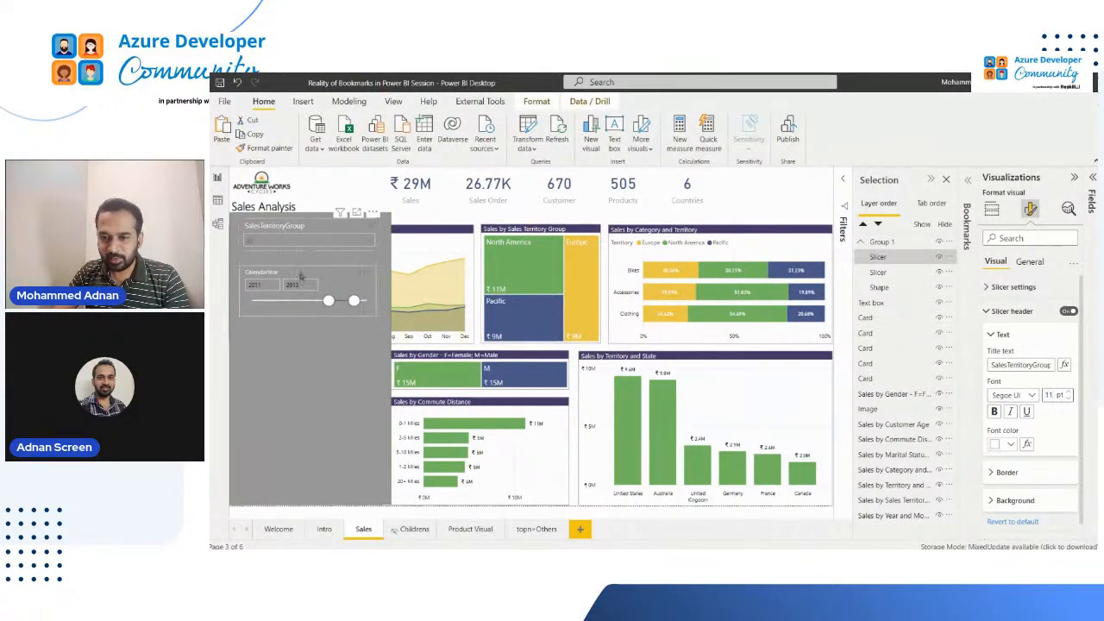
Move the CalendarYear and SalesTerritoryGroup slicers lower on the gray rectangle, leaving free space along the rectangle's upper edge
{"action": "left_click", "coordinate": [299, 272]}
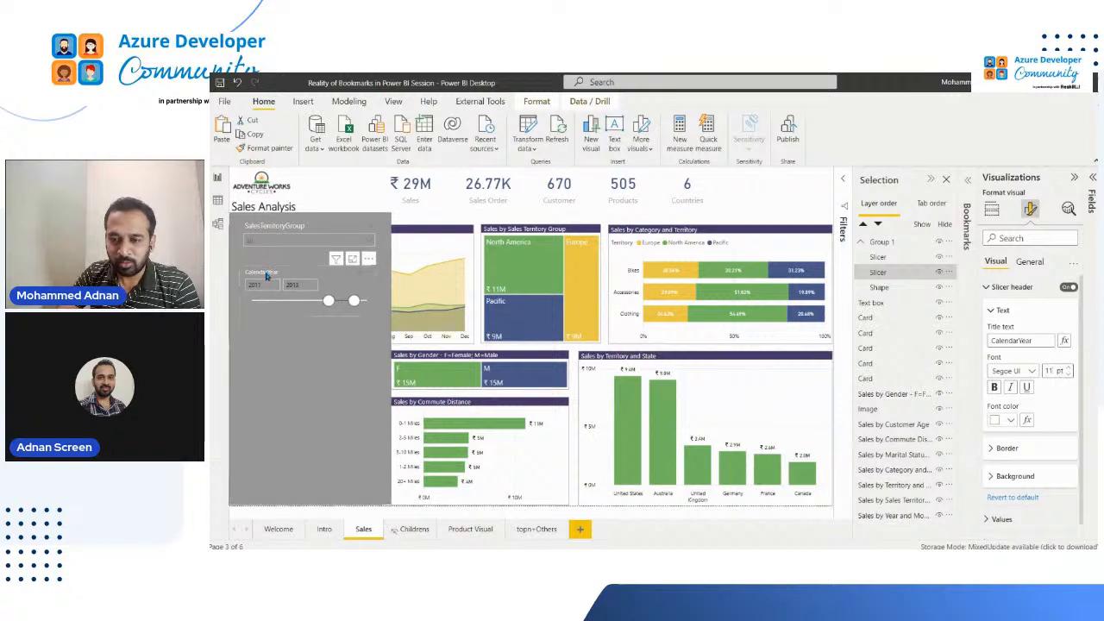
{"action": "left_click_drag", "start_coordinate": [266, 276], "coordinate": [267, 301]}
{"action": "left_click", "coordinate": [269, 241]}
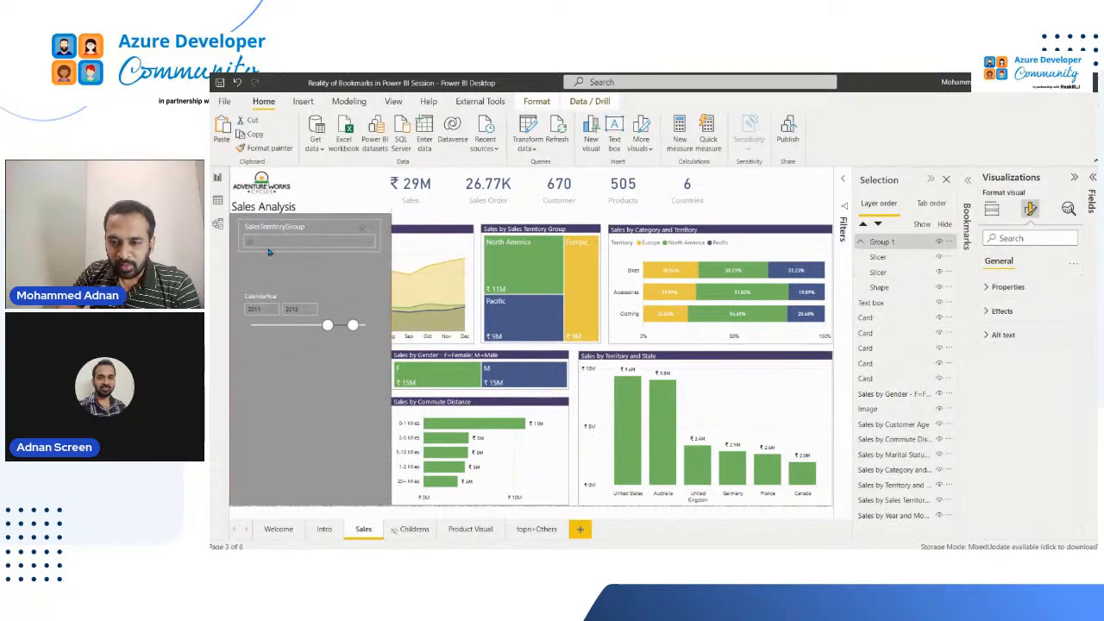
{"action": "left_click_drag", "start_coordinate": [270, 237], "coordinate": [272, 258]}
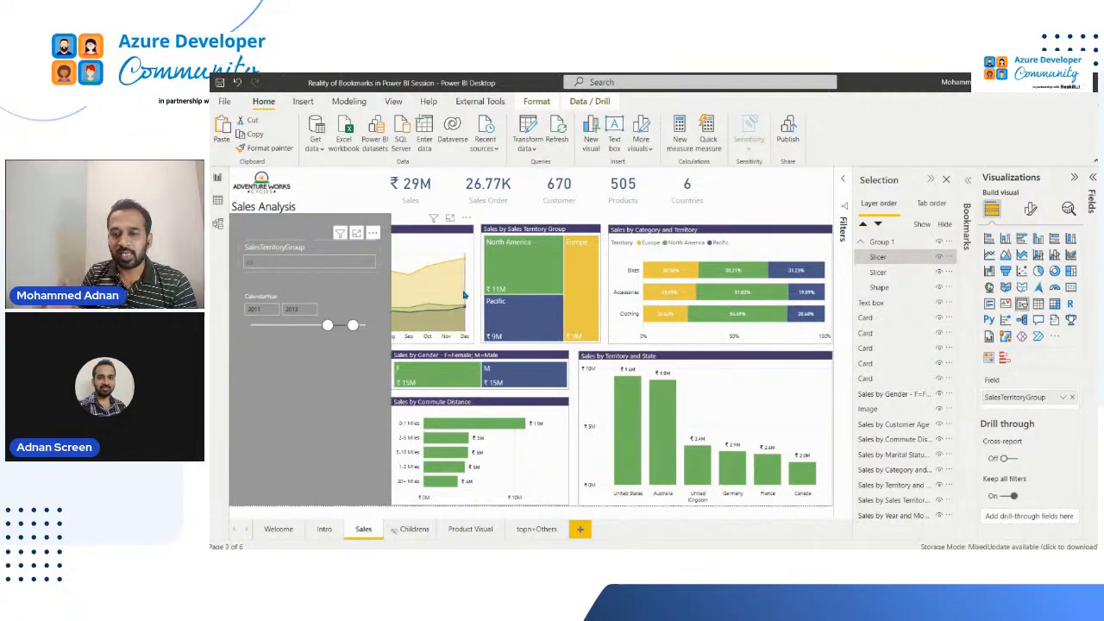
{"action": "mouse_move", "coordinate": [463, 296]}
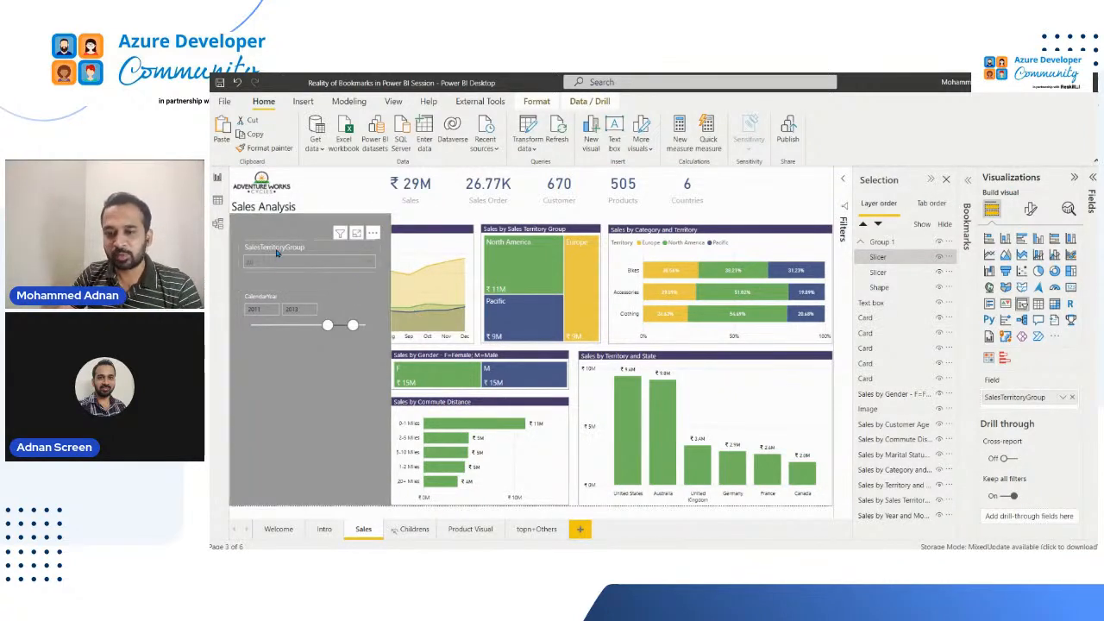
{"action": "left_click_drag", "start_coordinate": [278, 249], "coordinate": [263, 241]}
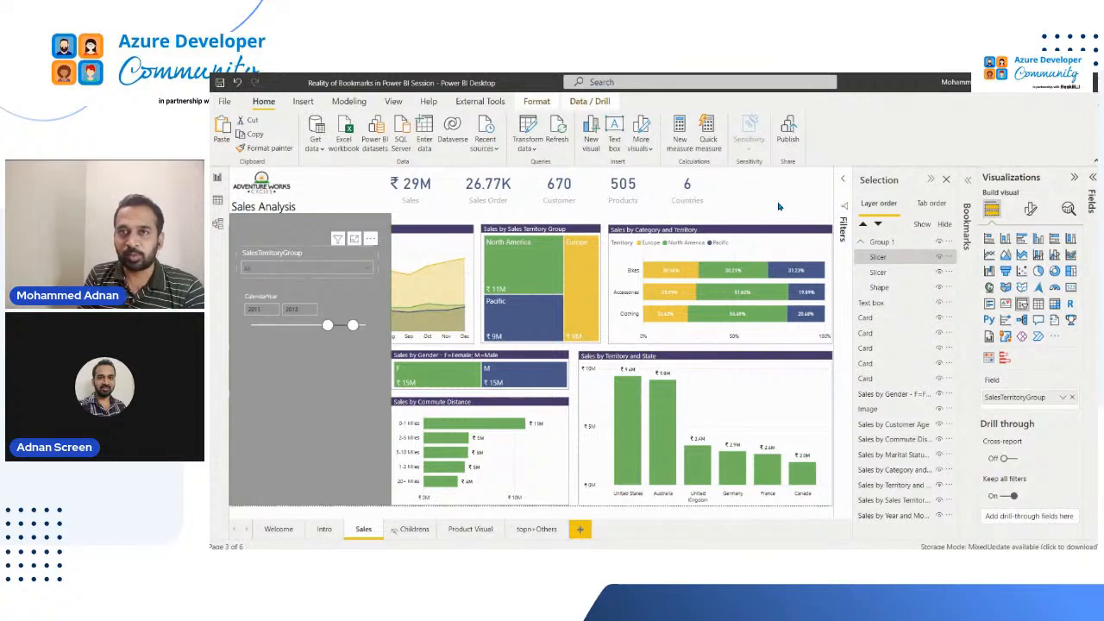
{"action": "left_click", "coordinate": [269, 230]}
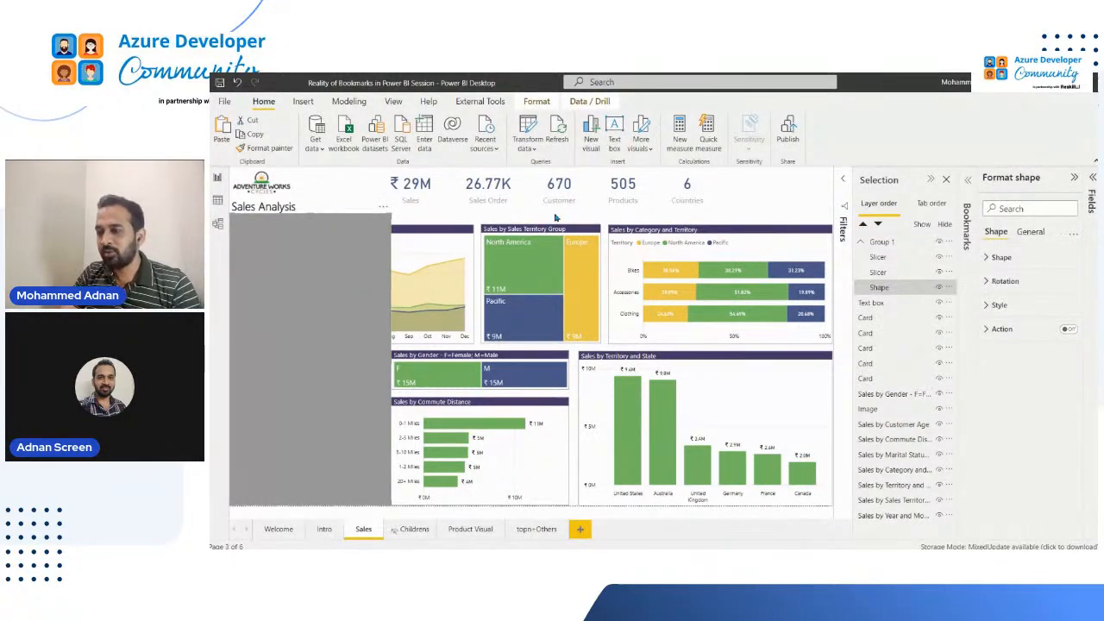
{"action": "left_click", "coordinate": [351, 188]}
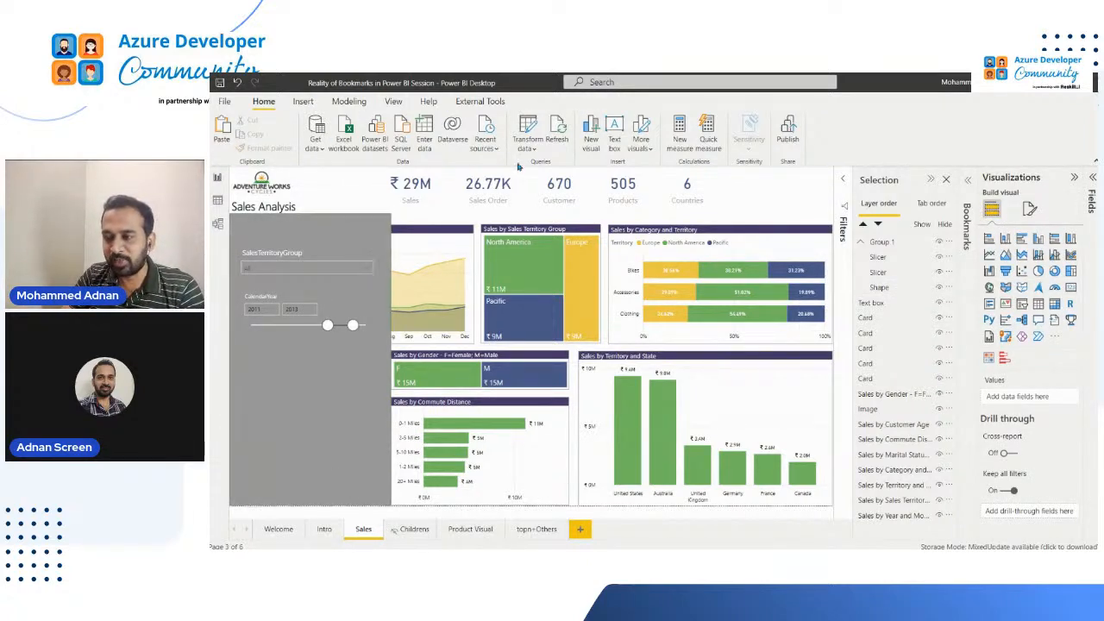
Insert the list.png image on the page and place it over the Sales by Sales Territory Group chart
{"action": "left_click", "coordinate": [303, 100]}
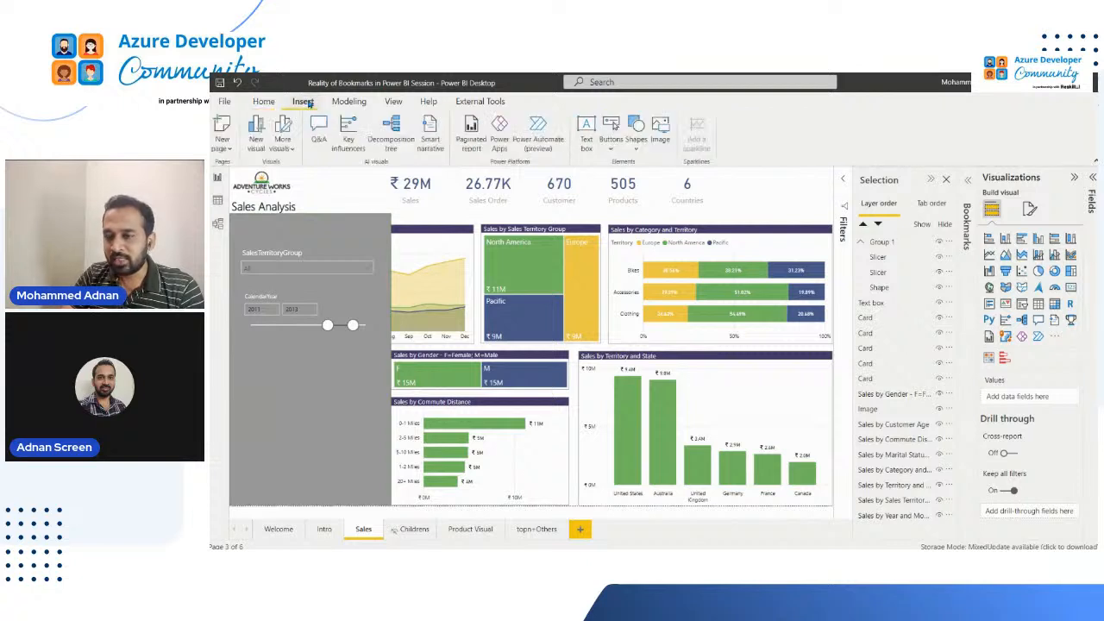
{"action": "left_click", "coordinate": [661, 131]}
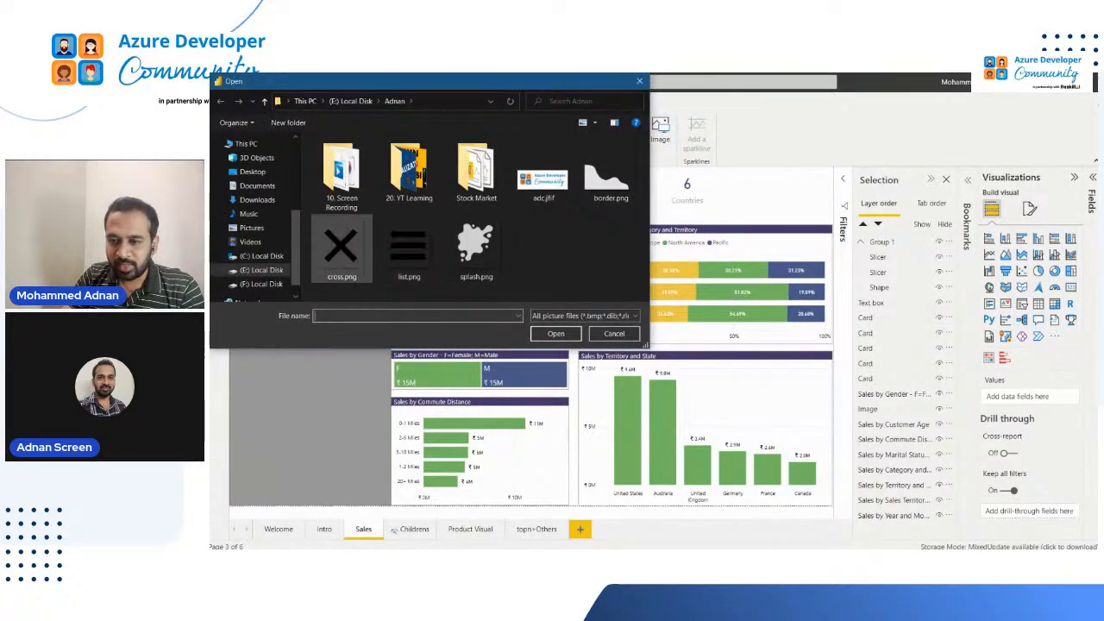
{"action": "left_click", "coordinate": [417, 246]}
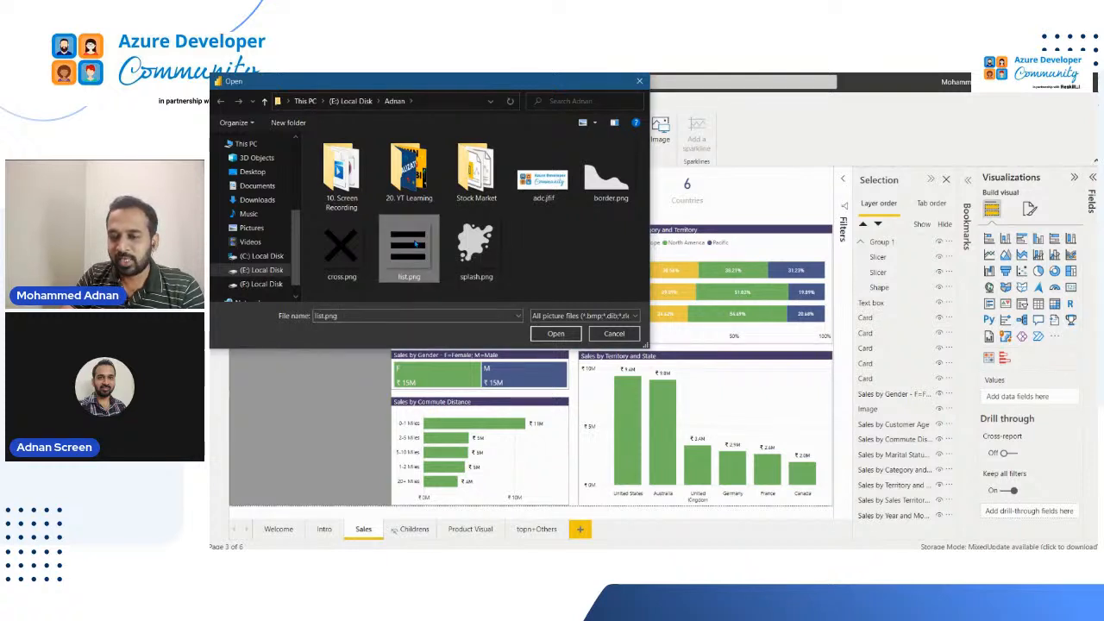
{"action": "left_click", "coordinate": [559, 334]}
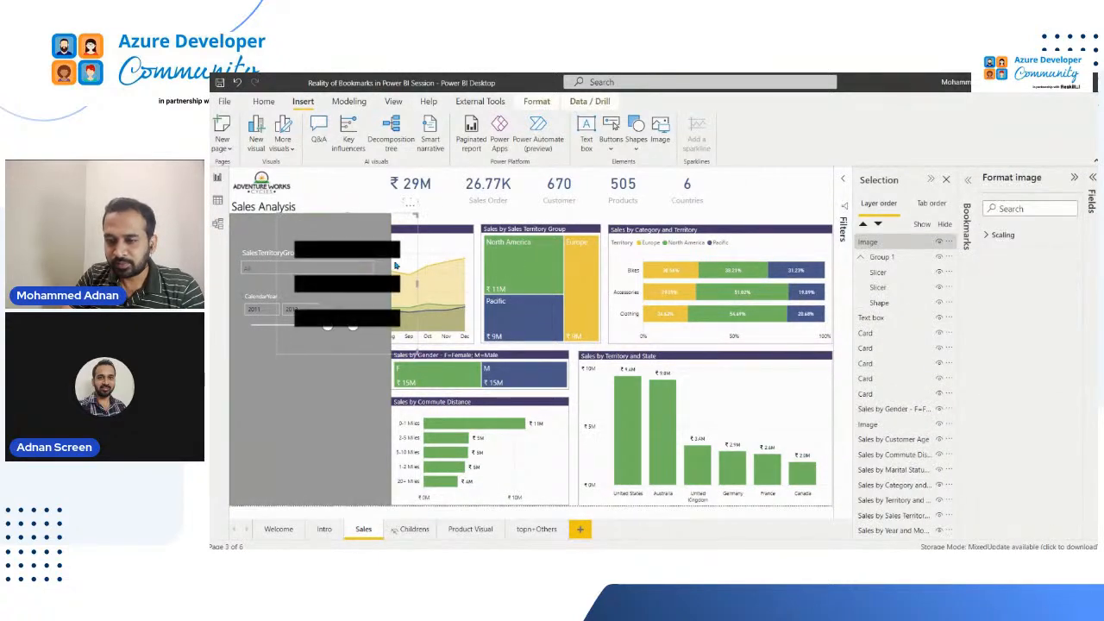
{"action": "left_click_drag", "start_coordinate": [397, 267], "coordinate": [588, 204]}
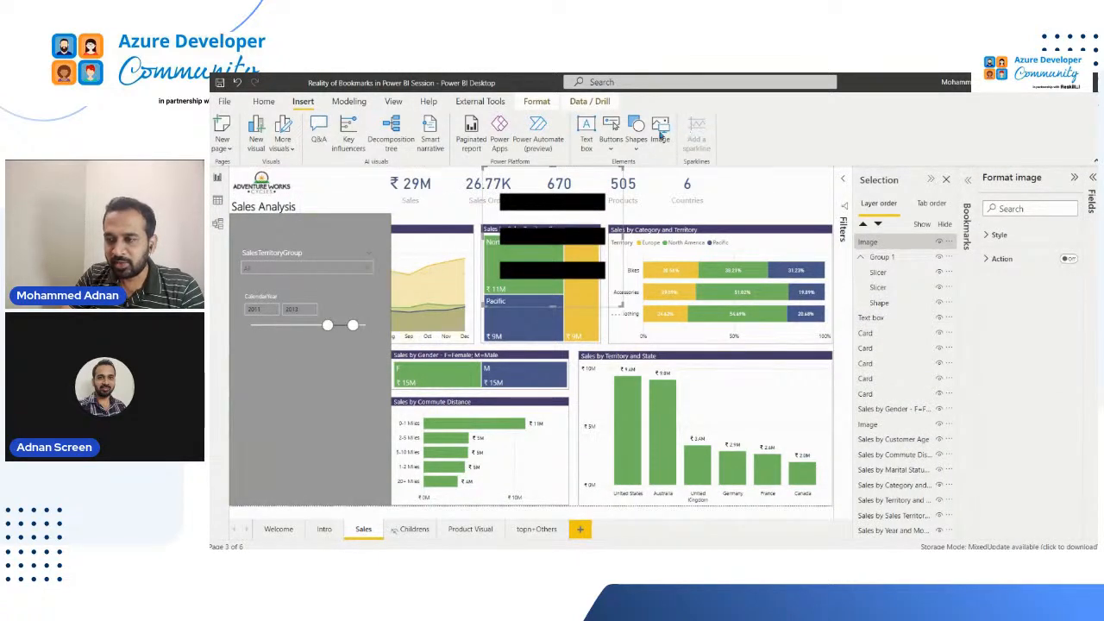
Insert the cross.png image and place it beside the list image, over the Sales by Category and Territory chart
{"action": "left_click", "coordinate": [661, 131]}
{"action": "left_click", "coordinate": [341, 250]}
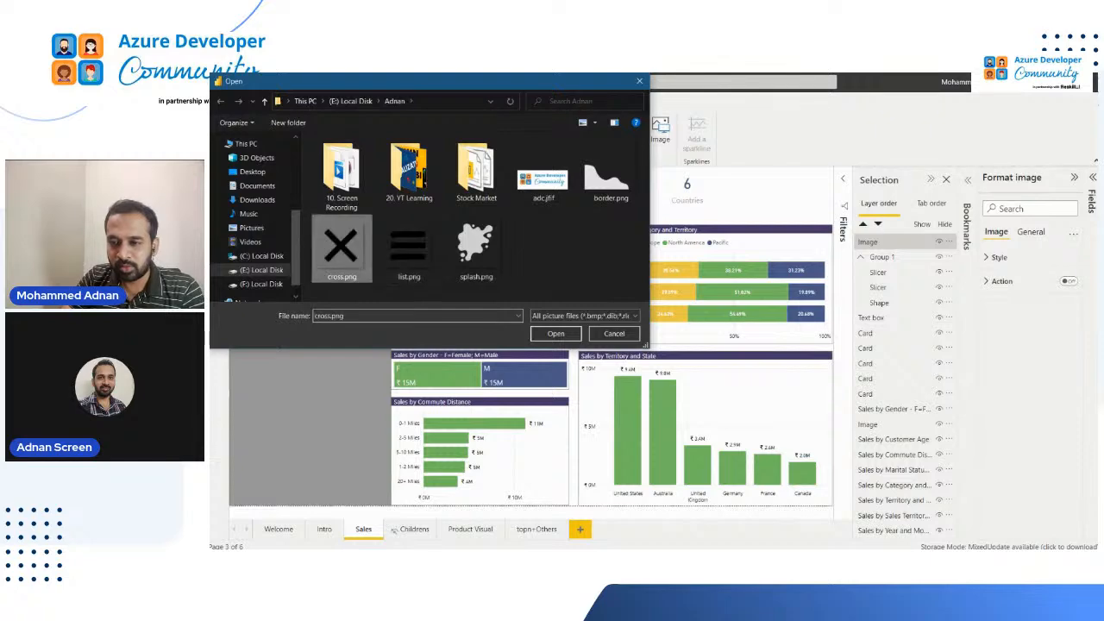
{"action": "left_click", "coordinate": [556, 333]}
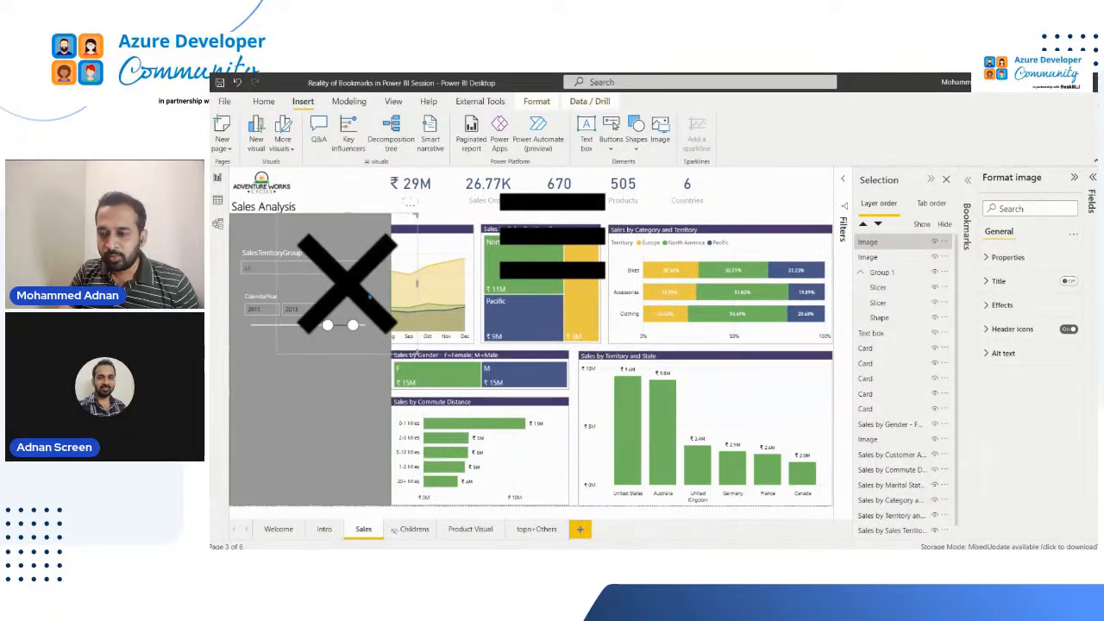
{"action": "left_click_drag", "start_coordinate": [347, 282], "coordinate": [733, 234]}
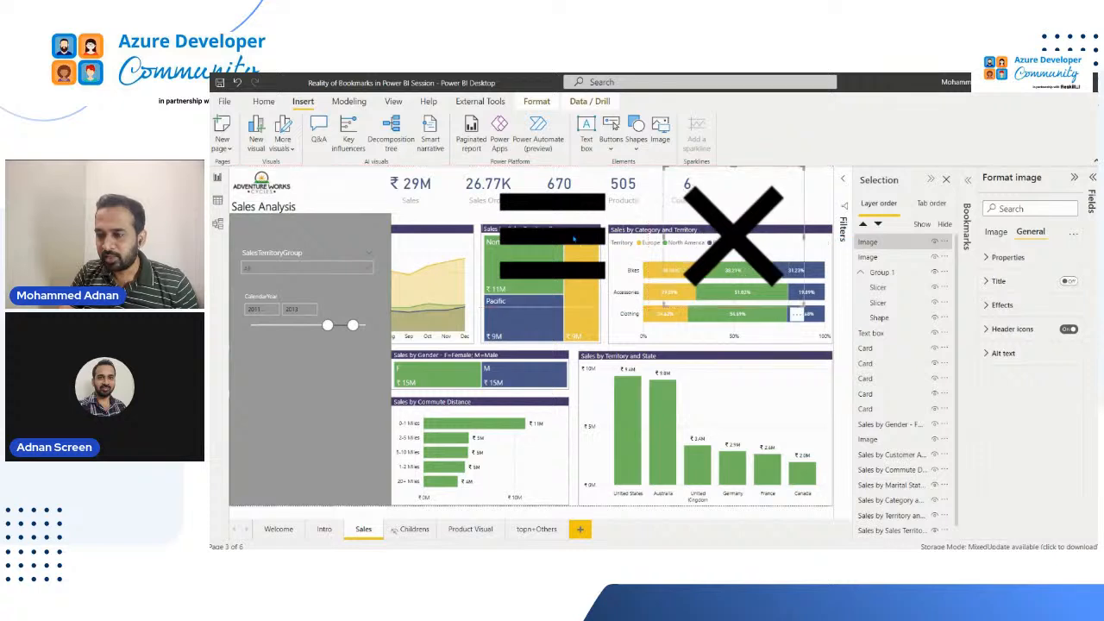
Rename the list image's layer as ImgShowFilter
{"action": "left_click", "coordinate": [575, 239]}
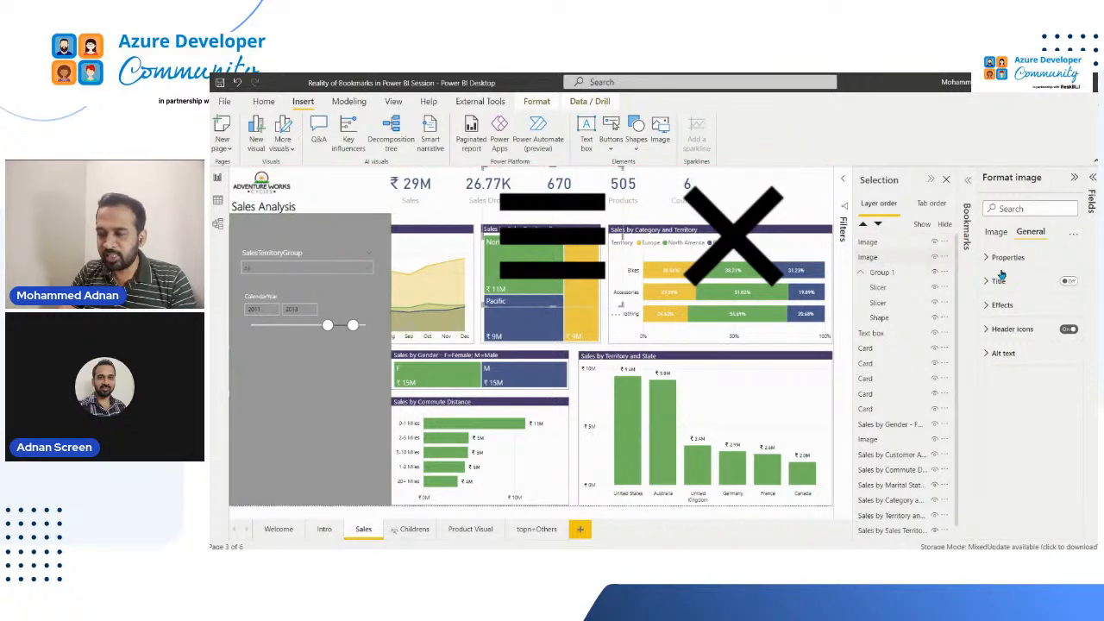
{"action": "double_click", "coordinate": [889, 258]}
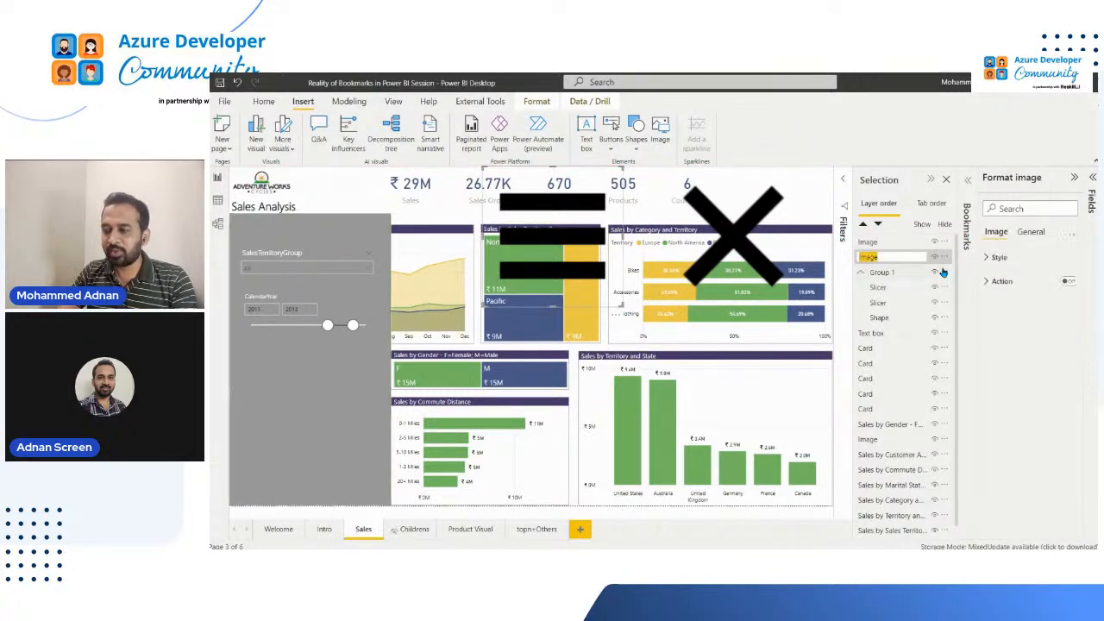
{"action": "type", "text": "Img"}
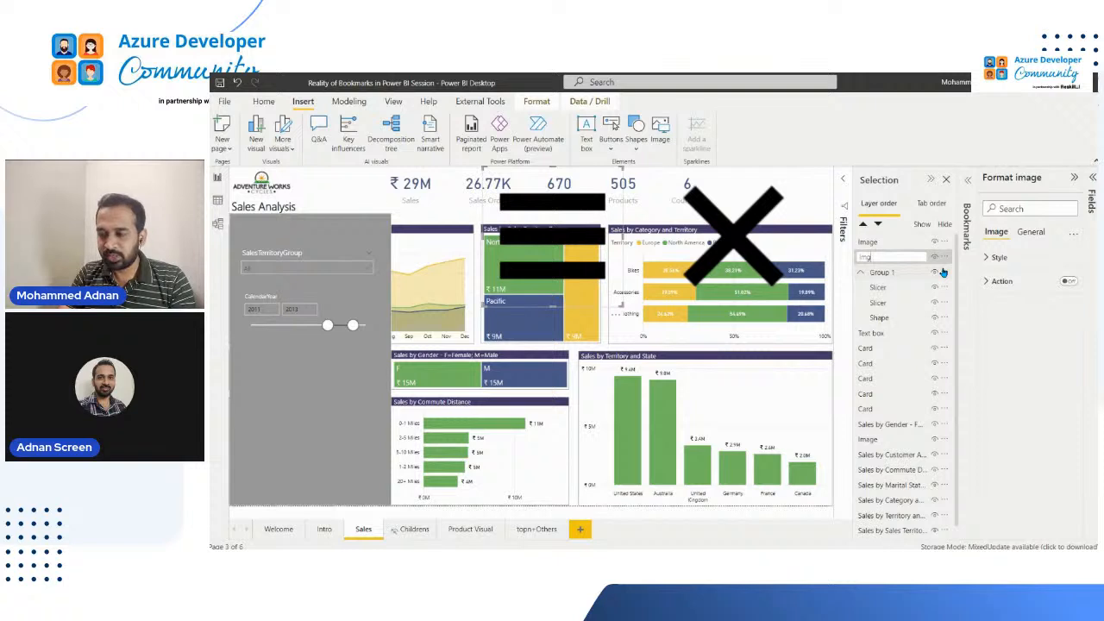
{"action": "type", "text": "S"}
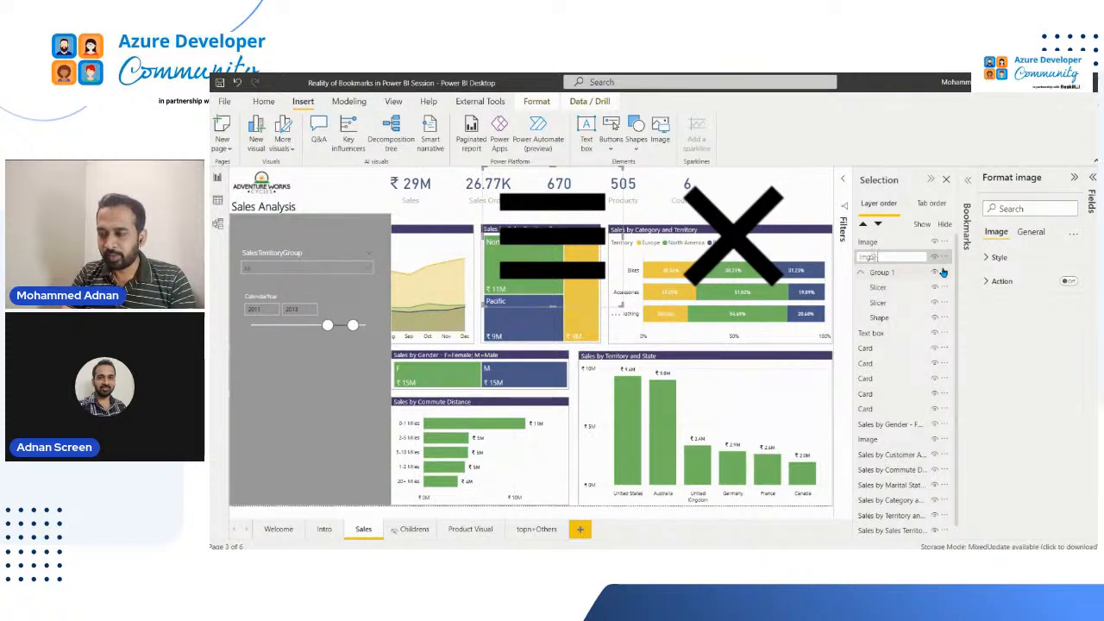
{"action": "type", "text": "howFilter"}
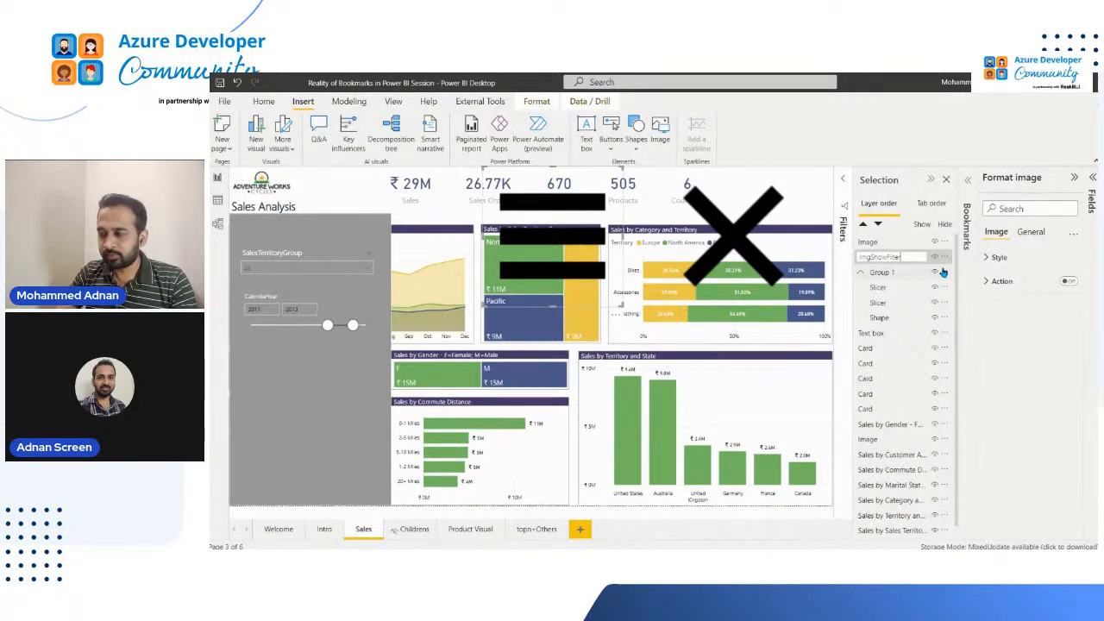
{"action": "key", "text": "Return"}
Rename the cross image's layer as ImgHidFilter
{"action": "left_click", "coordinate": [874, 243]}
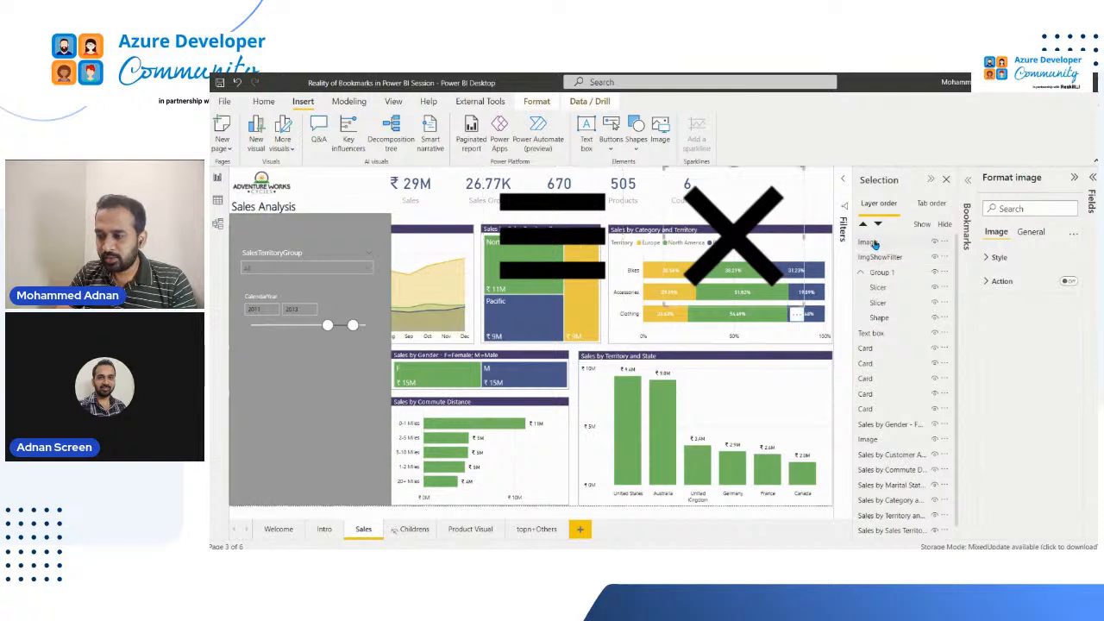
{"action": "double_click", "coordinate": [874, 244]}
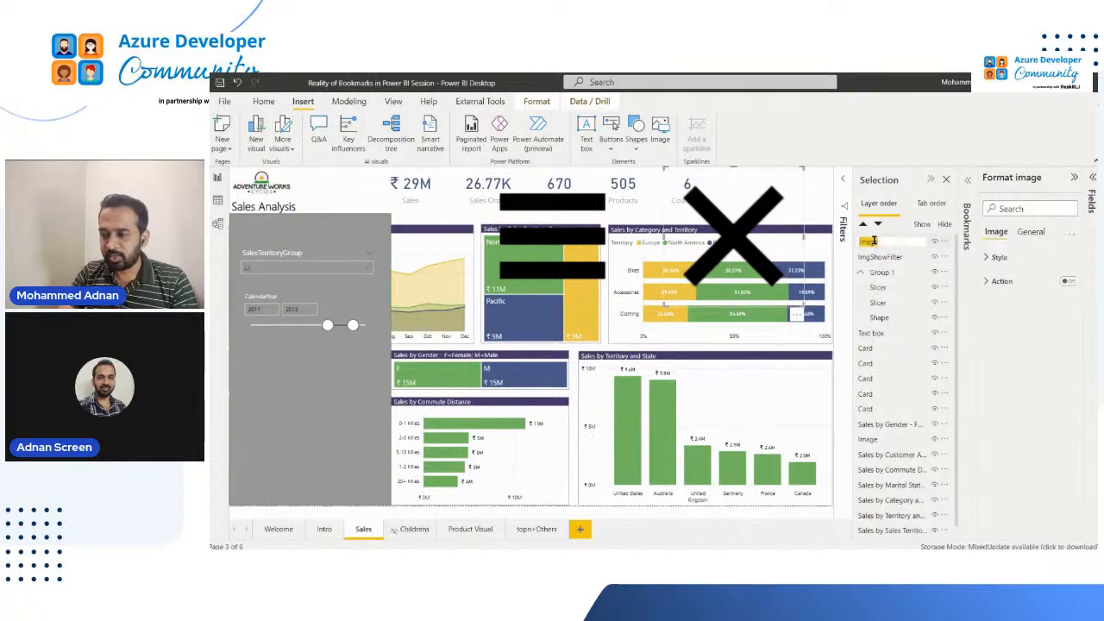
{"action": "type", "text": "ImgHi"}
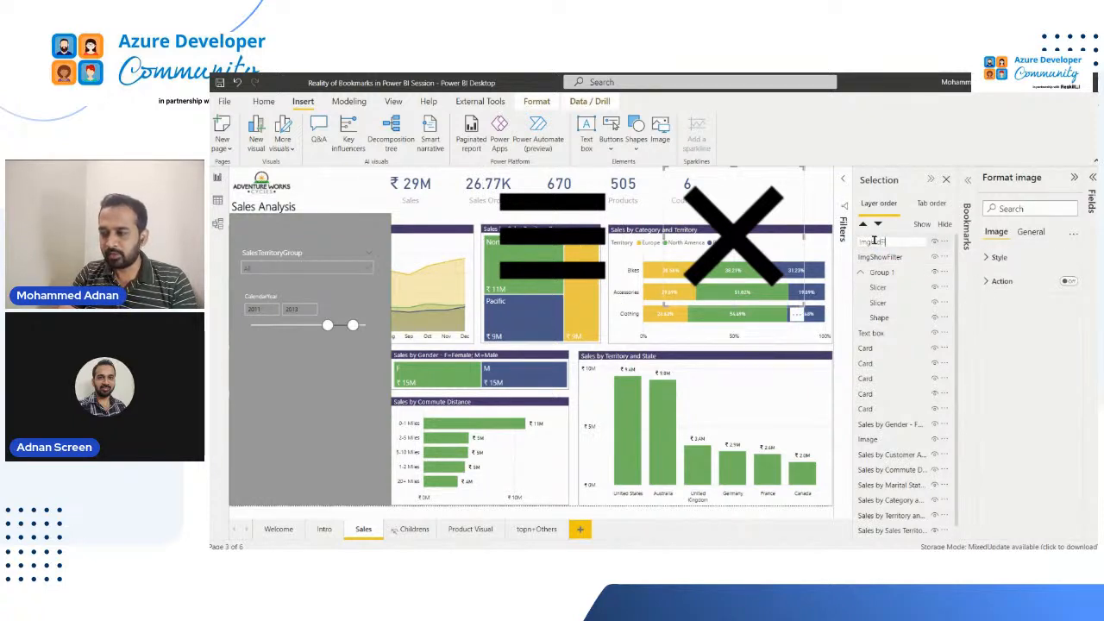
{"action": "type", "text": "dFilter"}
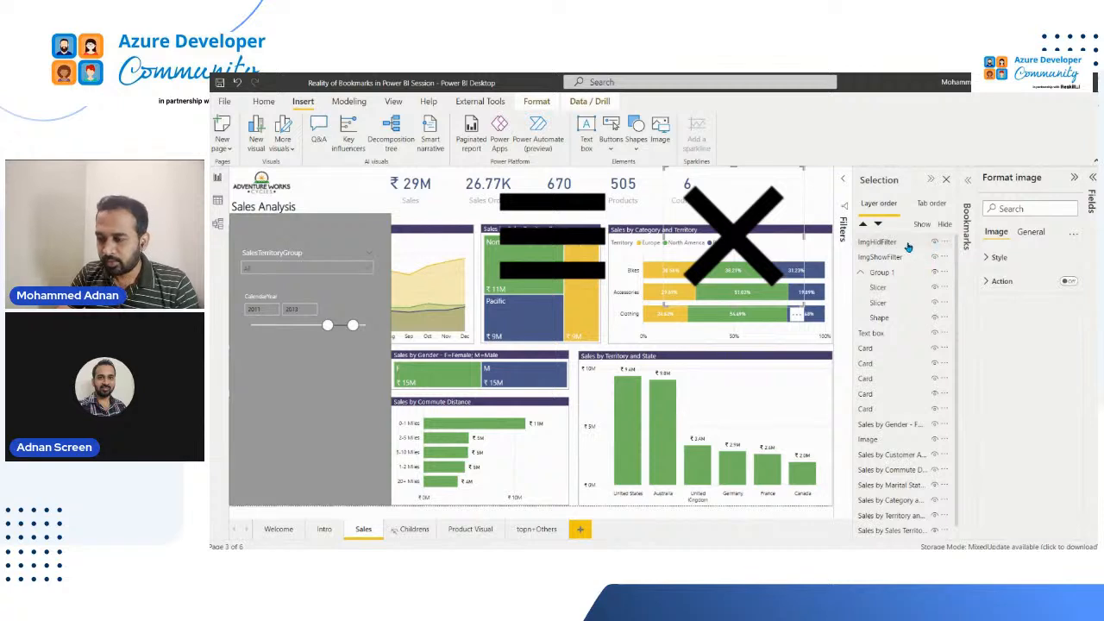
{"action": "key", "text": "Return"}
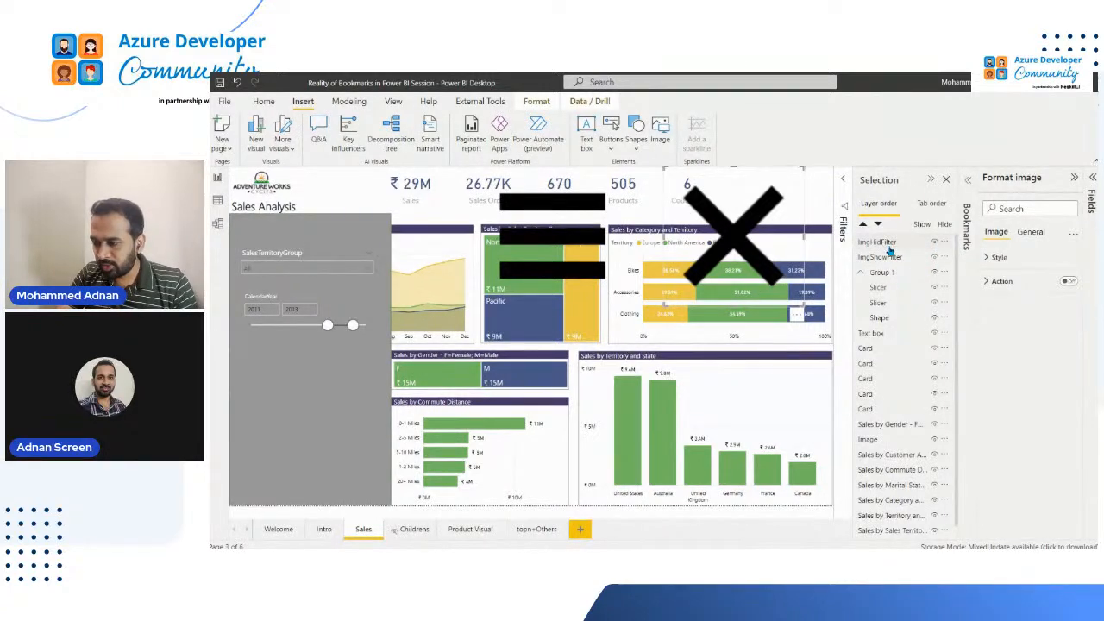
Move both images into Group 1 above the Shape layer and shrink them into icons: list at the rectangle's upper-left corner, cross at its upper-right
{"action": "left_click_drag", "start_coordinate": [892, 246], "coordinate": [893, 287]}
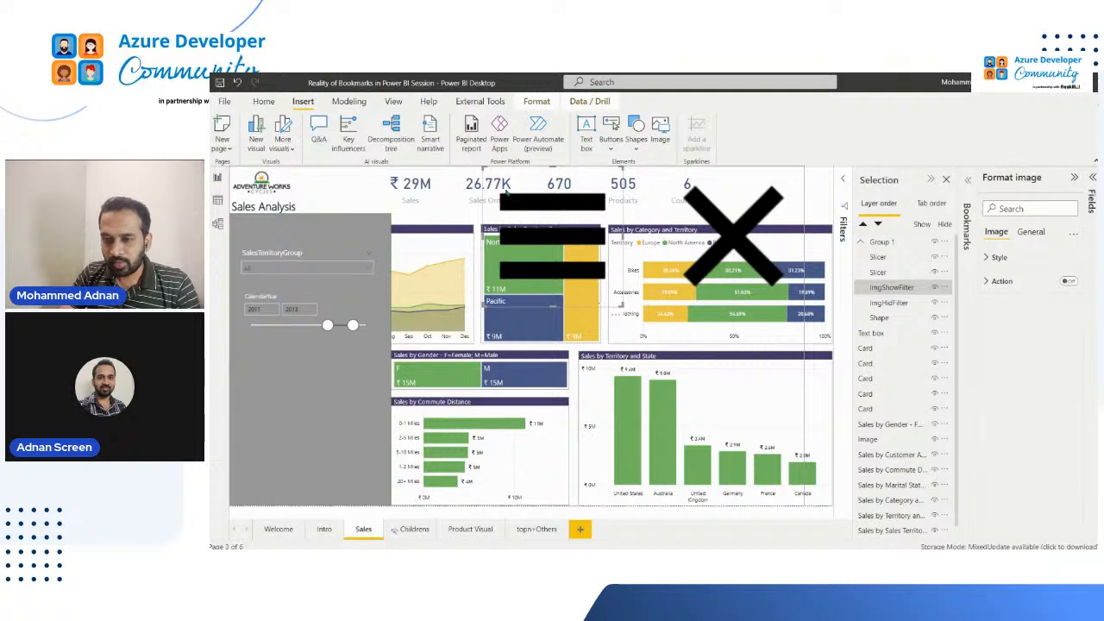
{"action": "left_click_drag", "start_coordinate": [621, 304], "coordinate": [248, 238]}
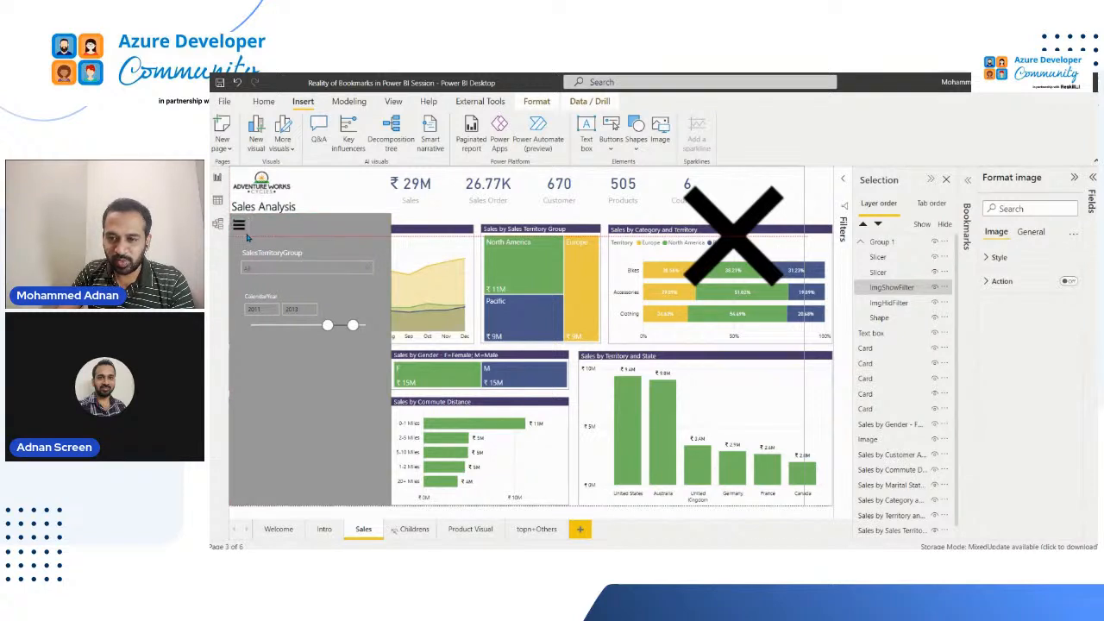
{"action": "left_click", "coordinate": [683, 276]}
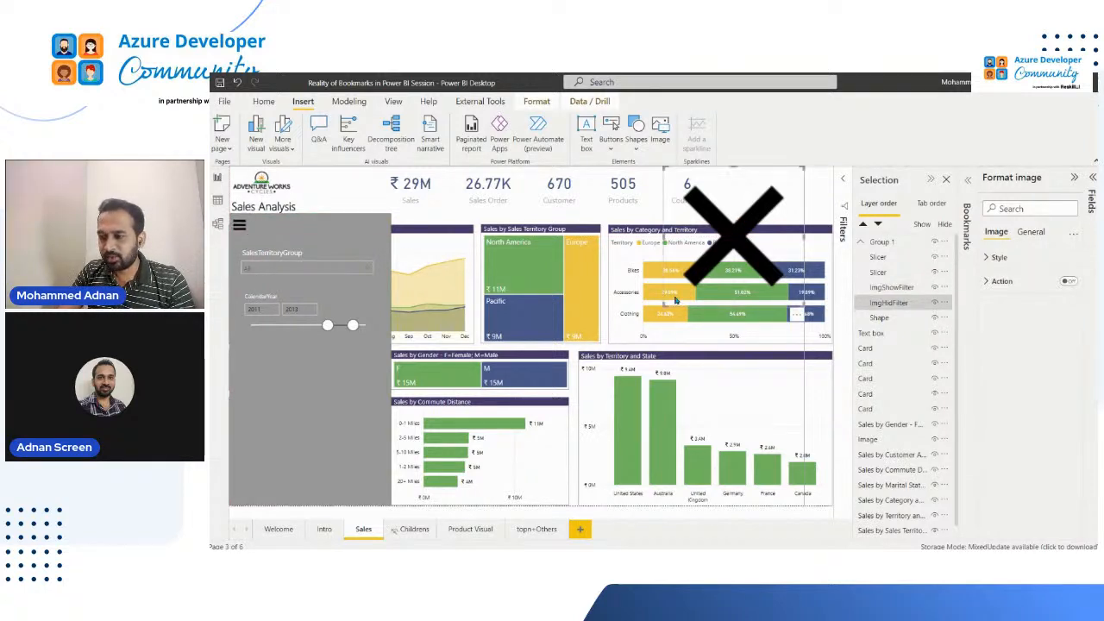
{"action": "left_click_drag", "start_coordinate": [695, 268], "coordinate": [369, 237]}
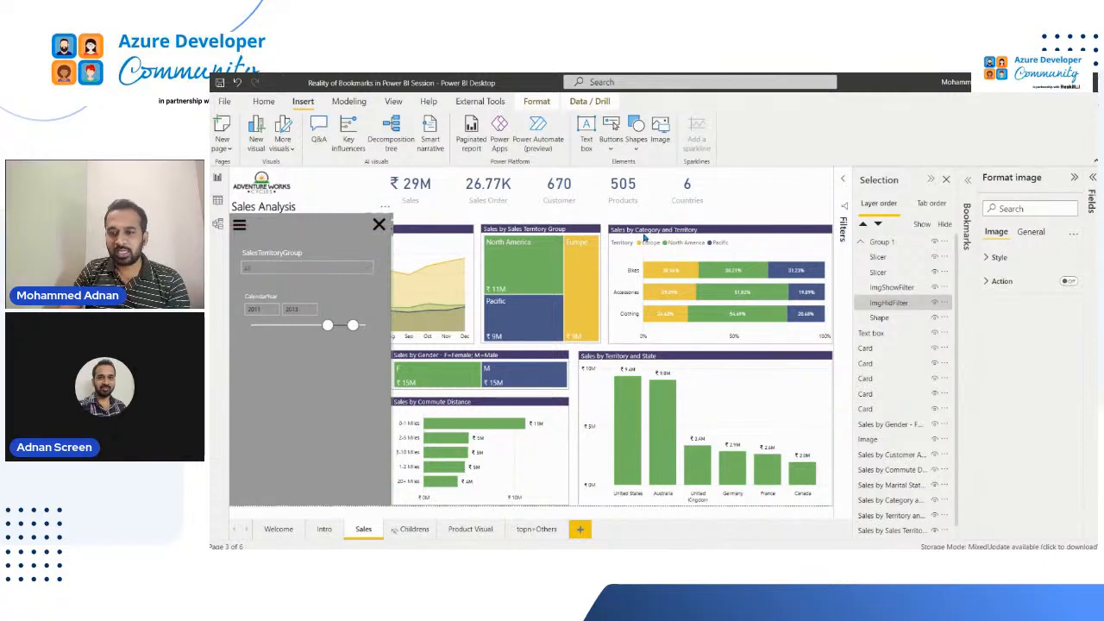
{"action": "left_click", "coordinate": [249, 234]}
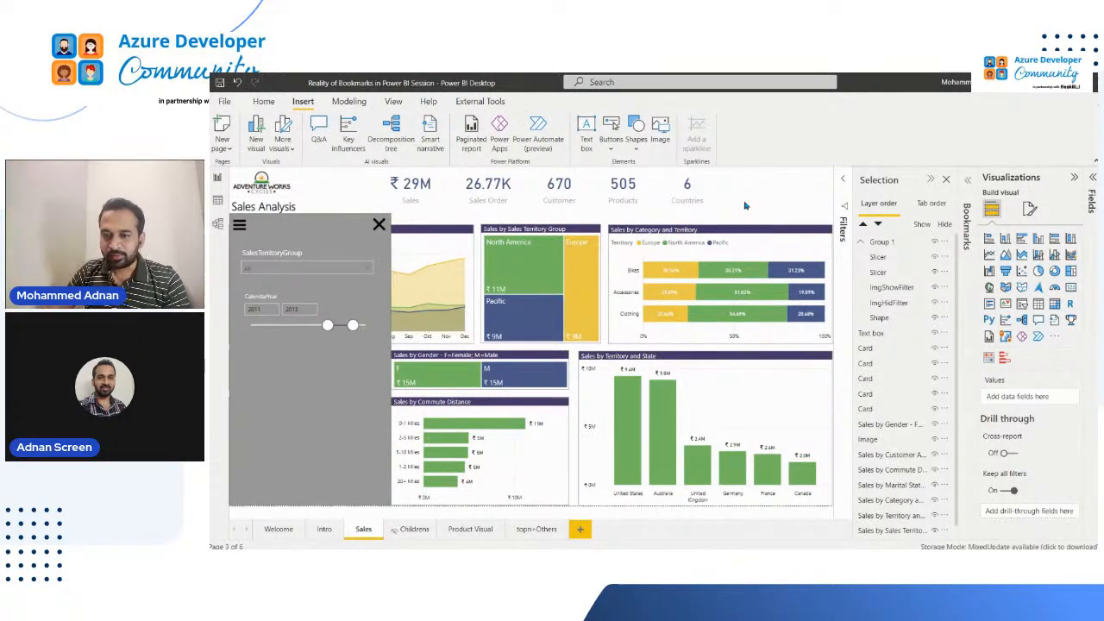
Show the Selection and Bookmarks panes side by side with the Visualizations pane collapsed
{"action": "left_click", "coordinate": [894, 182]}
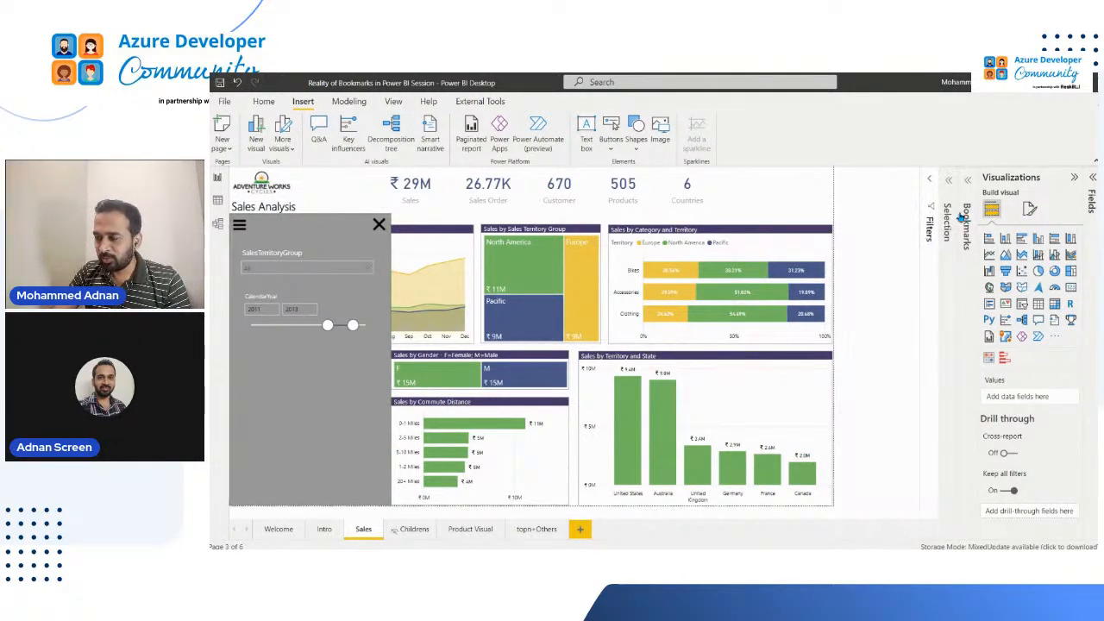
{"action": "left_click", "coordinate": [951, 214]}
{"action": "left_click", "coordinate": [1016, 178]}
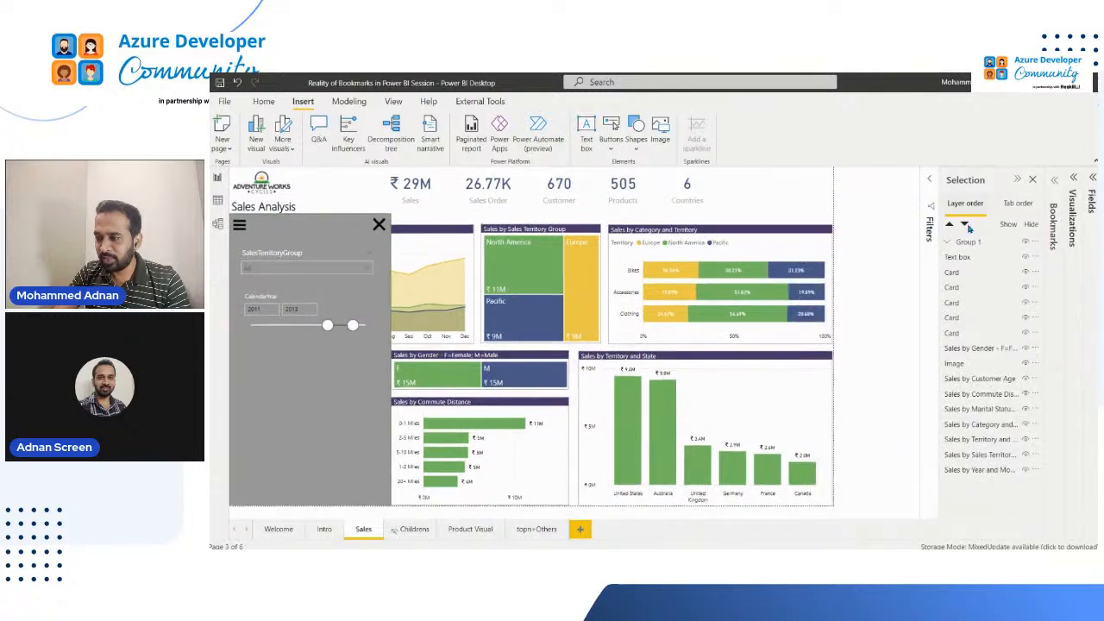
{"action": "left_click", "coordinate": [1053, 226]}
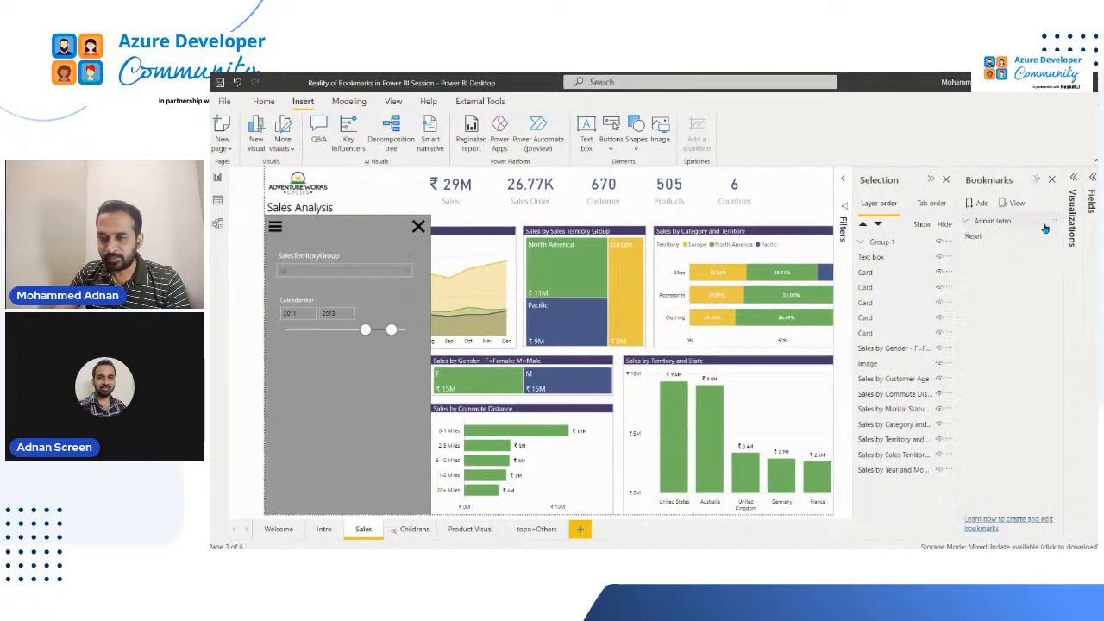
Rename Group 1 as FilterPane and expand it to list its layers
{"action": "left_click", "coordinate": [880, 242]}
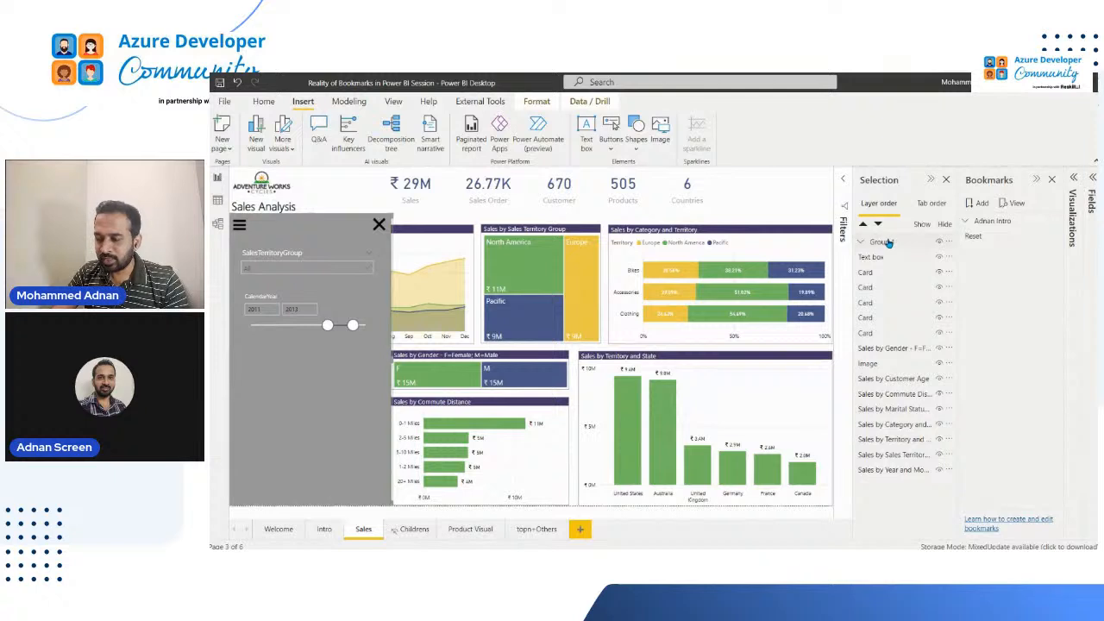
{"action": "double_click", "coordinate": [889, 245]}
{"action": "type", "text": "FilterPane"}
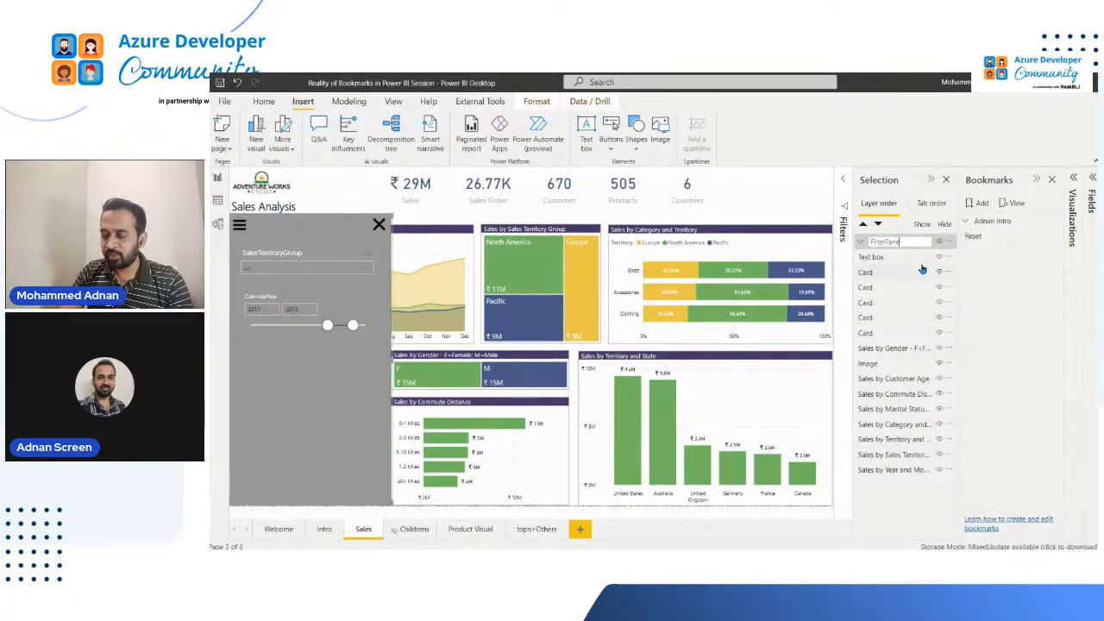
{"action": "key", "text": "Return"}
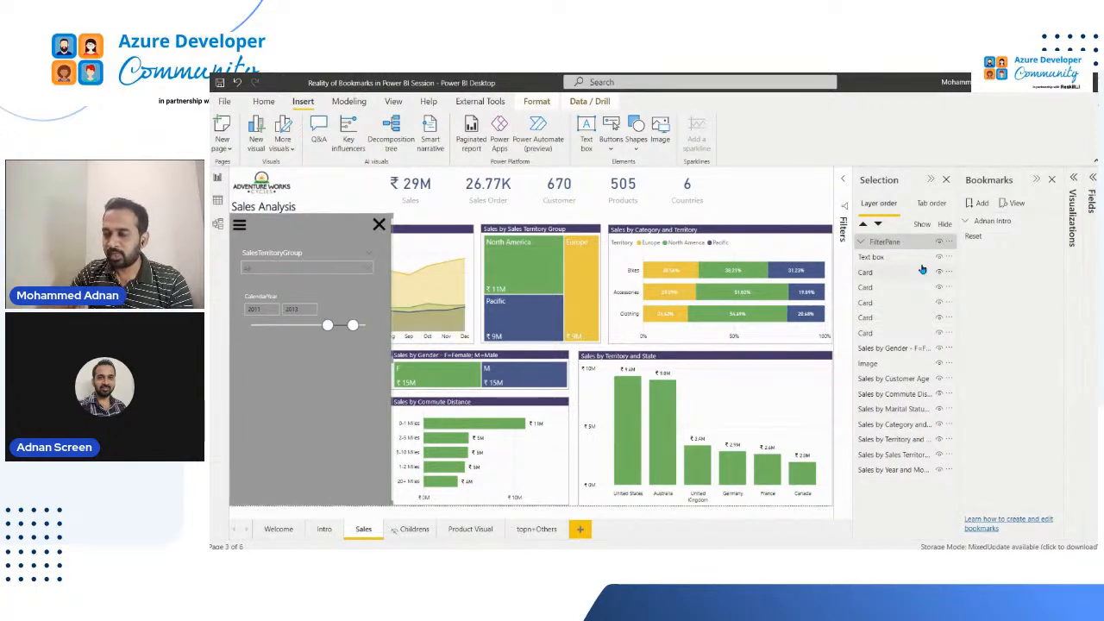
{"action": "left_click", "coordinate": [860, 242]}
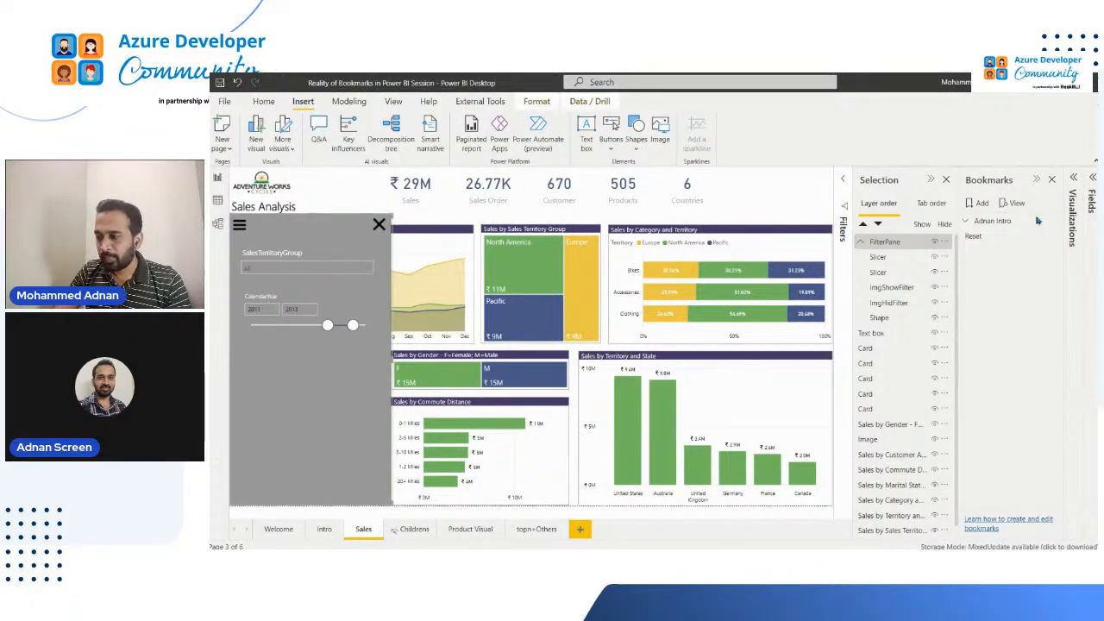
Add a new bookmark for the Sales page with the filter panel visible
{"action": "left_click", "coordinate": [393, 101]}
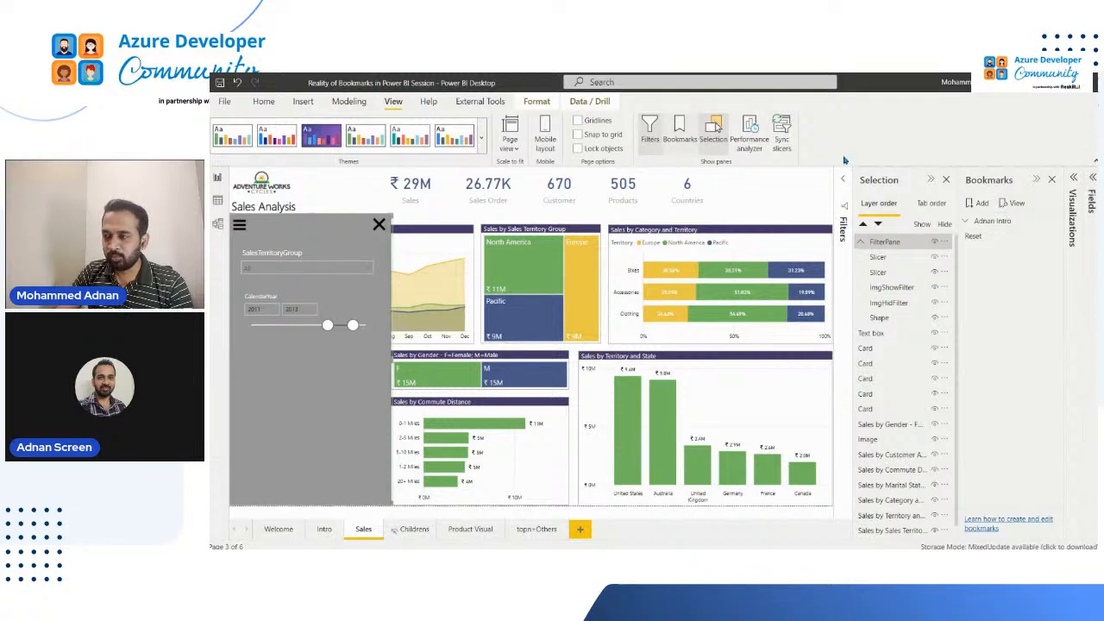
{"action": "left_click", "coordinate": [981, 203]}
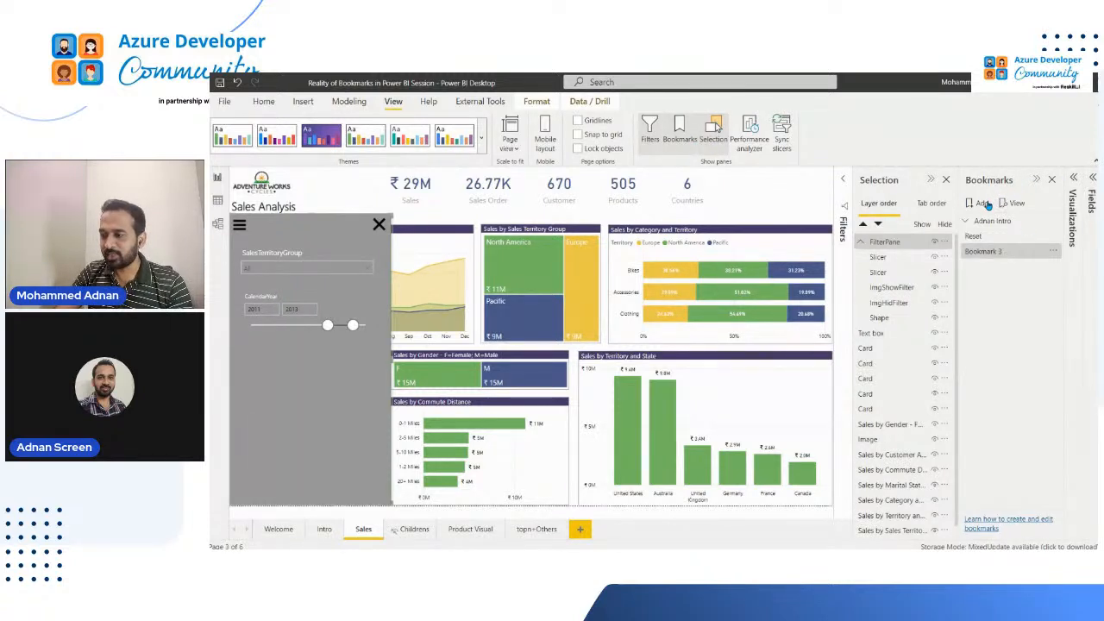
{"action": "left_click", "coordinate": [992, 254]}
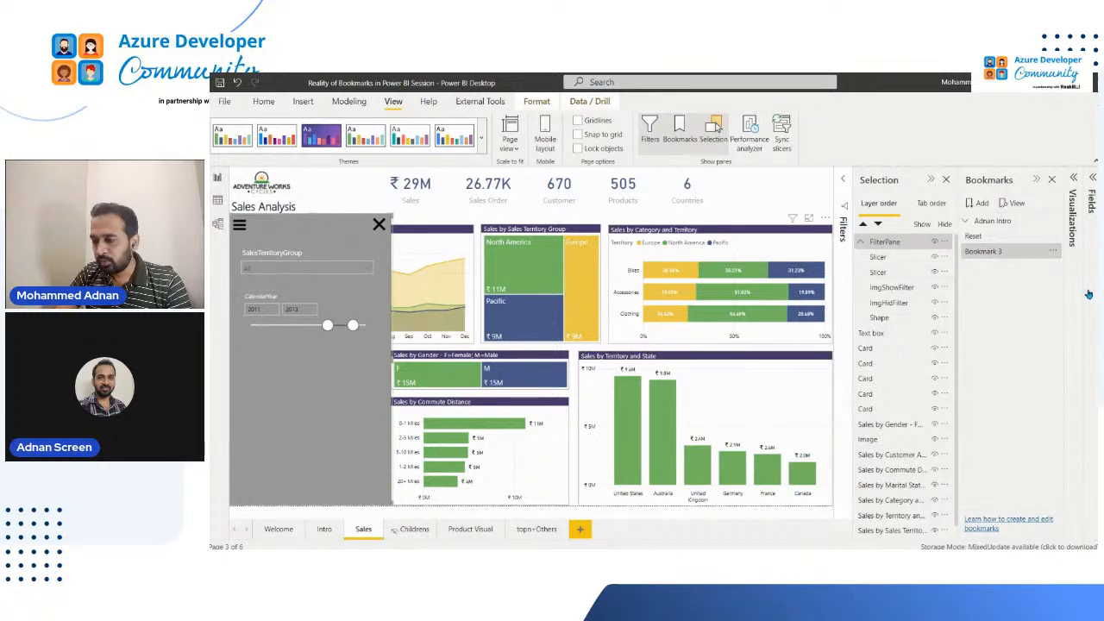
Limit the new bookmark to selected visuals, namely both slicers, ImgShowFilter, ImgHidFilter and Shape, and update it
{"action": "left_click", "coordinate": [890, 259]}
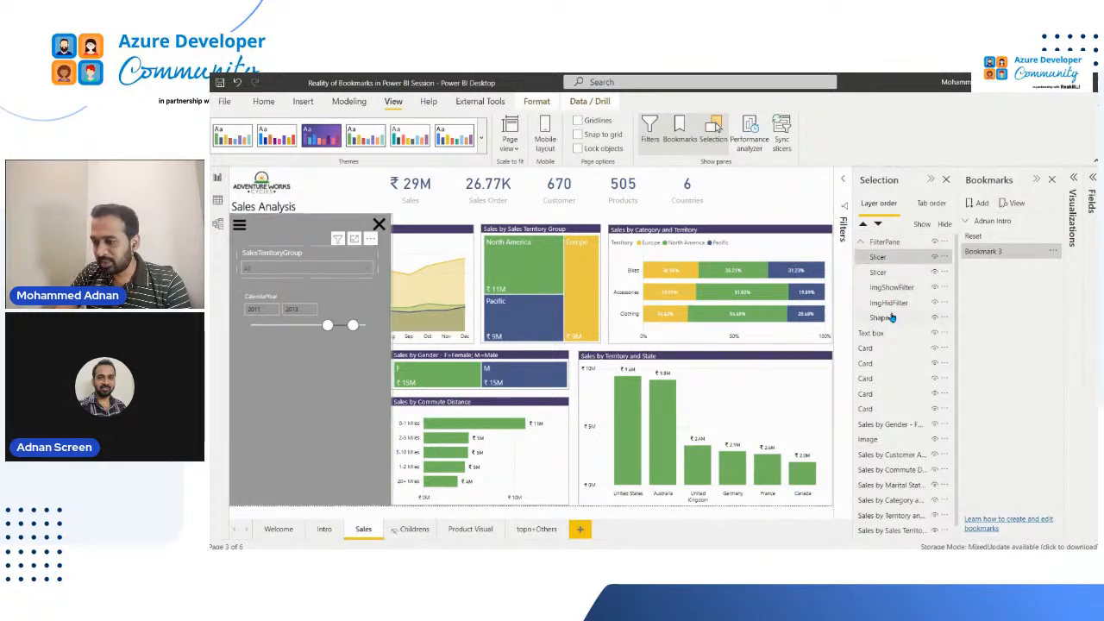
{"action": "left_click", "coordinate": [893, 318], "text": "shift"}
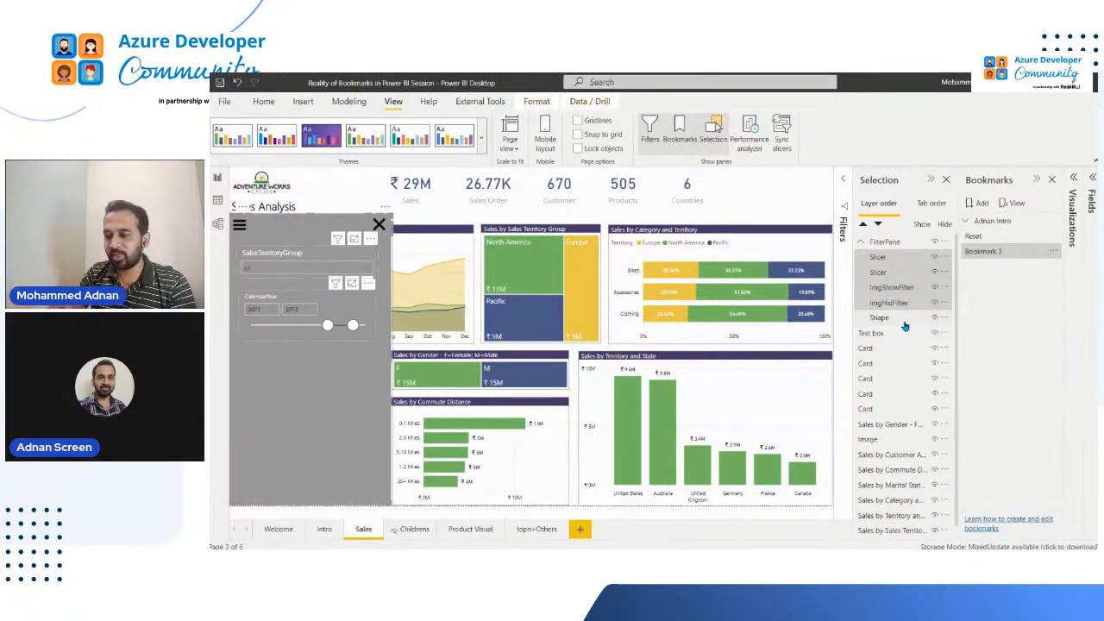
{"action": "left_click", "coordinate": [987, 255]}
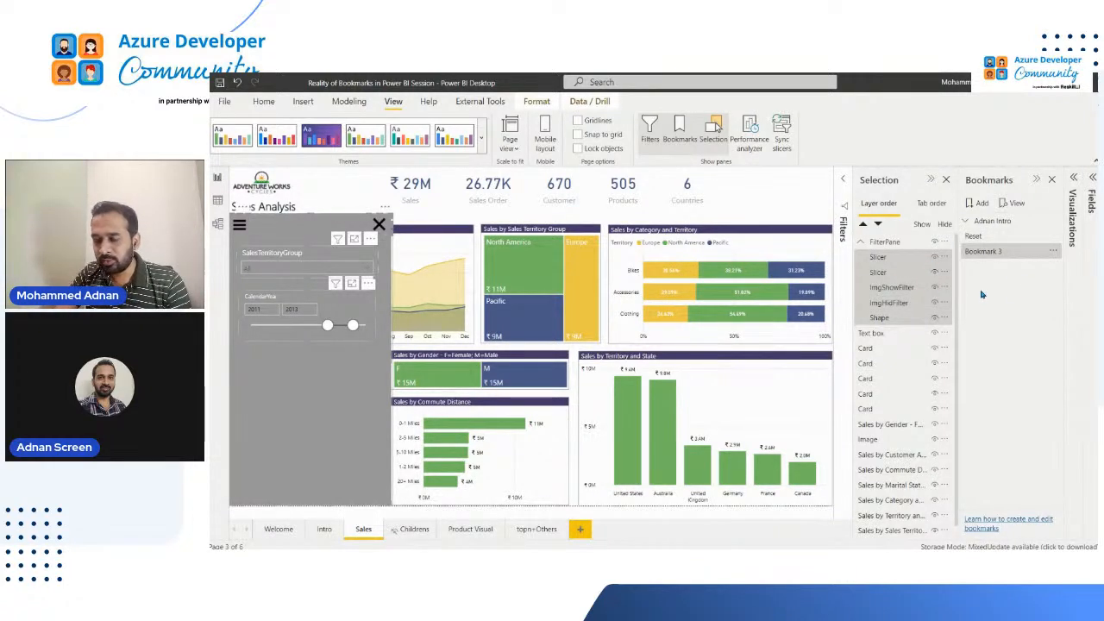
{"action": "left_click", "coordinate": [1054, 251]}
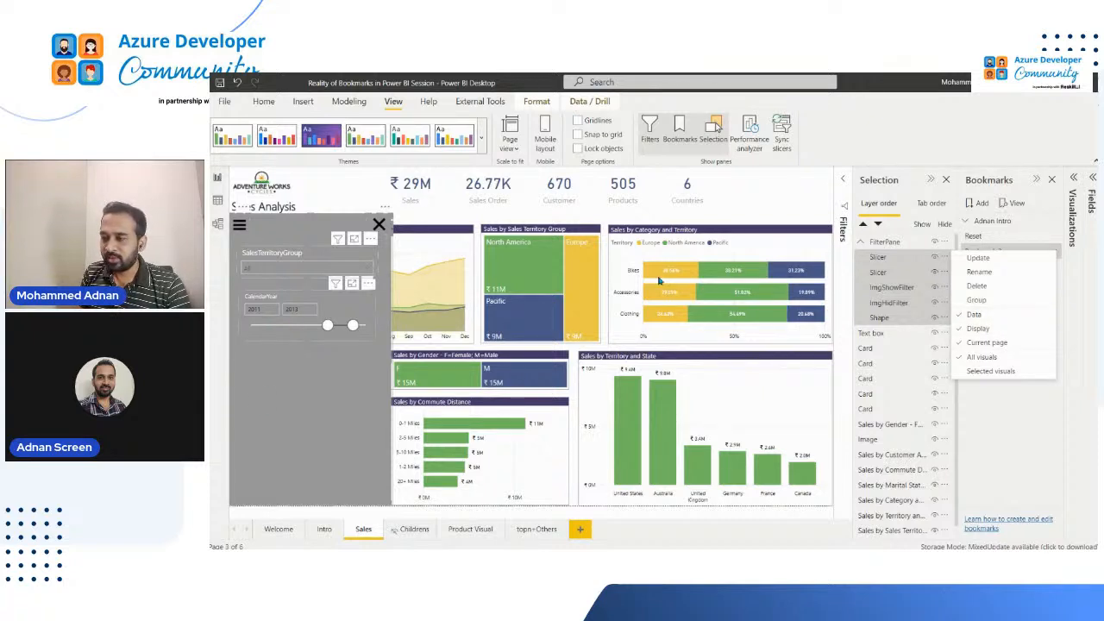
{"action": "left_click", "coordinate": [997, 373]}
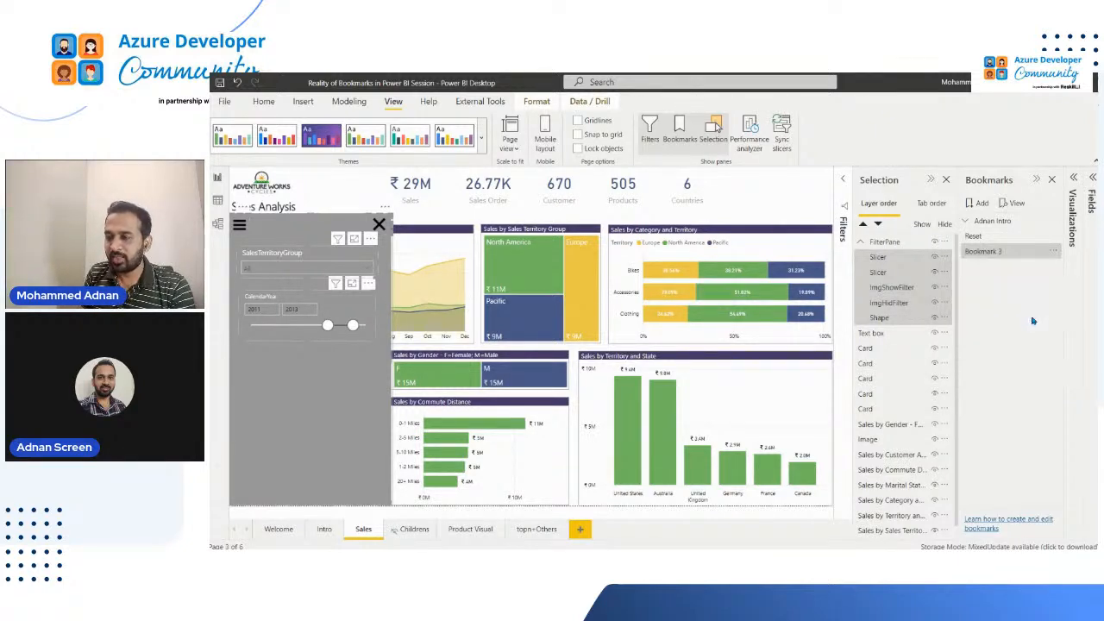
{"action": "left_click", "coordinate": [1051, 252]}
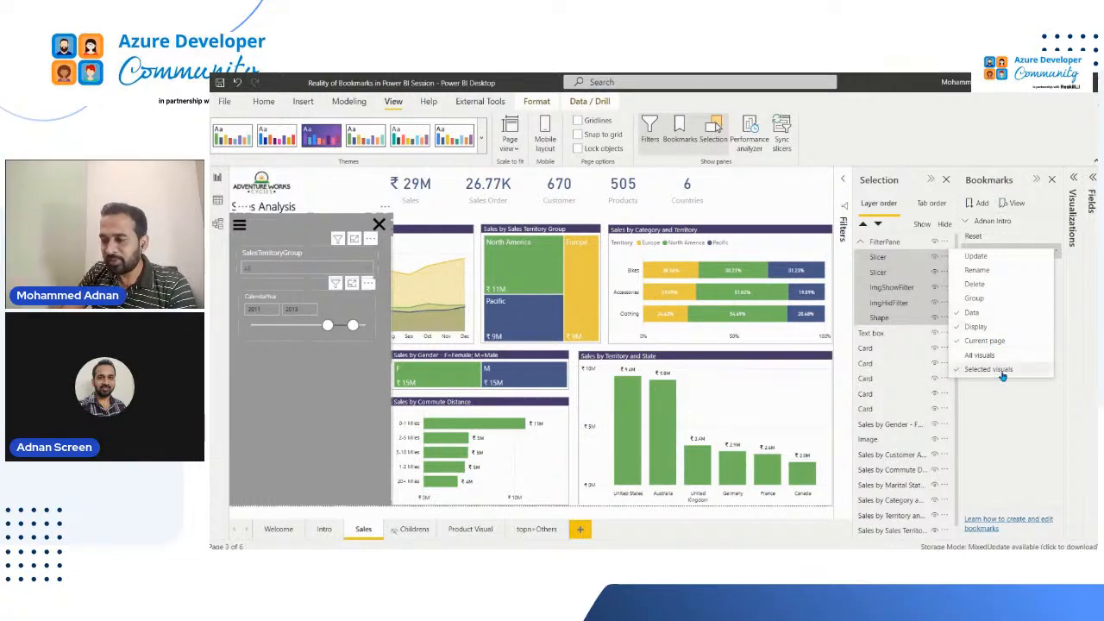
{"action": "left_click", "coordinate": [998, 258]}
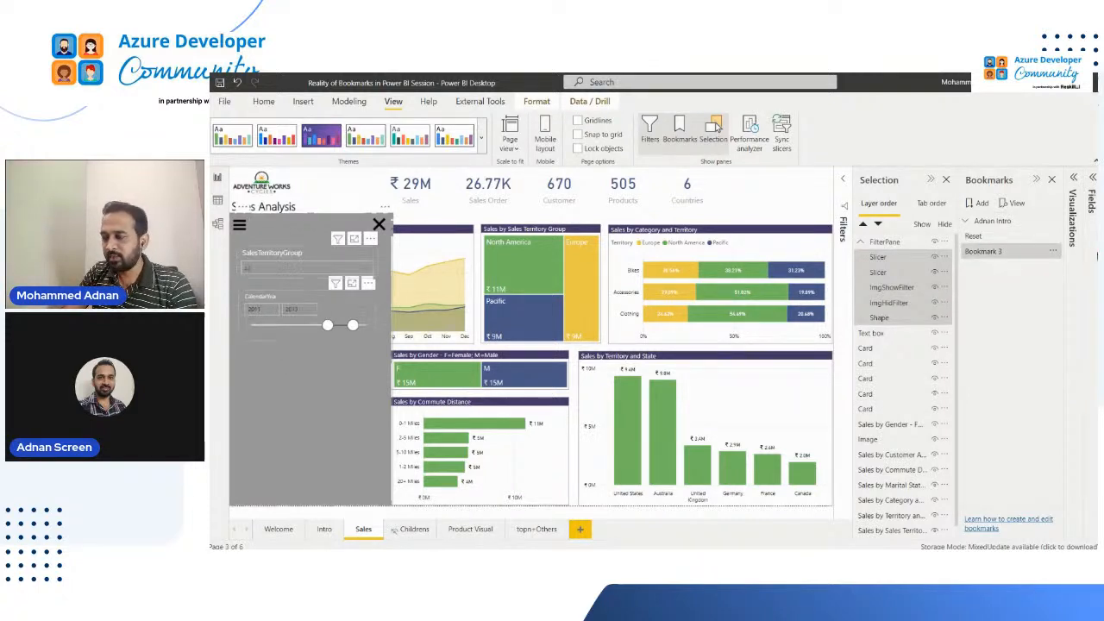
Rename the bookmark as Show Filter Pane and apply it
{"action": "double_click", "coordinate": [997, 257]}
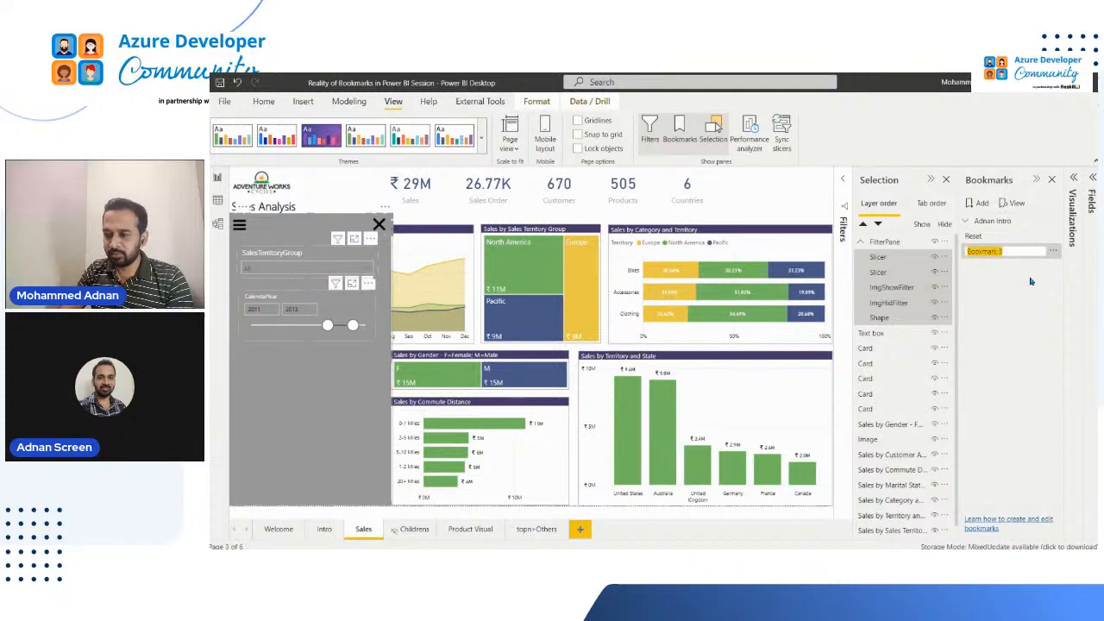
{"action": "key", "text": "BackSpace"}
{"action": "type", "text": "Show Filter"}
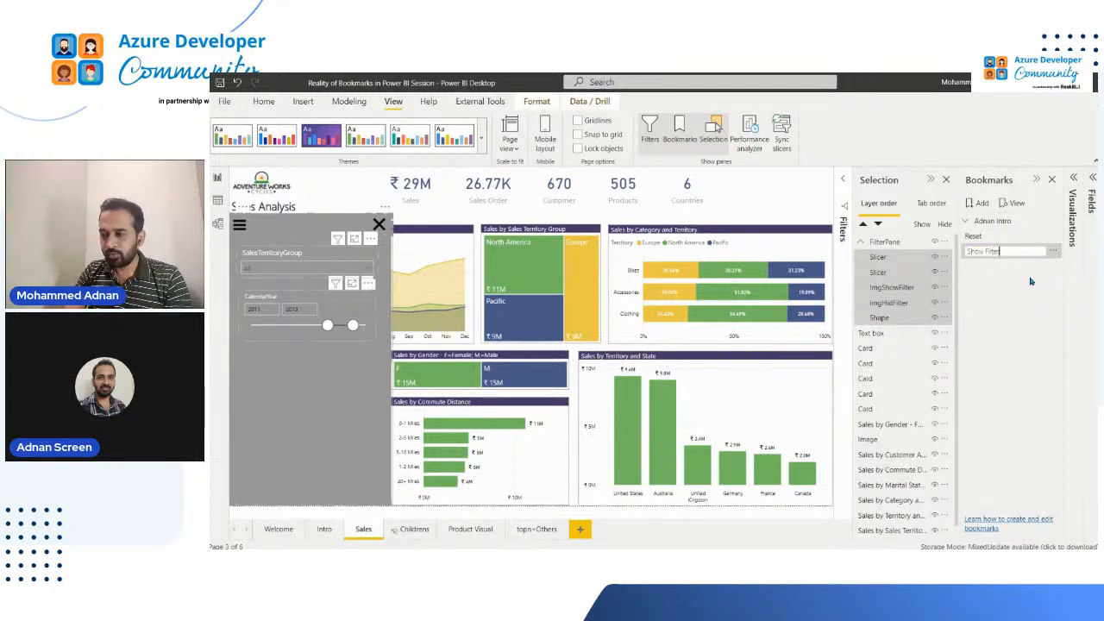
{"action": "type", "text": " Pane"}
{"action": "key", "text": "Return"}
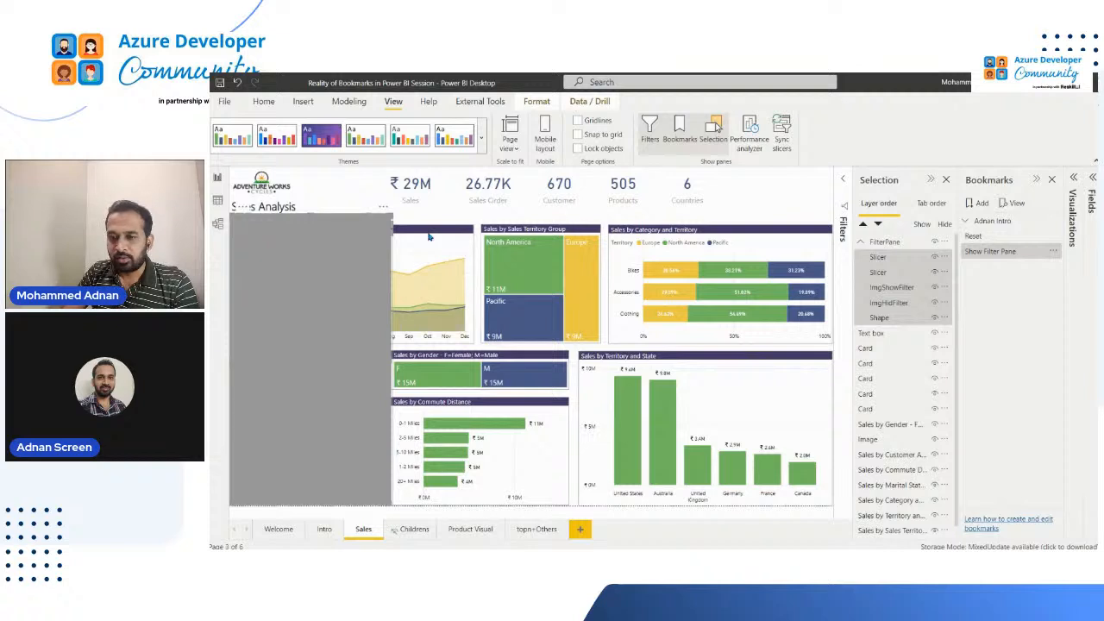
{"action": "left_click", "coordinate": [934, 257]}
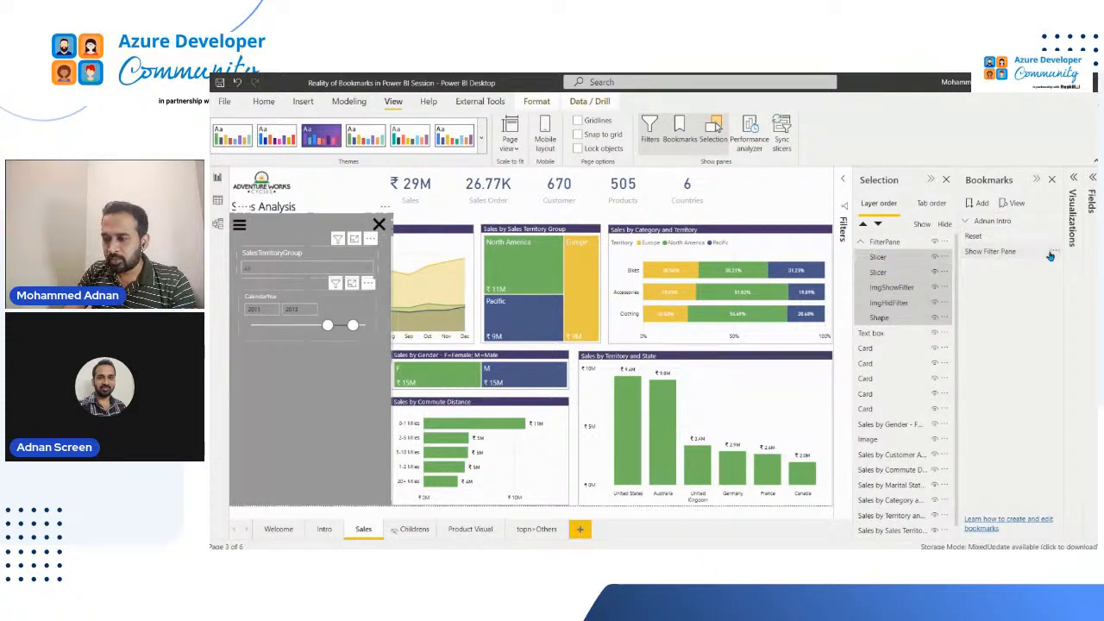
{"action": "left_click", "coordinate": [1018, 255]}
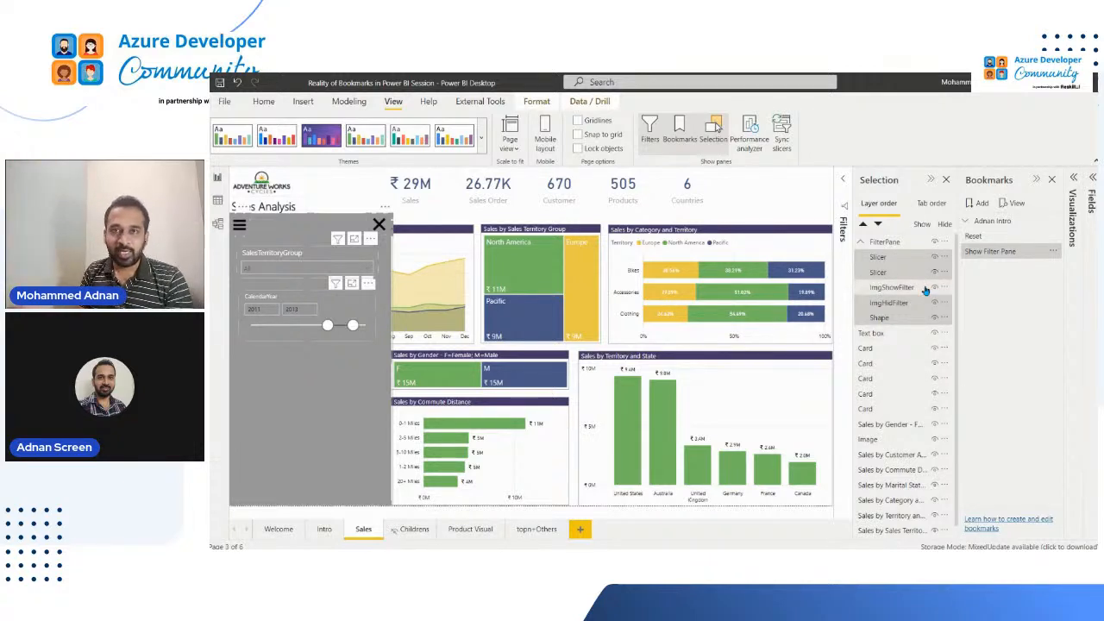
Add another bookmark, and hide both slicers, ImgHidFilter and Shape so only ImgShowFilter stays visible in FilterPane
{"action": "left_click", "coordinate": [982, 204]}
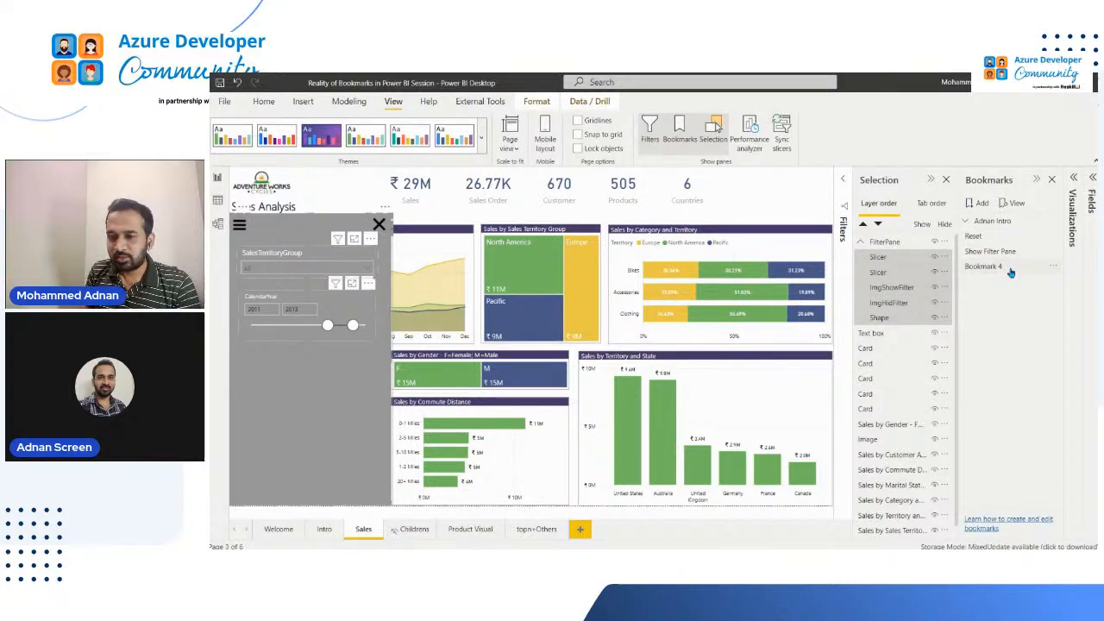
{"action": "left_click", "coordinate": [1005, 269]}
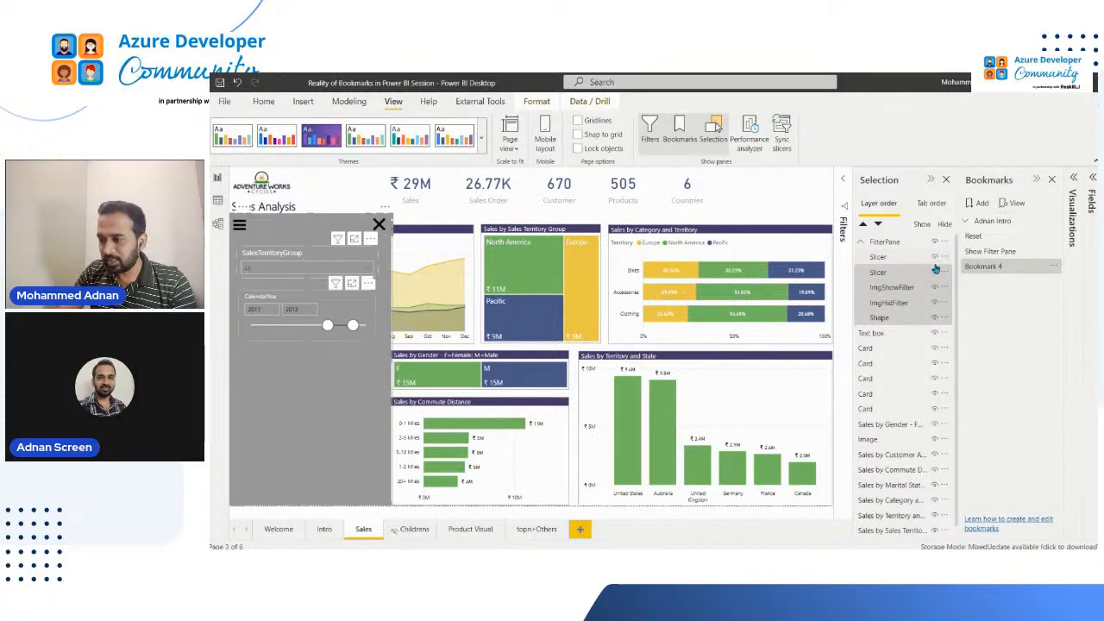
{"action": "left_click", "coordinate": [935, 273]}
{"action": "left_click", "coordinate": [936, 291]}
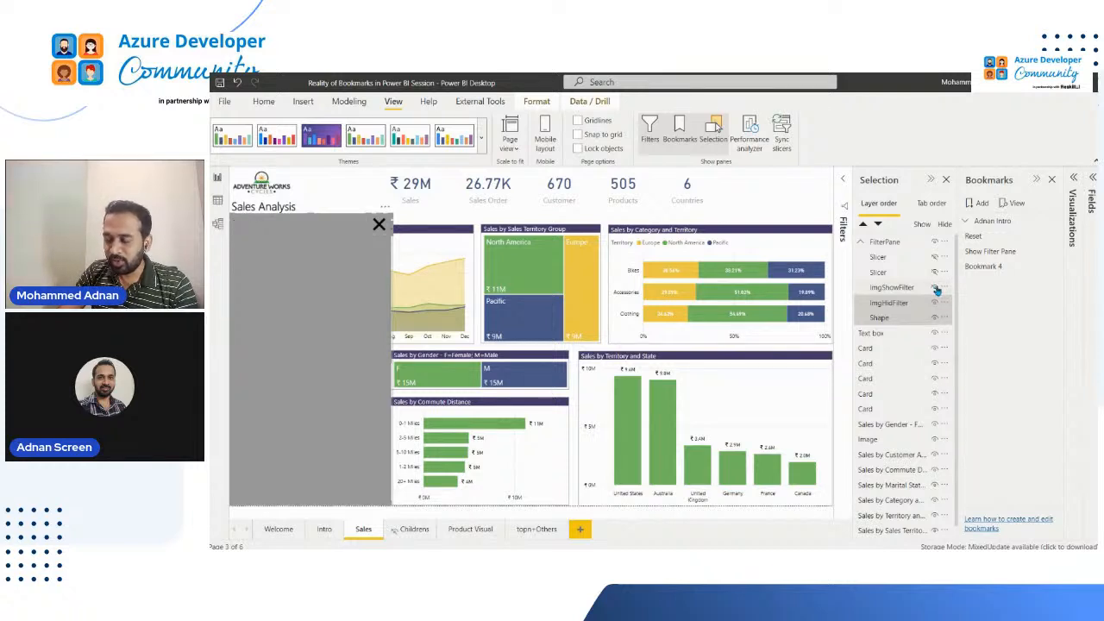
{"action": "left_click", "coordinate": [935, 303]}
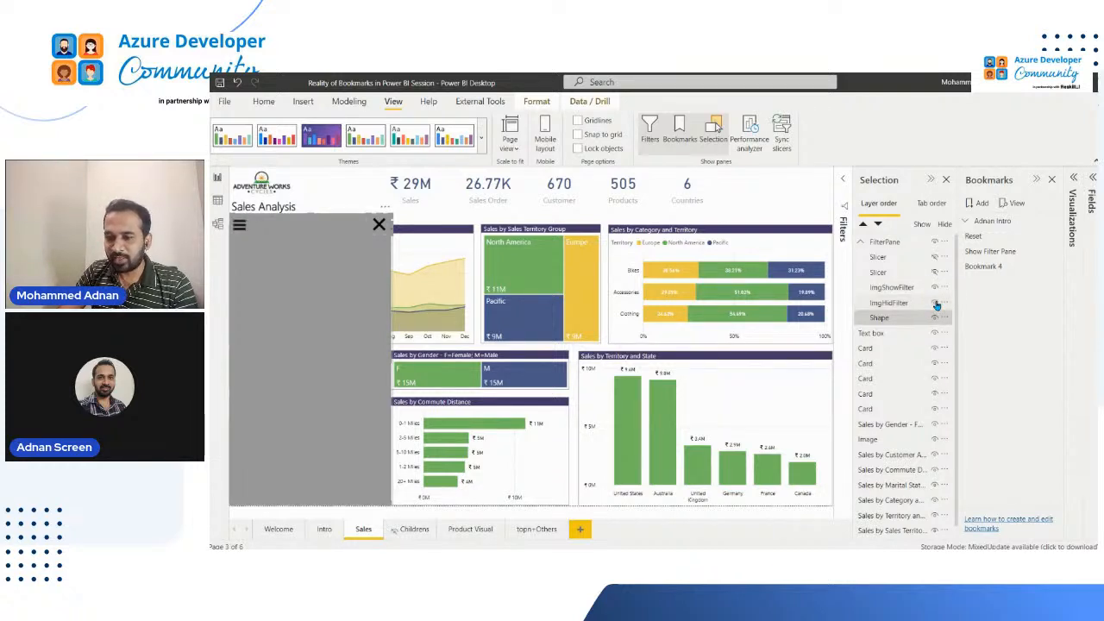
{"action": "left_click", "coordinate": [936, 303]}
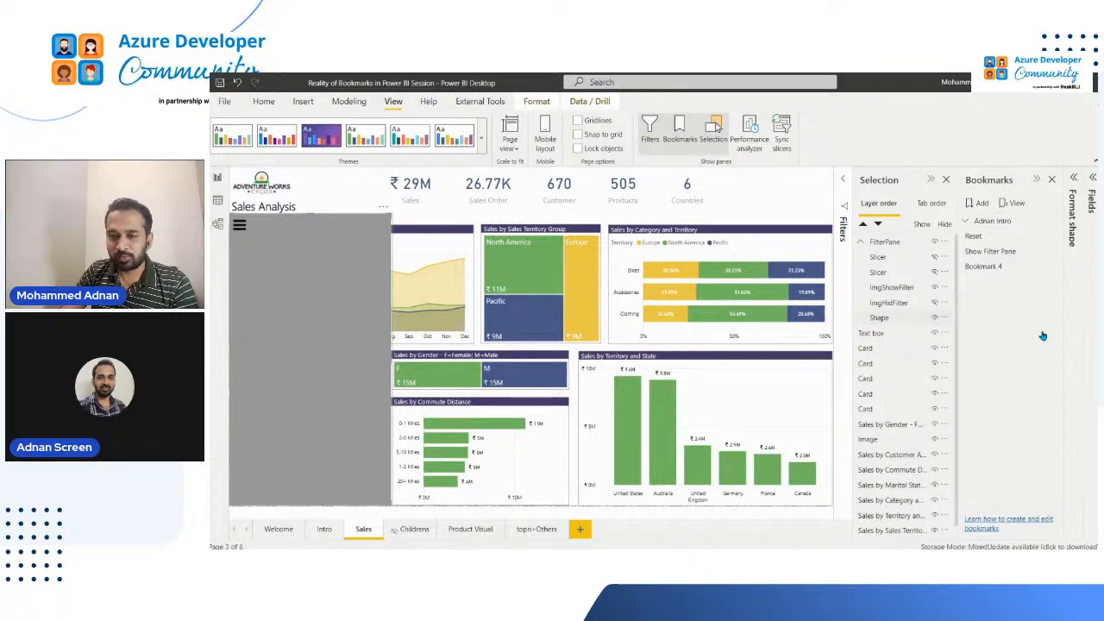
{"action": "left_click", "coordinate": [932, 317]}
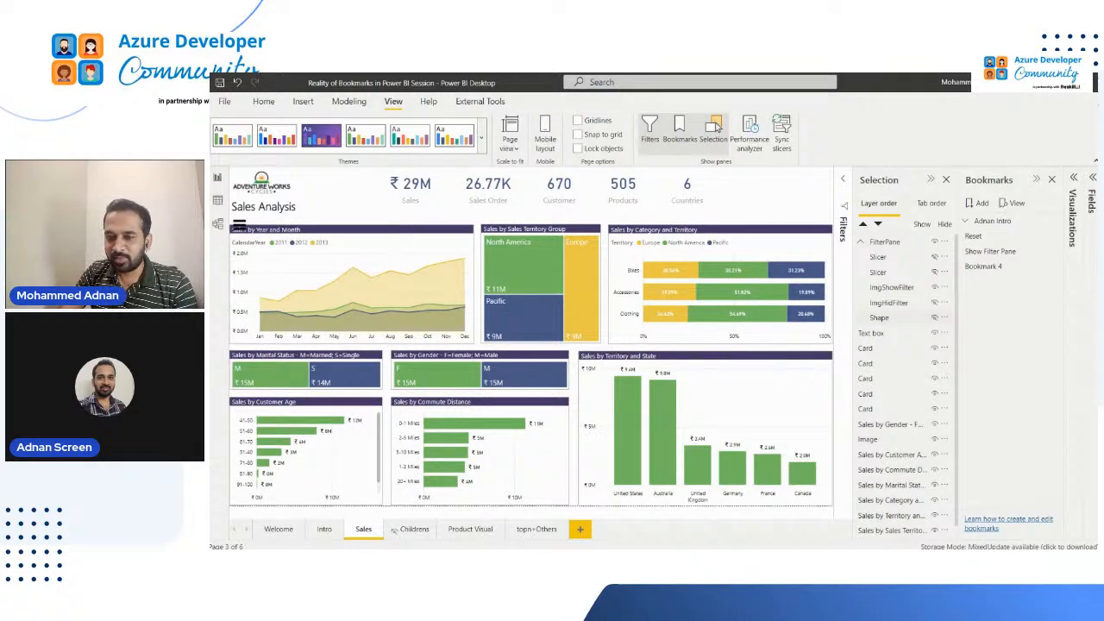
Shift the five KPI cards to the right and place the Sales Analysis title beside the logo
{"action": "left_click", "coordinate": [884, 242]}
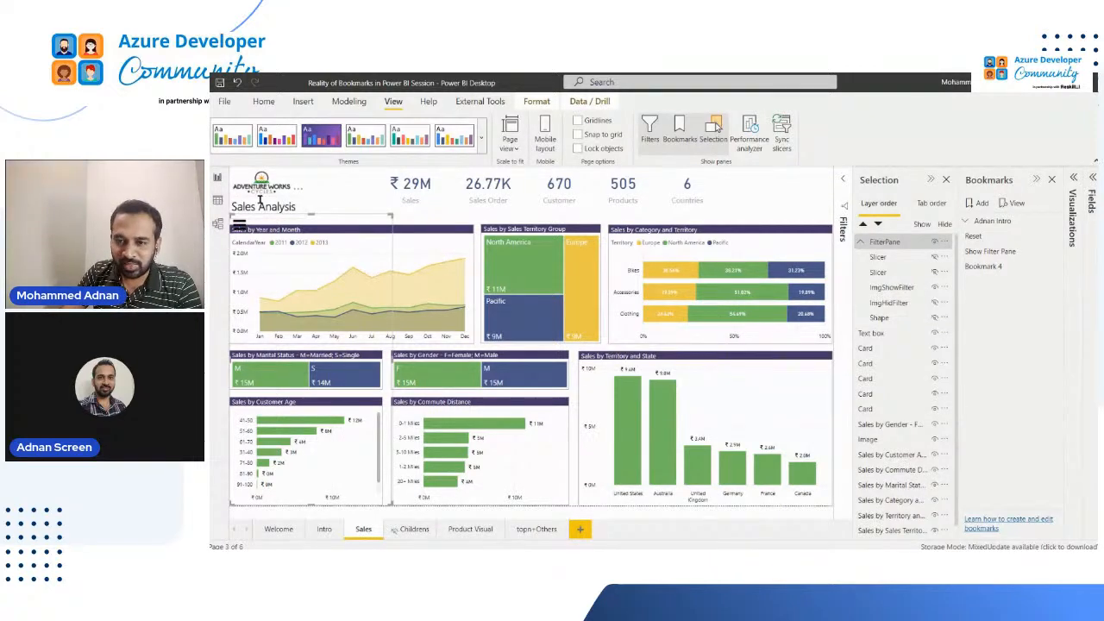
{"action": "left_click", "coordinate": [261, 195]}
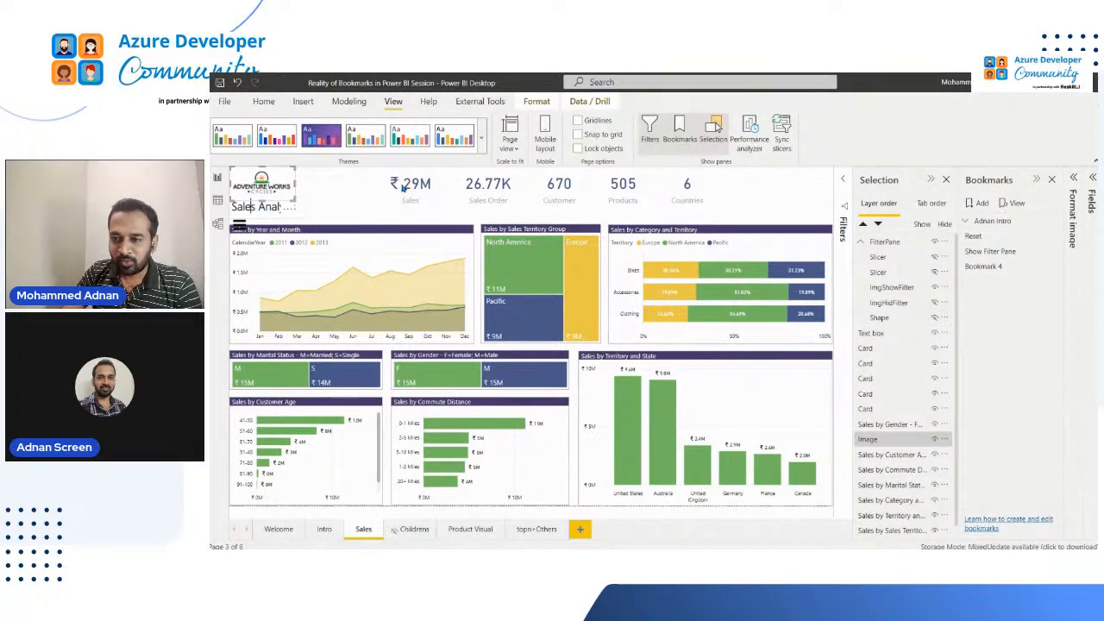
{"action": "left_click", "coordinate": [252, 207]}
{"action": "left_click", "coordinate": [407, 186]}
{"action": "left_click", "coordinate": [474, 184], "text": "ctrl"}
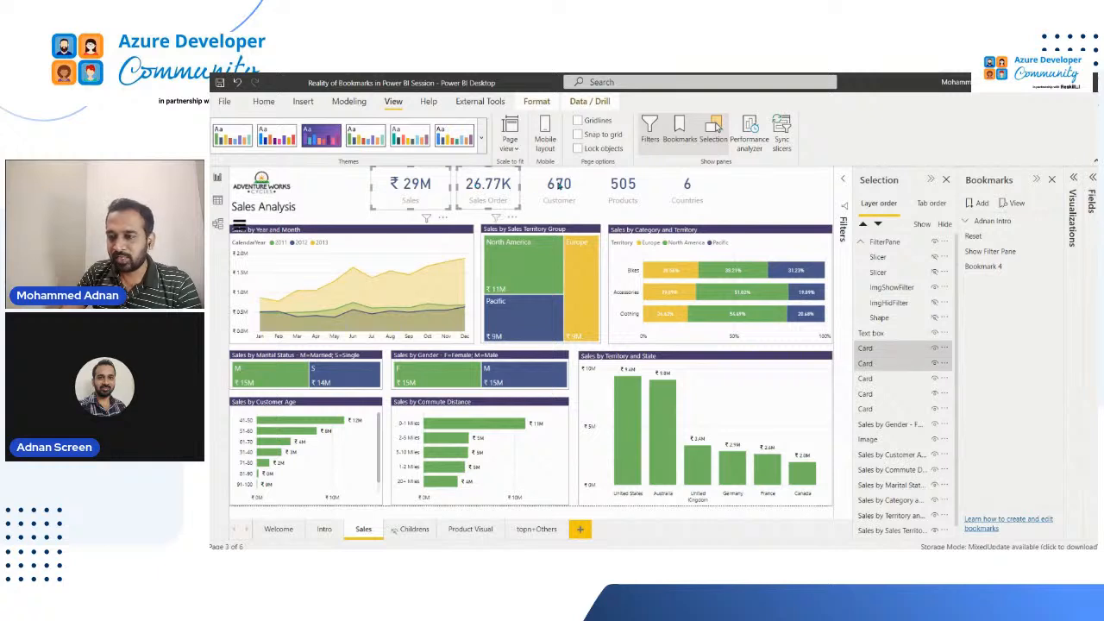
{"action": "left_click", "coordinate": [560, 185], "text": "ctrl"}
{"action": "left_click", "coordinate": [630, 185], "text": "ctrl"}
{"action": "left_click", "coordinate": [688, 186], "text": "ctrl"}
{"action": "left_click_drag", "start_coordinate": [623, 192], "coordinate": [743, 190]}
{"action": "left_click", "coordinate": [270, 208]}
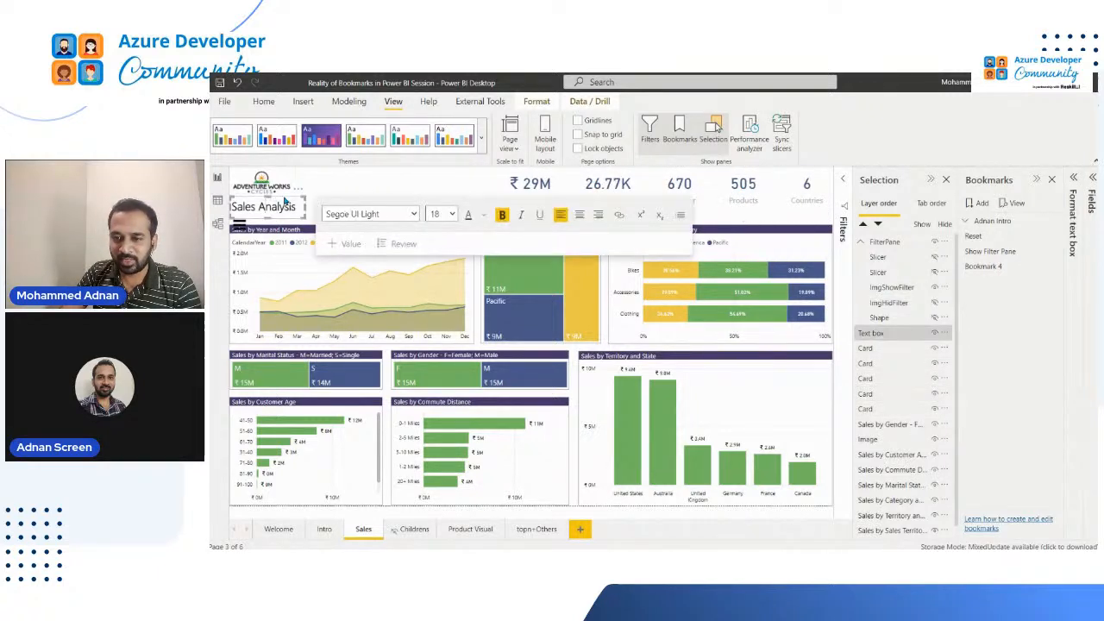
{"action": "left_click_drag", "start_coordinate": [286, 200], "coordinate": [358, 177]}
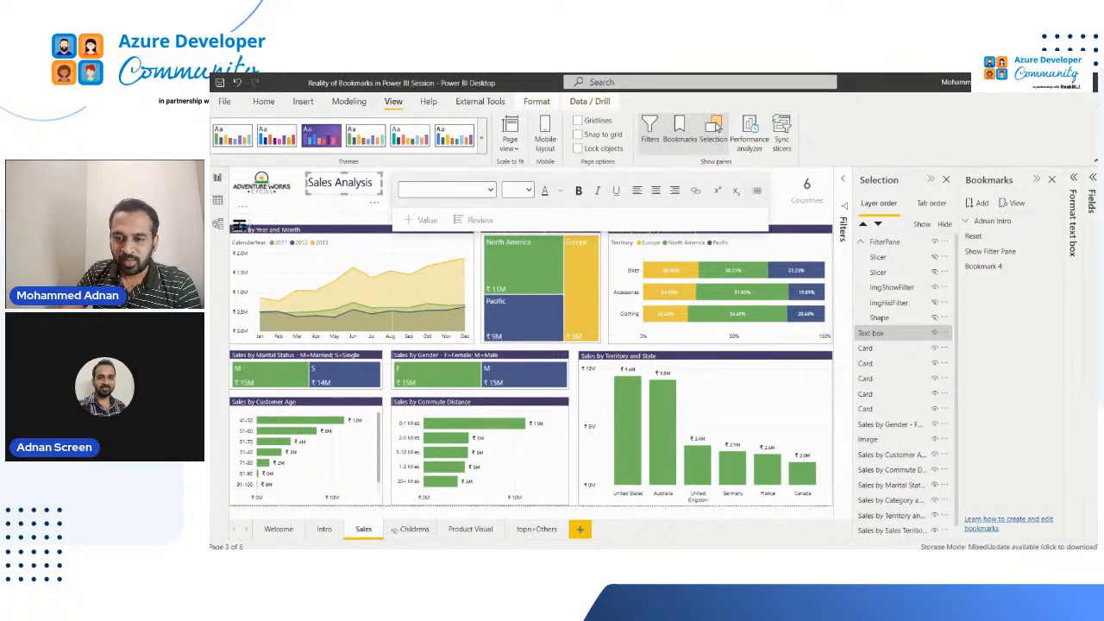
Move the FilterPane group up so its list icon sits between the logo and the Sales by Year and Month chart
{"action": "left_click", "coordinate": [240, 224]}
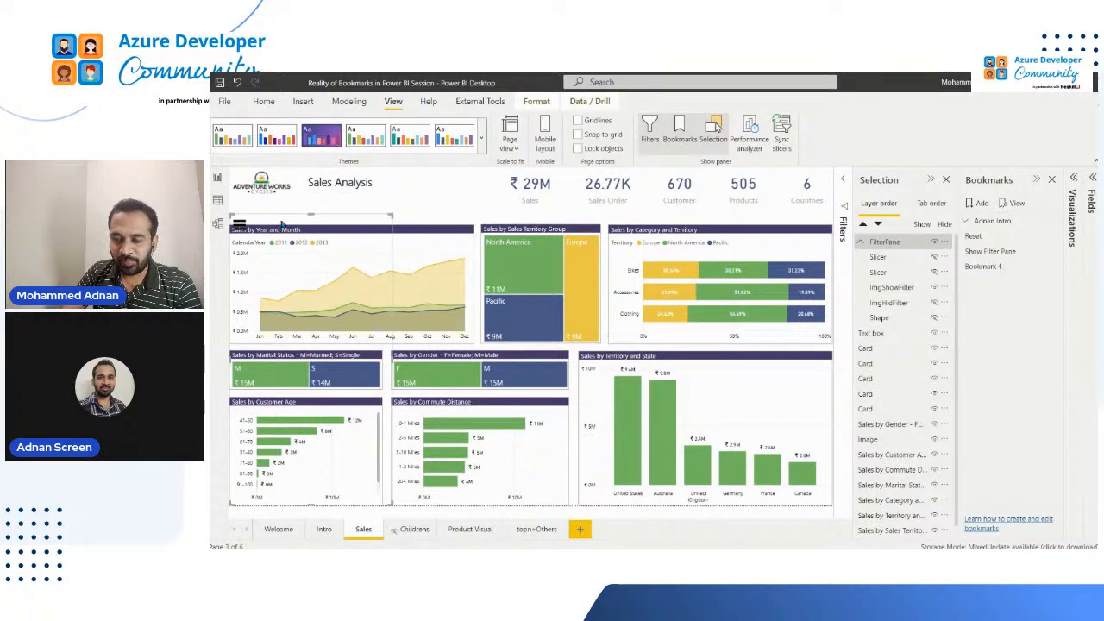
{"action": "left_click", "coordinate": [281, 218]}
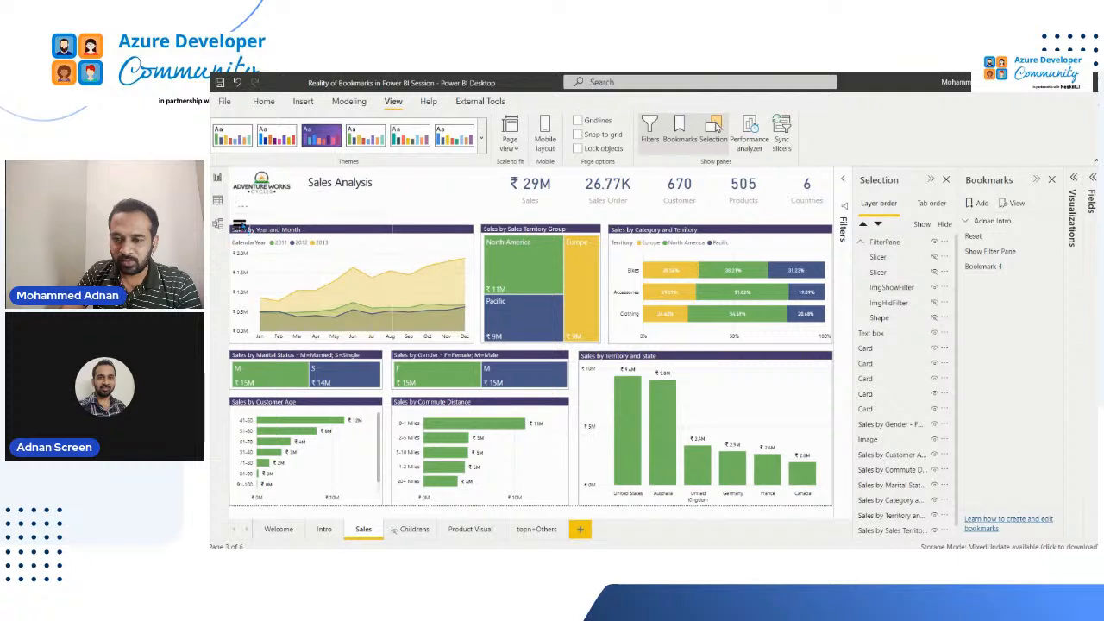
{"action": "left_click", "coordinate": [240, 223]}
{"action": "left_click_drag", "start_coordinate": [243, 218], "coordinate": [243, 215]}
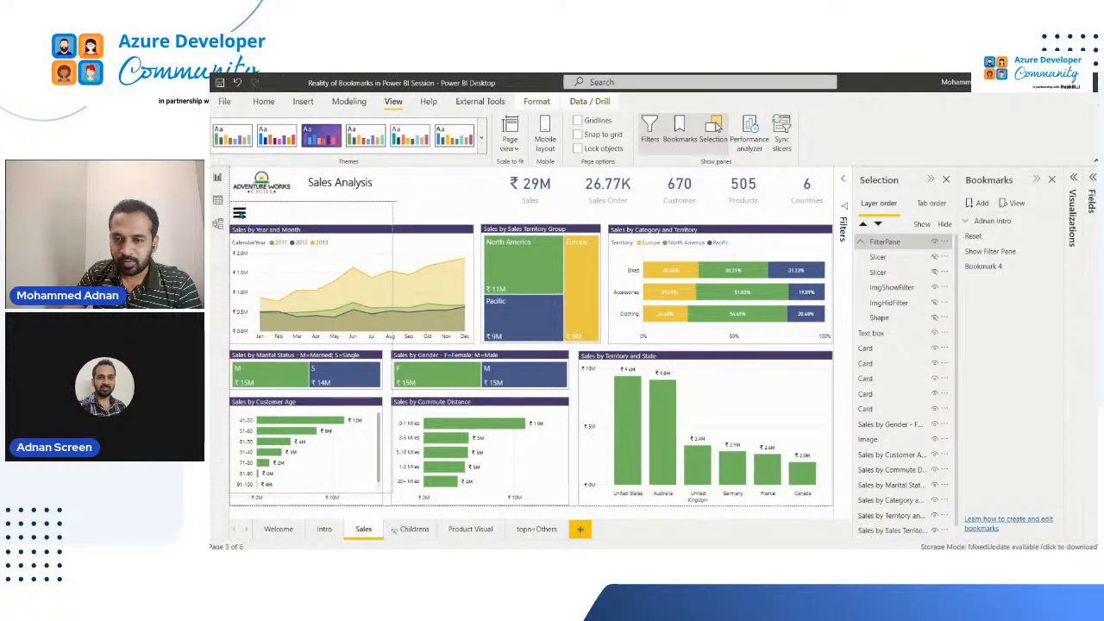
{"action": "left_click", "coordinate": [241, 215]}
{"action": "left_click", "coordinate": [415, 210]}
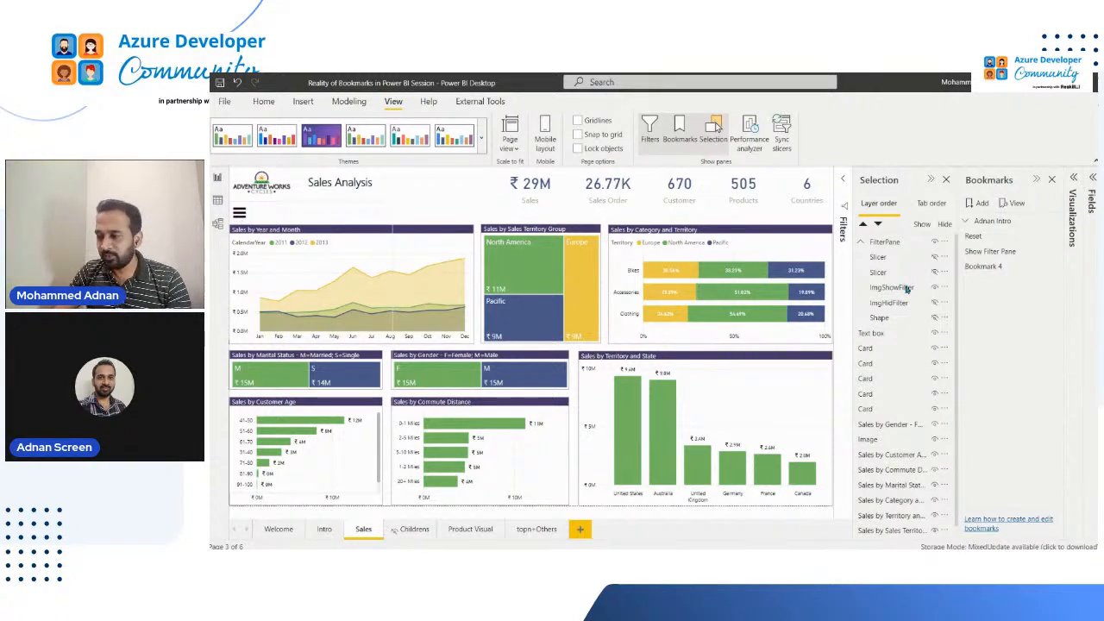
Rename Bookmark 4 as Hide Filter Pane
{"action": "double_click", "coordinate": [994, 266]}
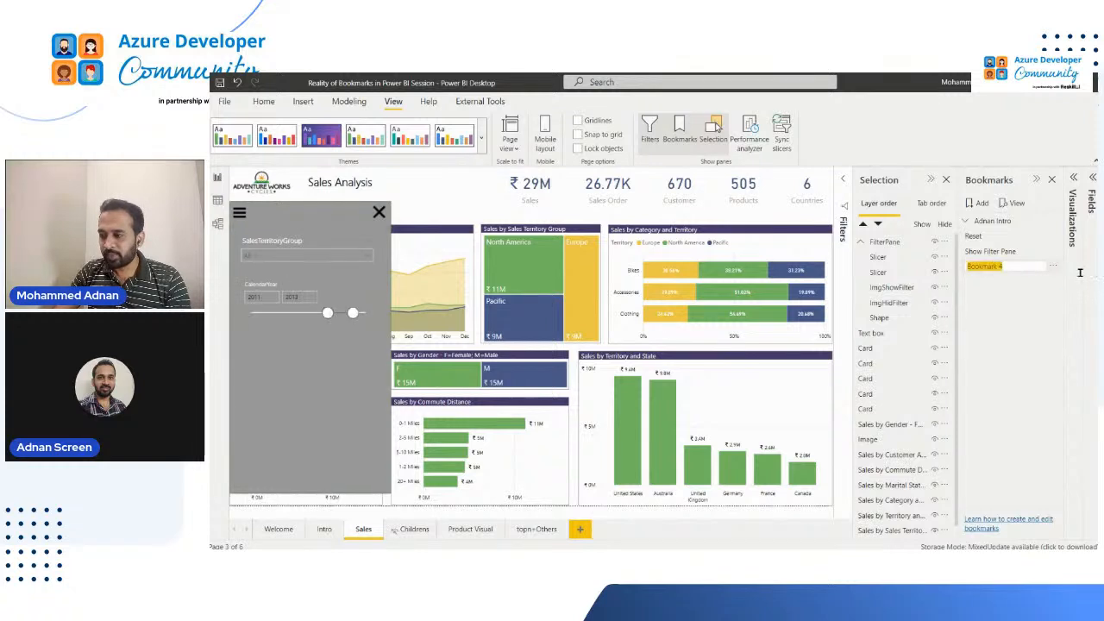
{"action": "type", "text": "Hi"}
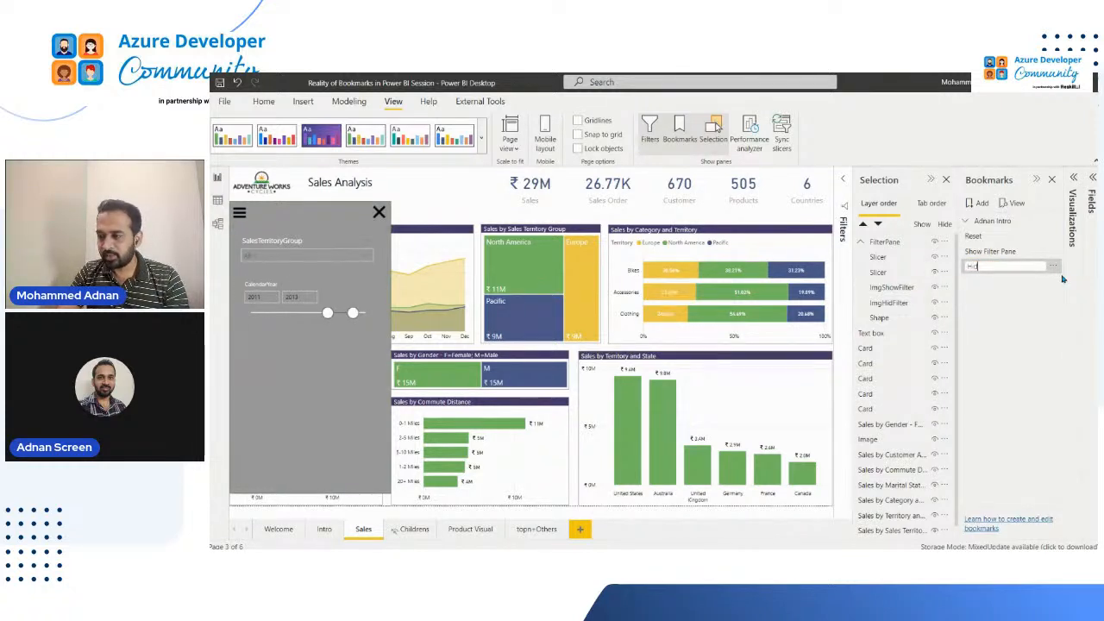
{"action": "type", "text": "de Filter Pane"}
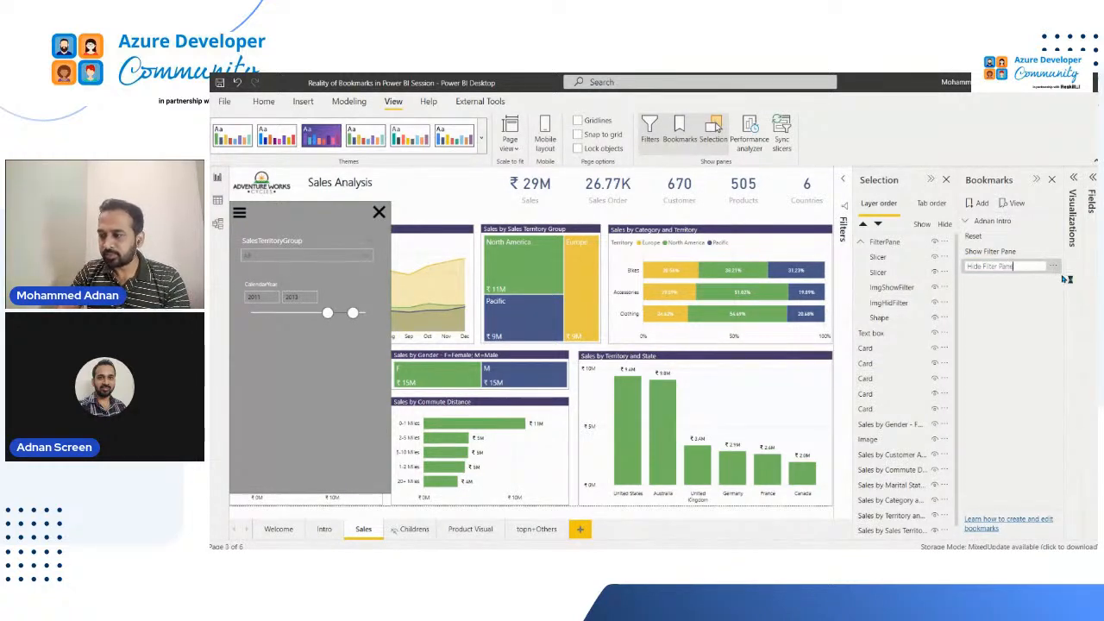
{"action": "key", "text": "Return"}
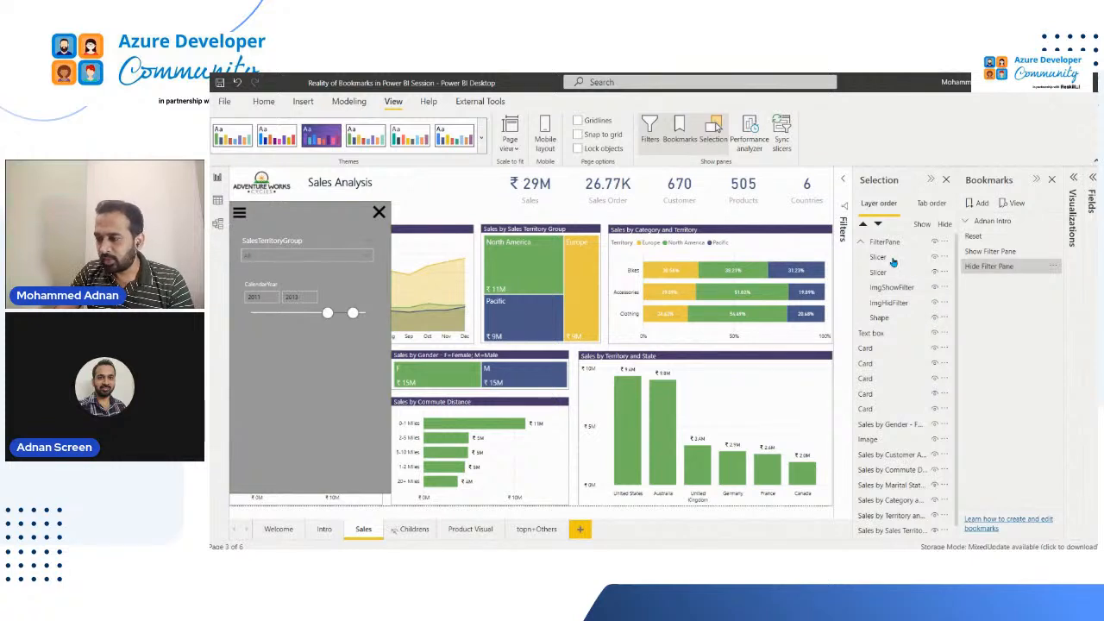
With the Hide Filter Pane bookmark applied, hide both slicers, ImgHidFilter and Shape in the FilterPane group, keeping ImgShowFilter visible
{"action": "left_click", "coordinate": [1001, 265]}
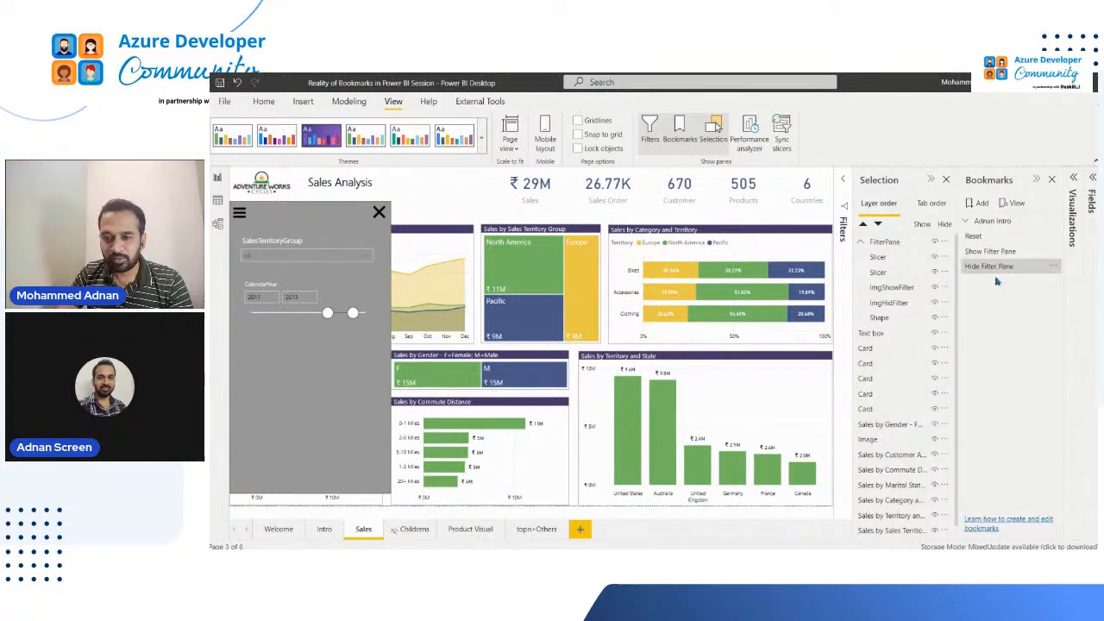
{"action": "left_click", "coordinate": [936, 274]}
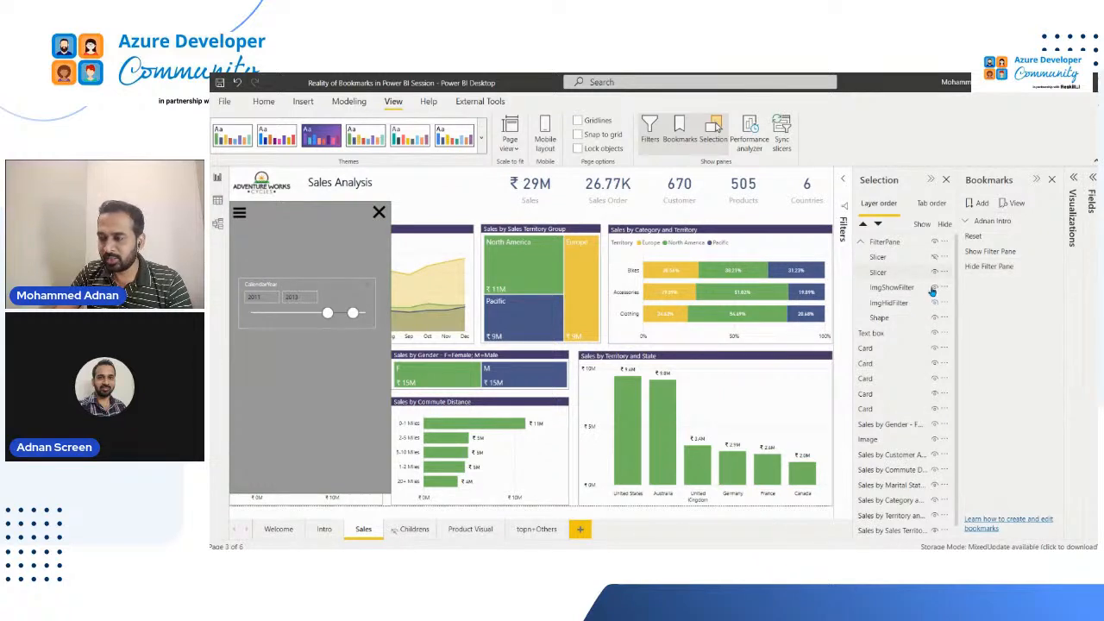
{"action": "left_click", "coordinate": [935, 289]}
{"action": "left_click", "coordinate": [936, 304]}
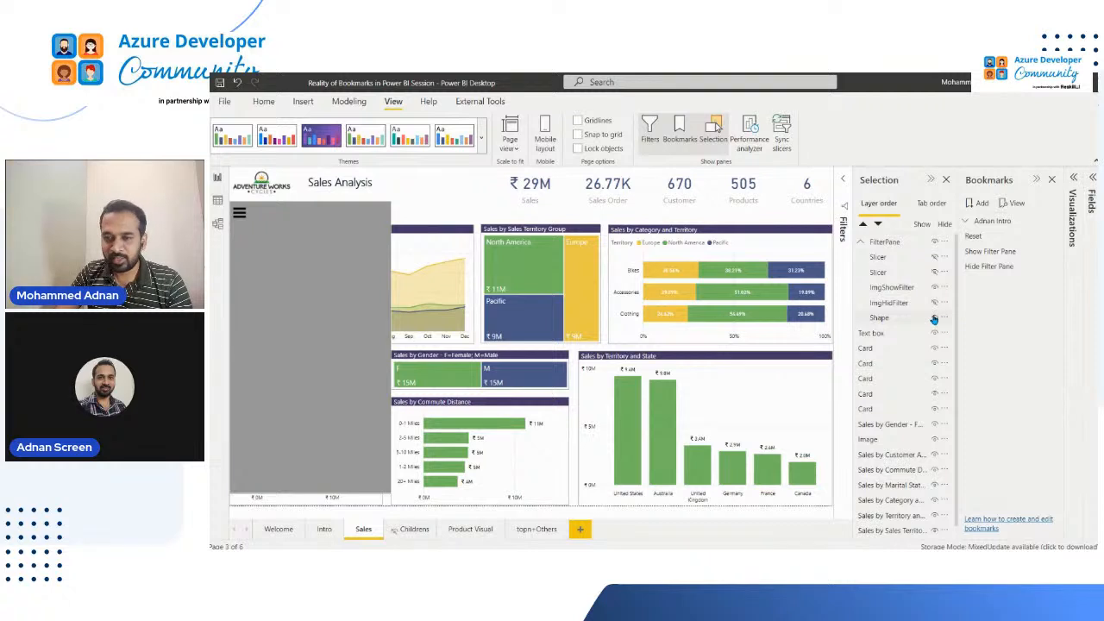
{"action": "left_click", "coordinate": [936, 318]}
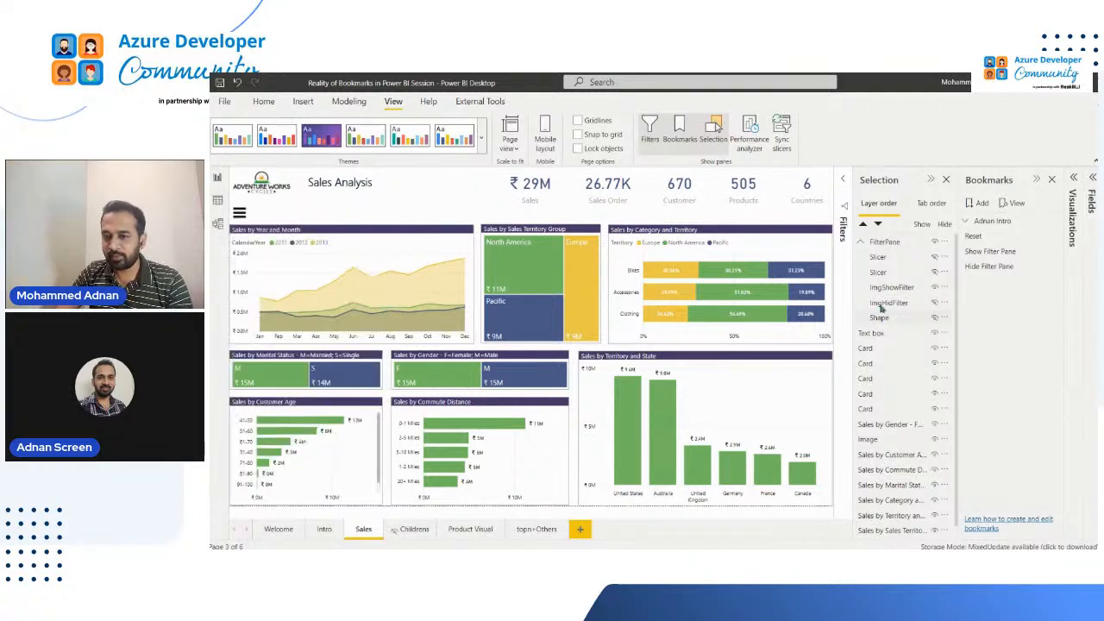
Select all five FilterPane visuals and limit the Hide Filter Pane bookmark to selected visuals
{"action": "left_click", "coordinate": [889, 259]}
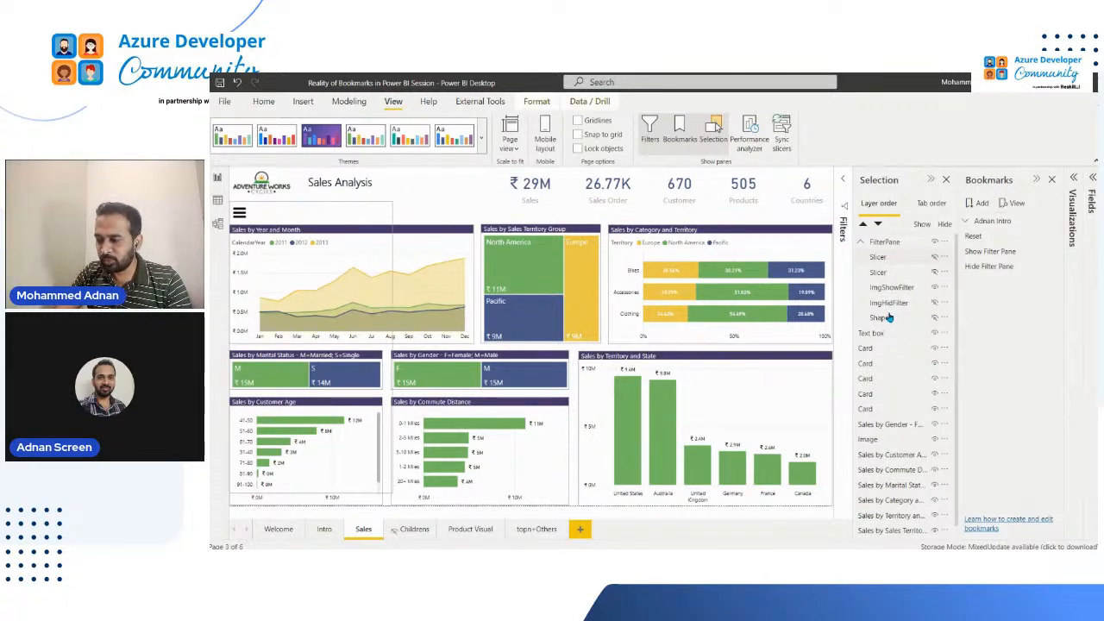
{"action": "left_click", "coordinate": [889, 319]}
{"action": "left_click", "coordinate": [887, 258], "text": "shift"}
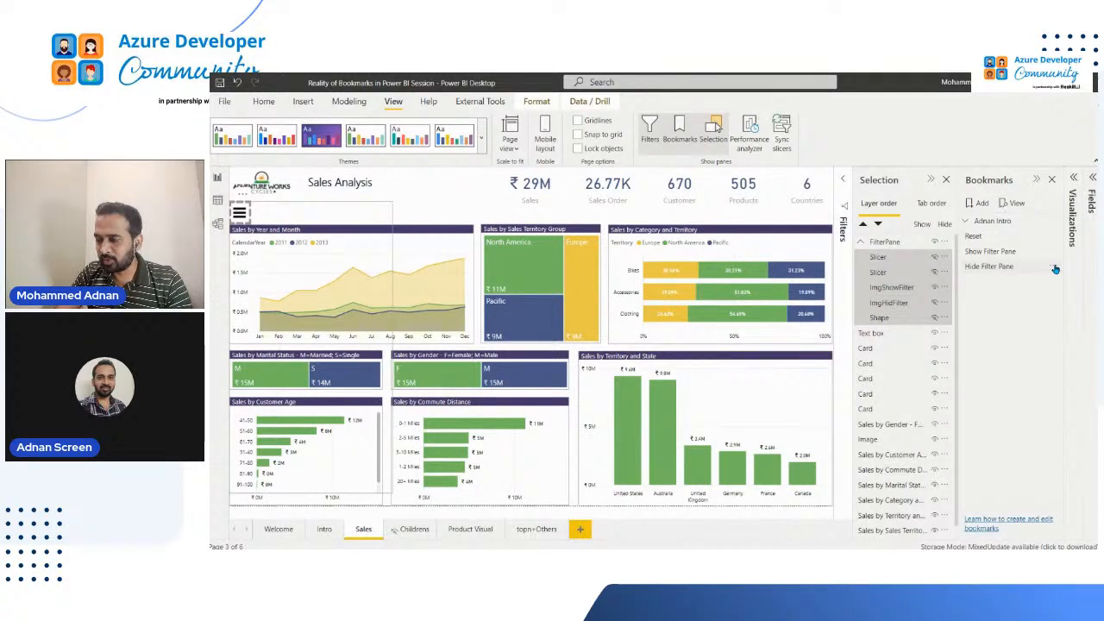
{"action": "left_click", "coordinate": [1055, 269]}
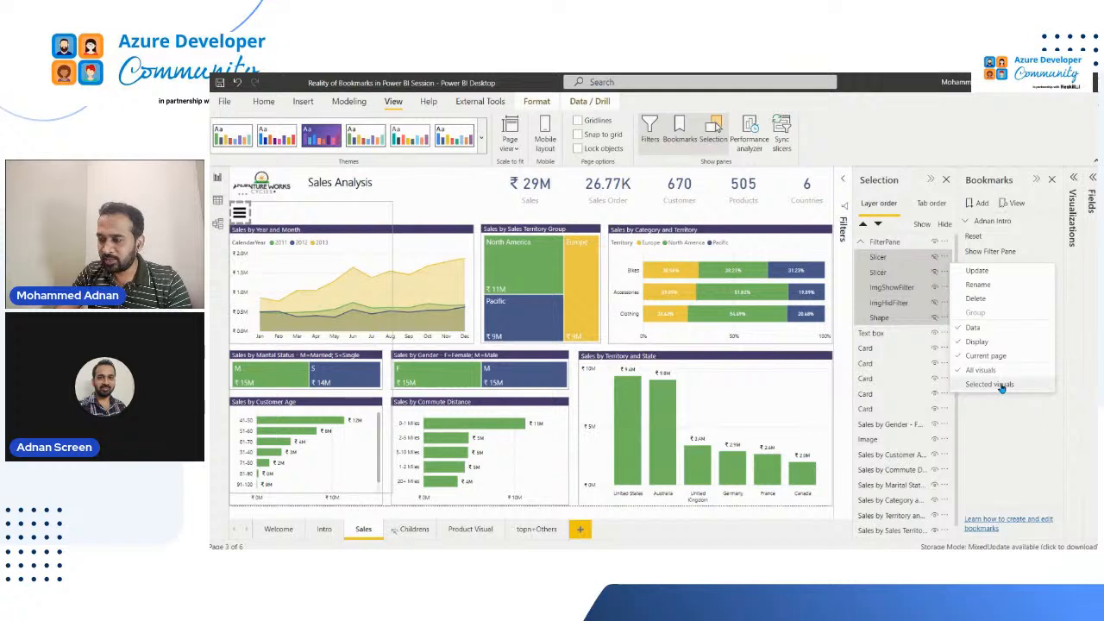
{"action": "left_click", "coordinate": [1056, 273]}
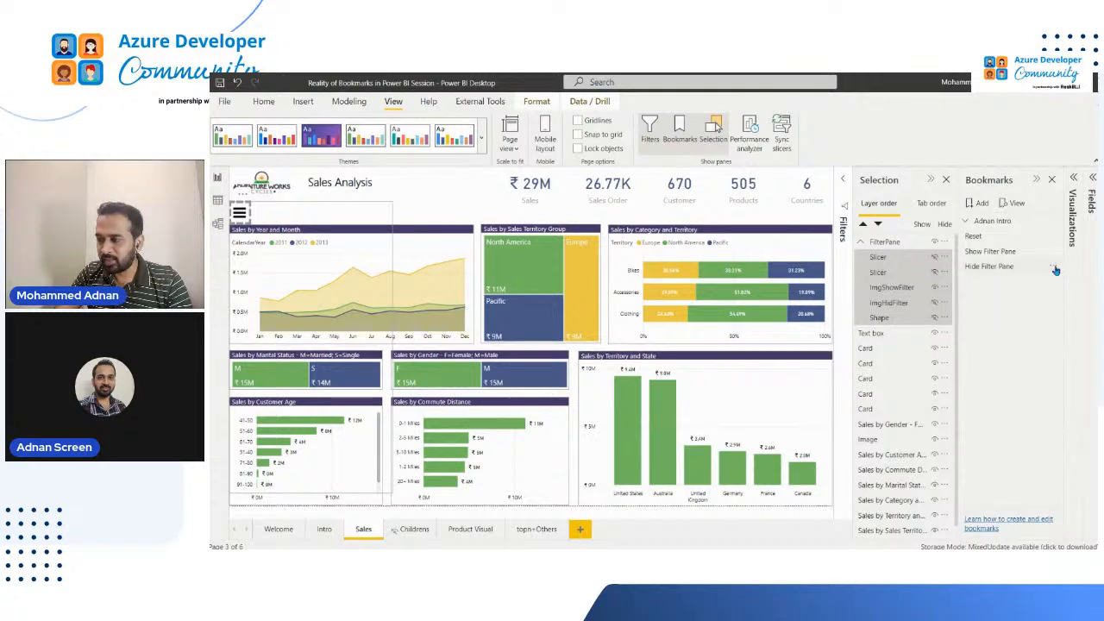
Update the Hide Filter Pane bookmark with the current visibility and apply it
{"action": "left_click", "coordinate": [1055, 270]}
{"action": "left_click", "coordinate": [1035, 281]}
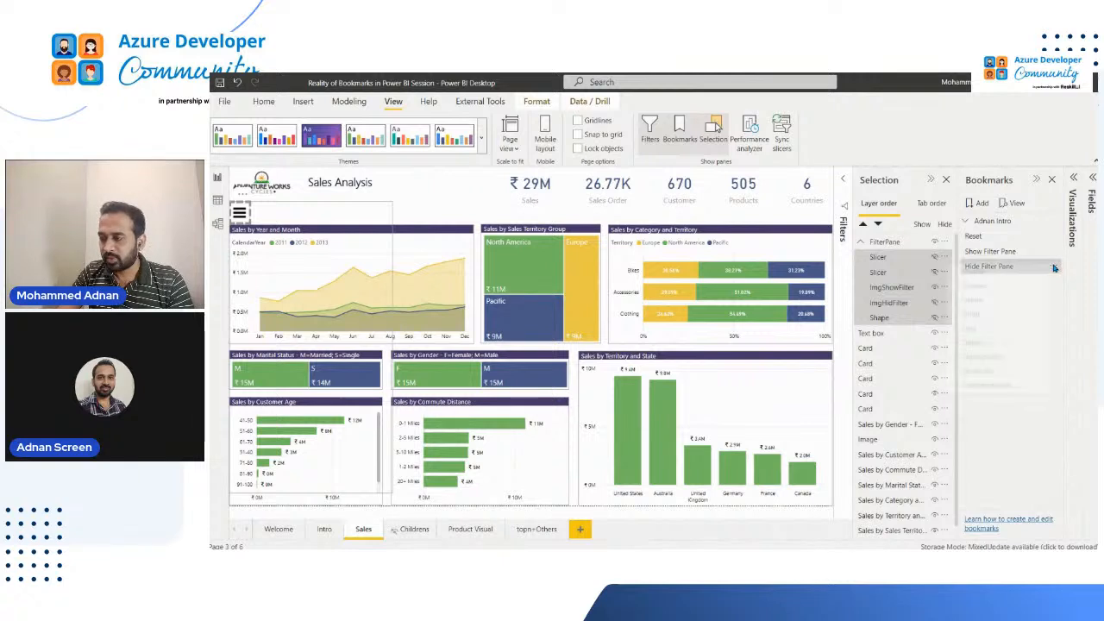
{"action": "left_click", "coordinate": [1054, 267]}
{"action": "left_click", "coordinate": [1010, 272]}
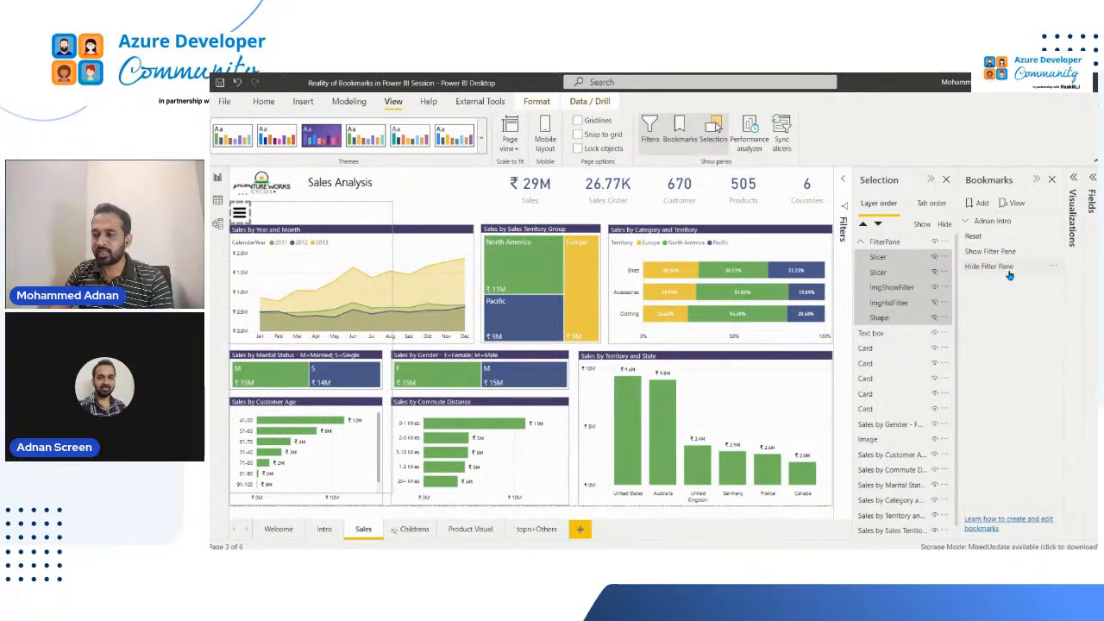
{"action": "left_click", "coordinate": [1009, 273]}
{"action": "left_click", "coordinate": [447, 194]}
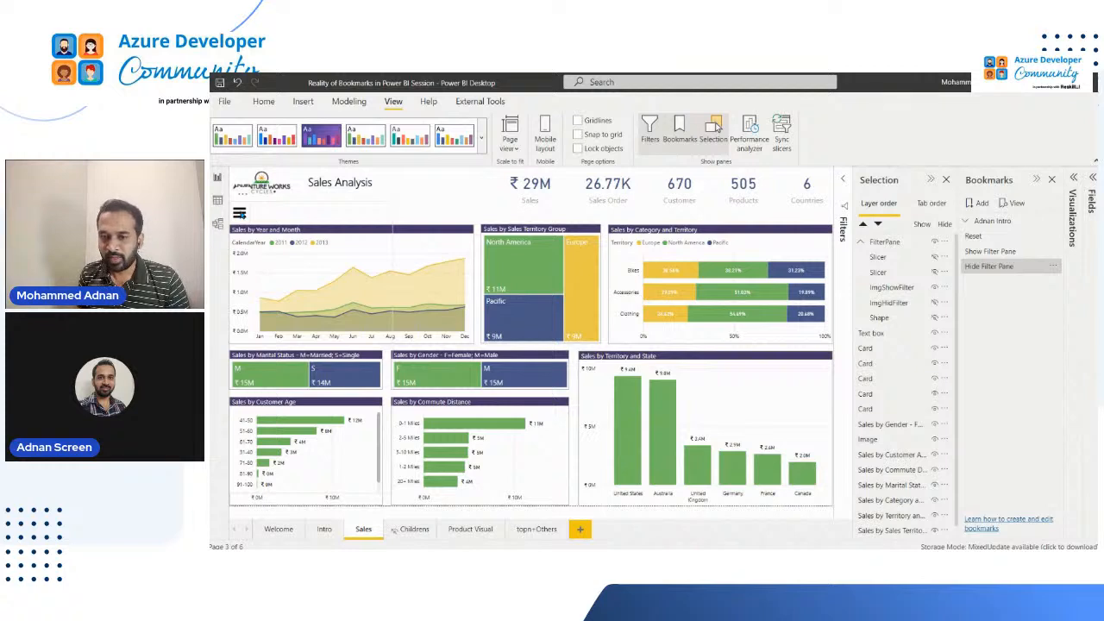
Move ImgShowFilter out of the FilterPane group to the start of the layer order
{"action": "left_click", "coordinate": [243, 213]}
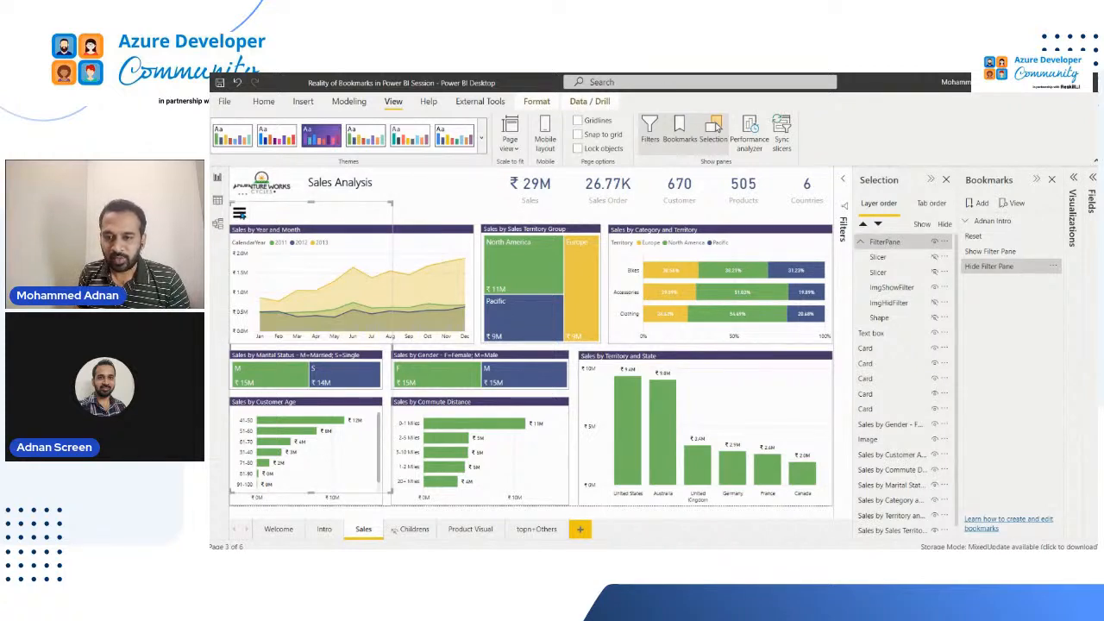
{"action": "left_click", "coordinate": [240, 214]}
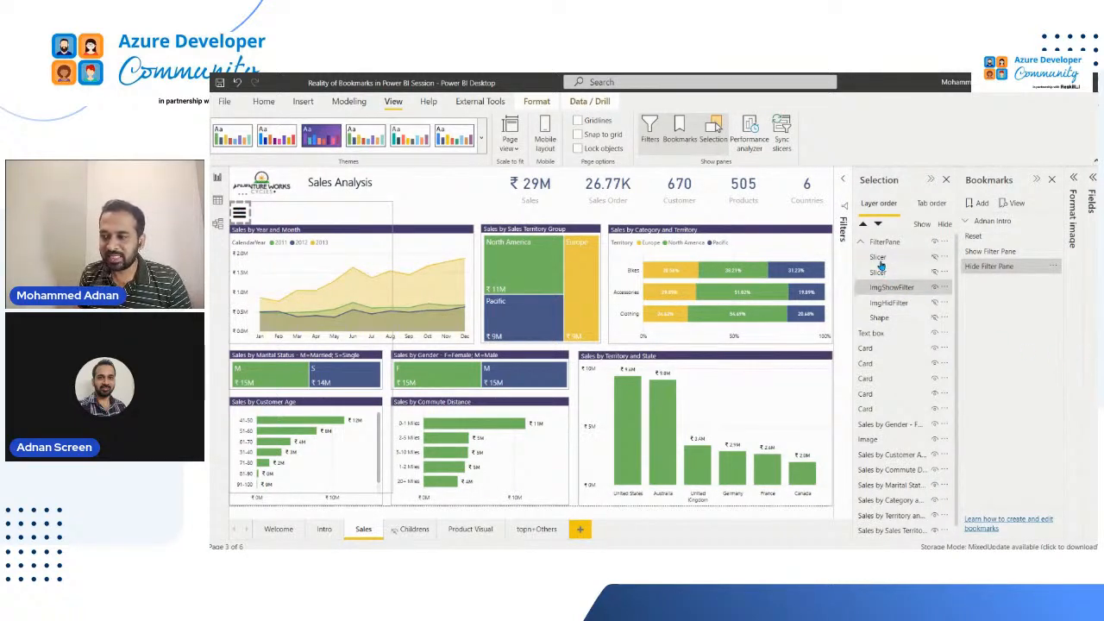
{"action": "left_click_drag", "start_coordinate": [898, 290], "coordinate": [894, 243]}
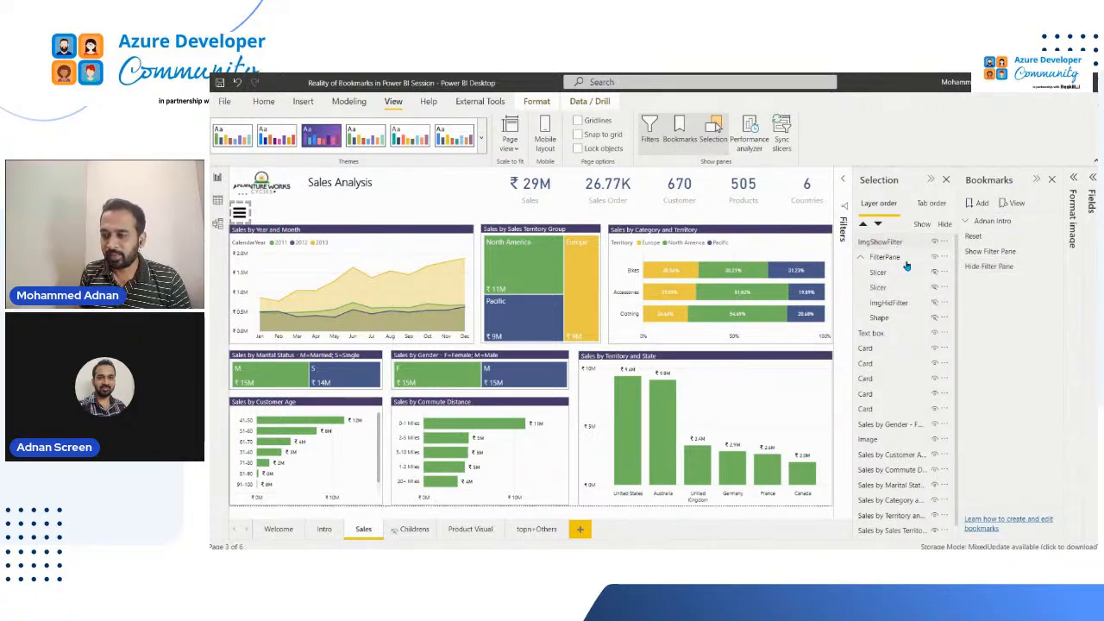
{"action": "left_click", "coordinate": [483, 204]}
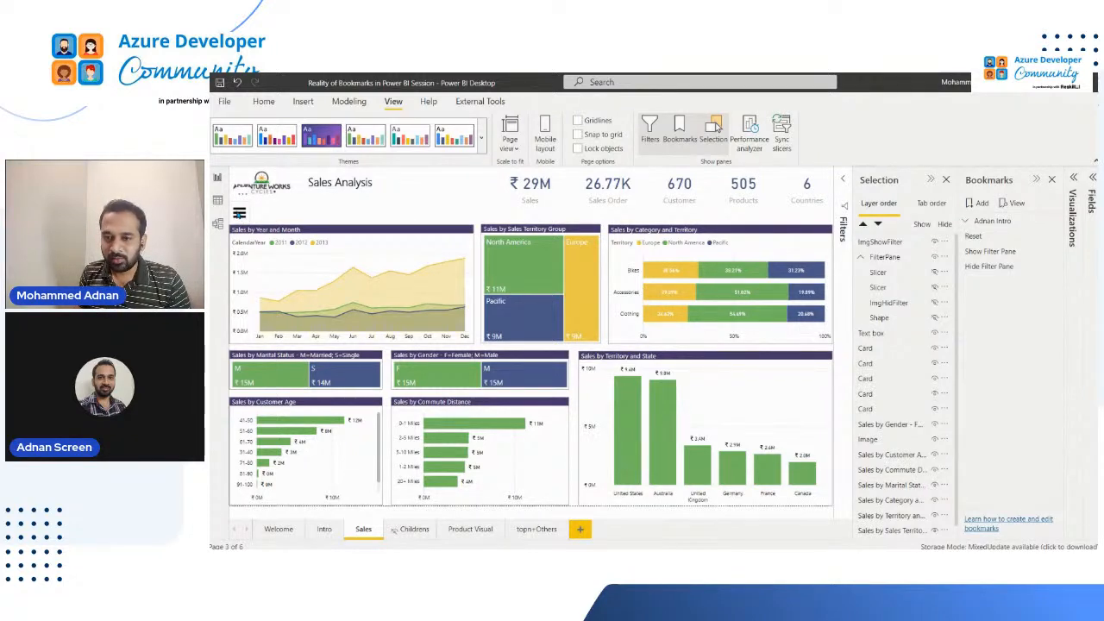
Select ImgShowFilter, both slicers, ImgHidFilter and Shape, and update the Hide Filter Pane bookmark for these selected visuals
{"action": "left_click", "coordinate": [239, 213]}
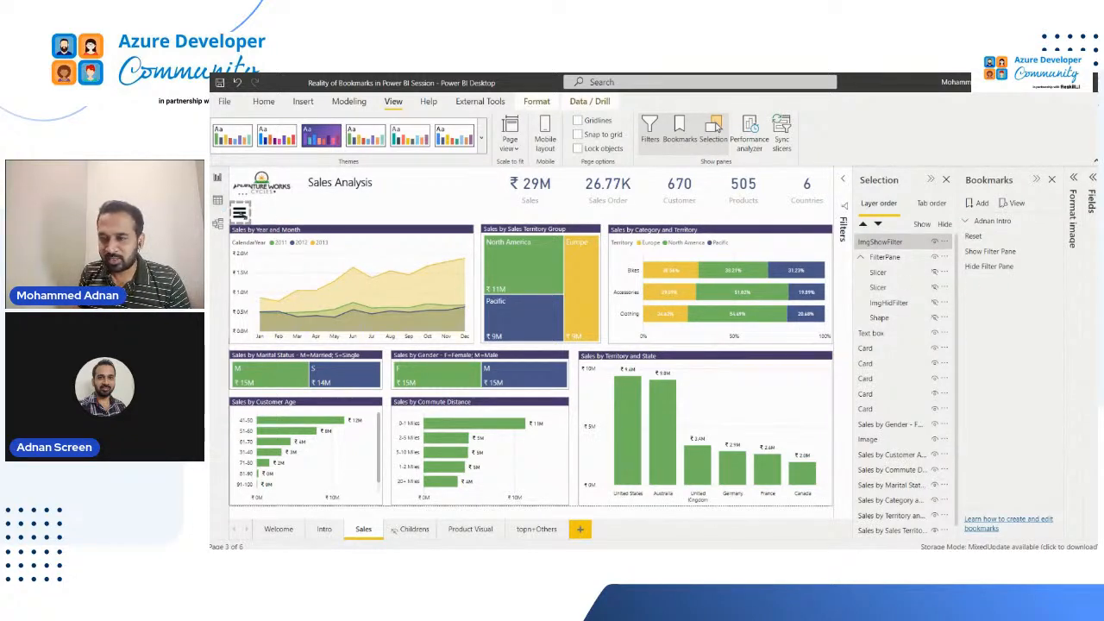
{"action": "left_click", "coordinate": [891, 273], "text": "ctrl"}
{"action": "left_click", "coordinate": [888, 288], "text": "ctrl"}
{"action": "left_click", "coordinate": [891, 303], "text": "ctrl"}
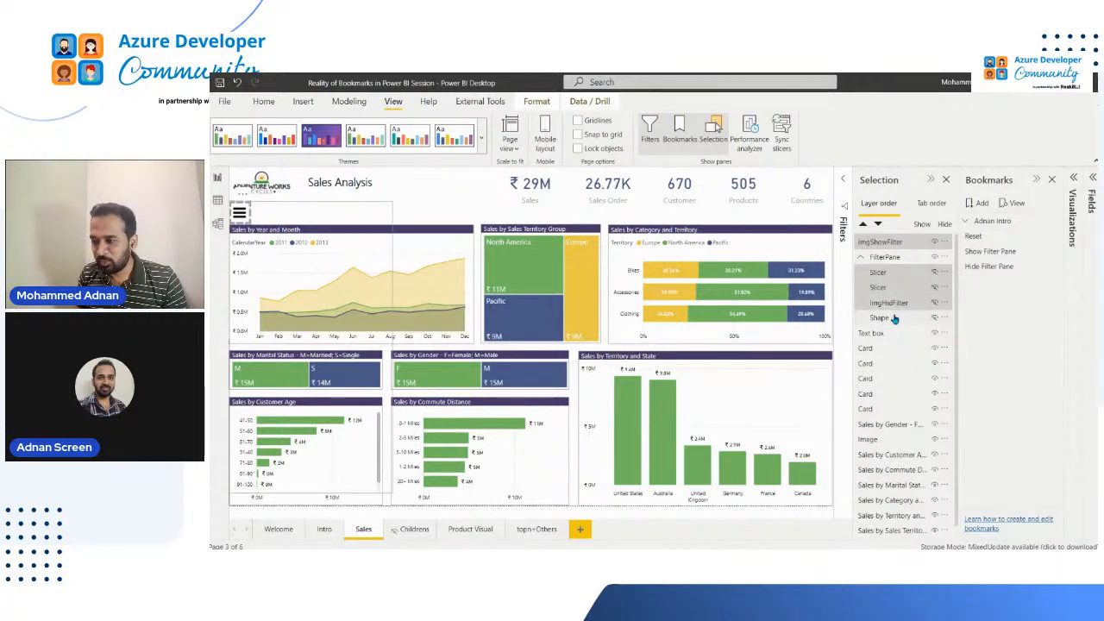
{"action": "left_click", "coordinate": [889, 319], "text": "ctrl"}
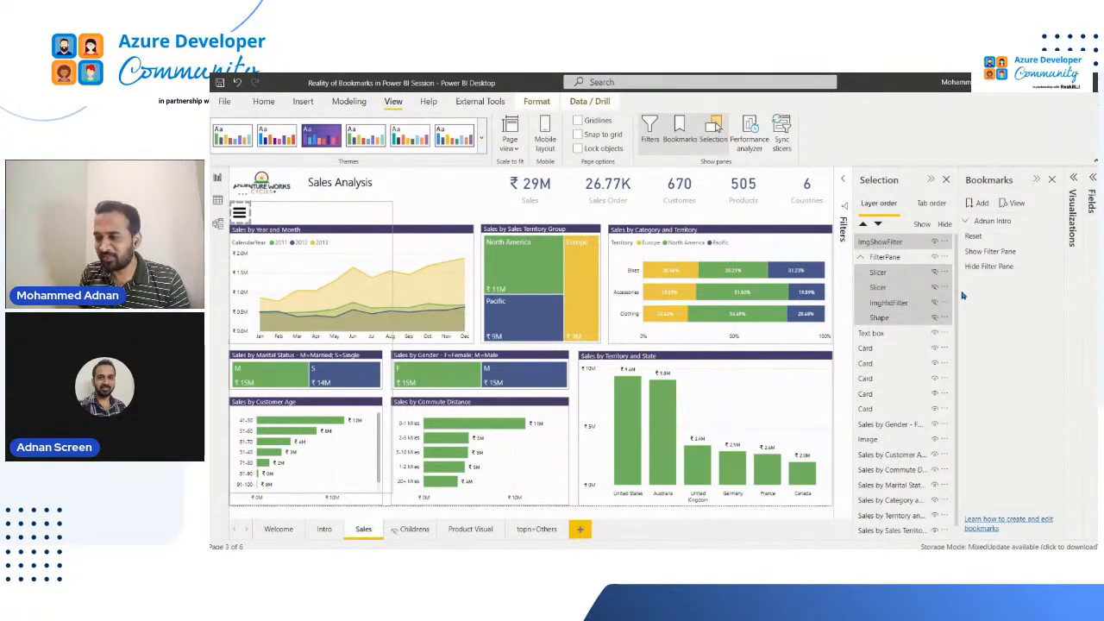
{"action": "left_click", "coordinate": [1052, 266]}
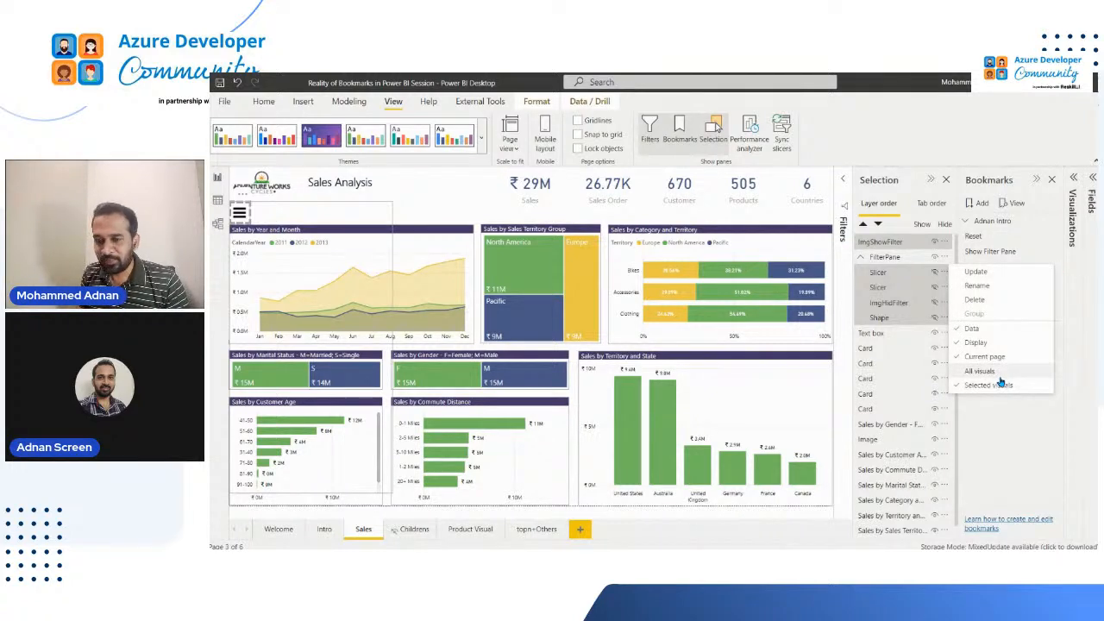
{"action": "left_click", "coordinate": [977, 273]}
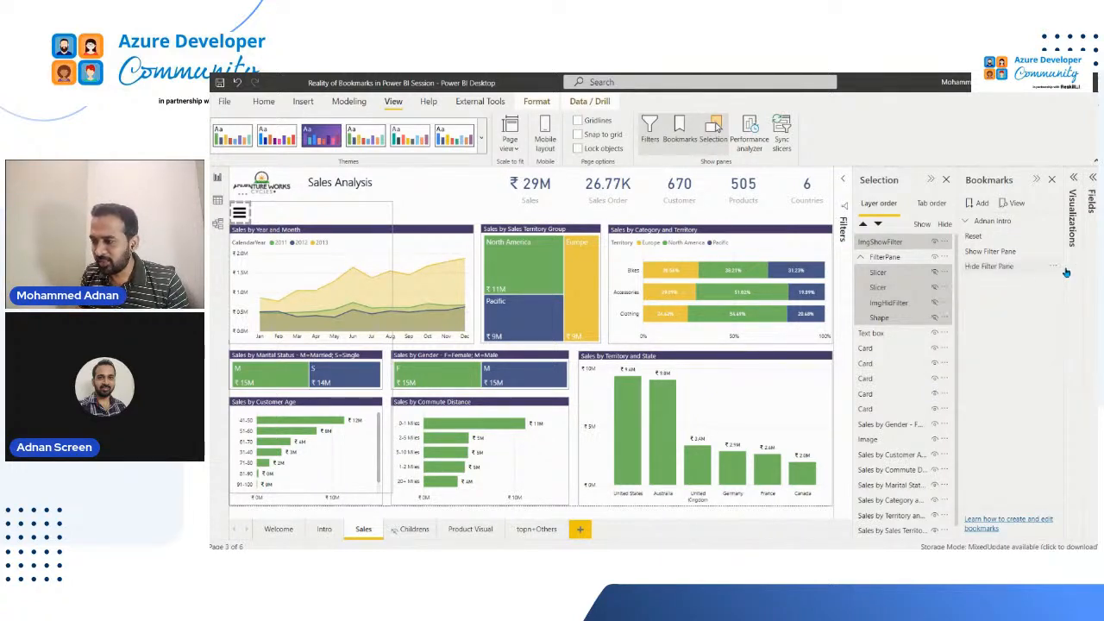
{"action": "left_click", "coordinate": [1054, 269]}
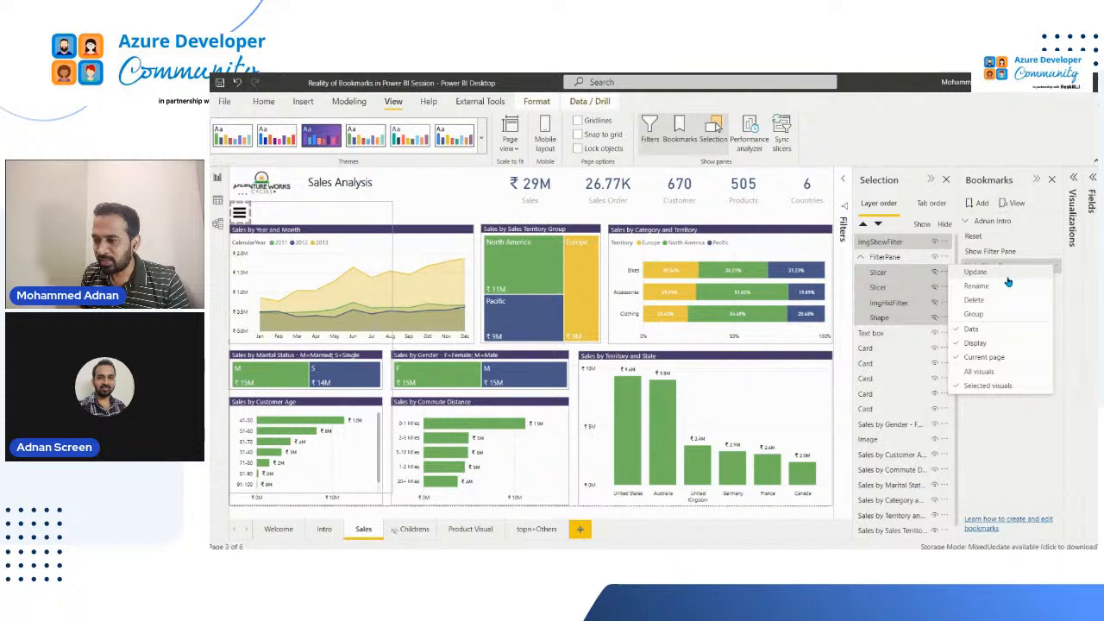
{"action": "left_click", "coordinate": [1008, 277]}
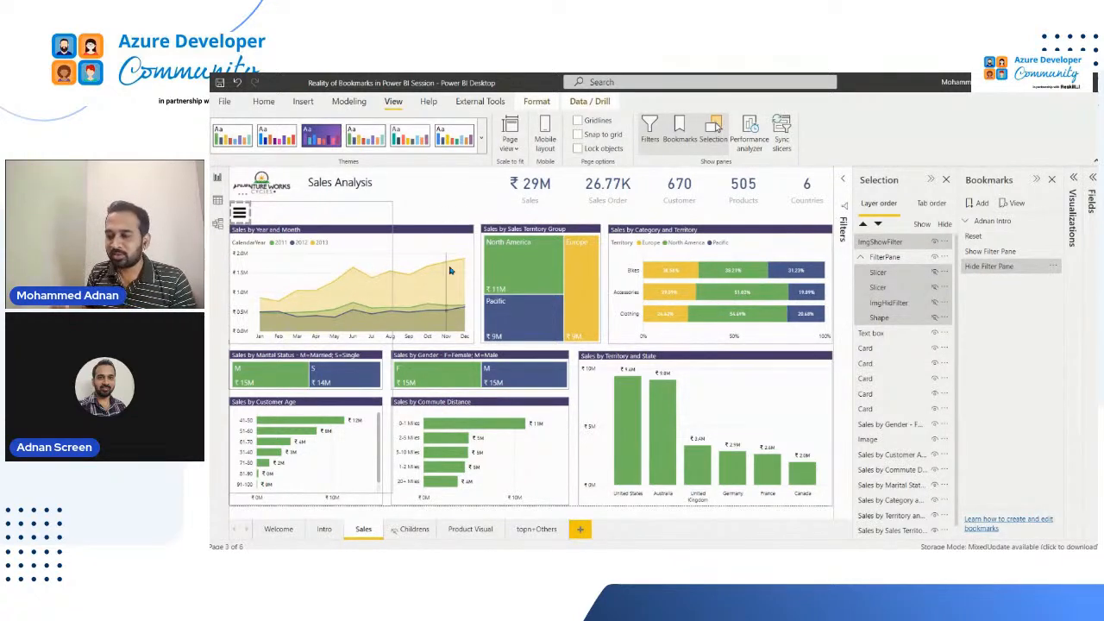
Test the filter pane toggle by applying the Show Filter Pane bookmark followed by Hide Filter Pane
{"action": "left_click", "coordinate": [1012, 250]}
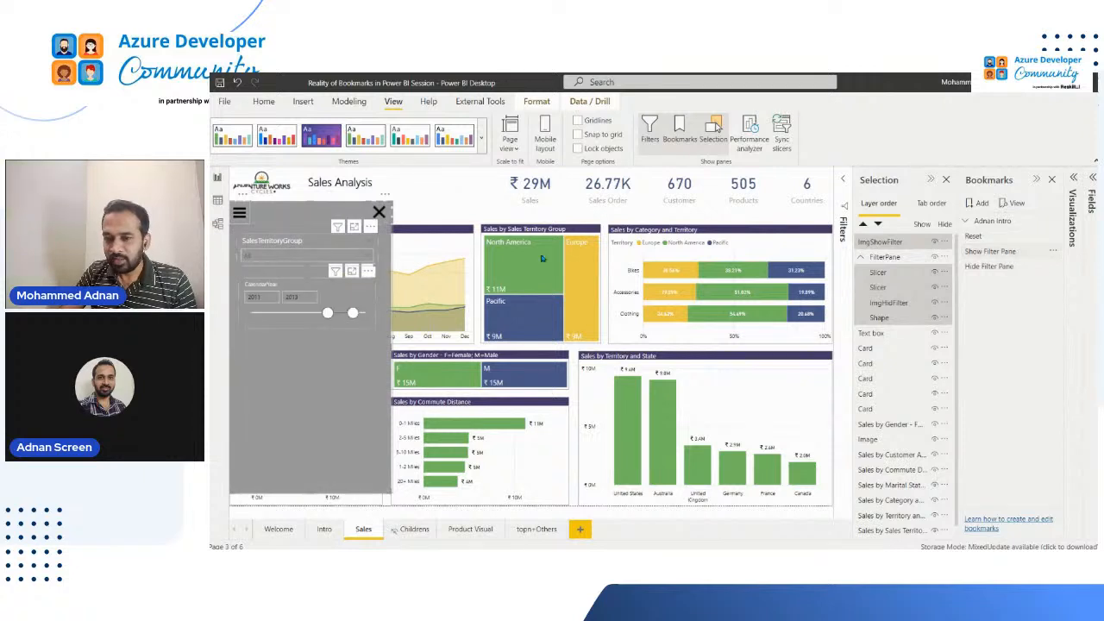
{"action": "left_click", "coordinate": [457, 206]}
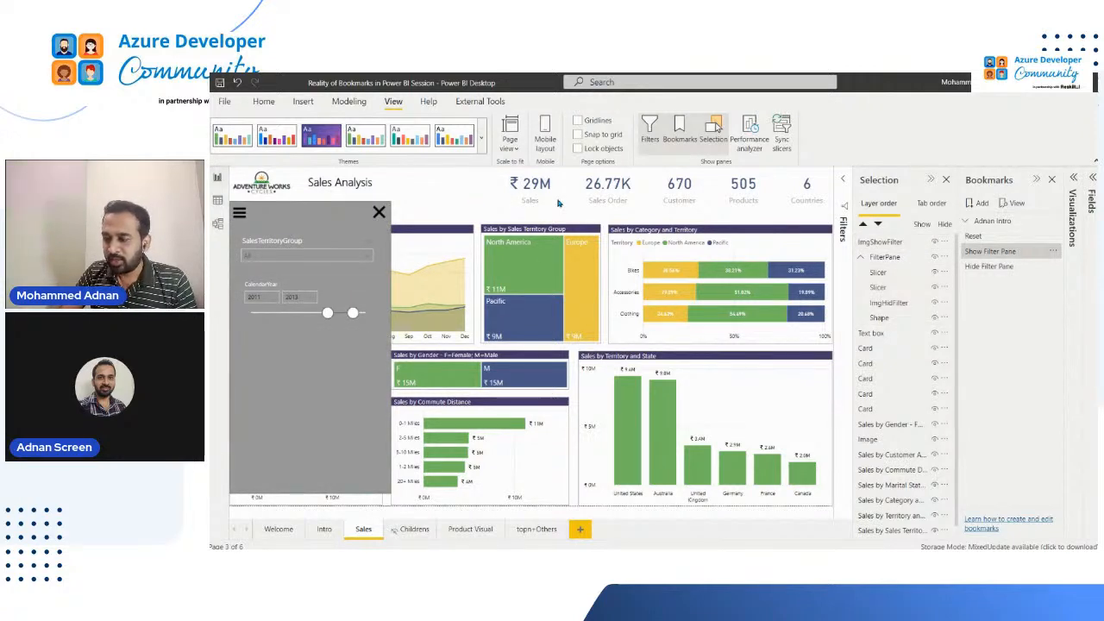
{"action": "left_click", "coordinate": [999, 267]}
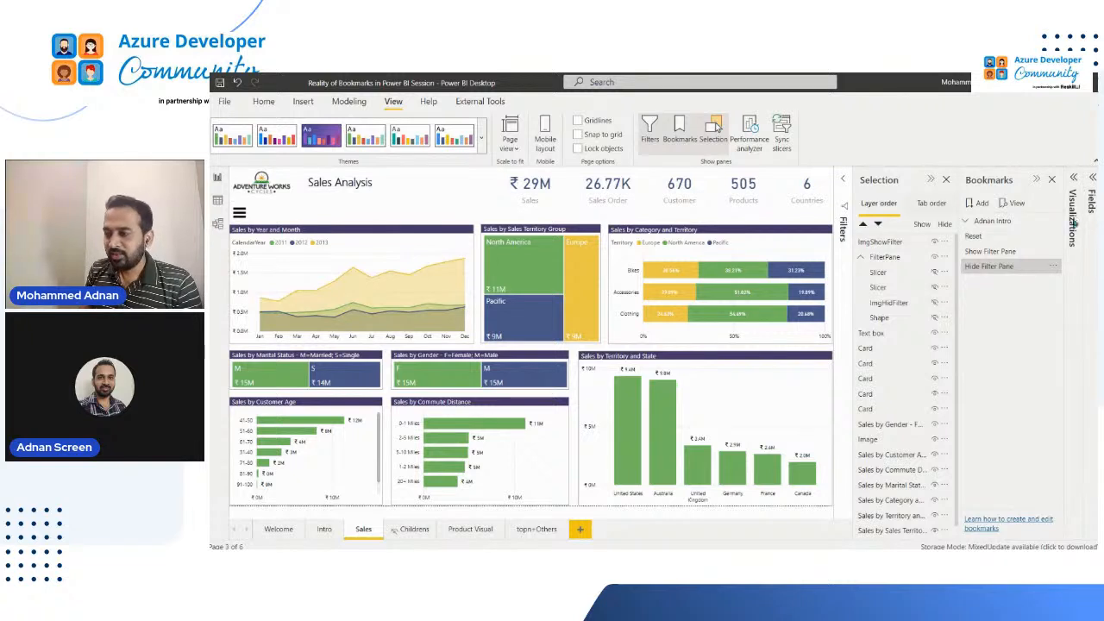
{"action": "left_click", "coordinate": [994, 267]}
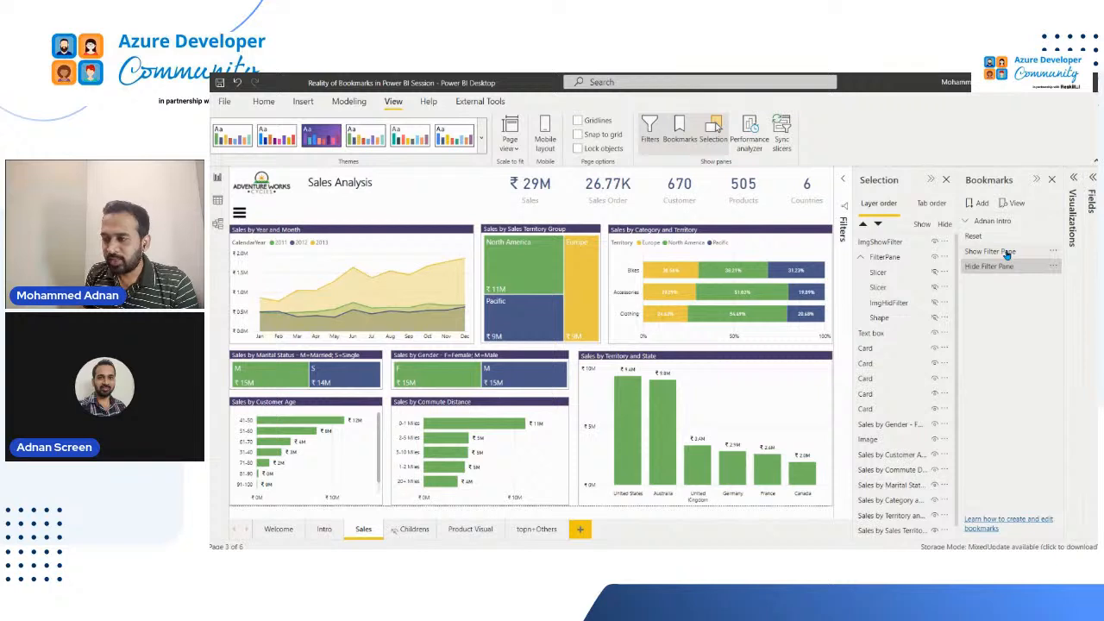
{"action": "left_click", "coordinate": [1006, 252], "text": "ctrl"}
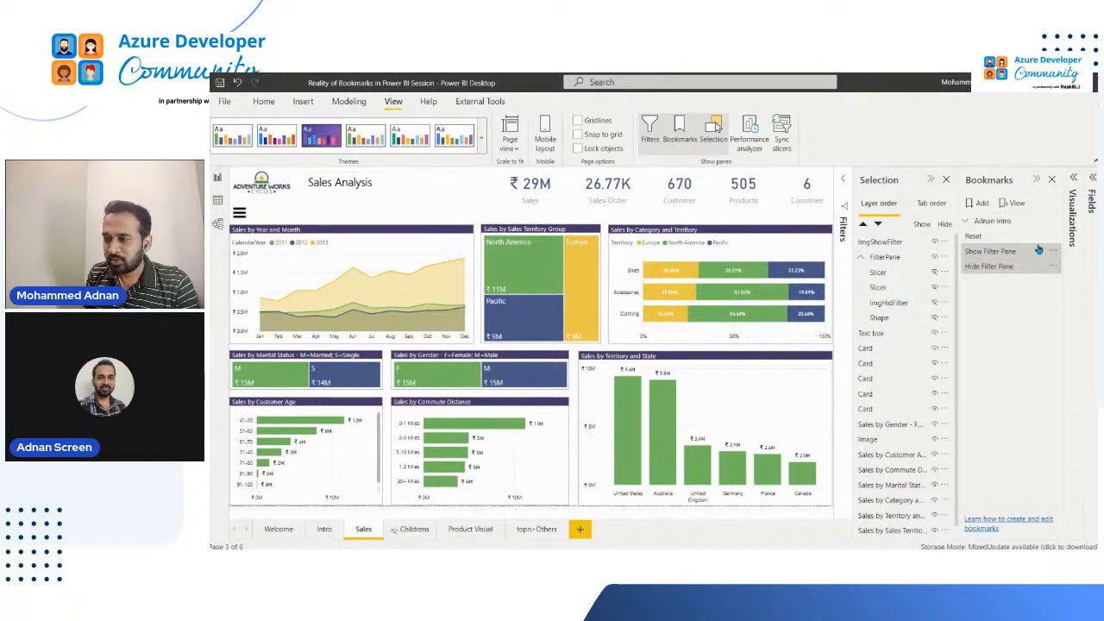
{"action": "left_click", "coordinate": [1004, 244]}
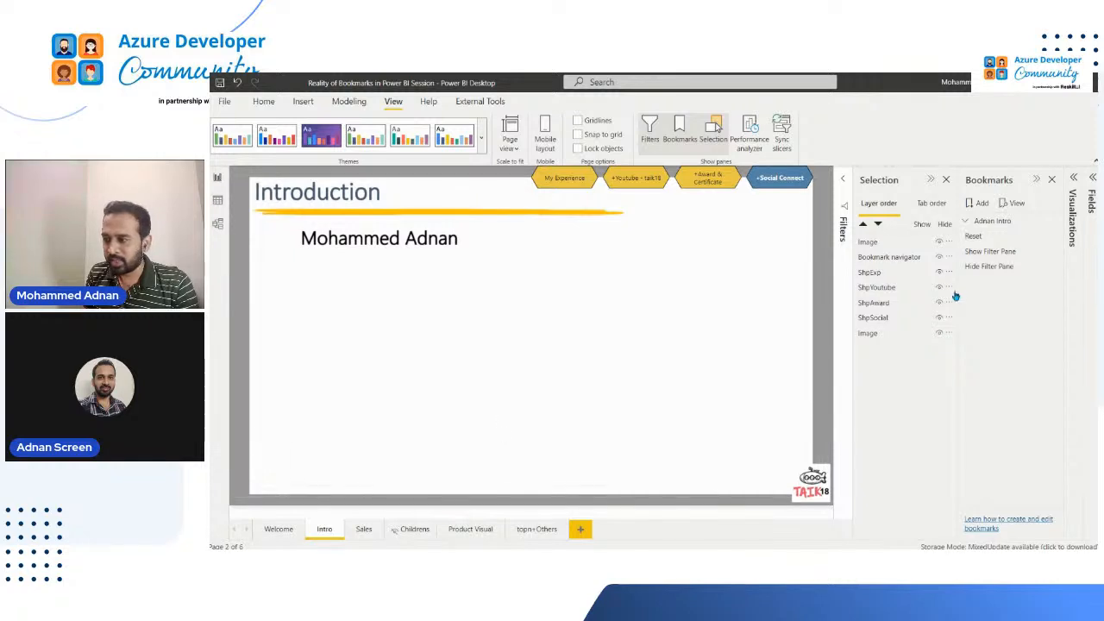
{"action": "left_click", "coordinate": [361, 533]}
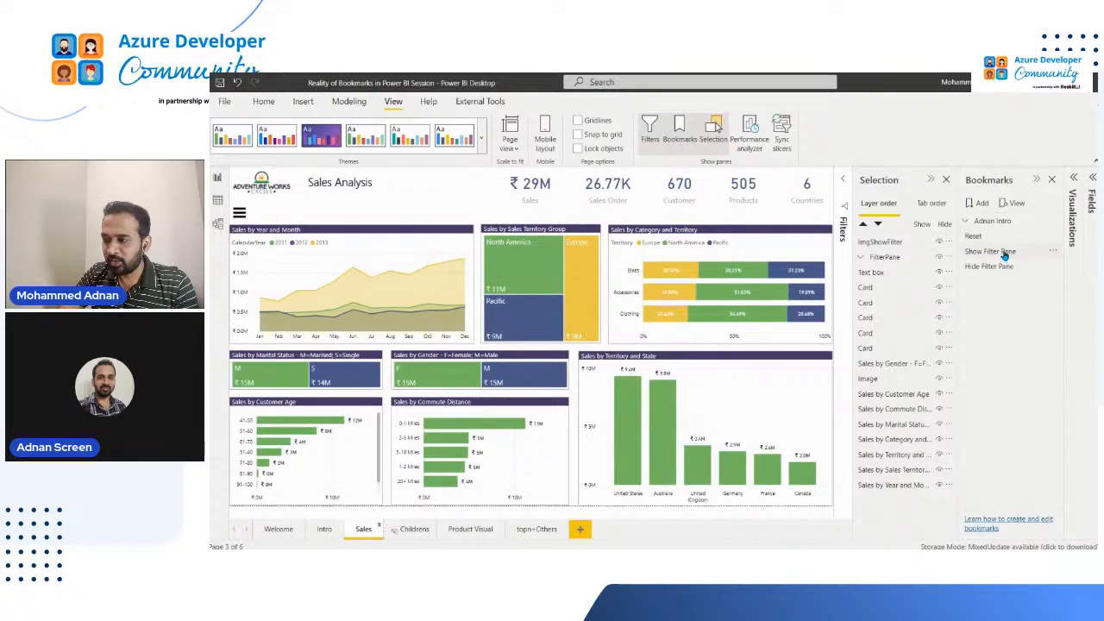
Apply the Show Filter Pane bookmark, stretch the FilterPane group down to the page's lower edge, and reapply Hide Filter Pane
{"action": "left_click", "coordinate": [1005, 252]}
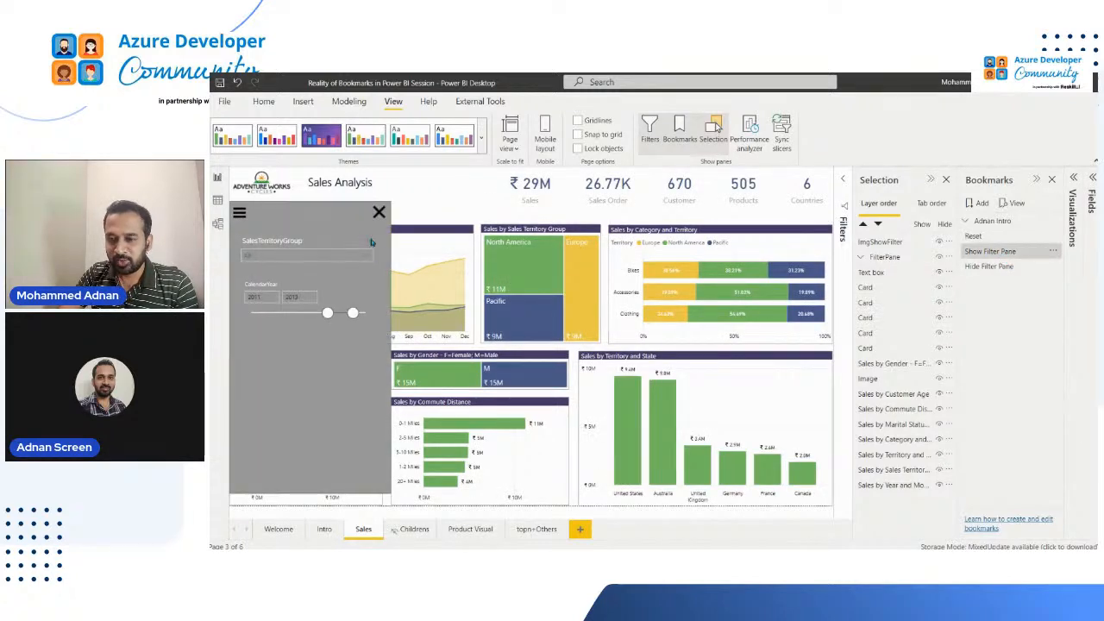
{"action": "left_click", "coordinate": [330, 498]}
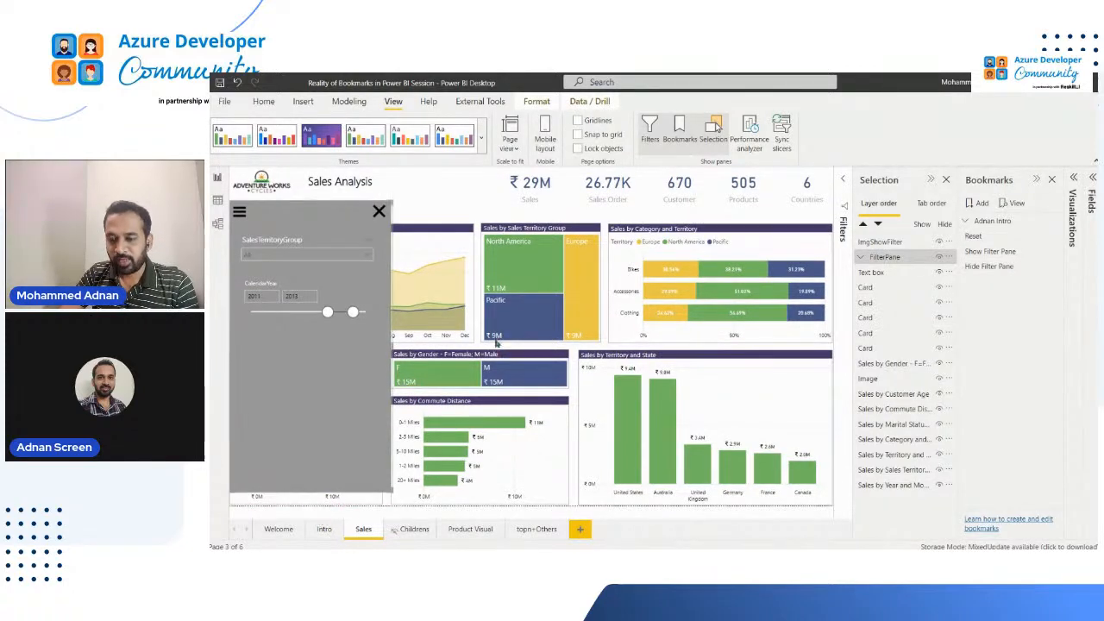
{"action": "left_click_drag", "start_coordinate": [314, 494], "coordinate": [315, 505]}
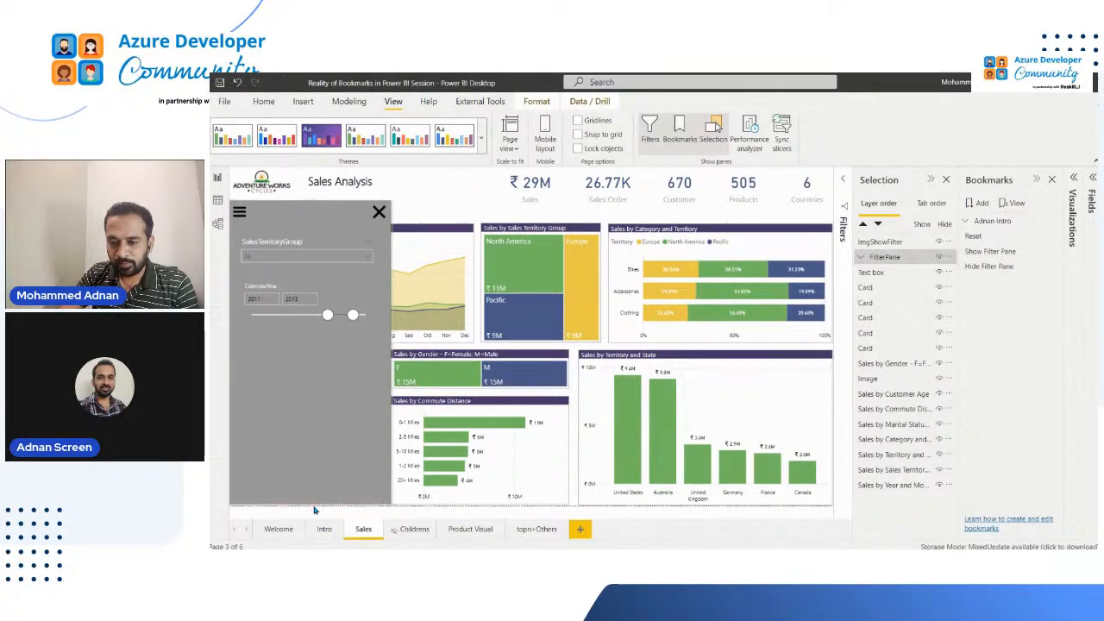
{"action": "left_click", "coordinate": [989, 267]}
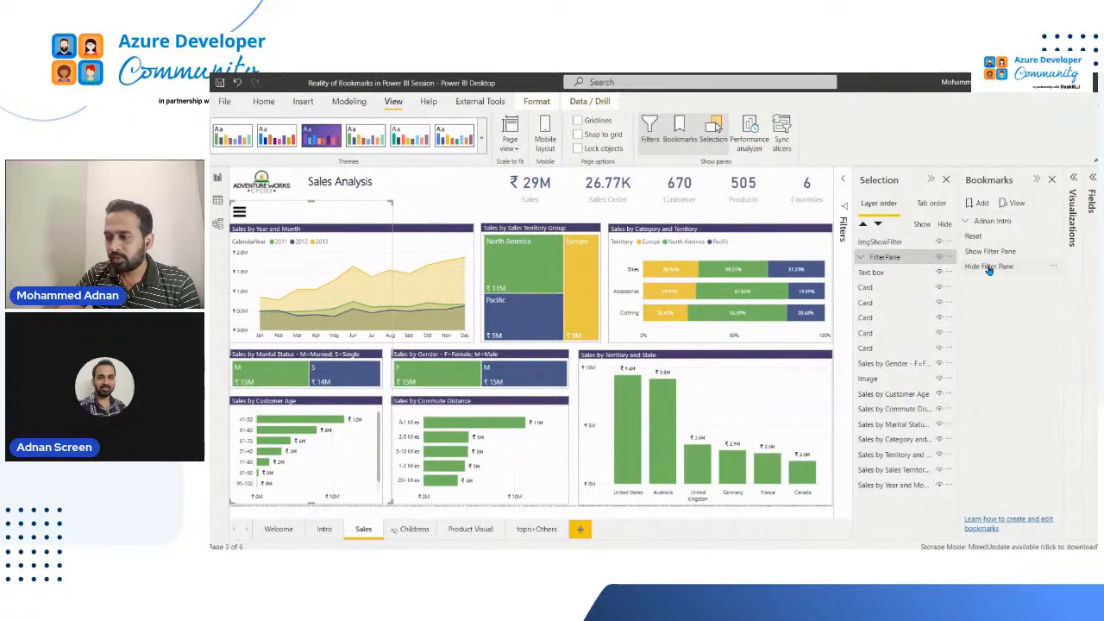
{"action": "left_click", "coordinate": [990, 267]}
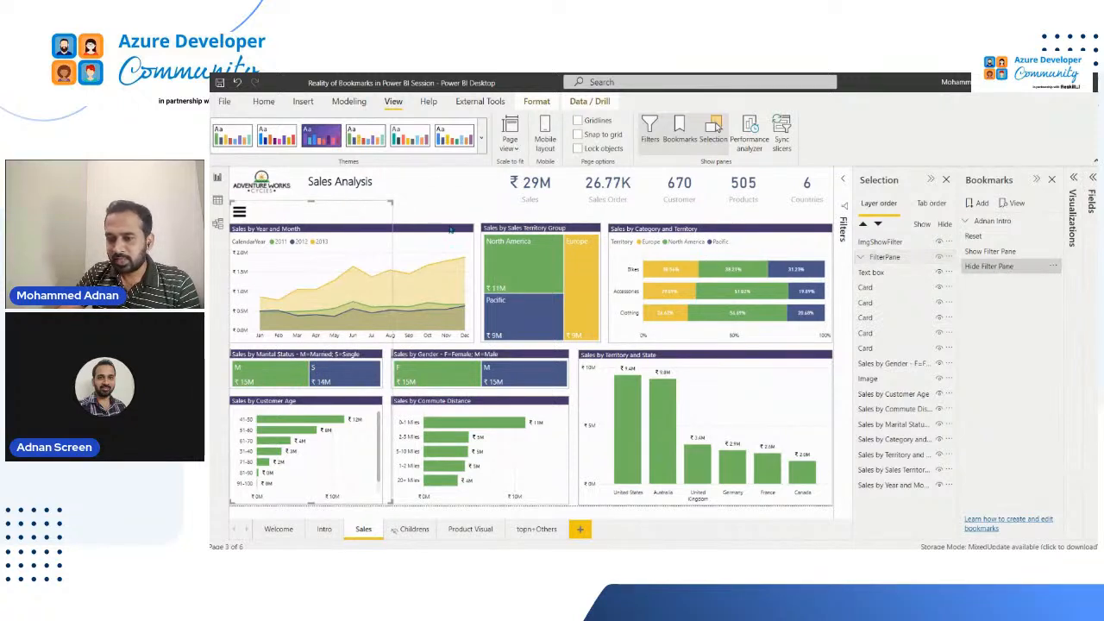
Turn on the ImgShowFilter image's action with type Bookmark and bookmark Show Filter Pane, and trigger it from the canvas
{"action": "left_click", "coordinate": [240, 211]}
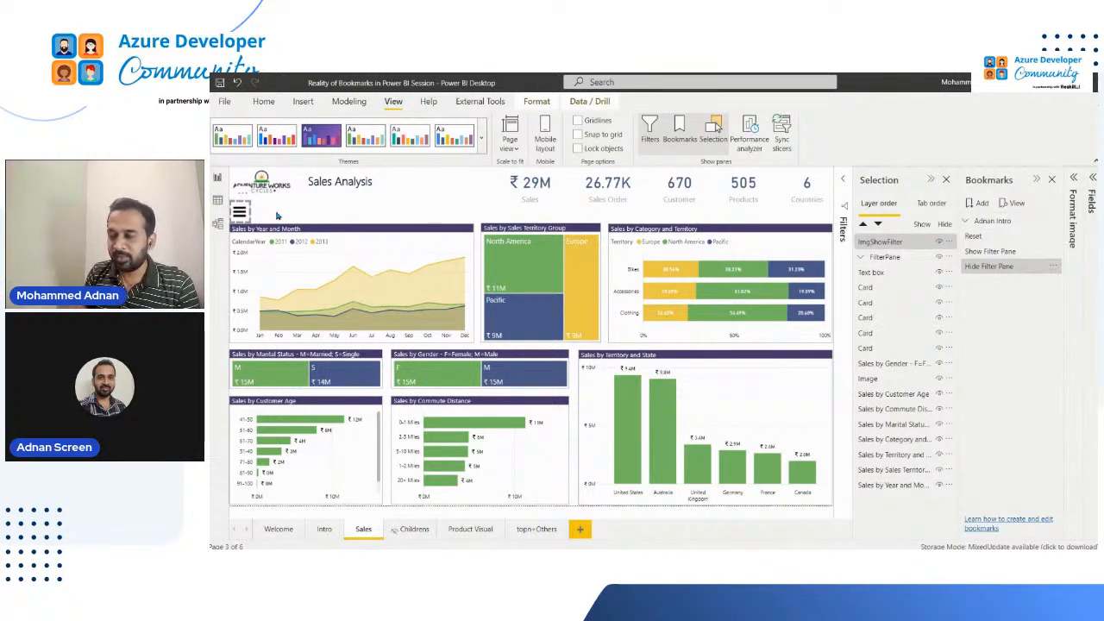
{"action": "left_click", "coordinate": [1074, 222]}
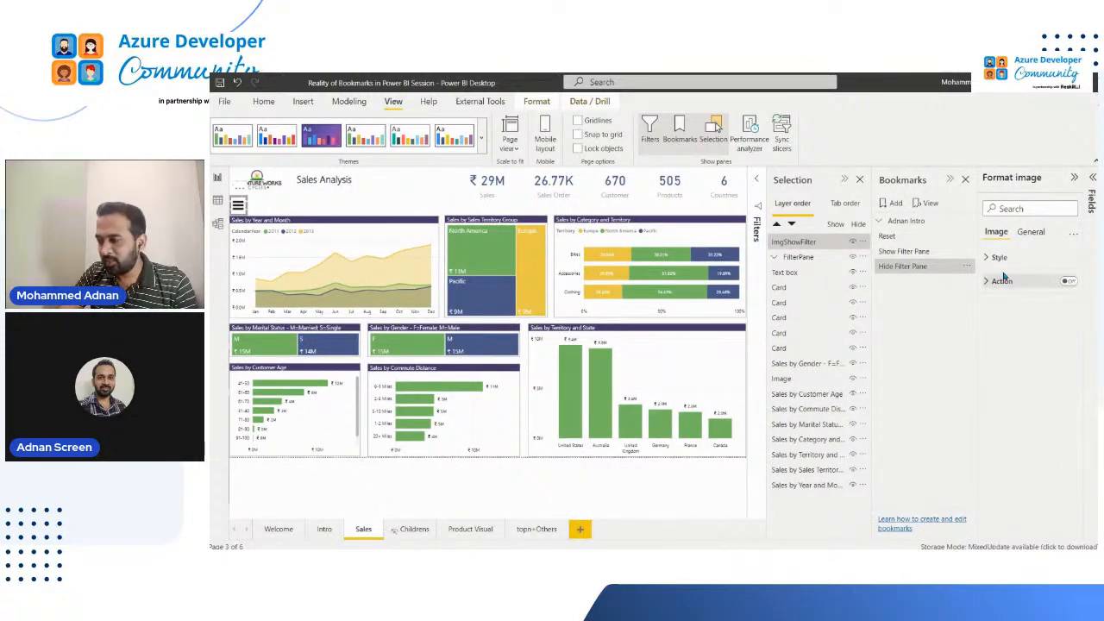
{"action": "left_click", "coordinate": [1070, 282]}
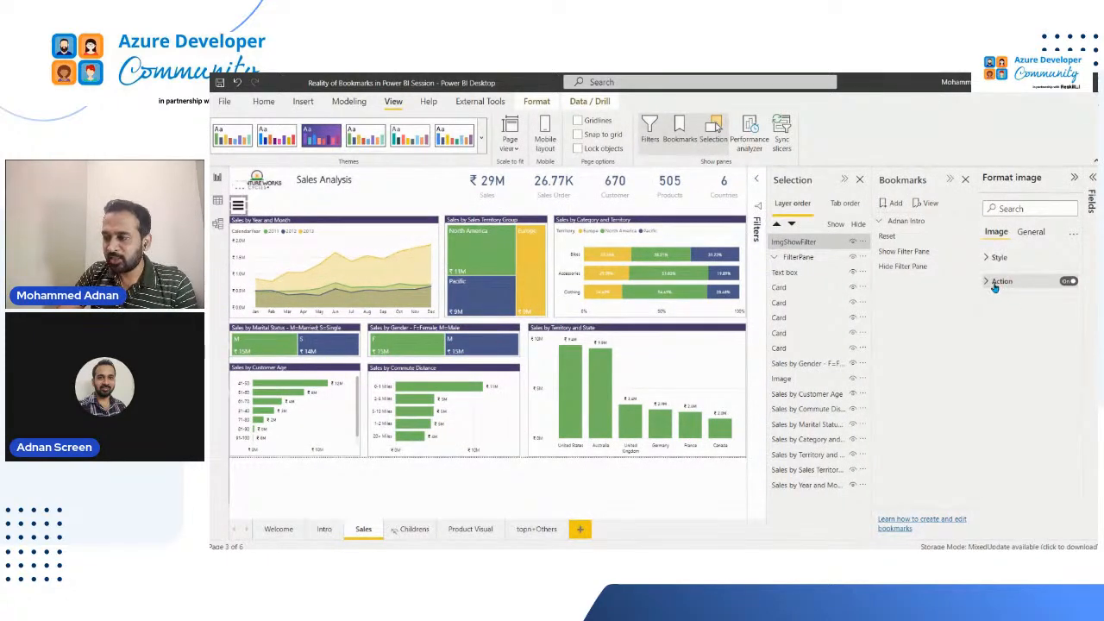
{"action": "left_click", "coordinate": [995, 282]}
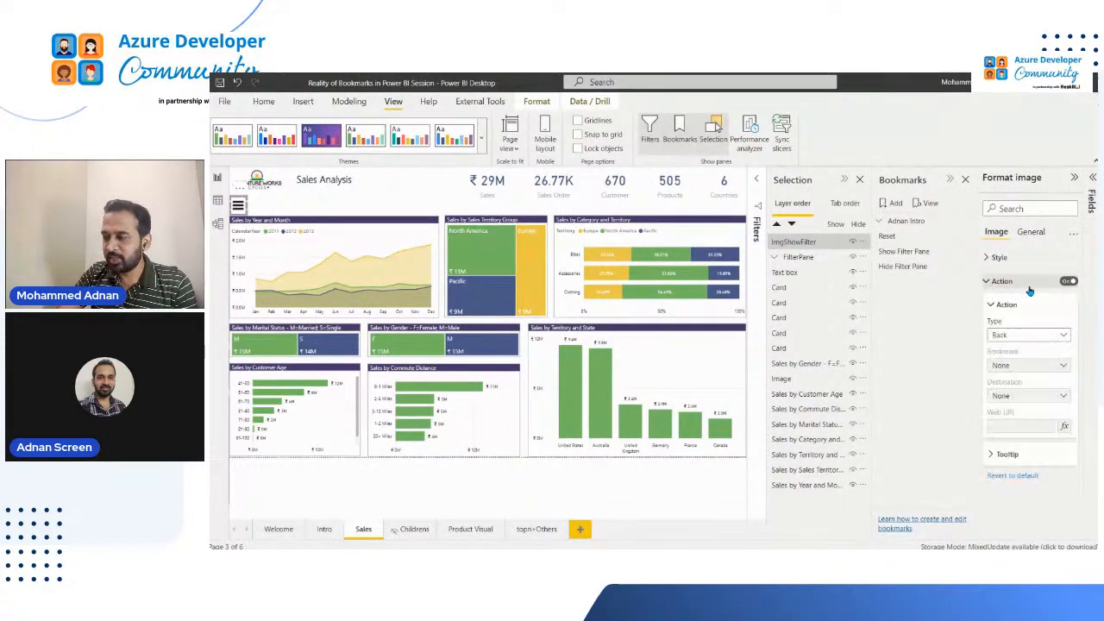
{"action": "left_click", "coordinate": [1025, 339]}
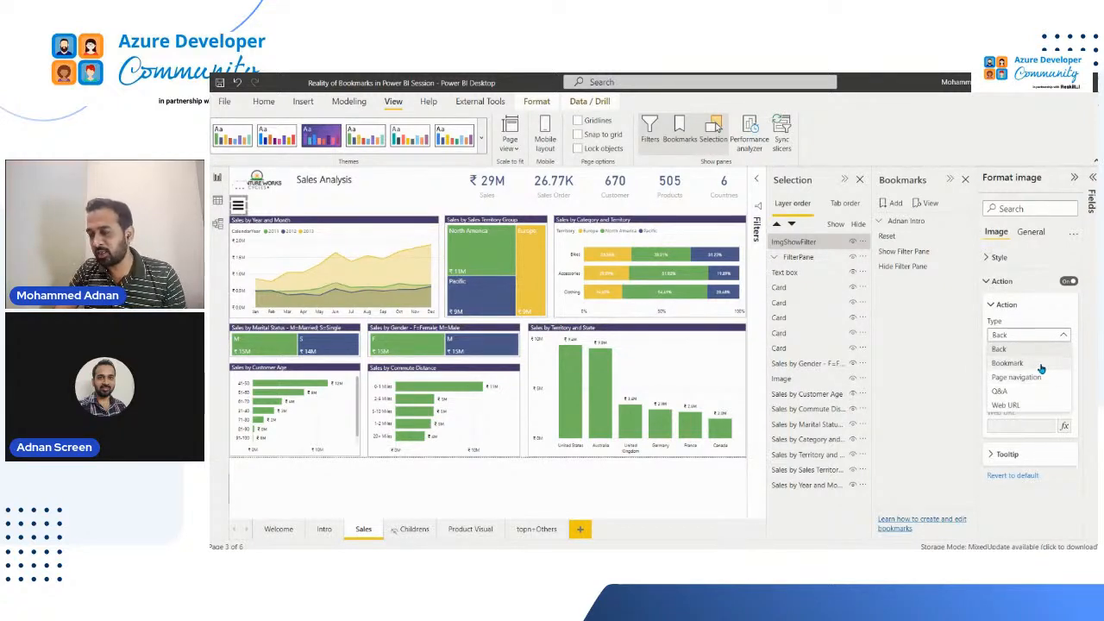
{"action": "left_click", "coordinate": [1038, 366]}
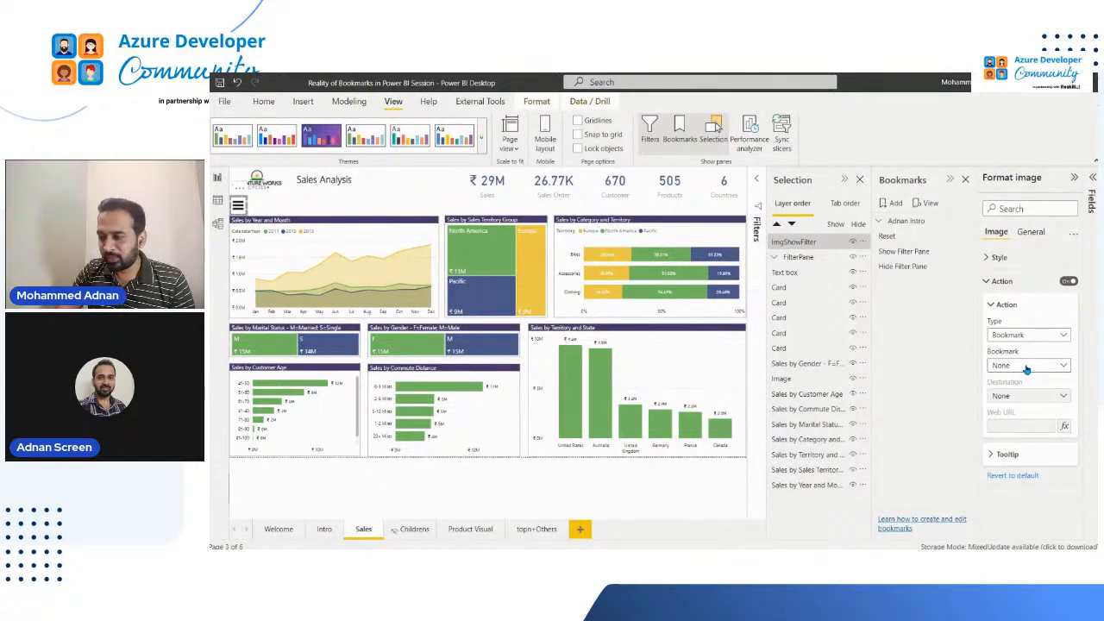
{"action": "left_click", "coordinate": [1029, 367]}
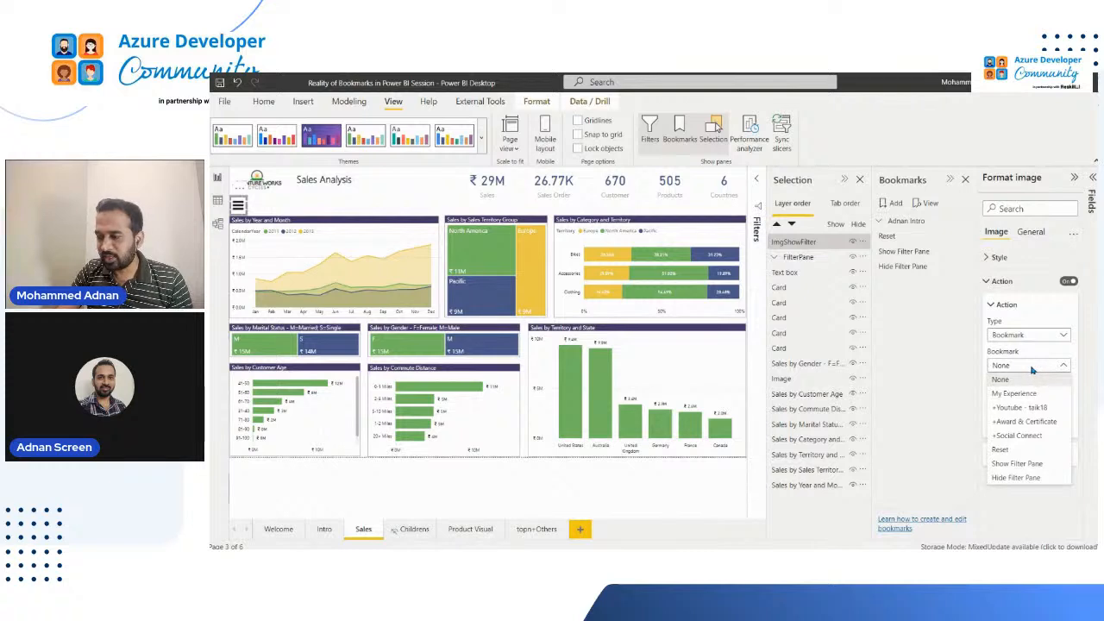
{"action": "left_click", "coordinate": [1018, 464]}
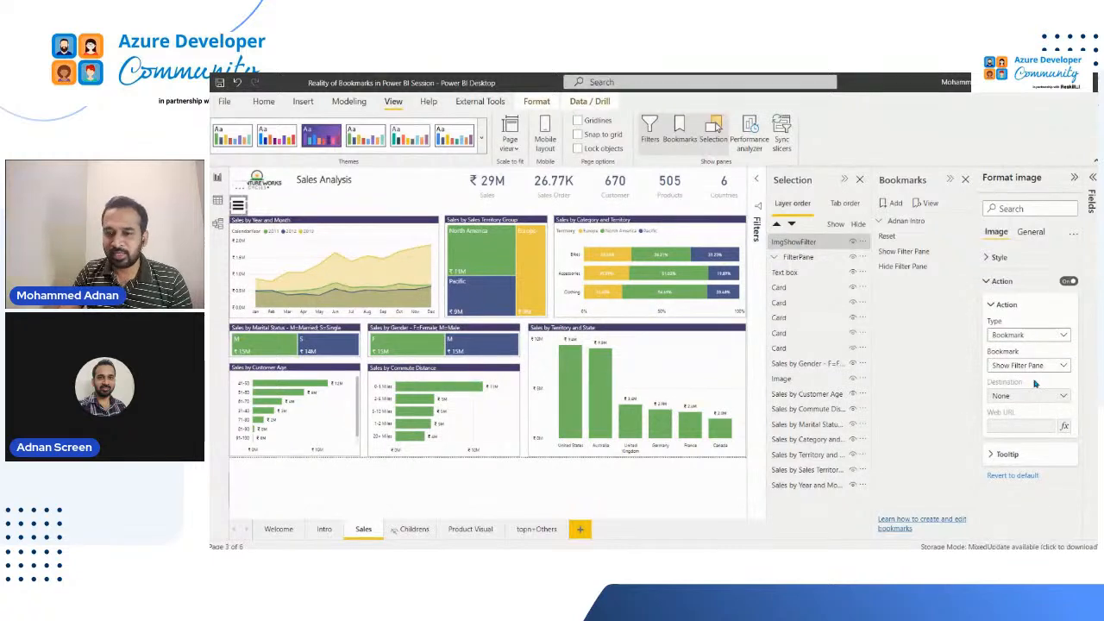
{"action": "left_click", "coordinate": [339, 192]}
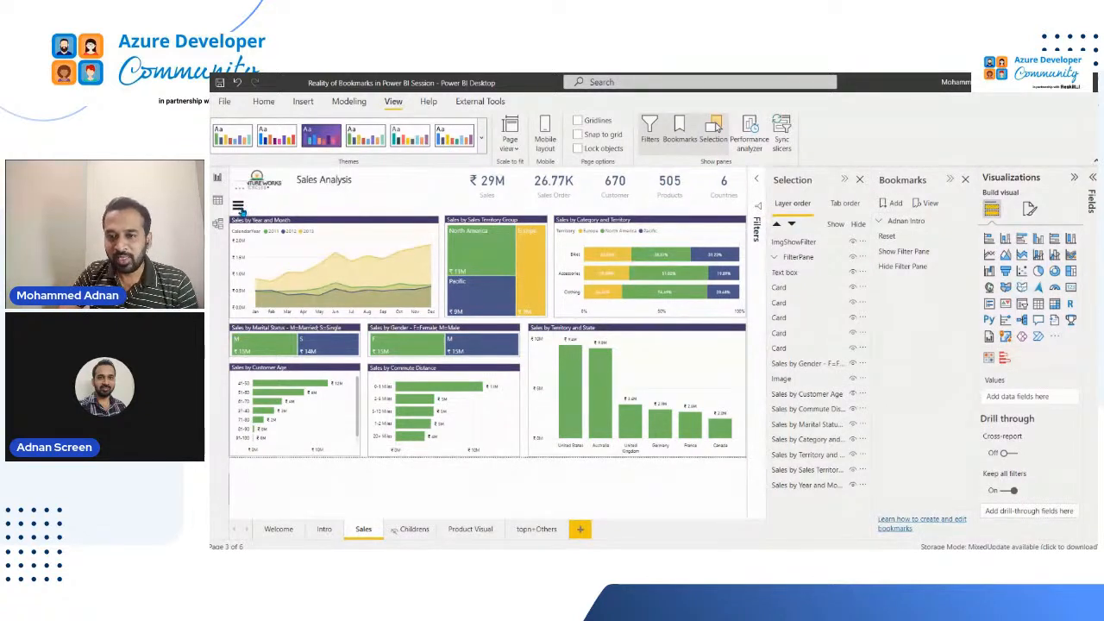
{"action": "left_click", "coordinate": [240, 209], "text": "ctrl"}
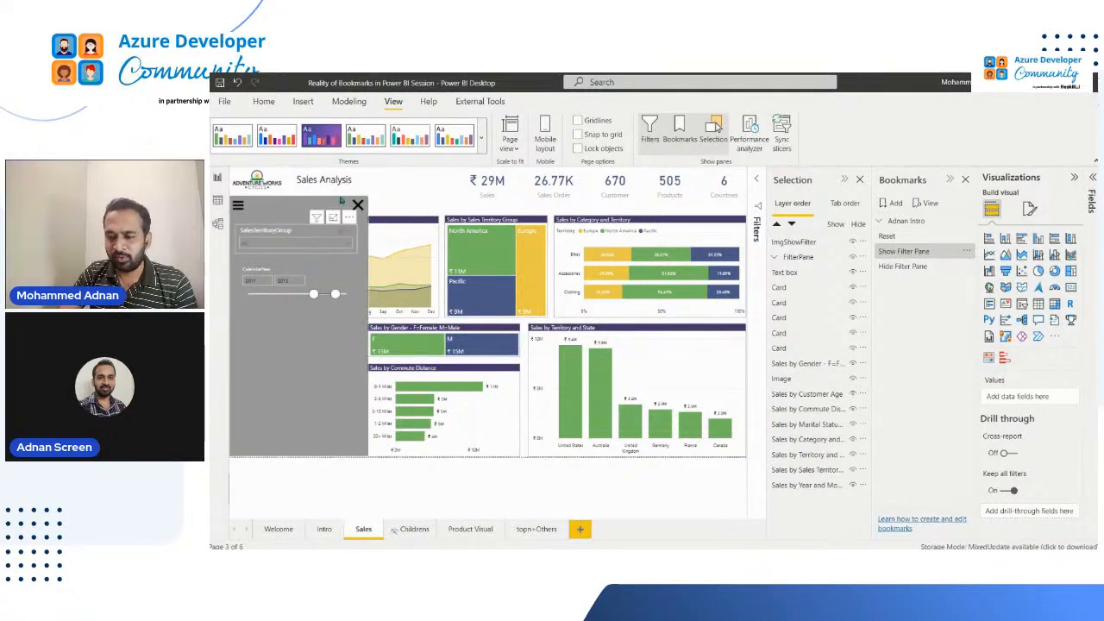
Turn on the action for the X image in the FilterPane group with type Bookmark and bookmark Hide Filter Pane
{"action": "left_click", "coordinate": [359, 207]}
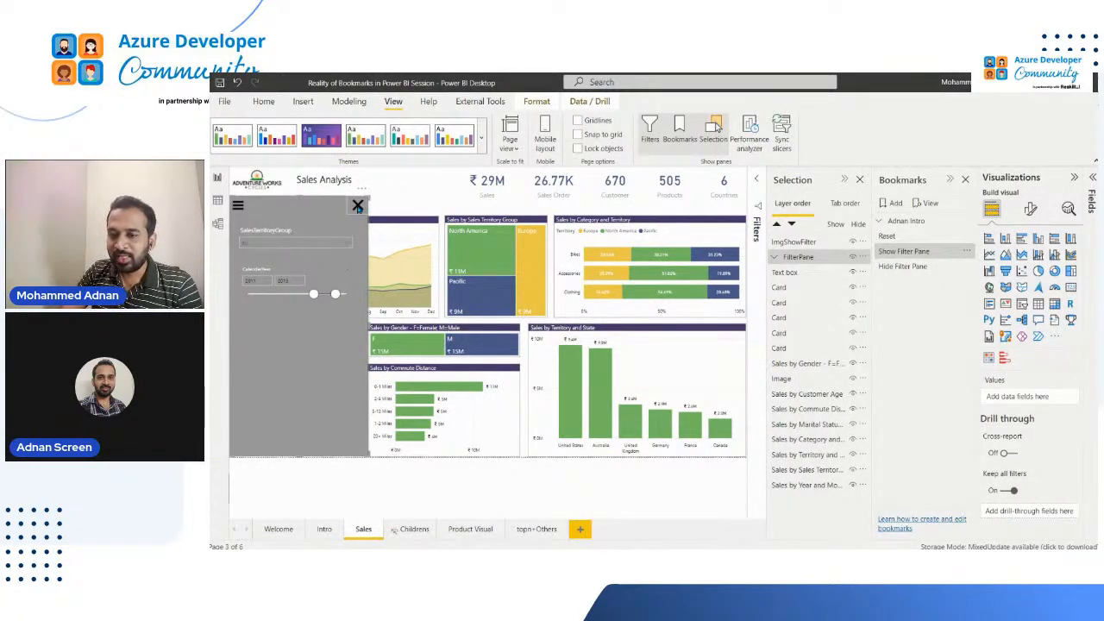
{"action": "left_click", "coordinate": [357, 207]}
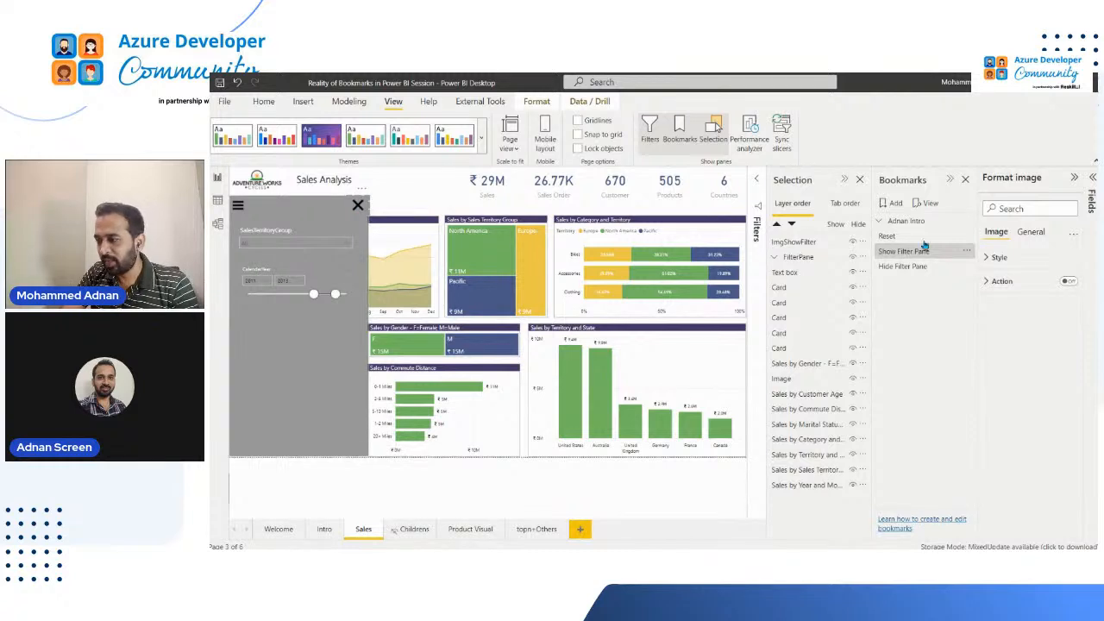
{"action": "left_click", "coordinate": [1070, 282]}
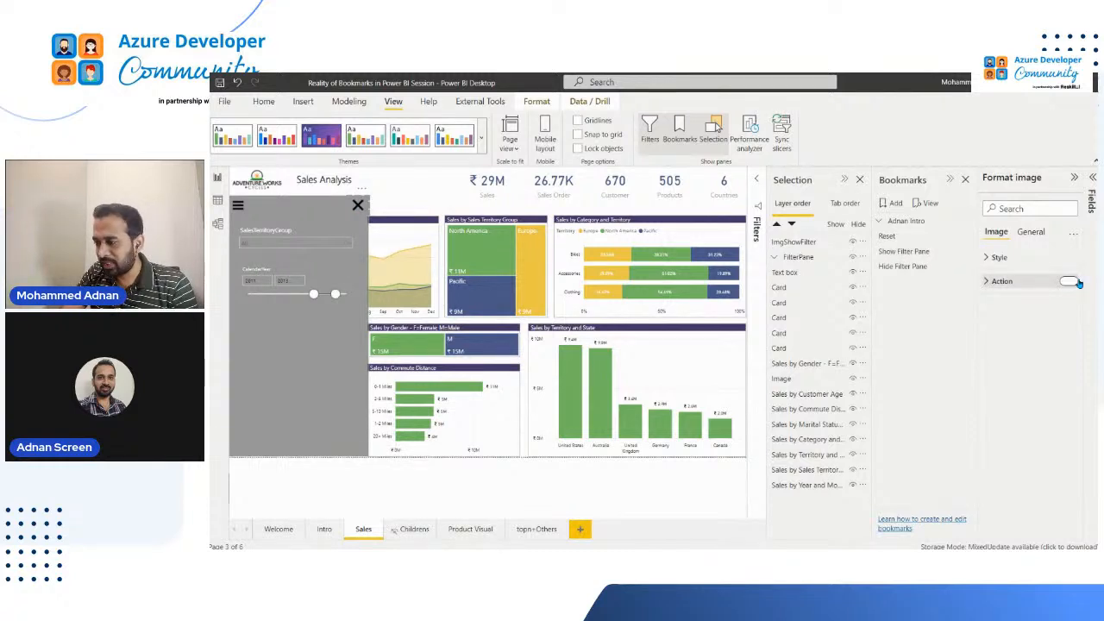
{"action": "left_click", "coordinate": [1000, 282]}
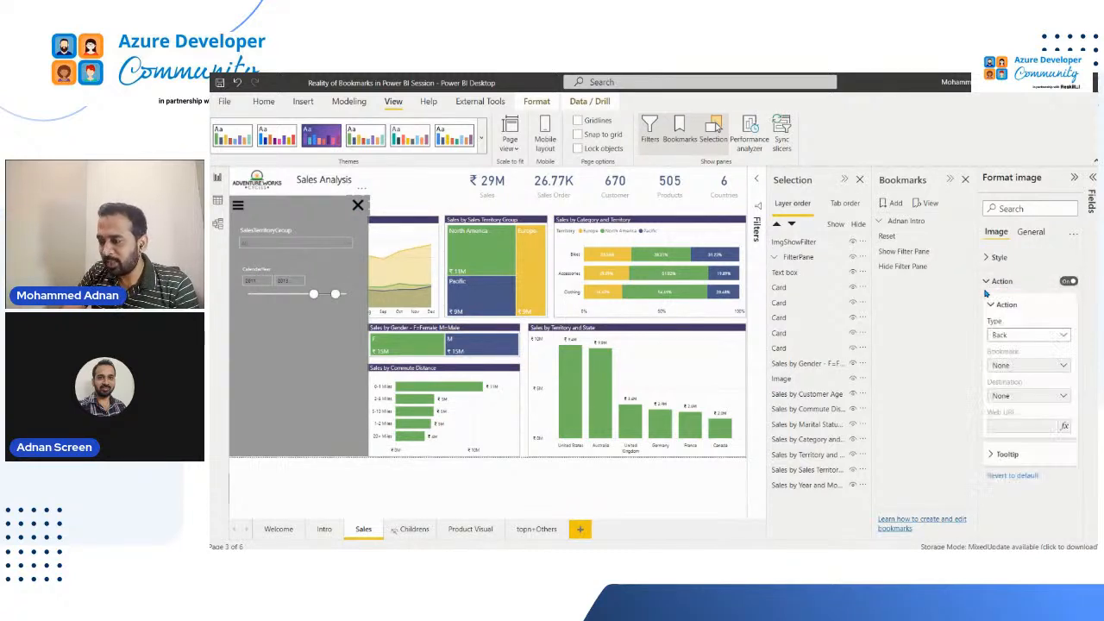
{"action": "left_click", "coordinate": [1039, 336]}
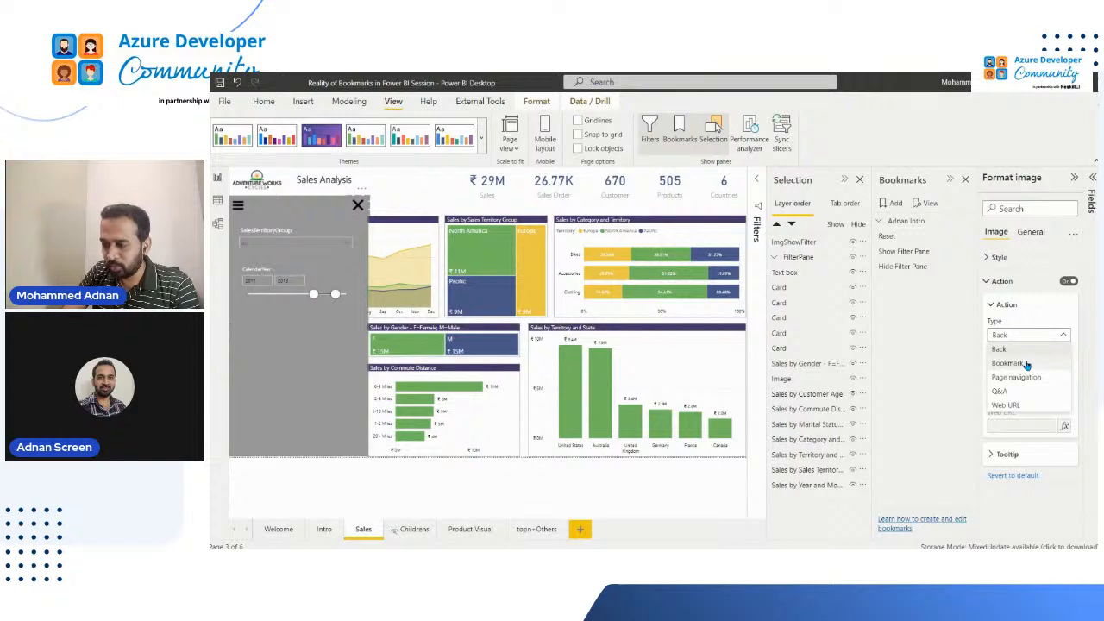
{"action": "left_click", "coordinate": [1043, 362]}
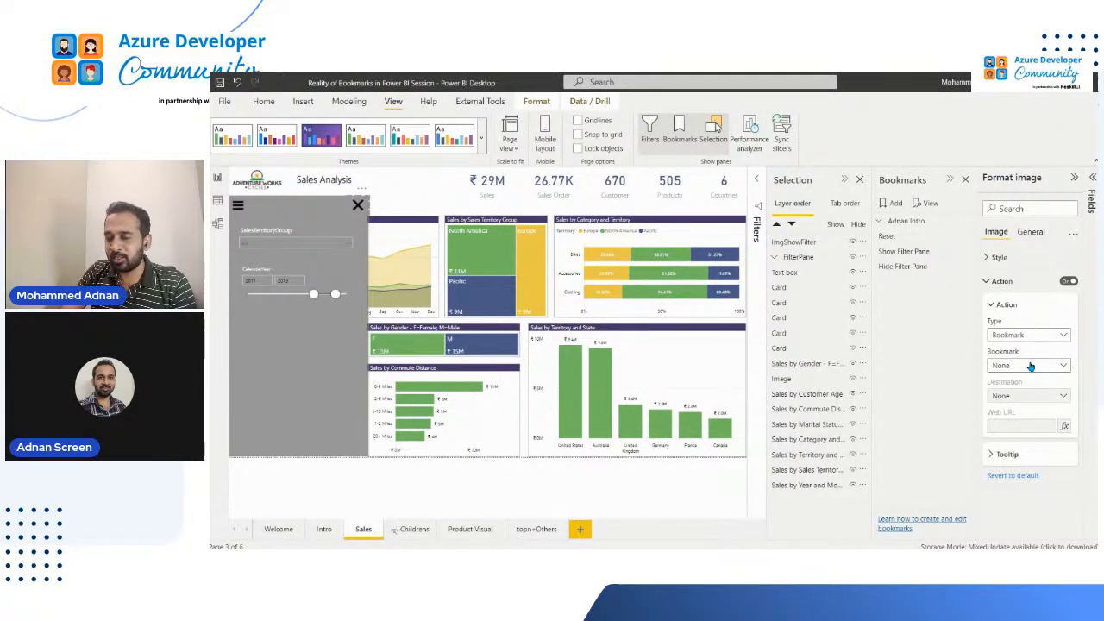
{"action": "left_click", "coordinate": [1031, 367]}
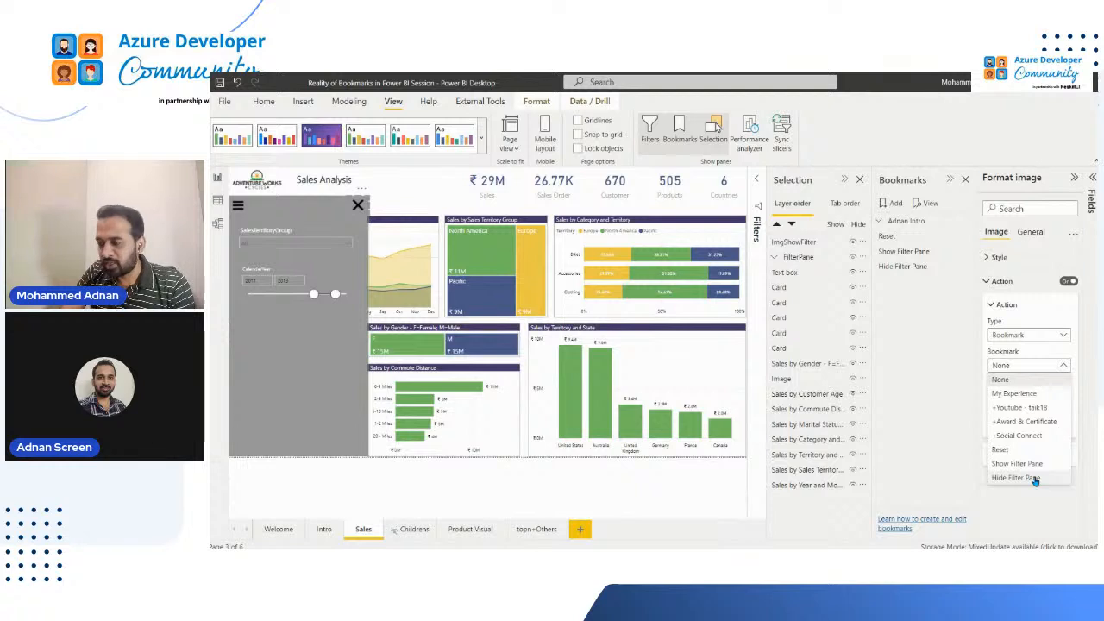
{"action": "left_click", "coordinate": [1035, 480]}
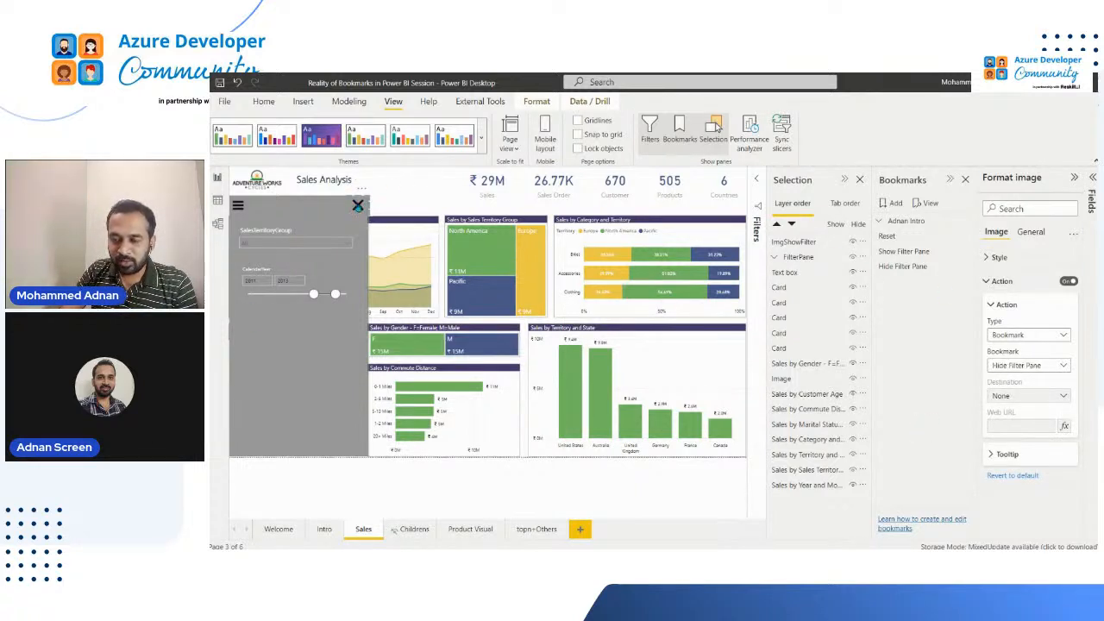
Test hiding and showing the filter pane with the X and hamburger images, and view the Show Filter Pane bookmark's options
{"action": "left_click", "coordinate": [358, 205], "text": "ctrl"}
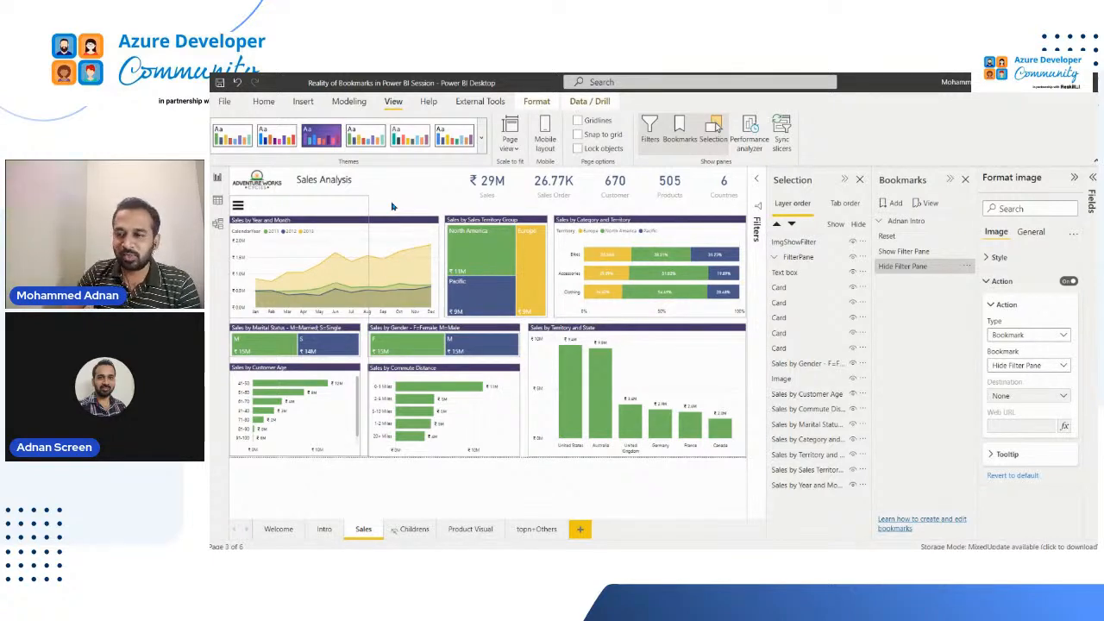
{"action": "left_click", "coordinate": [576, 204]}
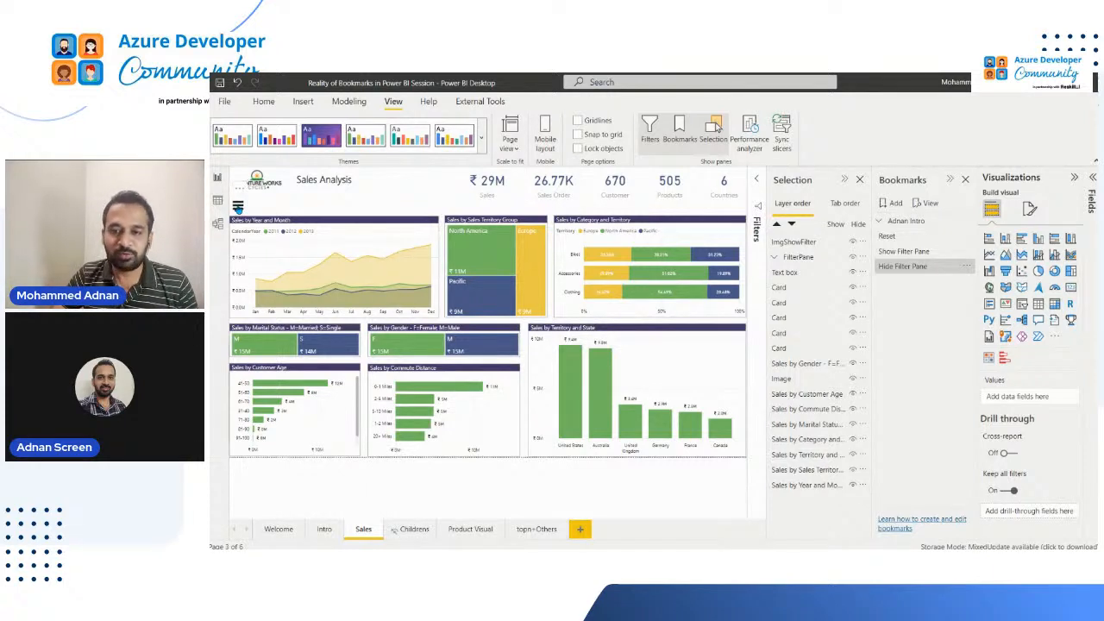
{"action": "left_click", "coordinate": [237, 207], "text": "ctrl"}
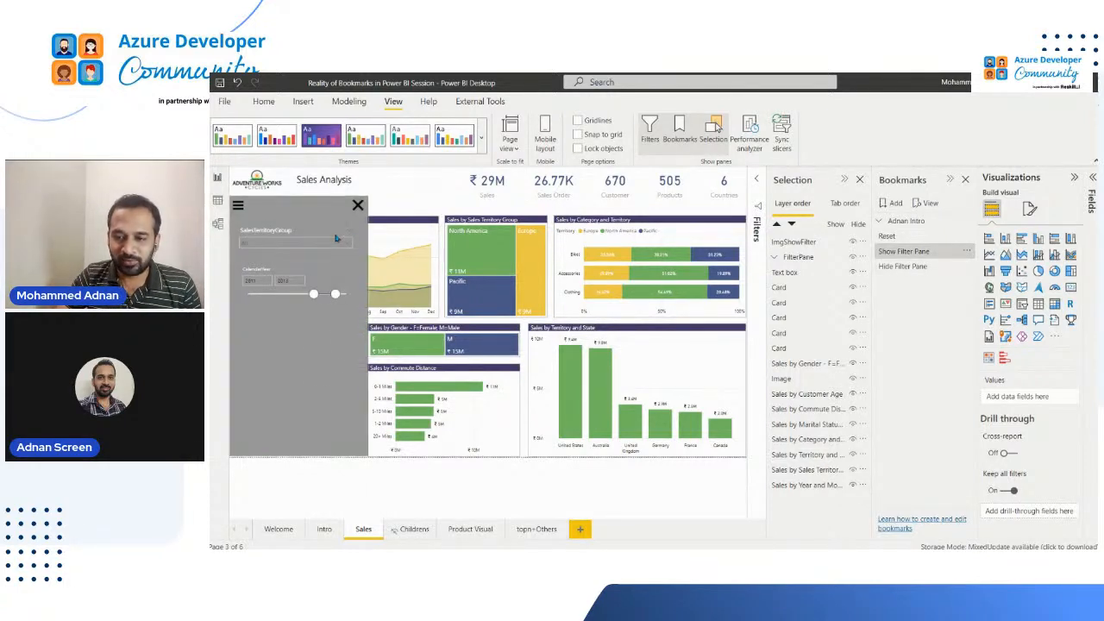
{"action": "left_click", "coordinate": [359, 206], "text": "ctrl"}
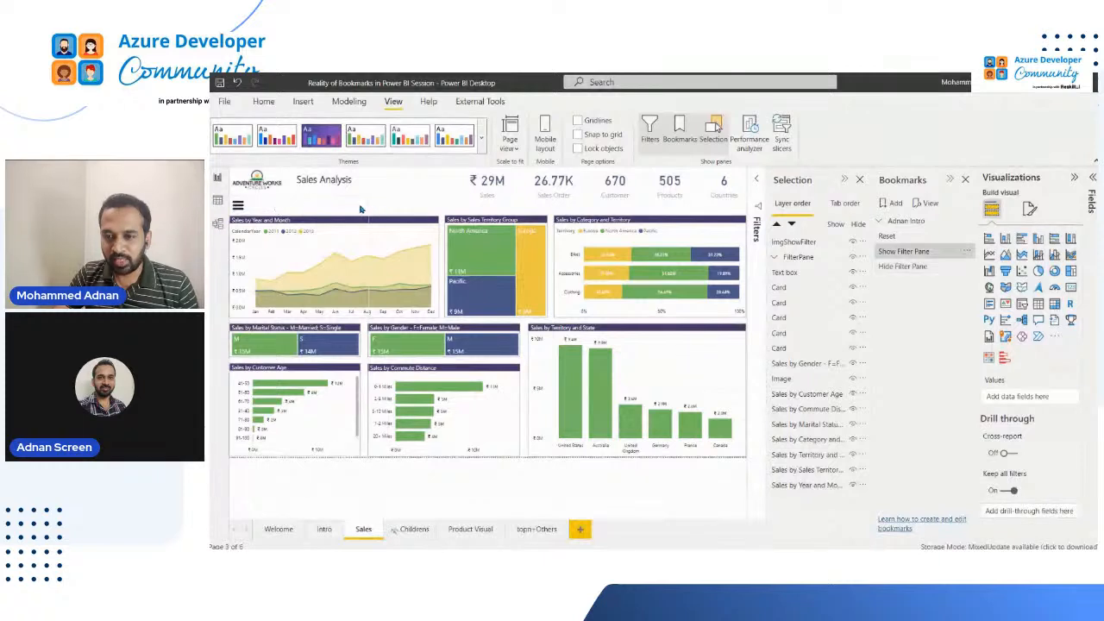
{"action": "left_click", "coordinate": [238, 206], "text": "ctrl"}
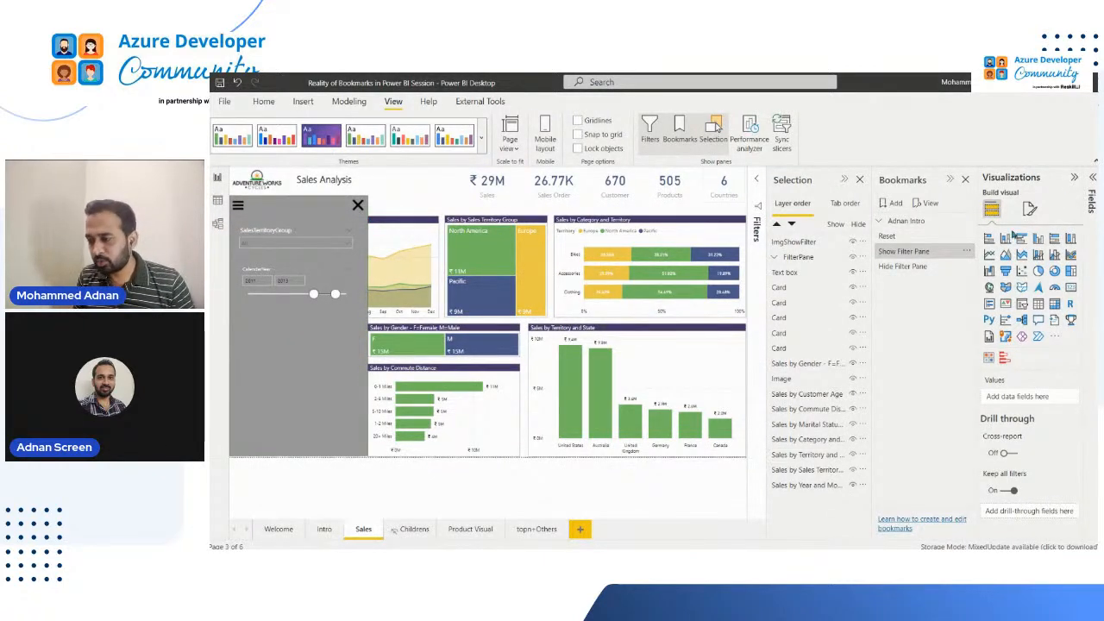
{"action": "left_click", "coordinate": [966, 251]}
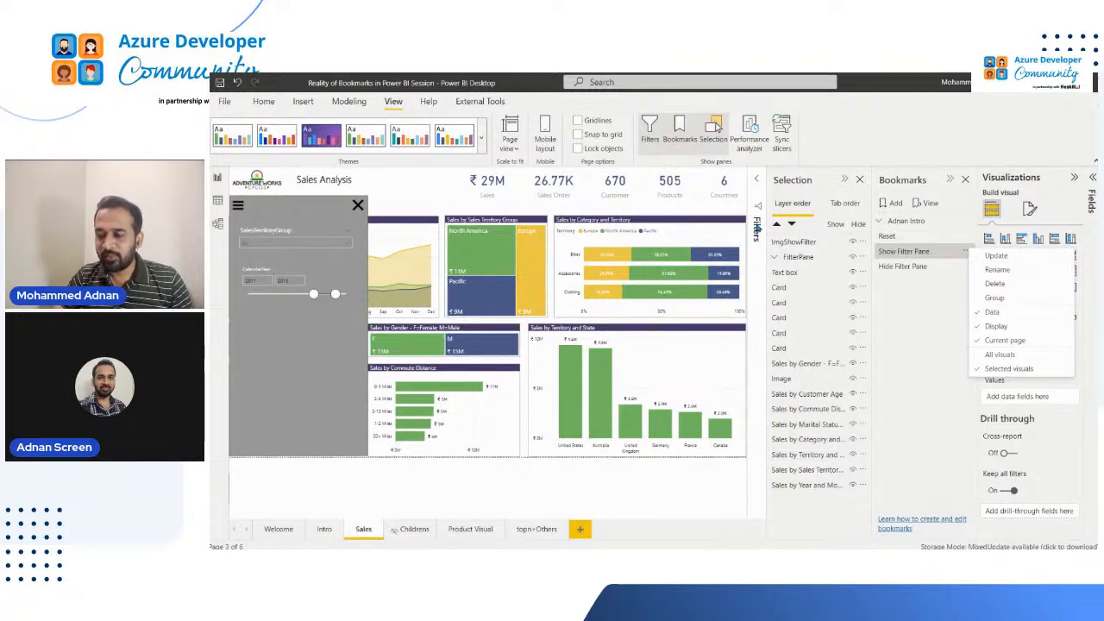
Add SalesTerritoryGroup from DimSalesTerritory as a filter on this page and restrict it to Europe
{"action": "left_click", "coordinate": [758, 227]}
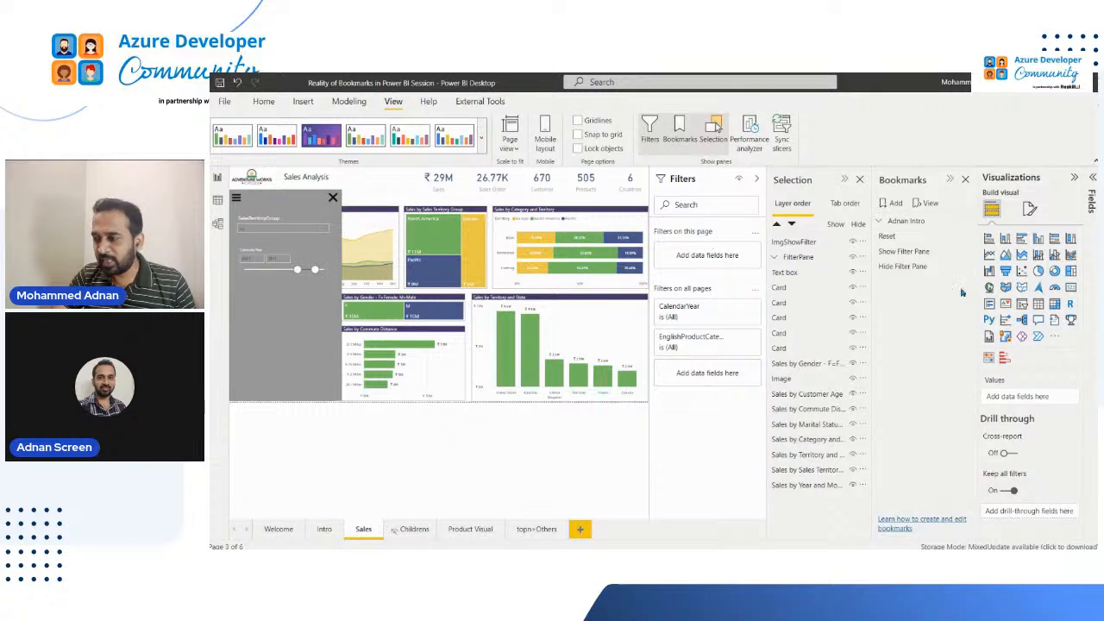
{"action": "left_click", "coordinate": [1091, 259]}
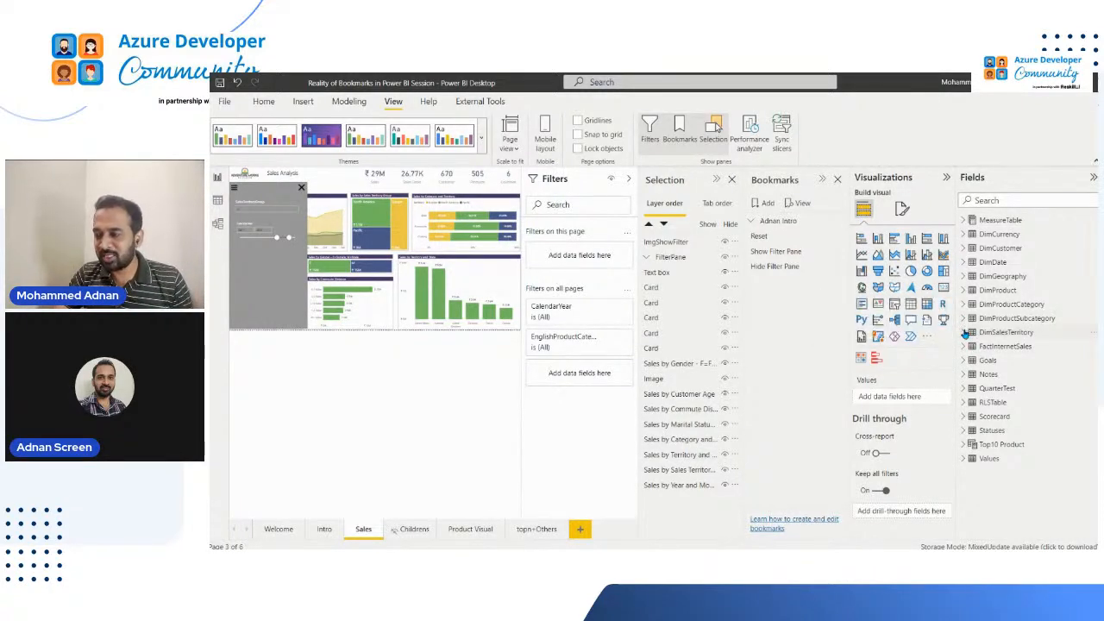
{"action": "left_click", "coordinate": [965, 332]}
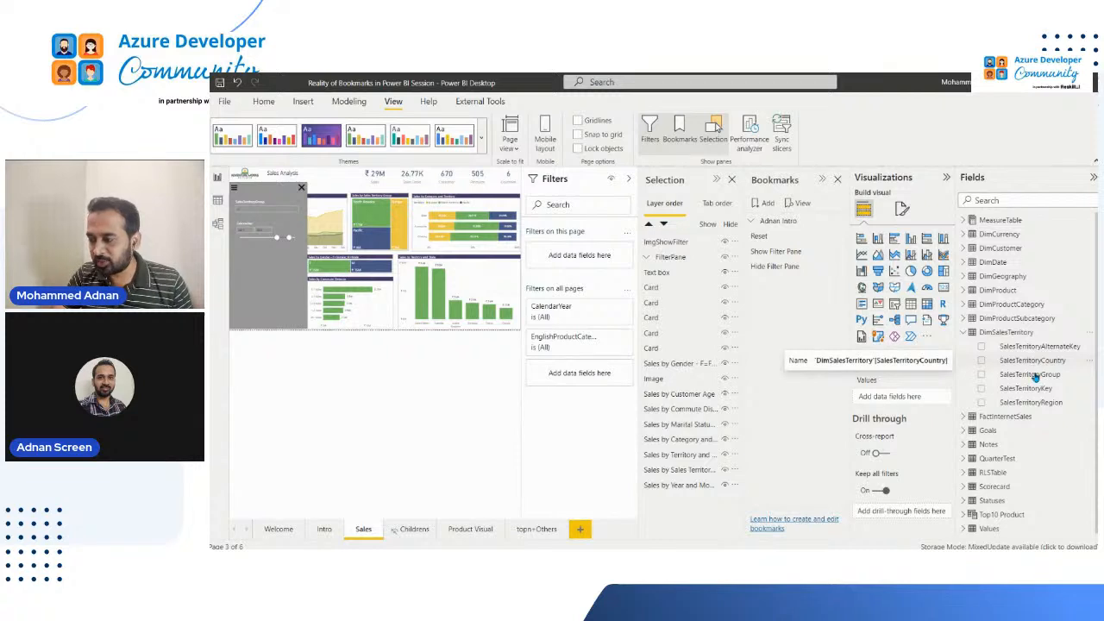
{"action": "left_click_drag", "start_coordinate": [1033, 376], "coordinate": [590, 259]}
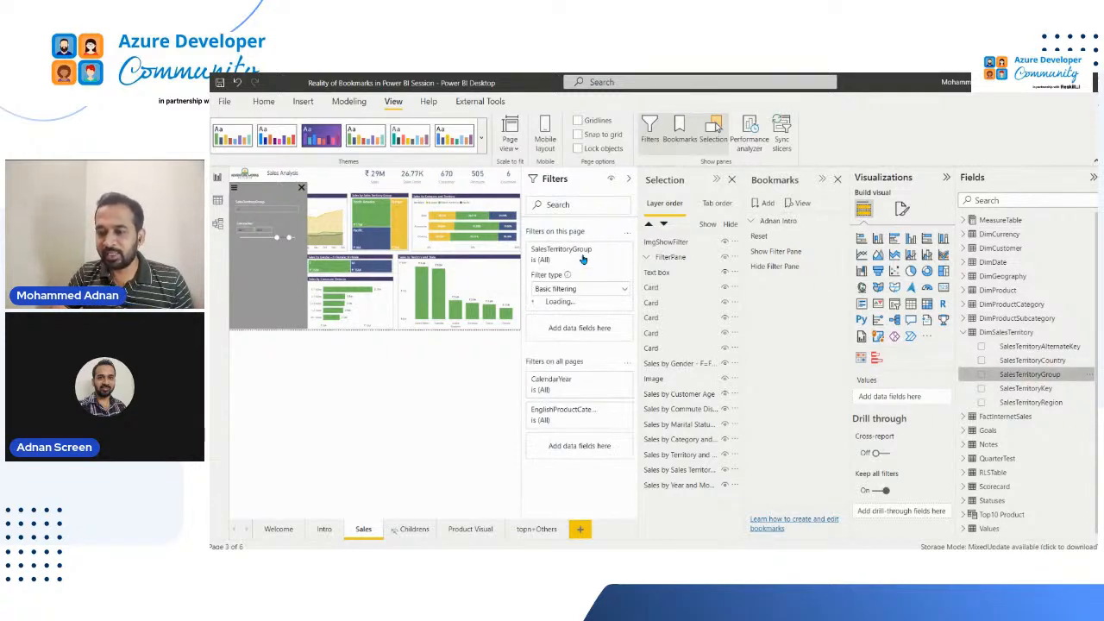
{"action": "left_click", "coordinate": [992, 178]}
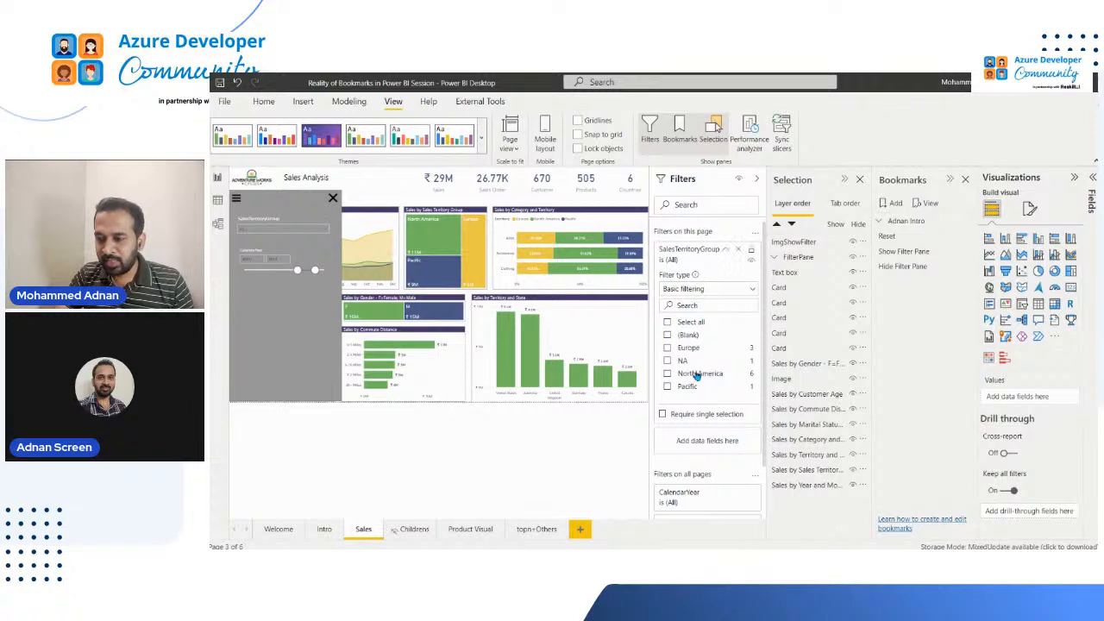
{"action": "left_click", "coordinate": [669, 348]}
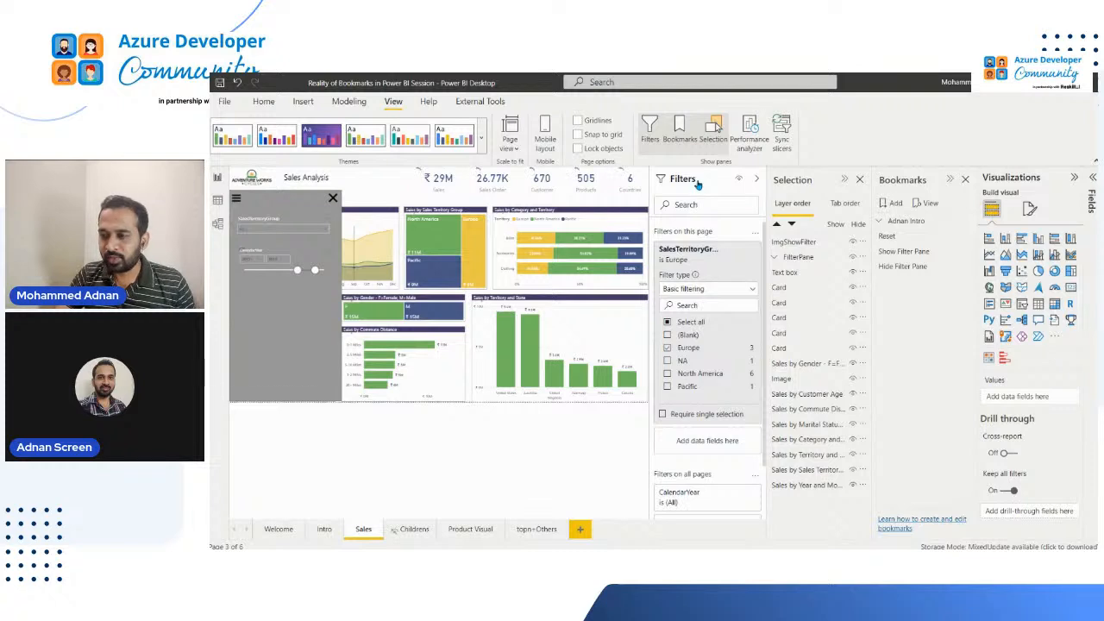
Update the Show Filter Pane bookmark with ImgShowFilter and the FilterPane group selected and the page filtered to Europe
{"action": "left_click", "coordinate": [756, 179]}
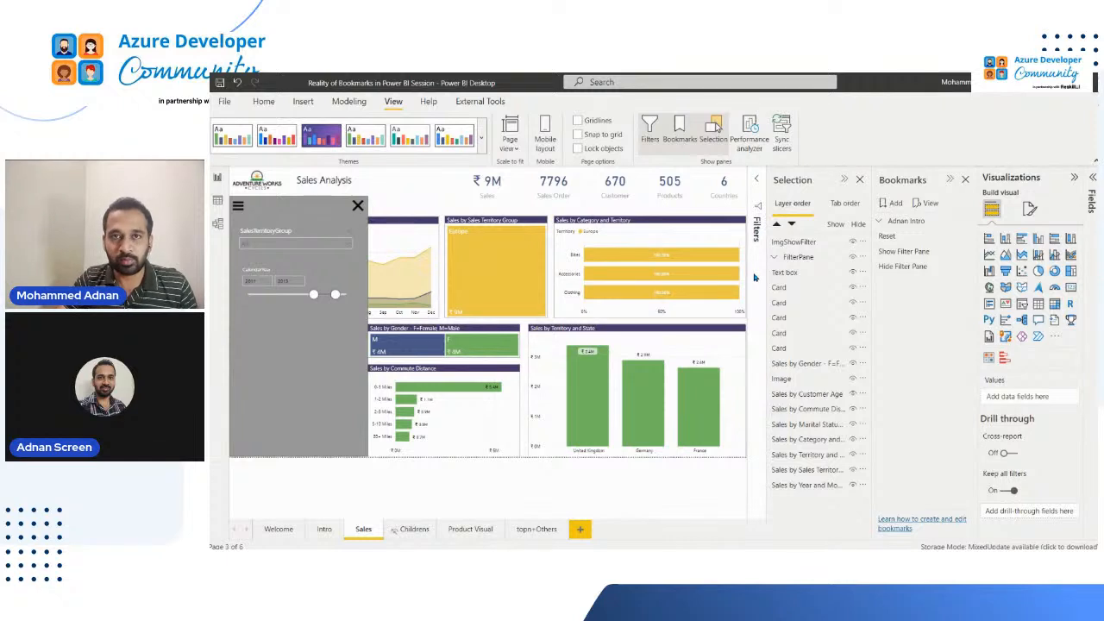
{"action": "left_click", "coordinate": [970, 252]}
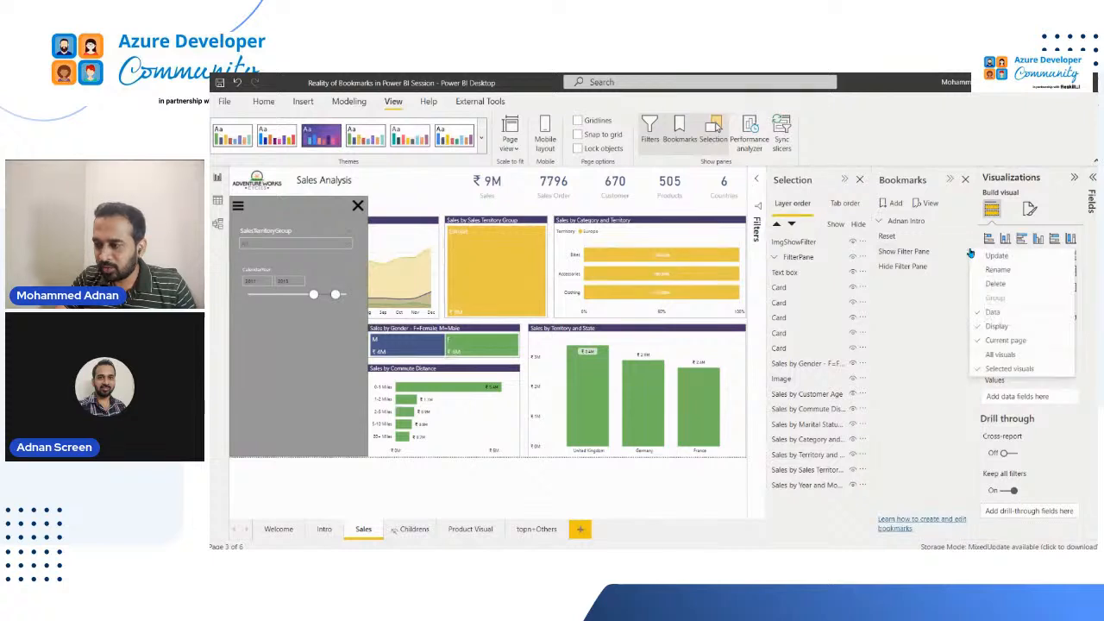
{"action": "left_click", "coordinate": [796, 243]}
{"action": "left_click", "coordinate": [796, 243]}
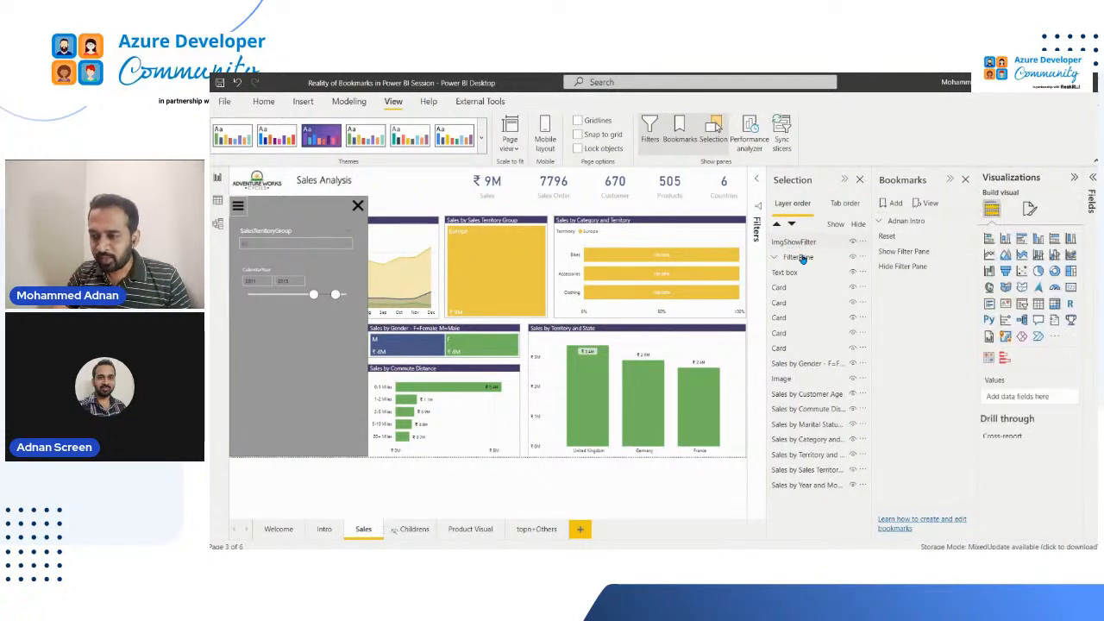
{"action": "left_click", "coordinate": [774, 258]}
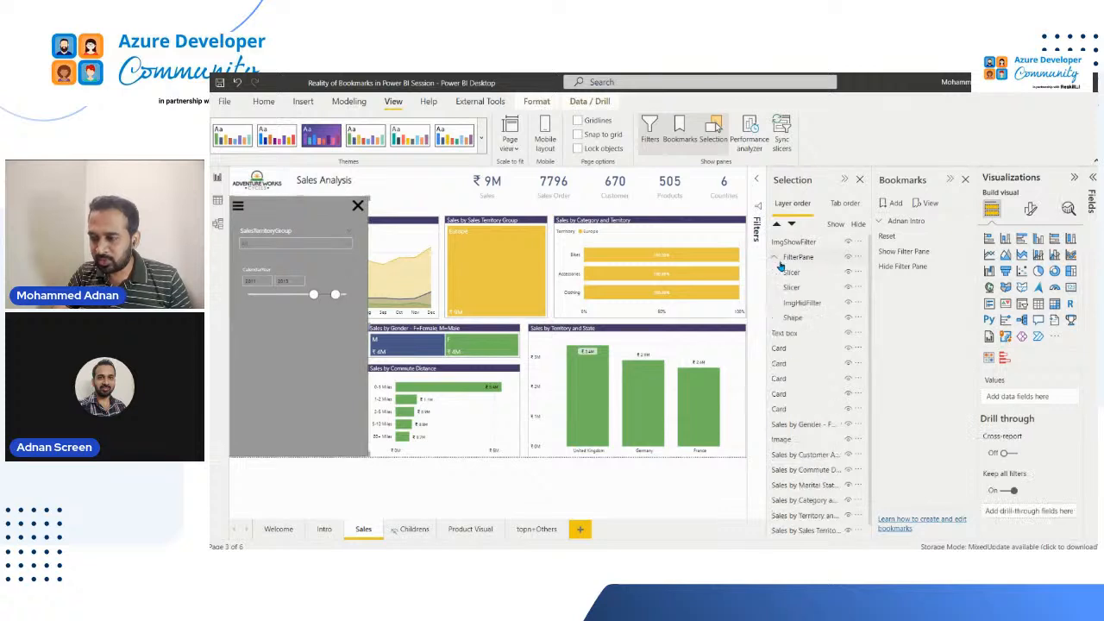
{"action": "left_click", "coordinate": [795, 315]}
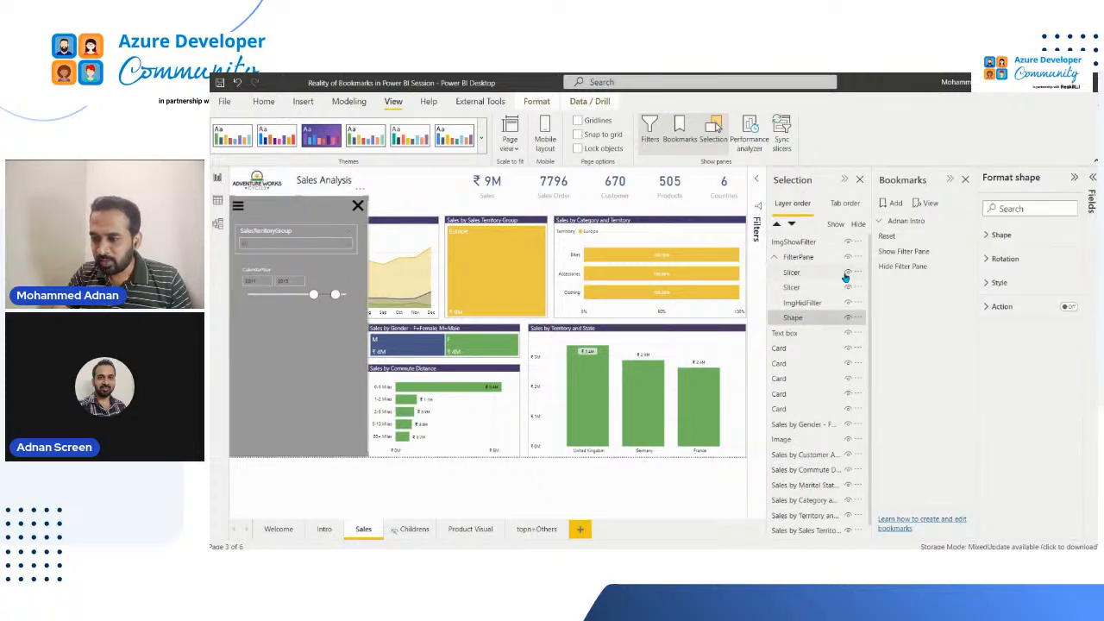
{"action": "left_click", "coordinate": [808, 273], "text": "shift"}
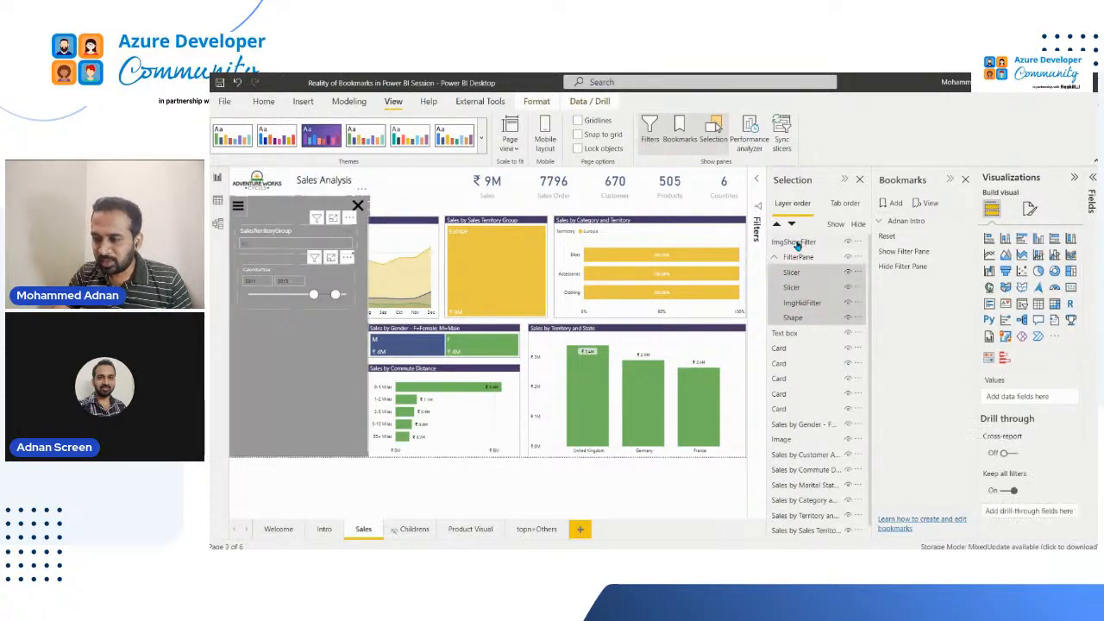
{"action": "left_click", "coordinate": [799, 245], "text": "ctrl"}
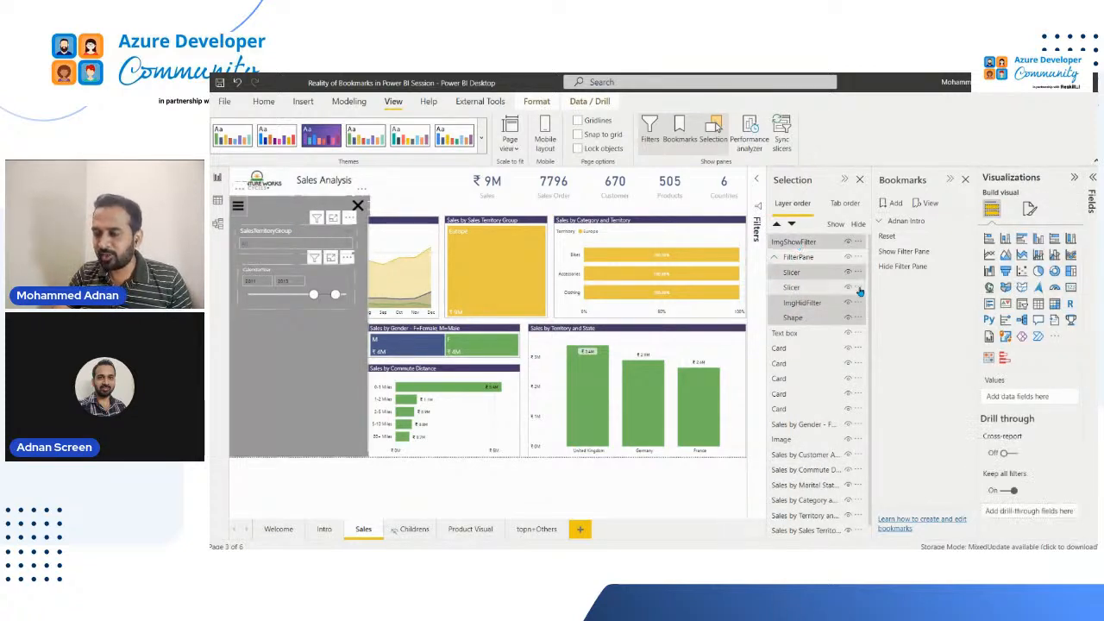
{"action": "left_click", "coordinate": [970, 251]}
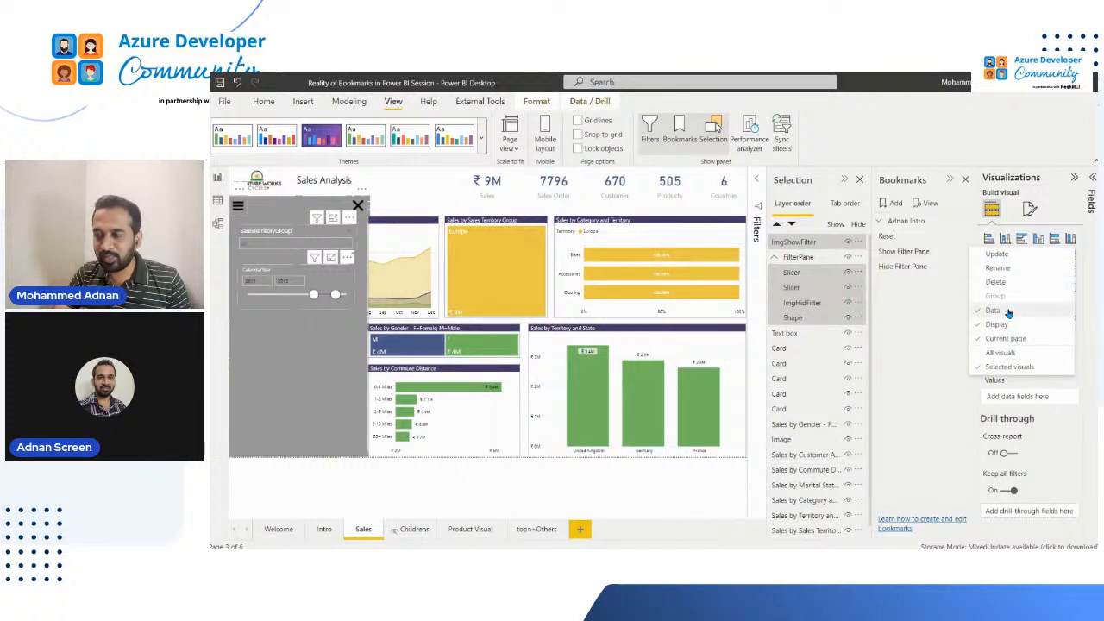
{"action": "left_click", "coordinate": [1007, 255]}
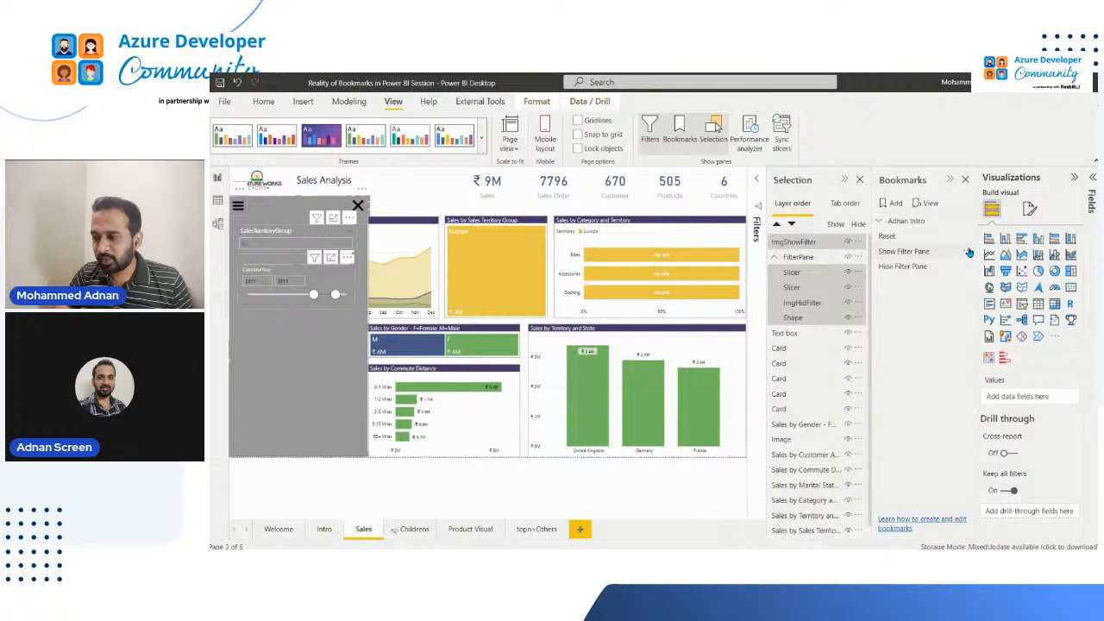
{"action": "left_click", "coordinate": [969, 251]}
{"action": "left_click", "coordinate": [1005, 257]}
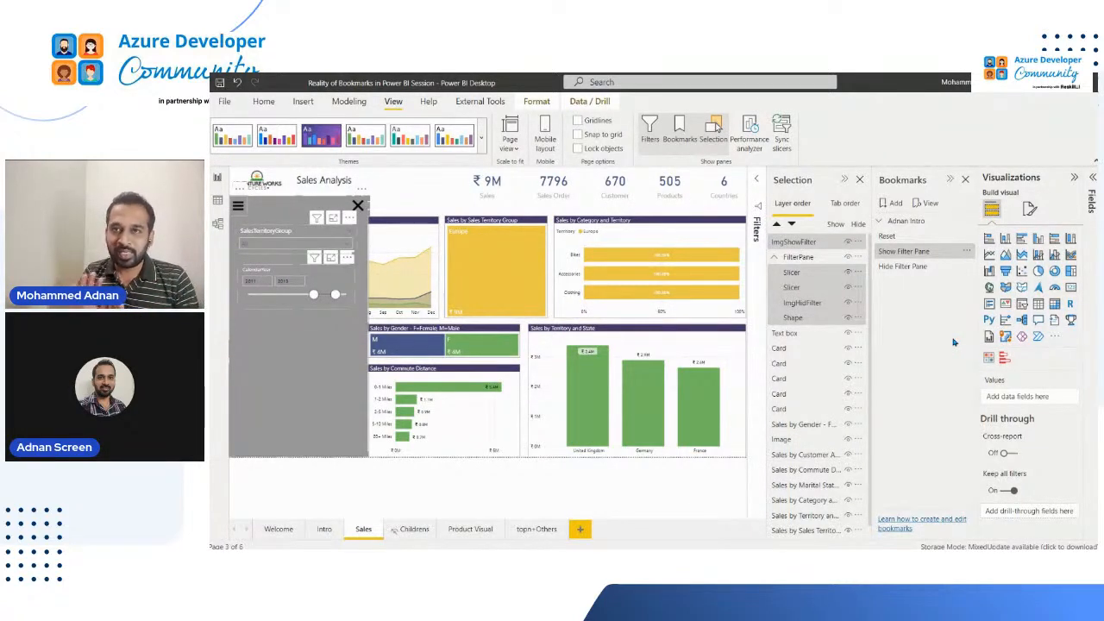
Test hiding and showing the filter pane with the X image and both bookmarks, checking the page-level SalesTerritoryGroup filter
{"action": "left_click", "coordinate": [378, 202]}
{"action": "left_click", "coordinate": [359, 207], "text": "ctrl"}
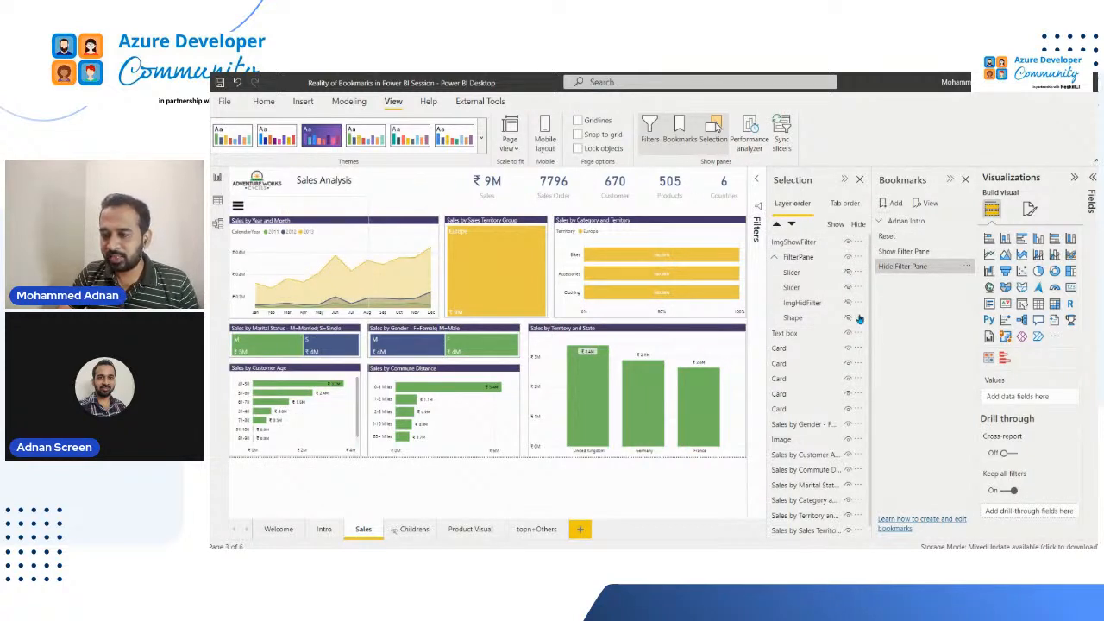
{"action": "left_click", "coordinate": [909, 252]}
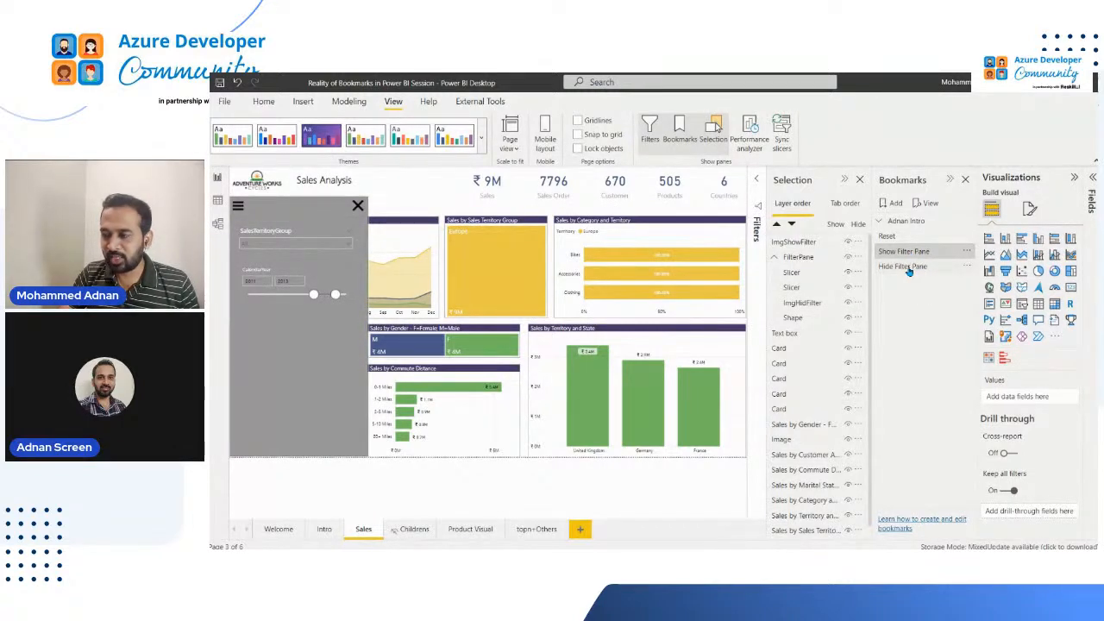
{"action": "left_click", "coordinate": [907, 268]}
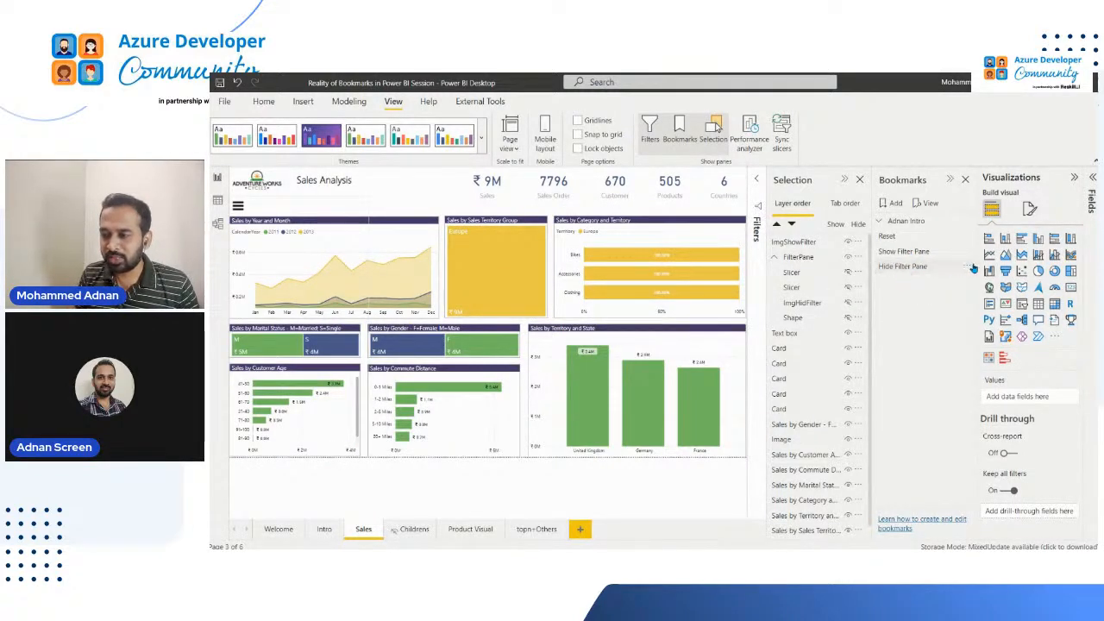
{"action": "left_click", "coordinate": [756, 233]}
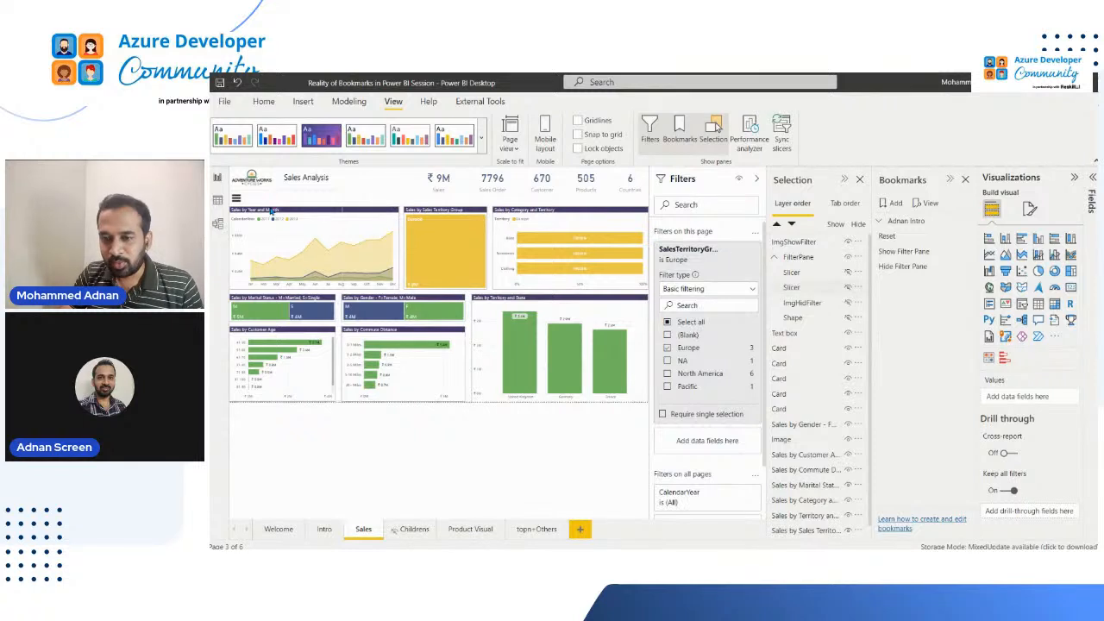
{"action": "left_click", "coordinate": [932, 251]}
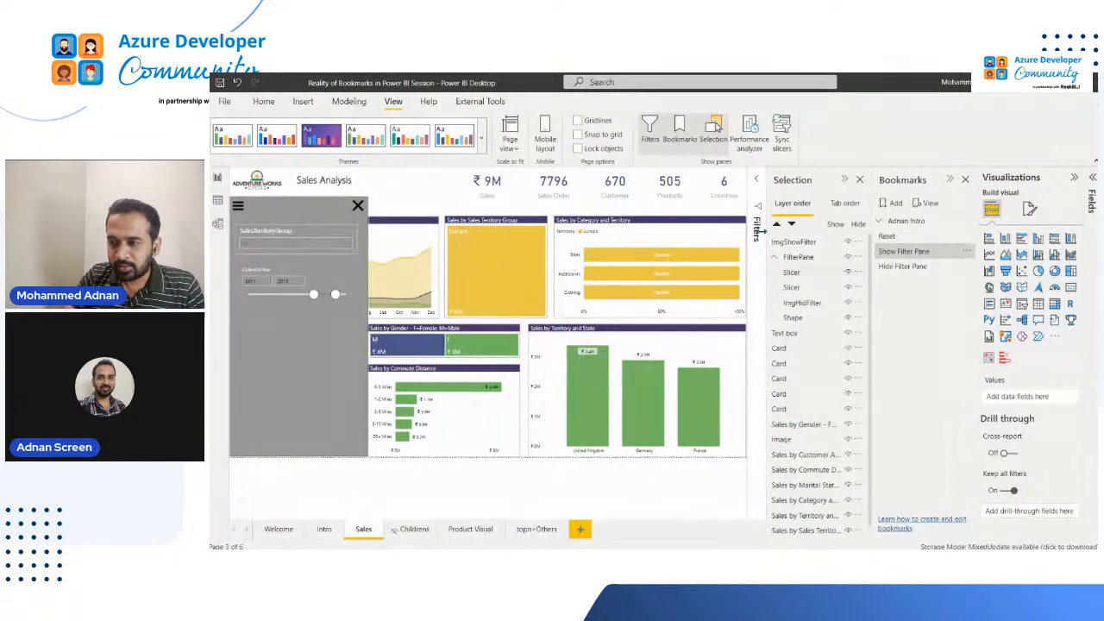
Clear the Europe filter on SalesTerritoryGroup from the page-level filters
{"action": "left_click", "coordinate": [759, 229]}
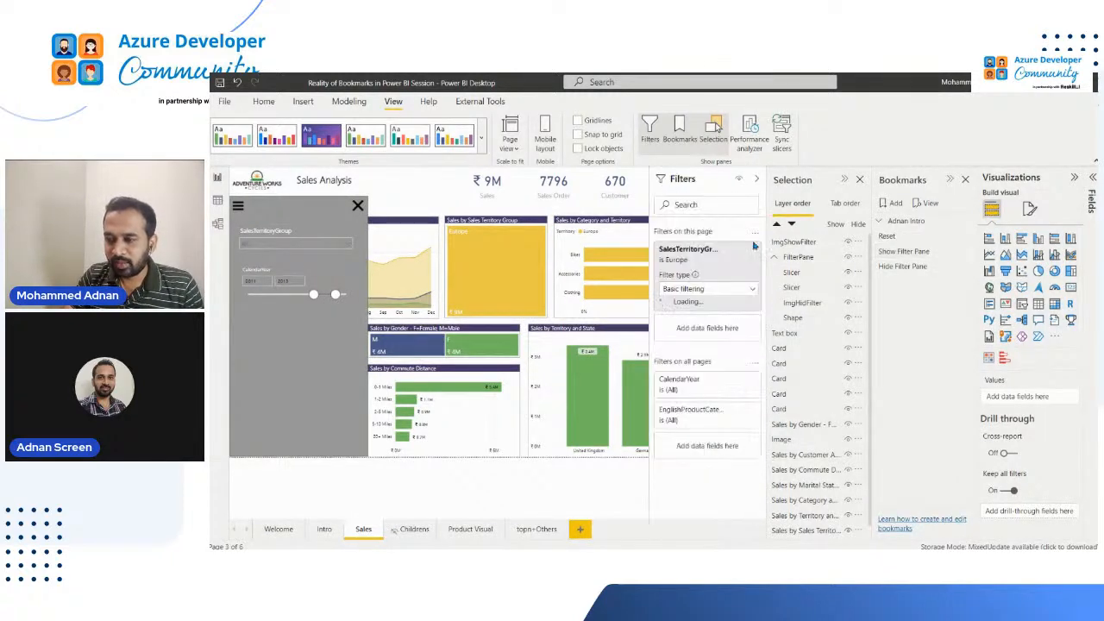
{"action": "left_click", "coordinate": [692, 190]}
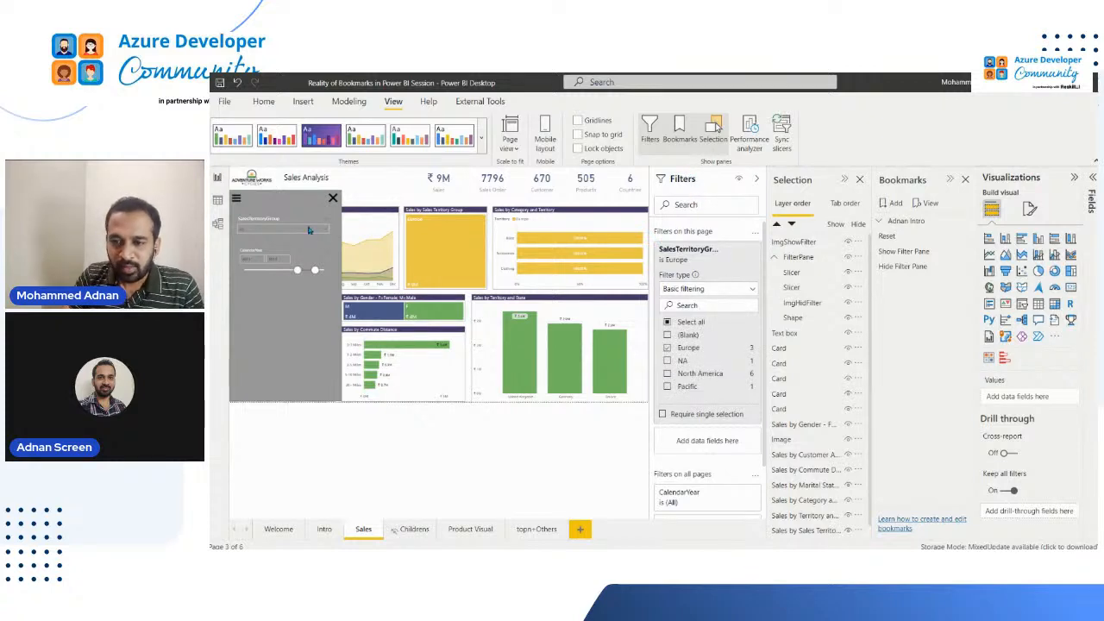
{"action": "left_click", "coordinate": [758, 224]}
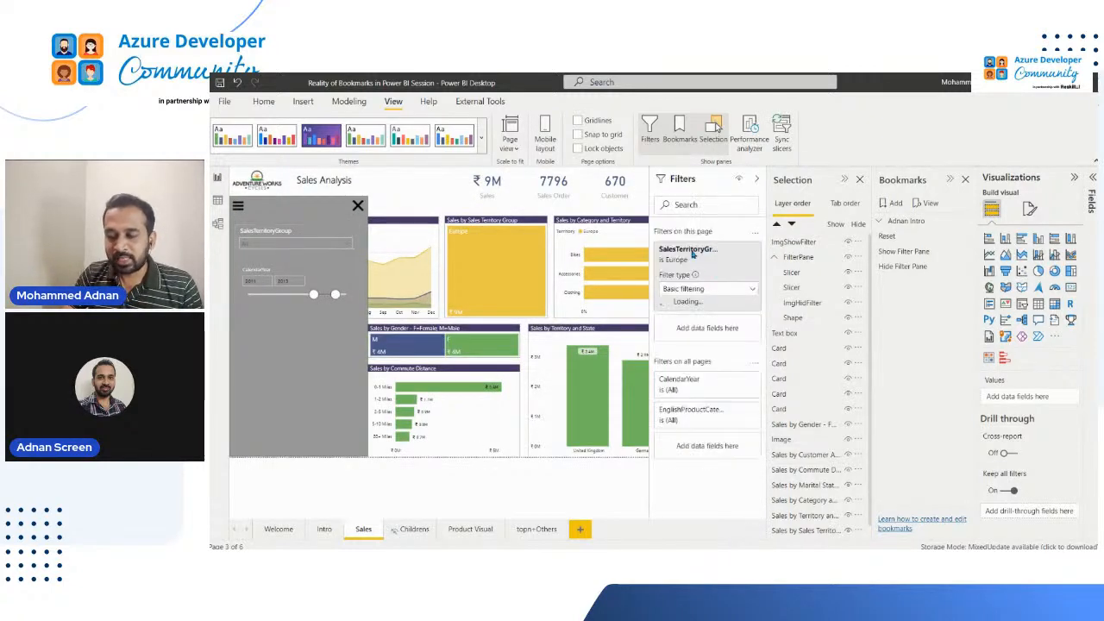
{"action": "left_click", "coordinate": [737, 266]}
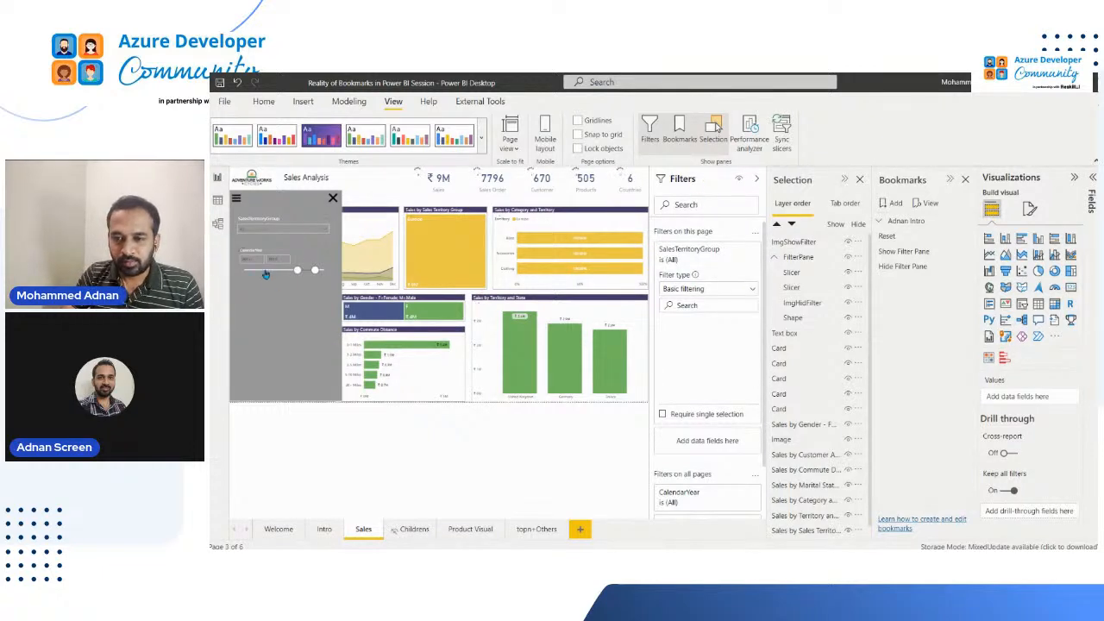
Select Europe in the SalesTerritoryGroup slicer of the filter pane
{"action": "left_click", "coordinate": [317, 245]}
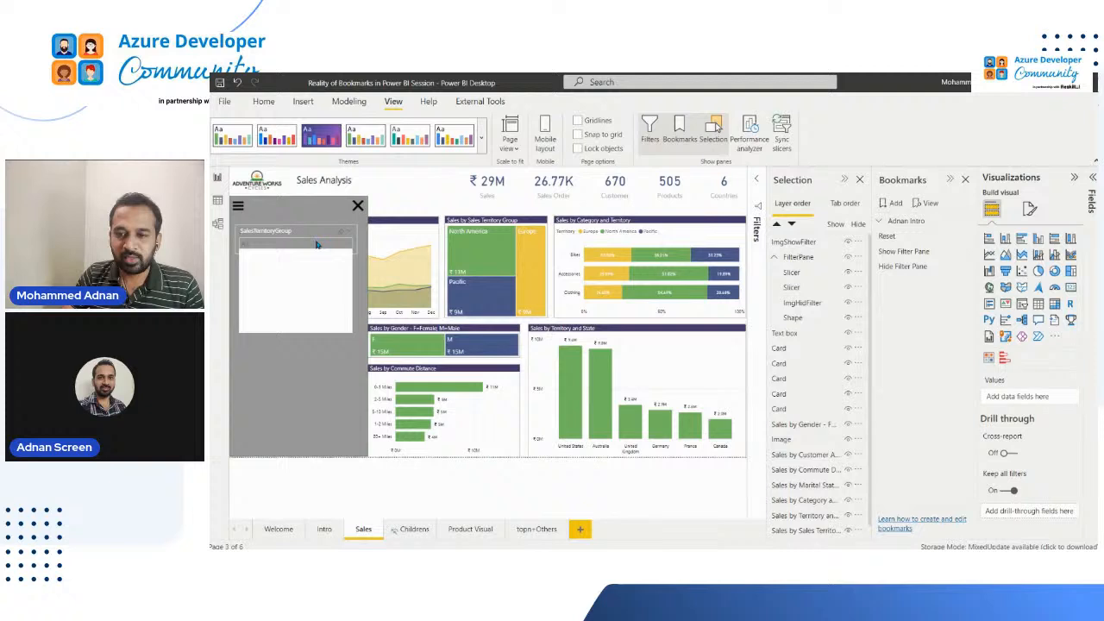
{"action": "left_click", "coordinate": [264, 247]}
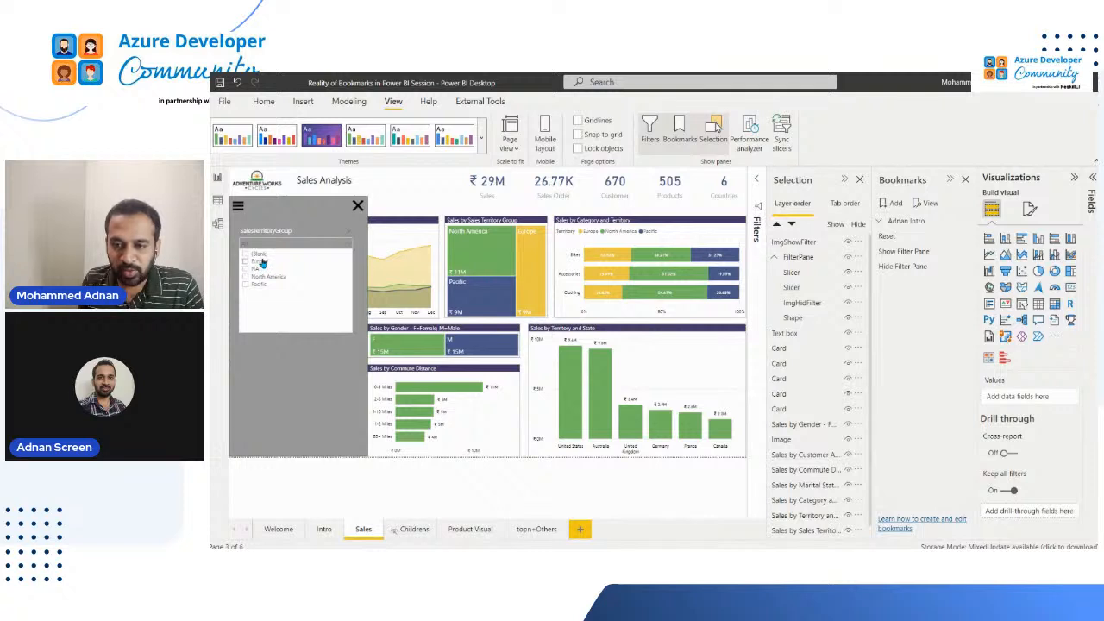
{"action": "left_click", "coordinate": [272, 262]}
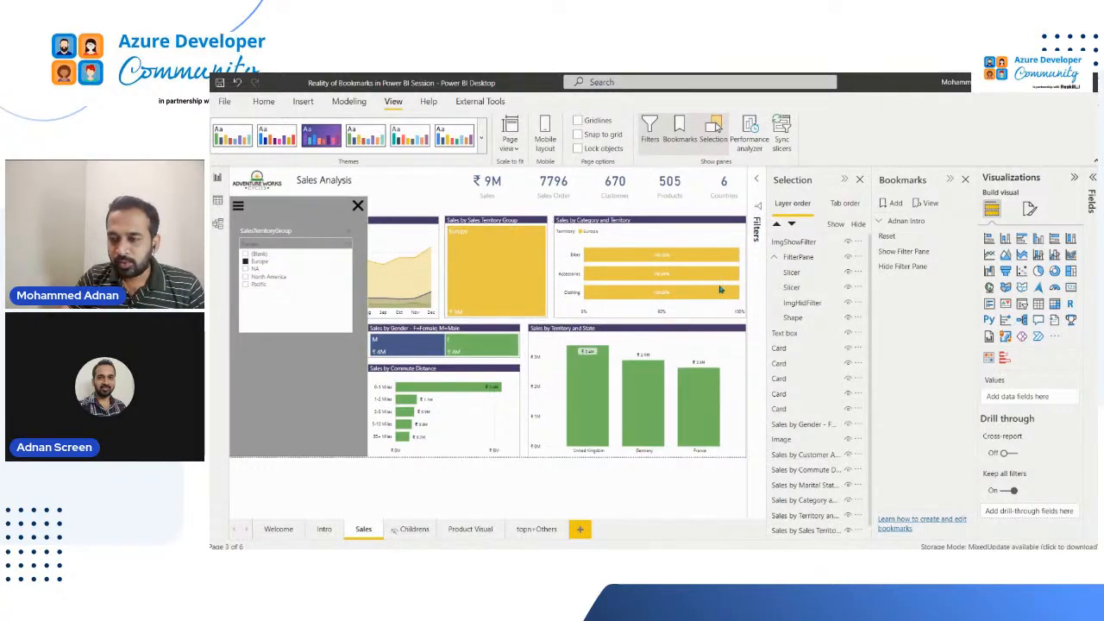
Update the Show Filter Pane bookmark with ImgShowFilter and the FilterPane group selected, and apply the Hide Filter Pane bookmark
{"action": "left_click", "coordinate": [808, 245]}
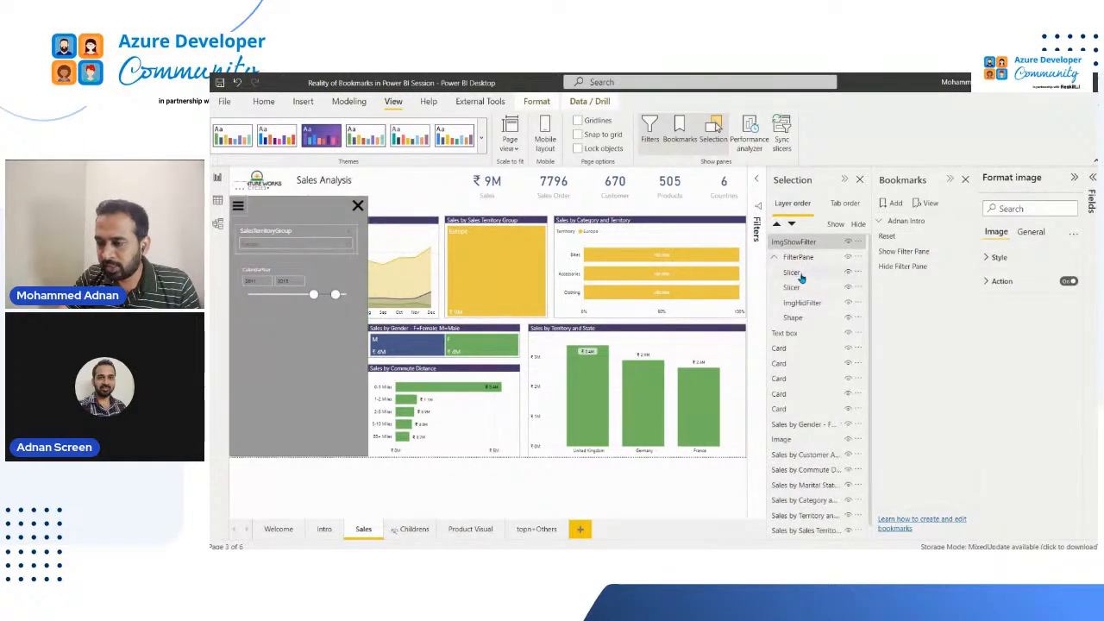
{"action": "left_click", "coordinate": [800, 291]}
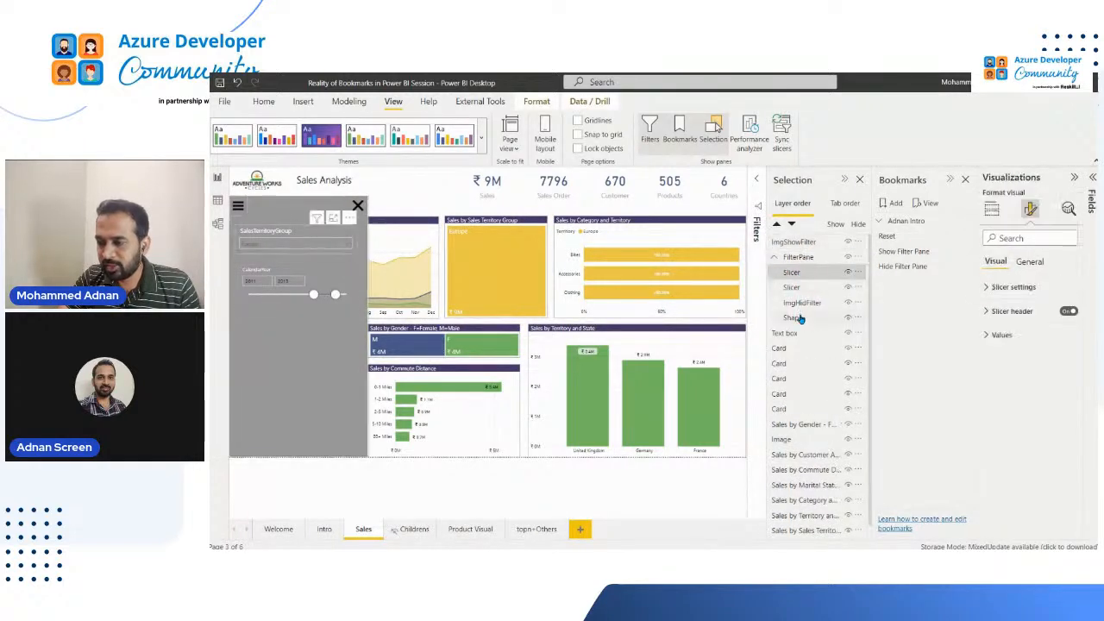
{"action": "left_click", "coordinate": [802, 256]}
{"action": "left_click", "coordinate": [801, 242], "text": "ctrl"}
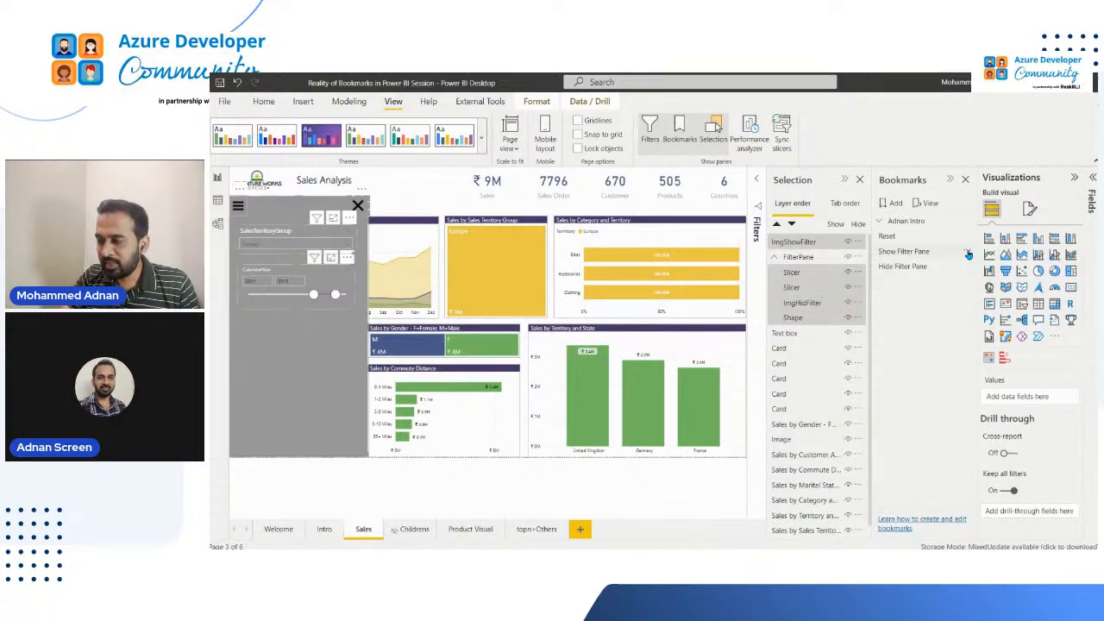
{"action": "left_click", "coordinate": [968, 254]}
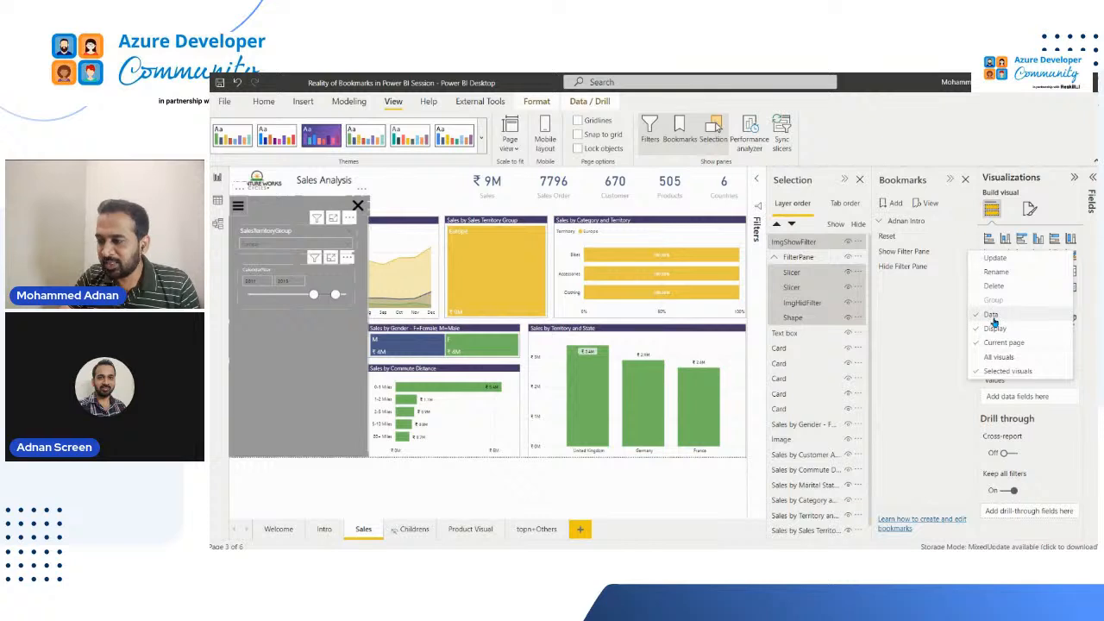
{"action": "left_click", "coordinate": [998, 261]}
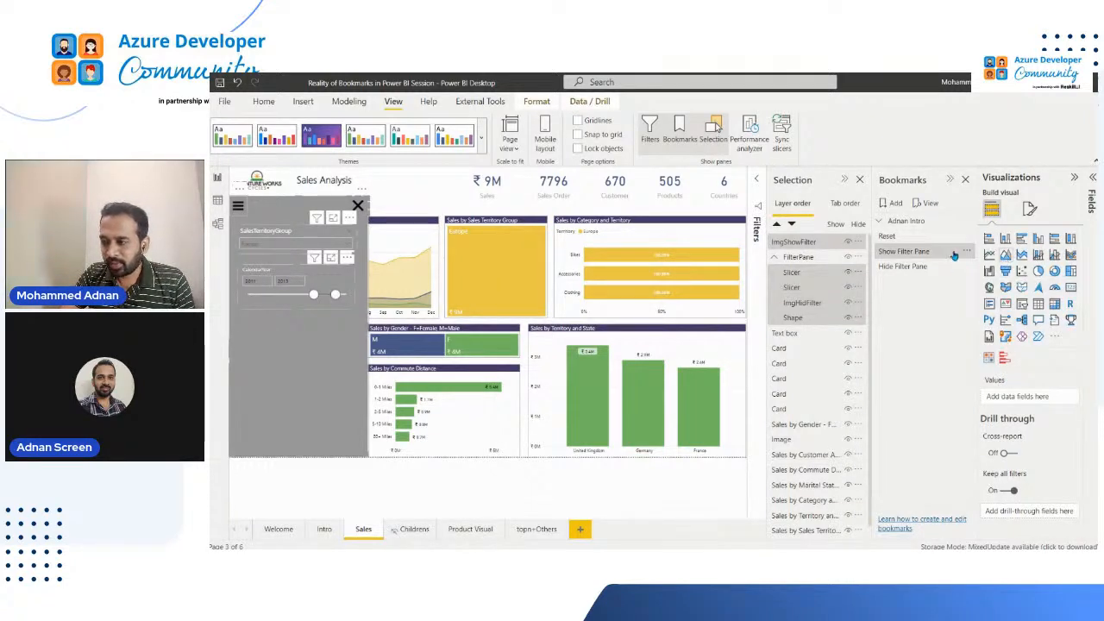
{"action": "left_click", "coordinate": [968, 252]}
{"action": "left_click", "coordinate": [1009, 263]}
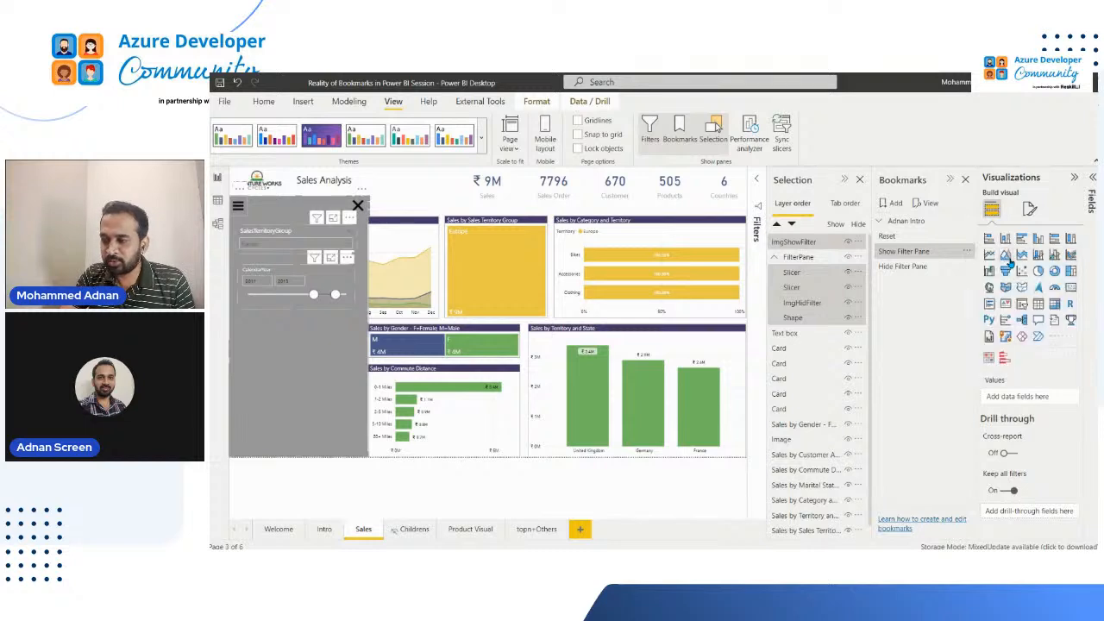
{"action": "left_click", "coordinate": [901, 266]}
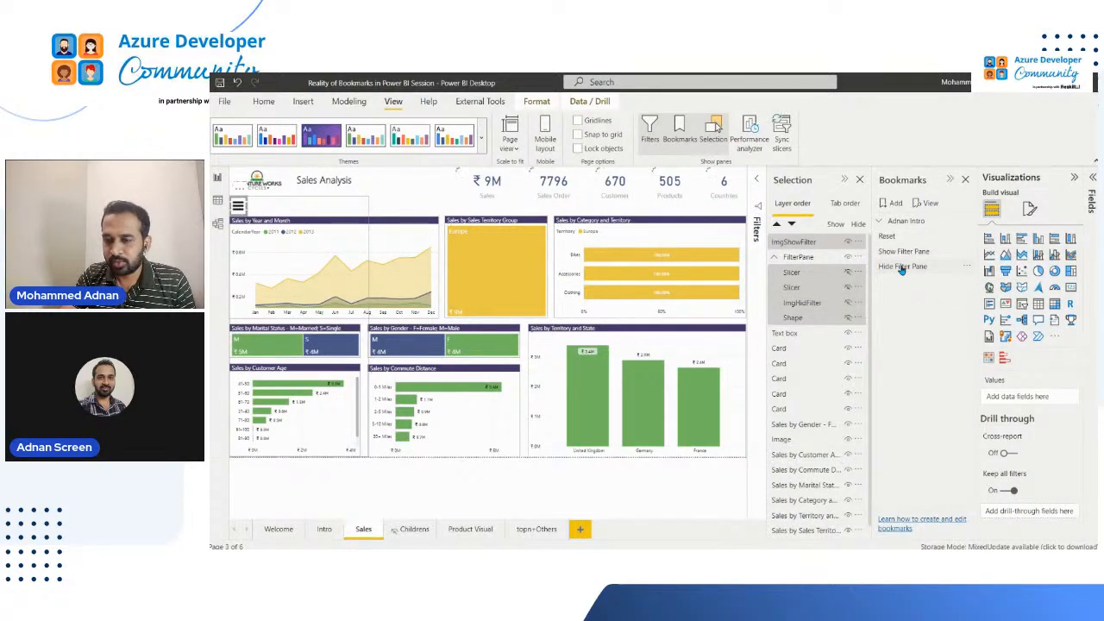
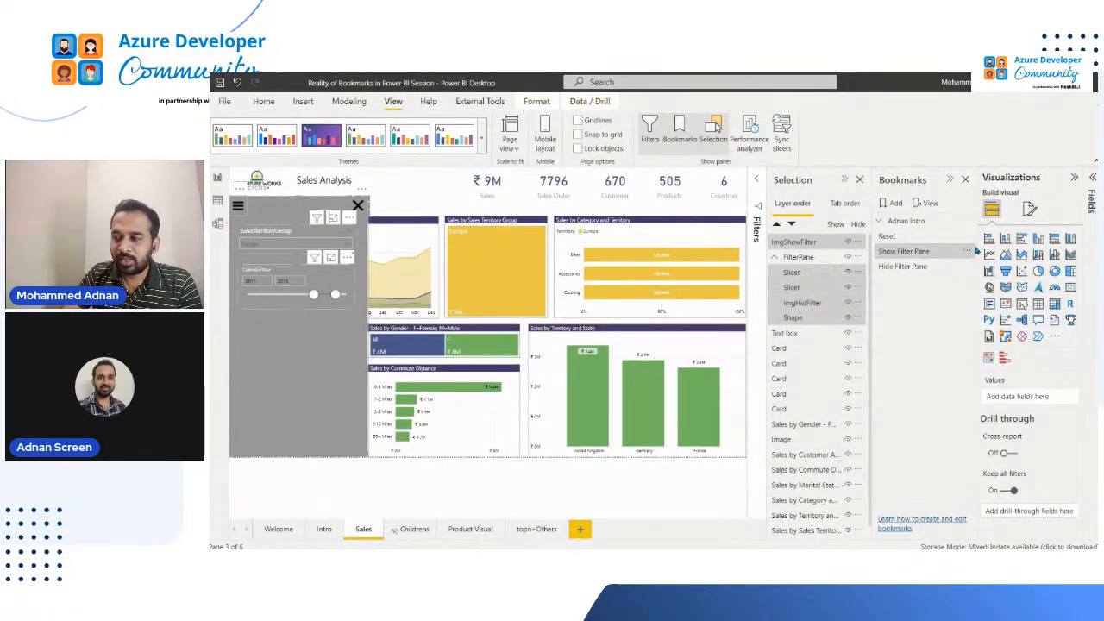
Apply the Hide Filter Pane bookmark and cross-filter the page by Pacific in the Sales by Sales Territory Group treemap
{"action": "left_click", "coordinate": [968, 254]}
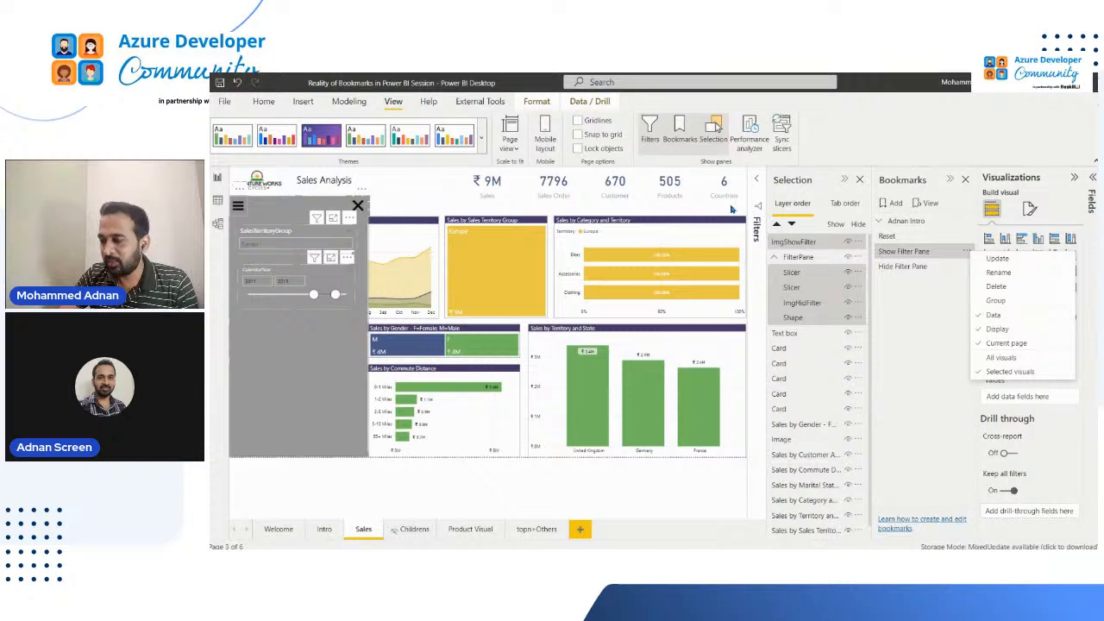
{"action": "left_click", "coordinate": [896, 270]}
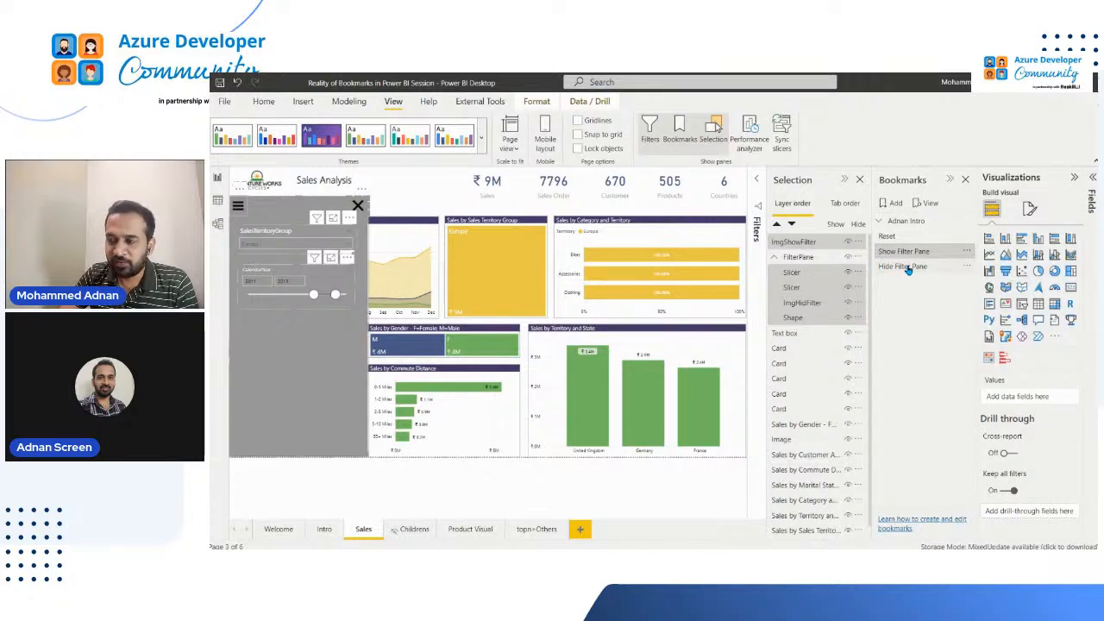
{"action": "left_click", "coordinate": [907, 270]}
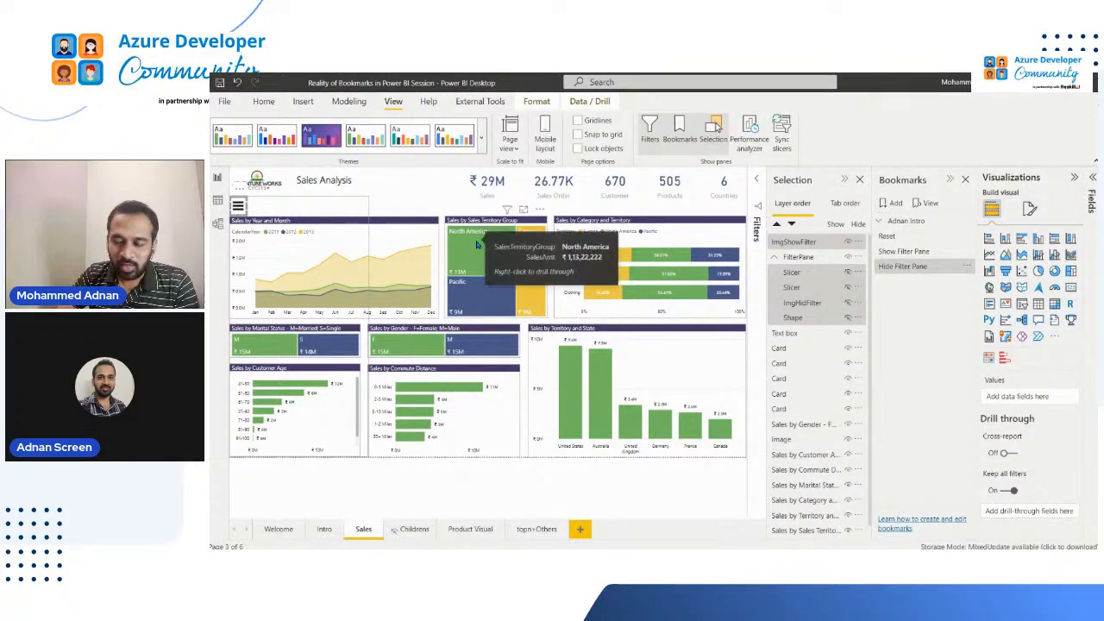
{"action": "left_click", "coordinate": [475, 291]}
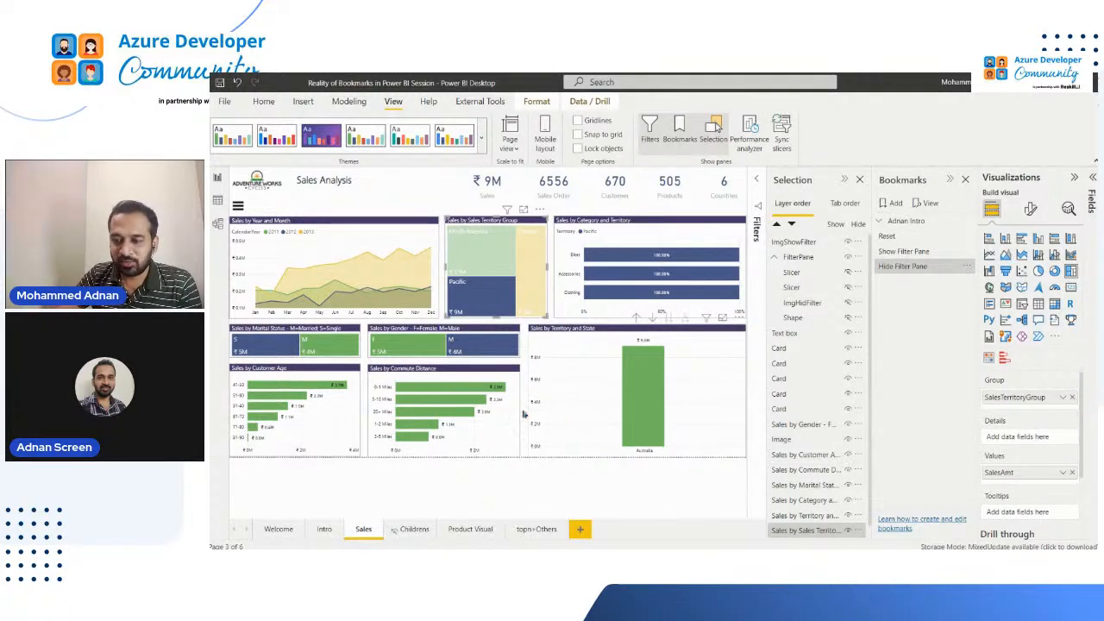
{"action": "mouse_move", "coordinate": [473, 305]}
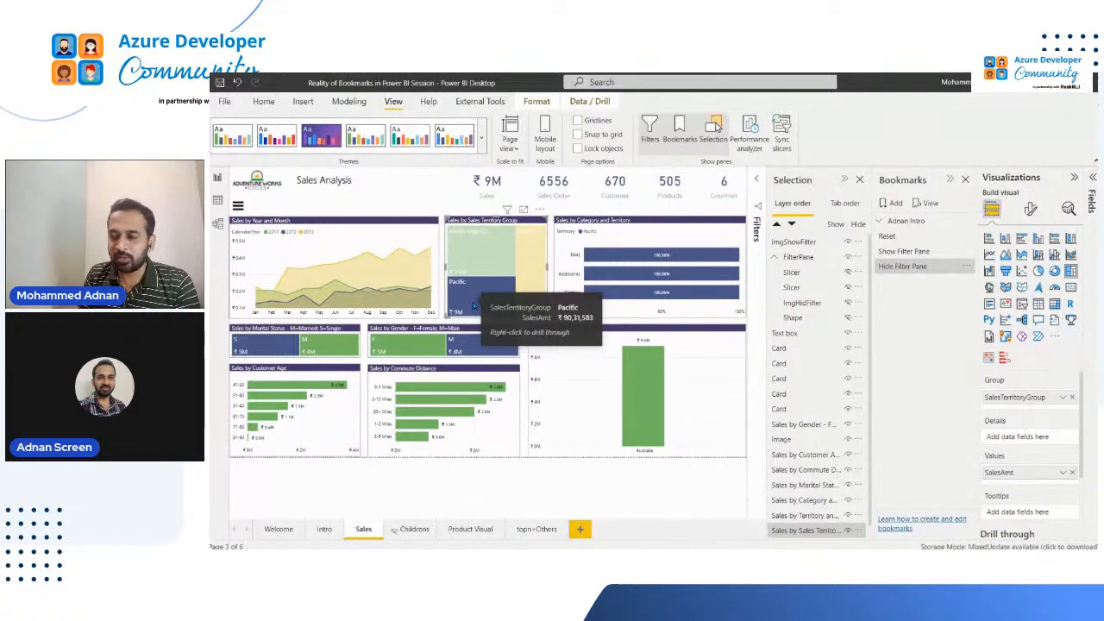
Apply the Show Filter Pane bookmark, select Europe in the Sales by Sales Territory Group treemap, and check the bookmark's options
{"action": "left_click", "coordinate": [920, 252]}
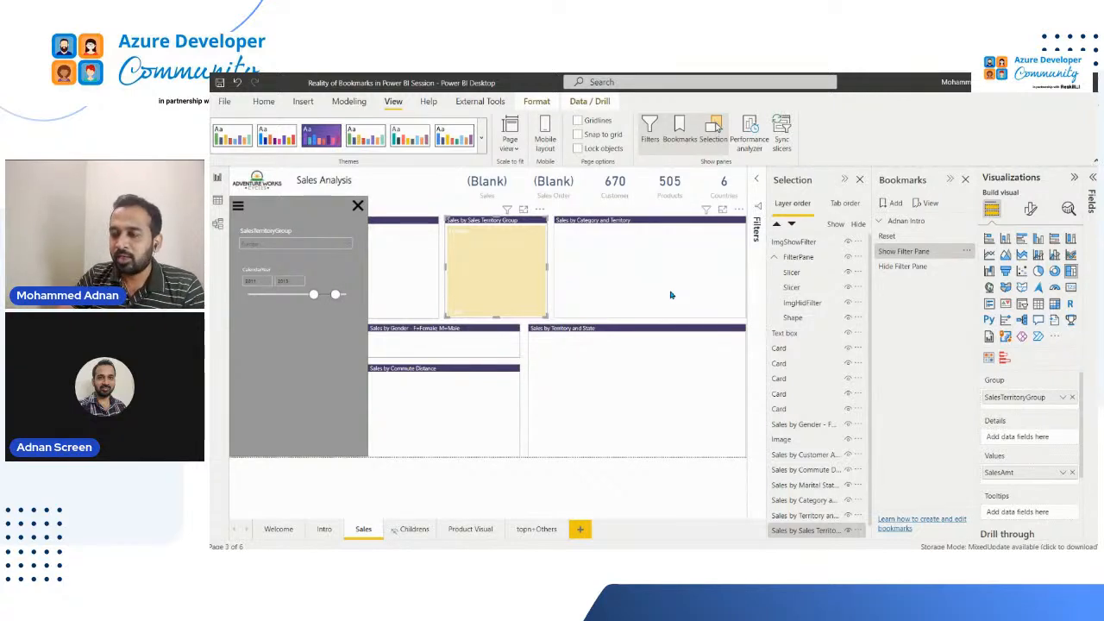
{"action": "left_click", "coordinate": [921, 252]}
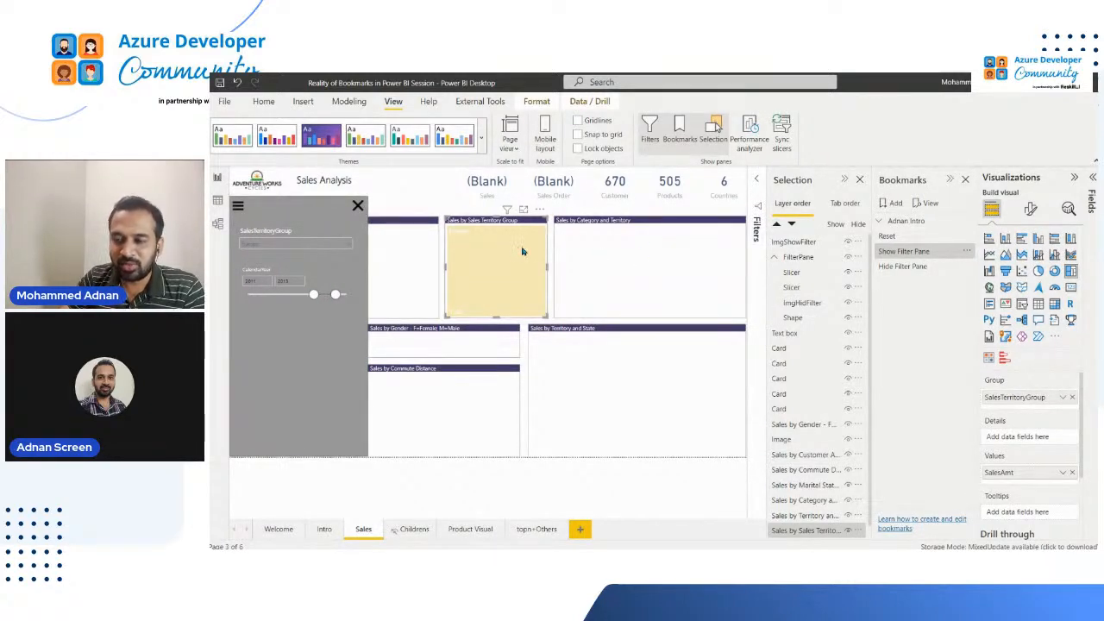
{"action": "mouse_move", "coordinate": [517, 260]}
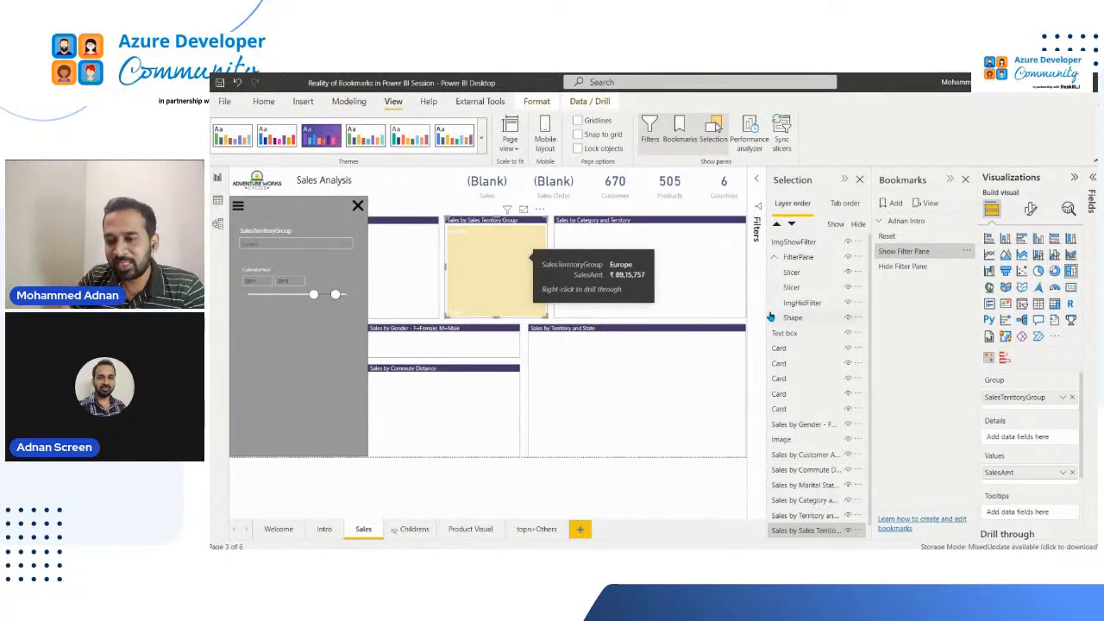
{"action": "left_click", "coordinate": [520, 265]}
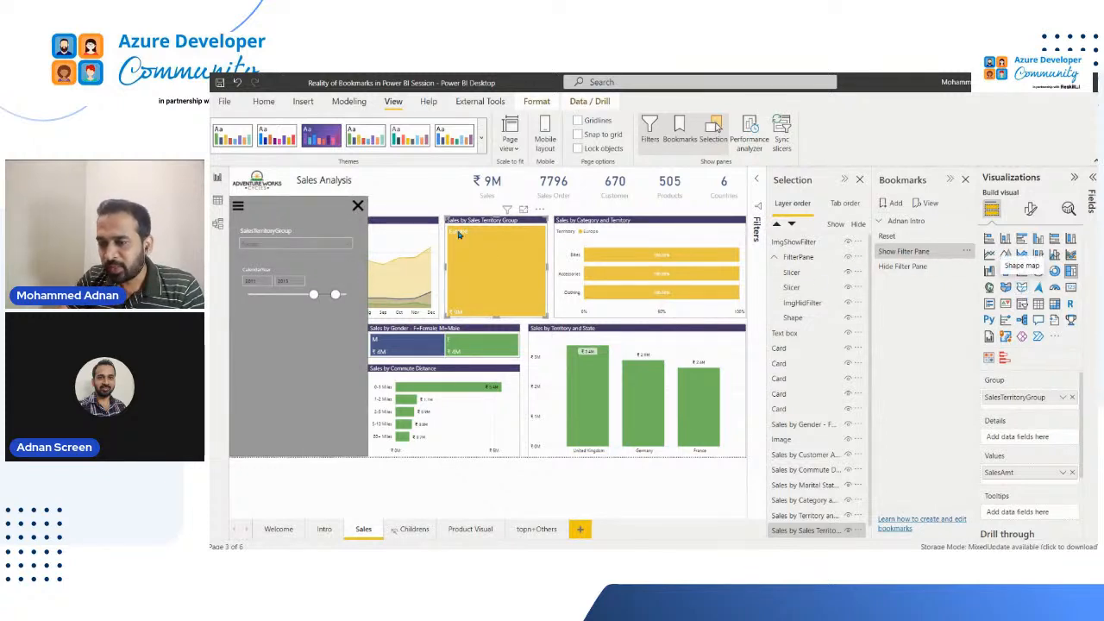
{"action": "left_click", "coordinate": [967, 252]}
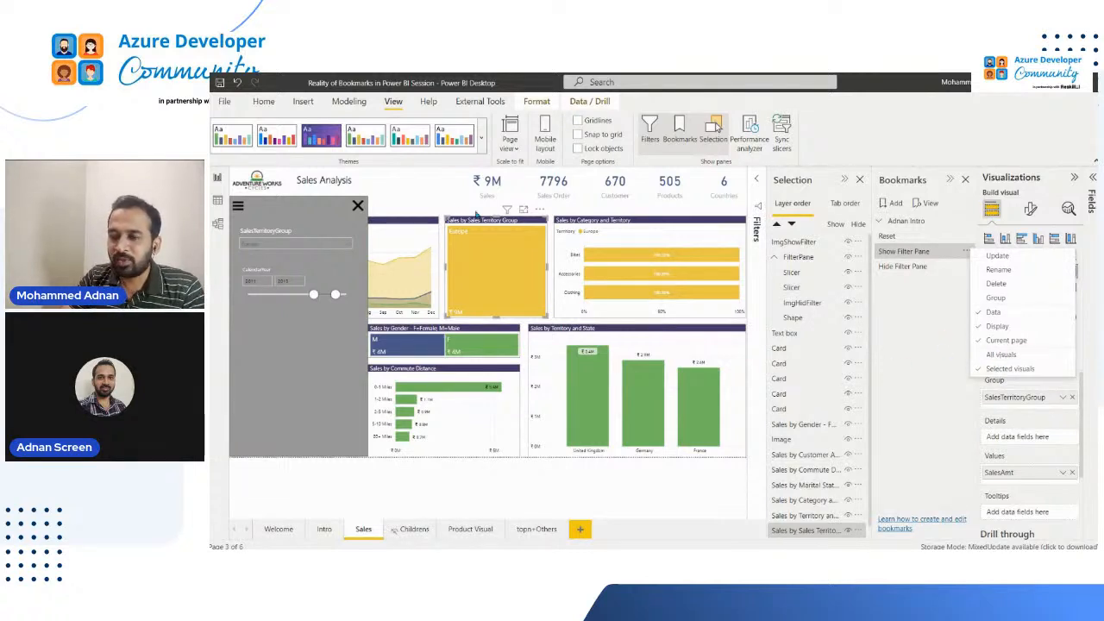
{"action": "left_click", "coordinate": [434, 188]}
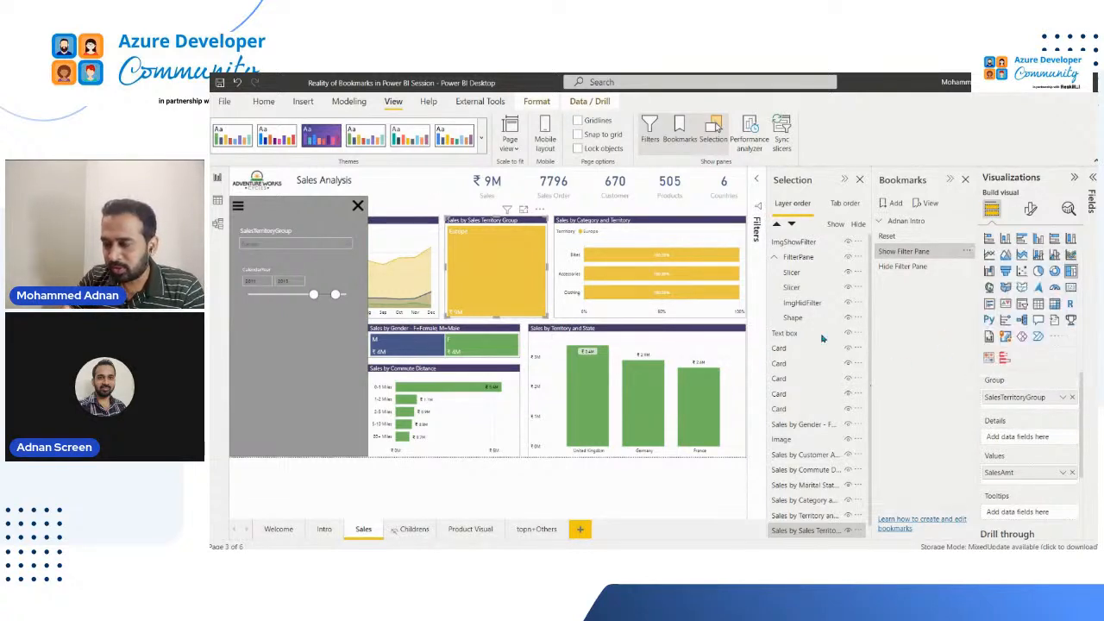
Clear the SalesTerritoryGroup slicer in the filter pane and add a new bookmark named All Visual
{"action": "left_click", "coordinate": [342, 234]}
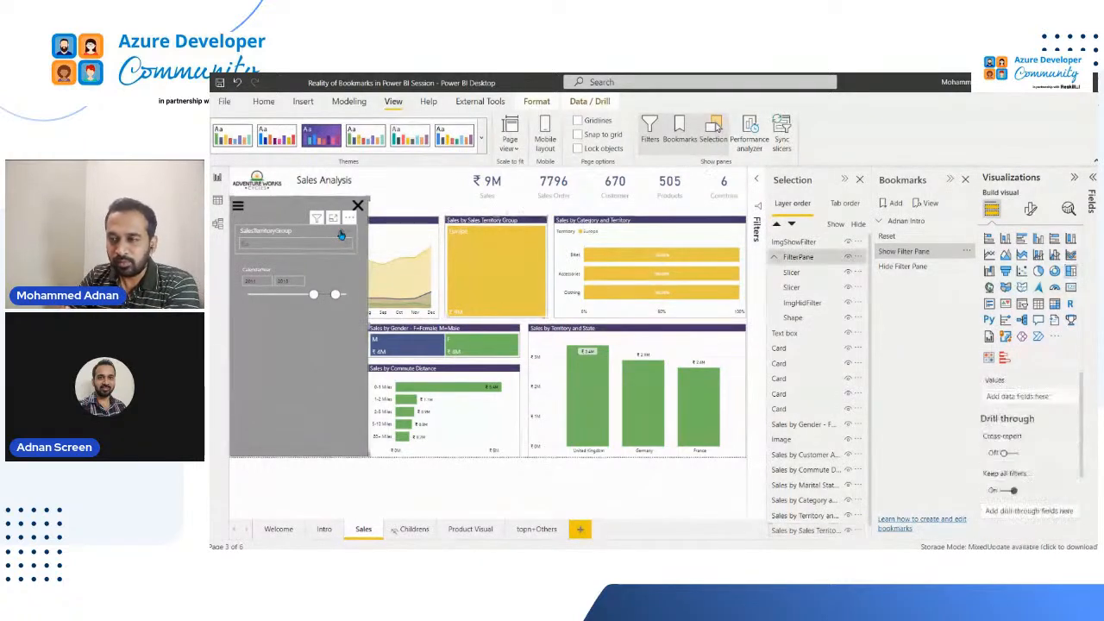
{"action": "left_click", "coordinate": [892, 203]}
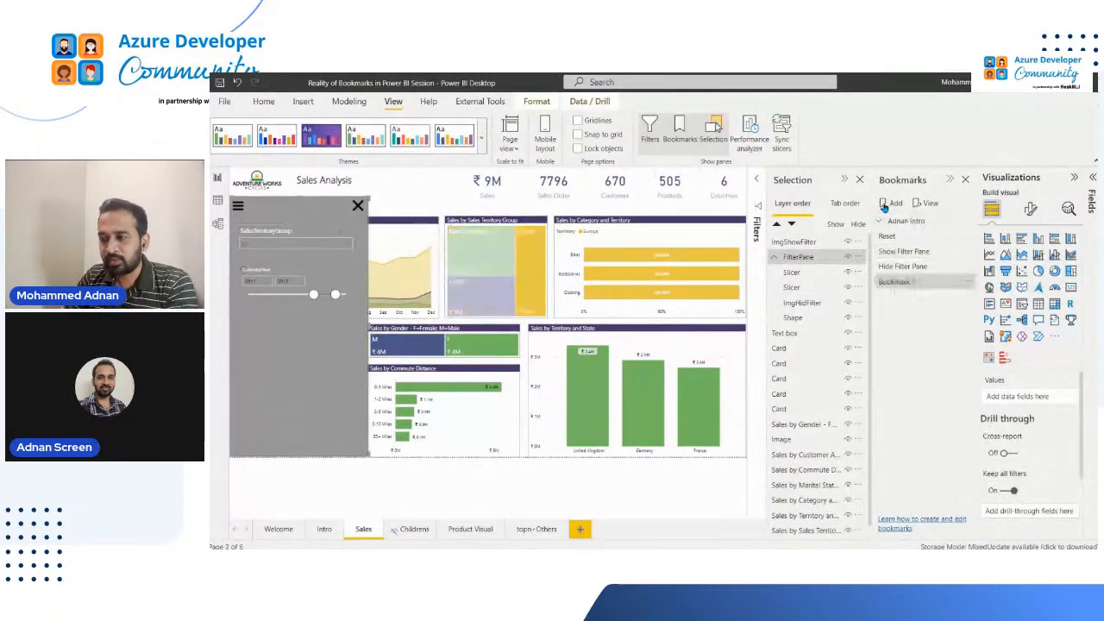
{"action": "double_click", "coordinate": [907, 281]}
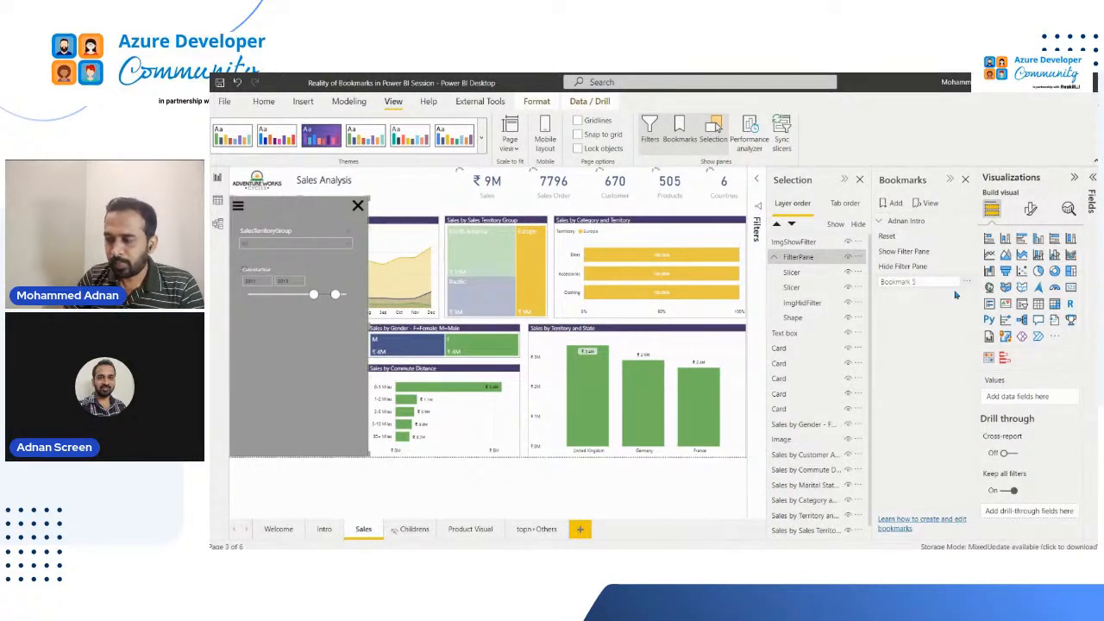
{"action": "type", "text": "All Visual"}
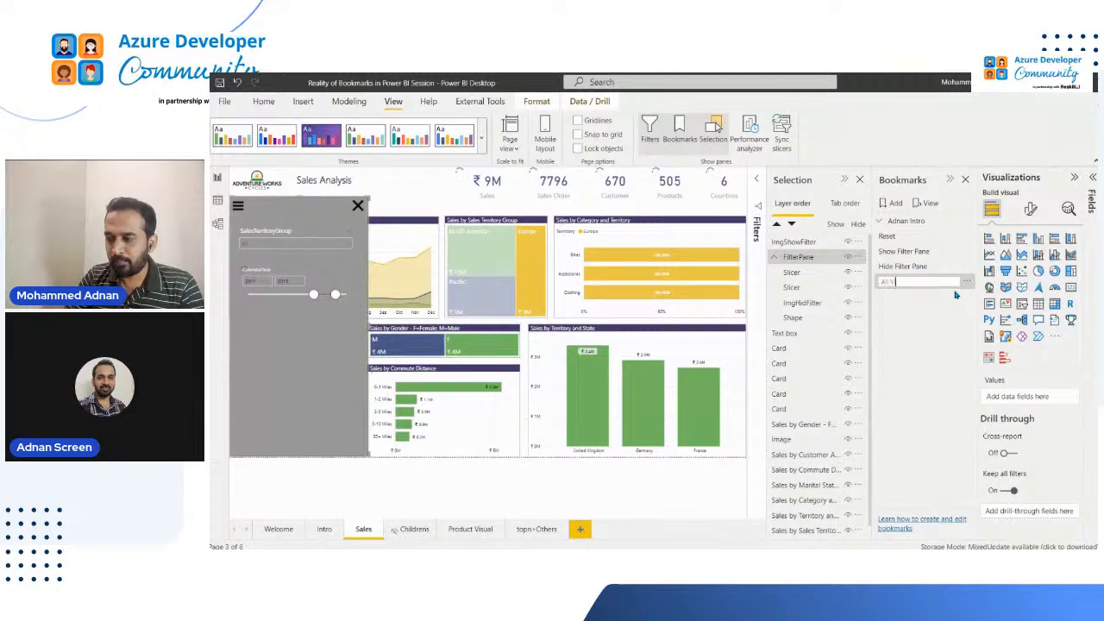
{"action": "key", "text": "Return"}
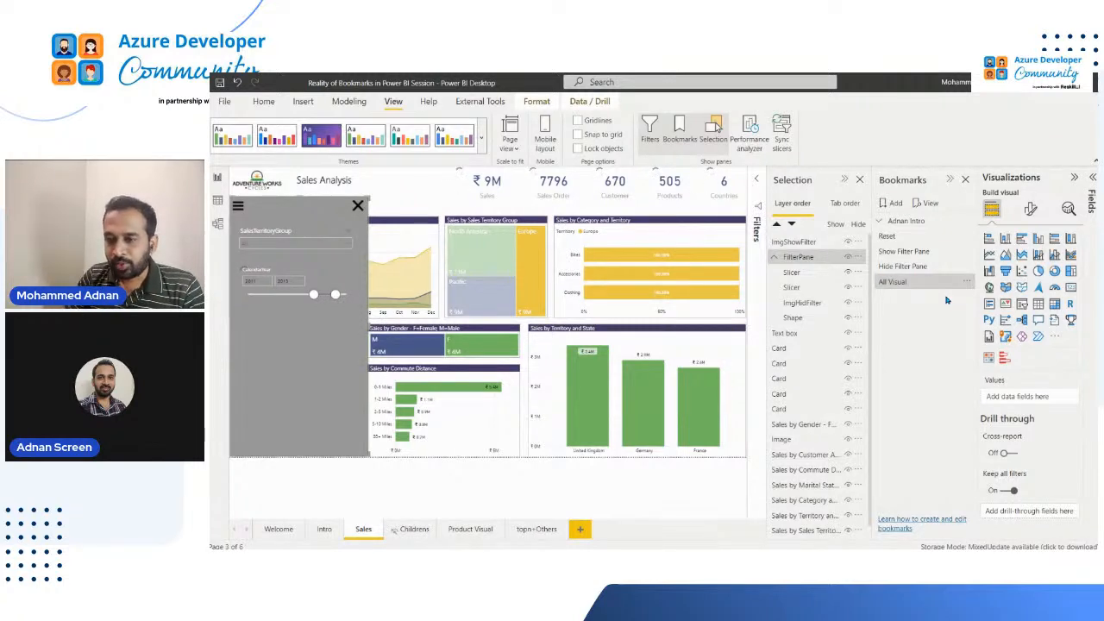
Clear the treemap's Europe selection and set the page-level SalesTerritoryGroup filter to Europe
{"action": "left_click", "coordinate": [543, 255]}
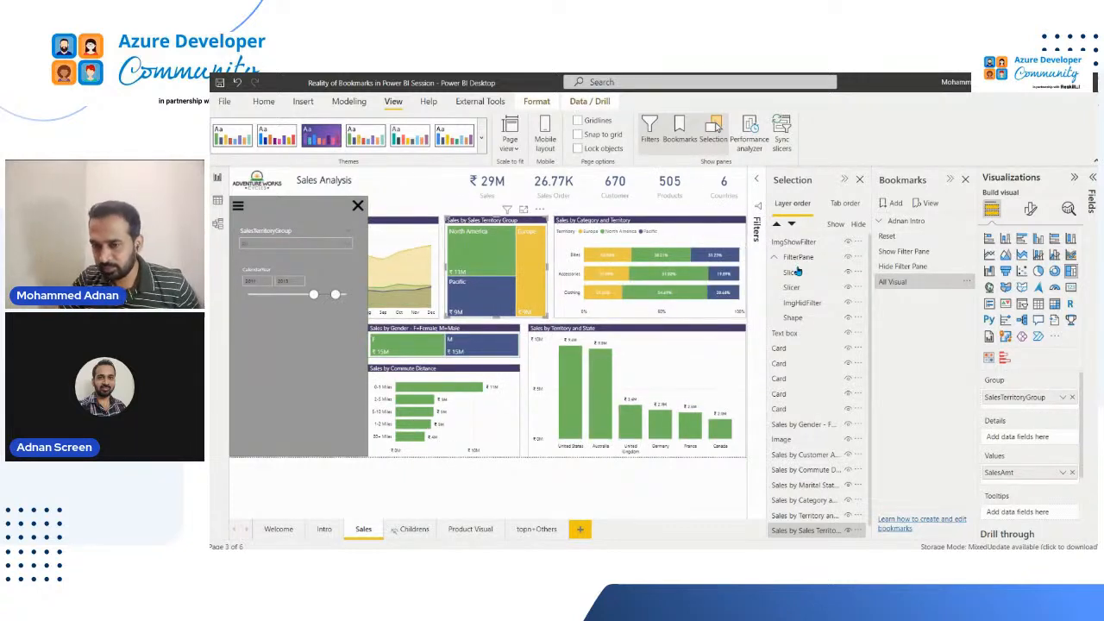
{"action": "left_click", "coordinate": [967, 282]}
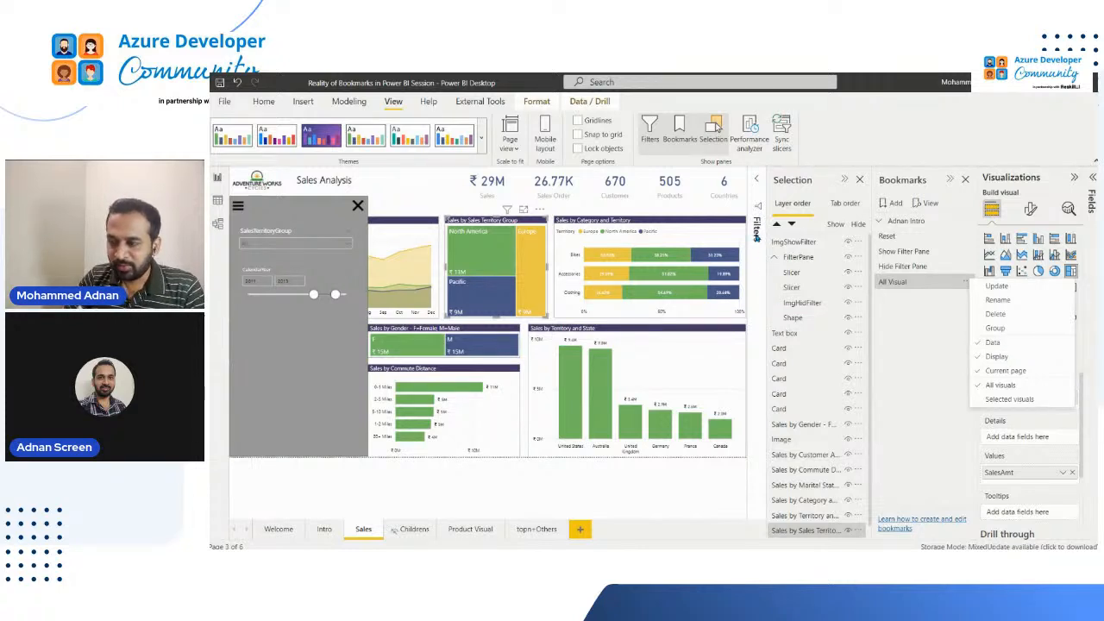
{"action": "left_click", "coordinate": [757, 230]}
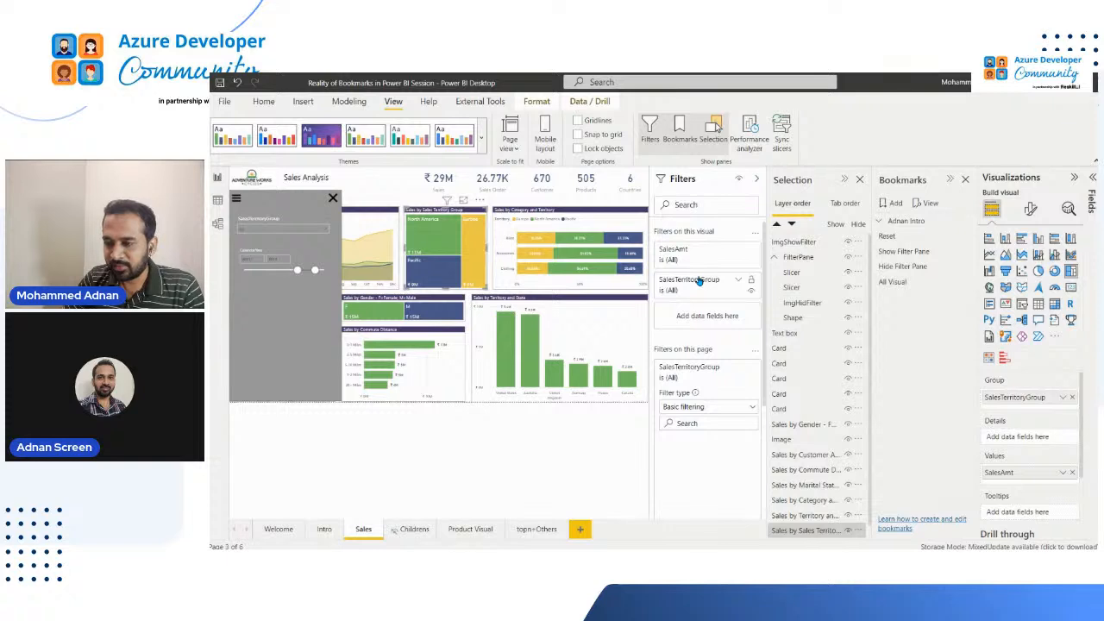
{"action": "left_click", "coordinate": [697, 284]}
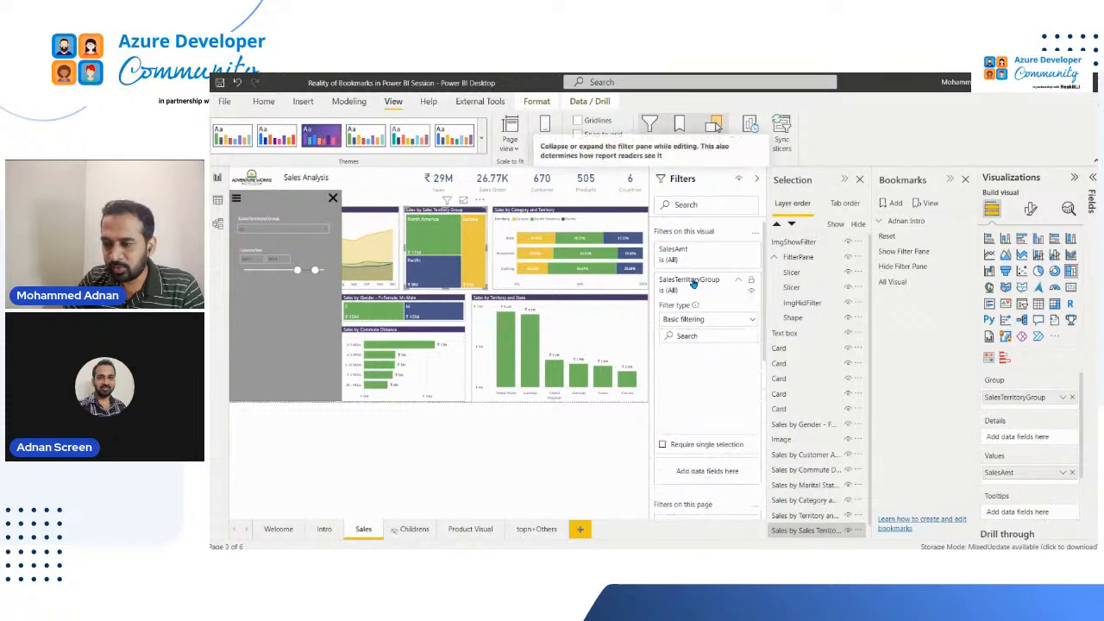
{"action": "left_click", "coordinate": [553, 201]}
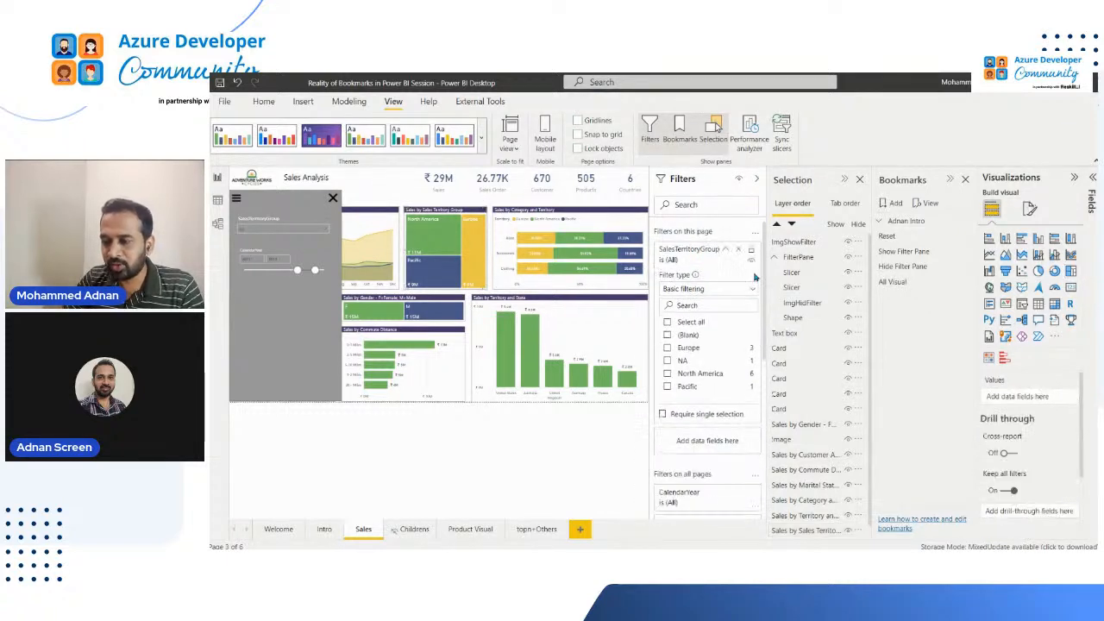
{"action": "left_click", "coordinate": [693, 350]}
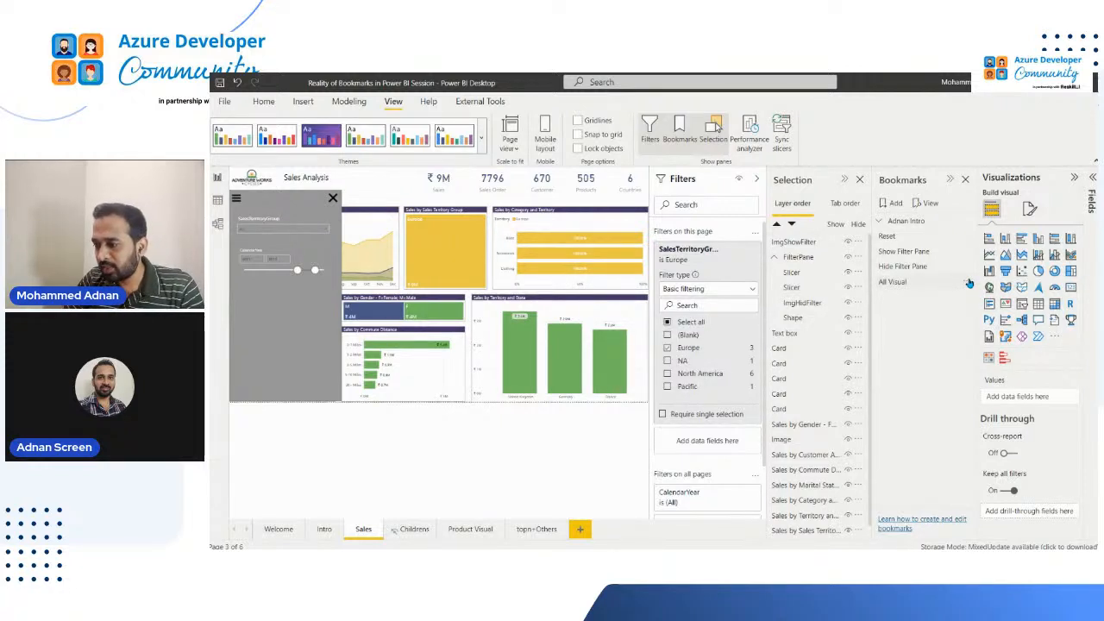
Update the All Visual bookmark with the Europe page filter and review its options
{"action": "left_click", "coordinate": [969, 283]}
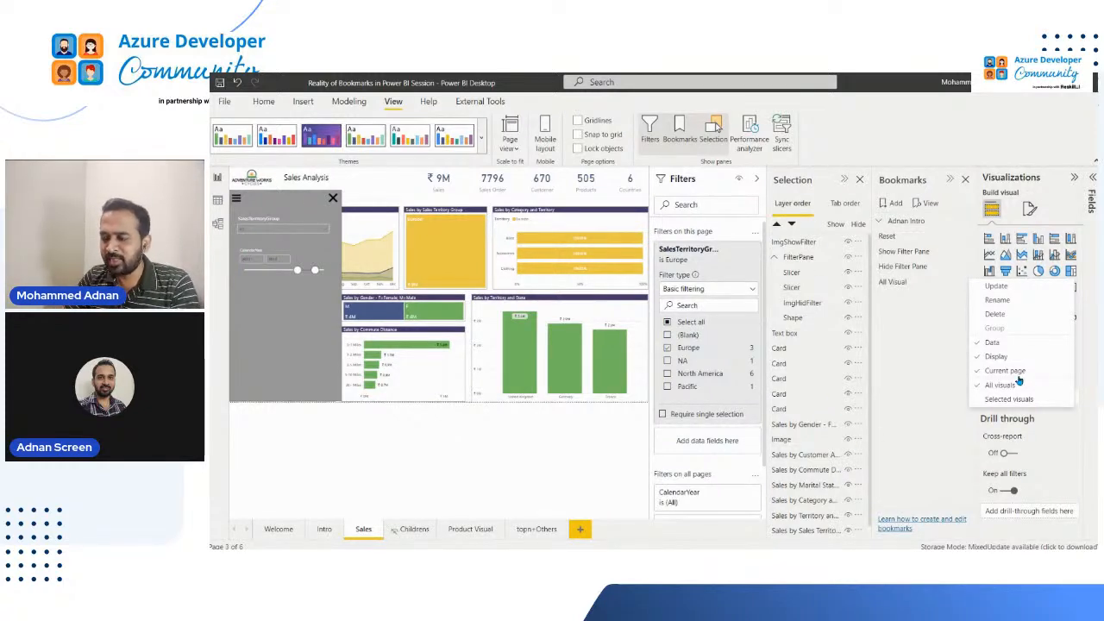
{"action": "left_click", "coordinate": [1015, 287]}
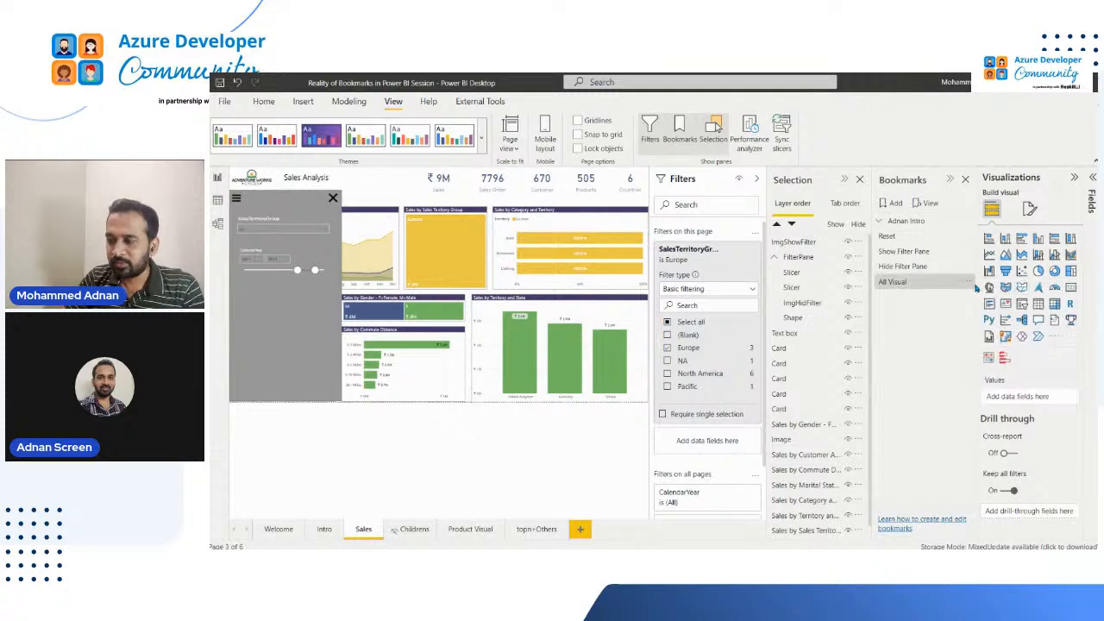
{"action": "left_click", "coordinate": [968, 284]}
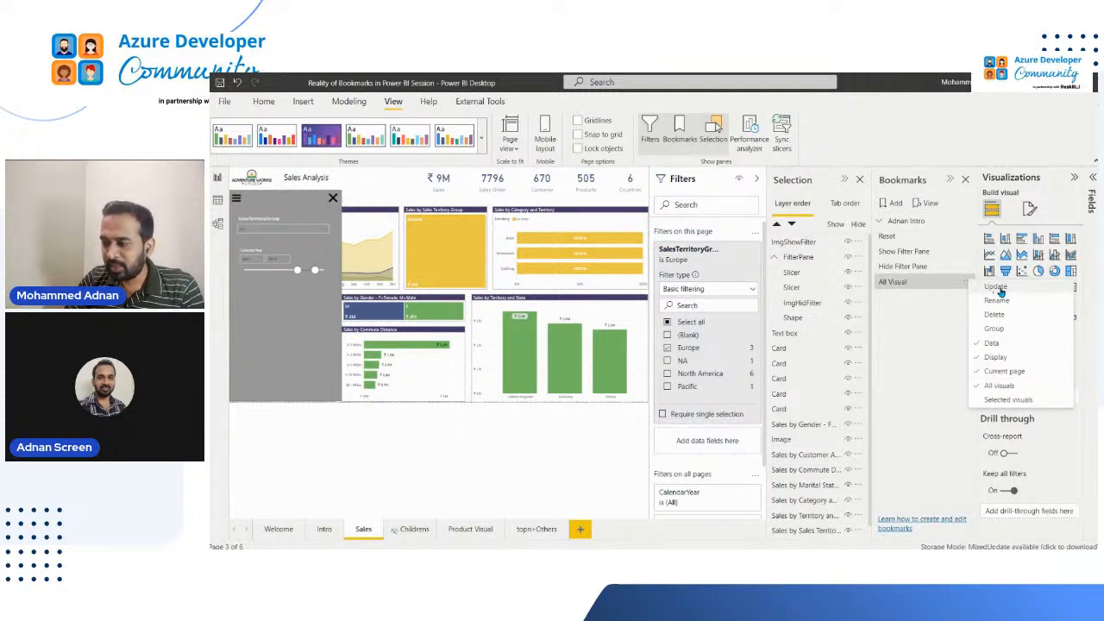
{"action": "left_click", "coordinate": [963, 321]}
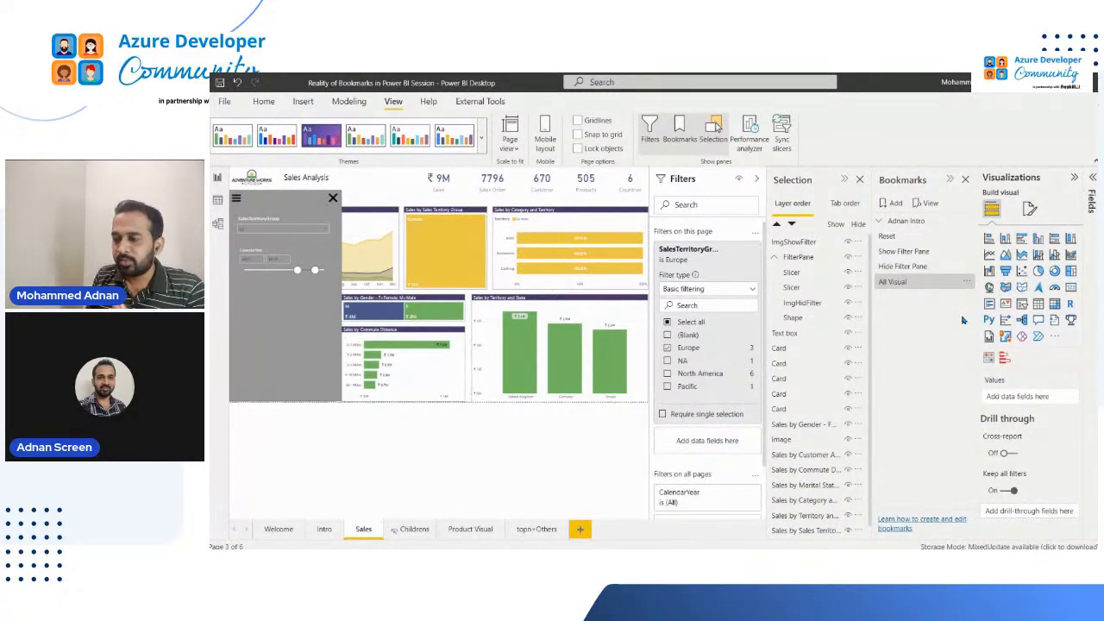
Apply the All Visual, Hide Filter Pane and Show Filter Pane bookmarks in turn and return to All Visual, comparing the page filters
{"action": "left_click", "coordinate": [912, 281]}
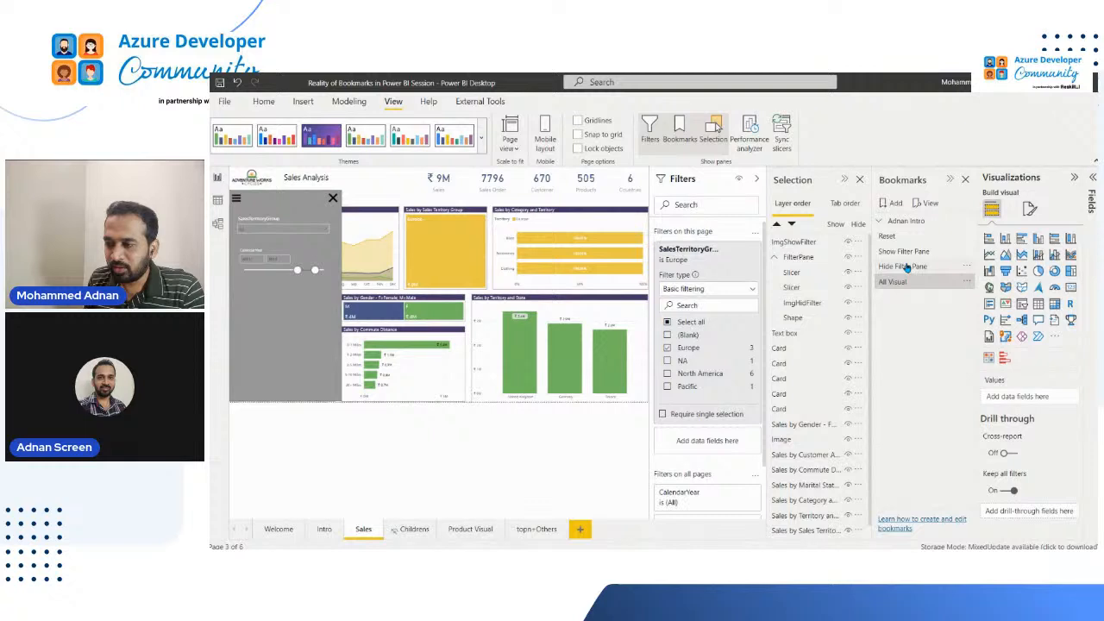
{"action": "left_click", "coordinate": [906, 266]}
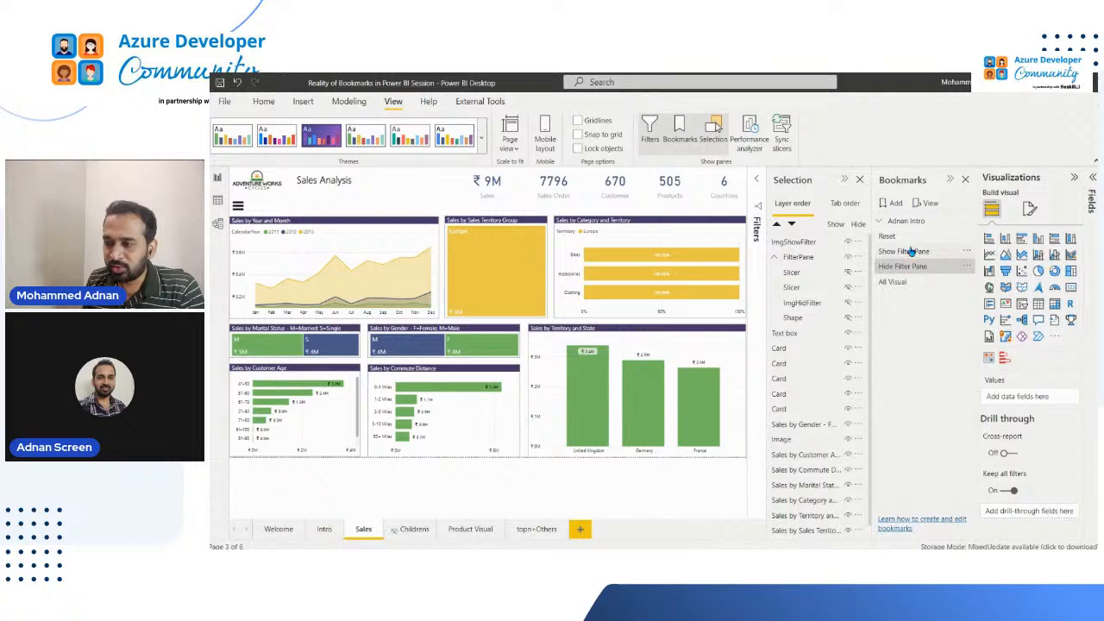
{"action": "left_click", "coordinate": [911, 251]}
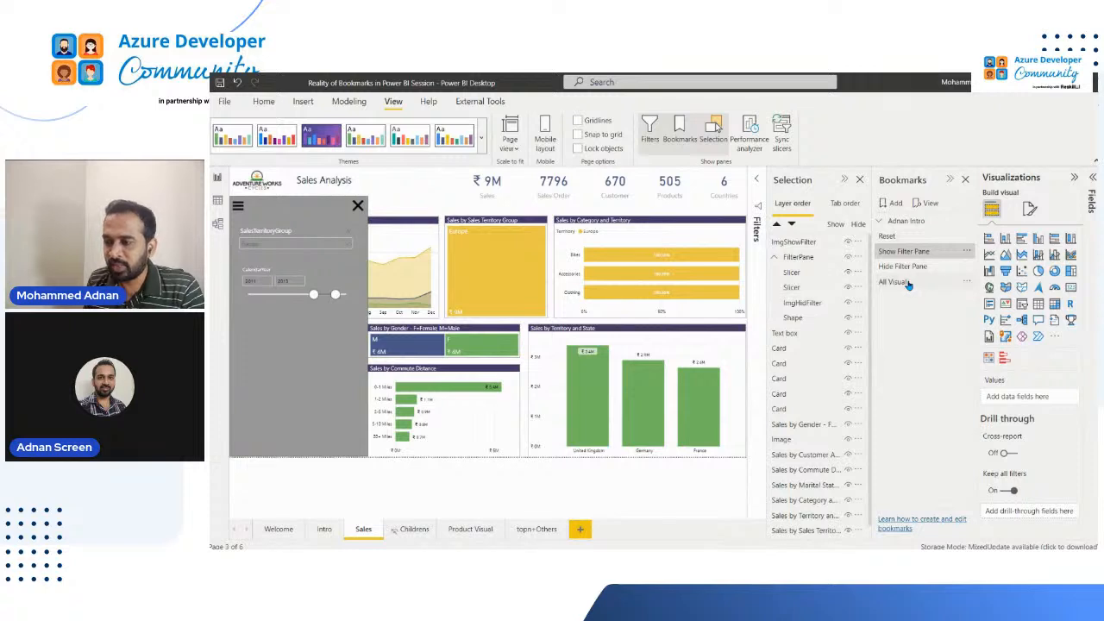
{"action": "left_click", "coordinate": [883, 281]}
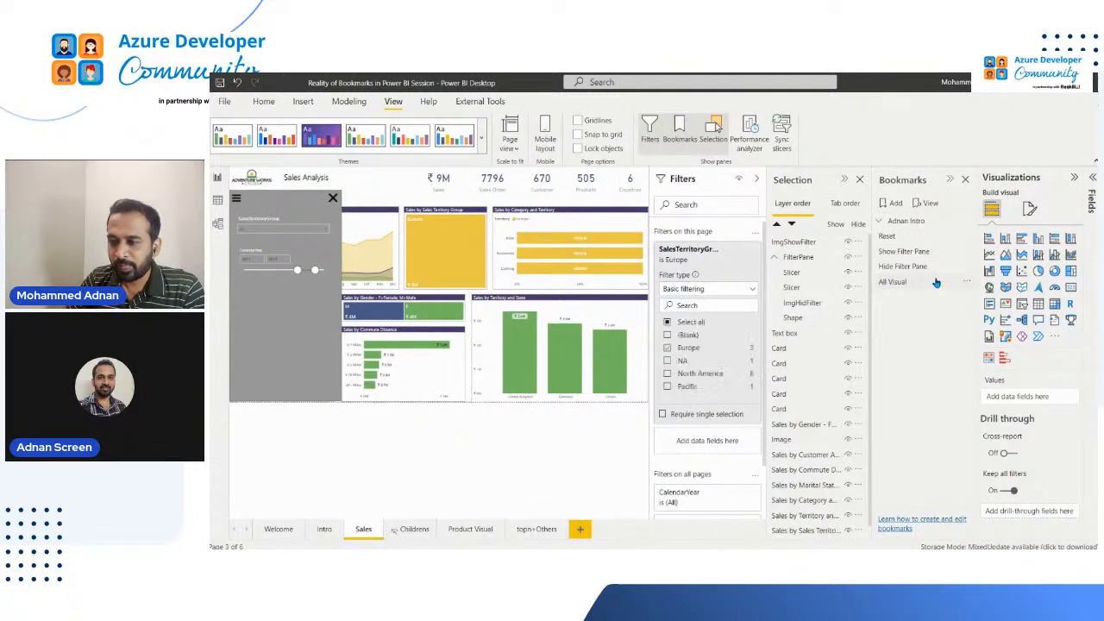
Switch the page-level SalesTerritoryGroup filter from Europe to North America and update the All Visual bookmark
{"action": "left_click", "coordinate": [697, 374]}
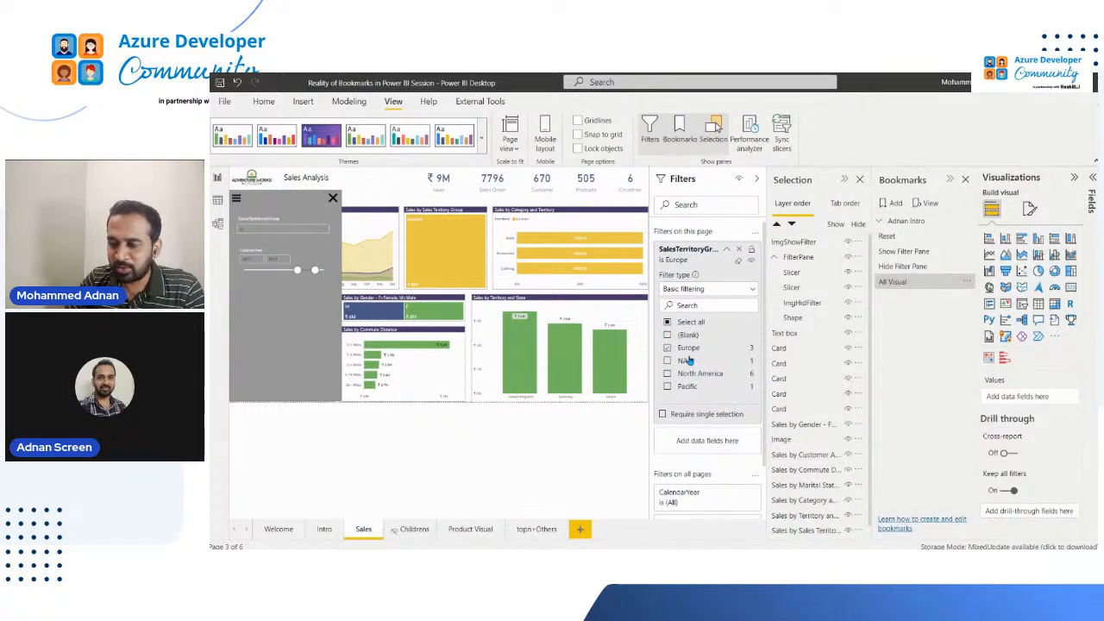
{"action": "left_click", "coordinate": [716, 347]}
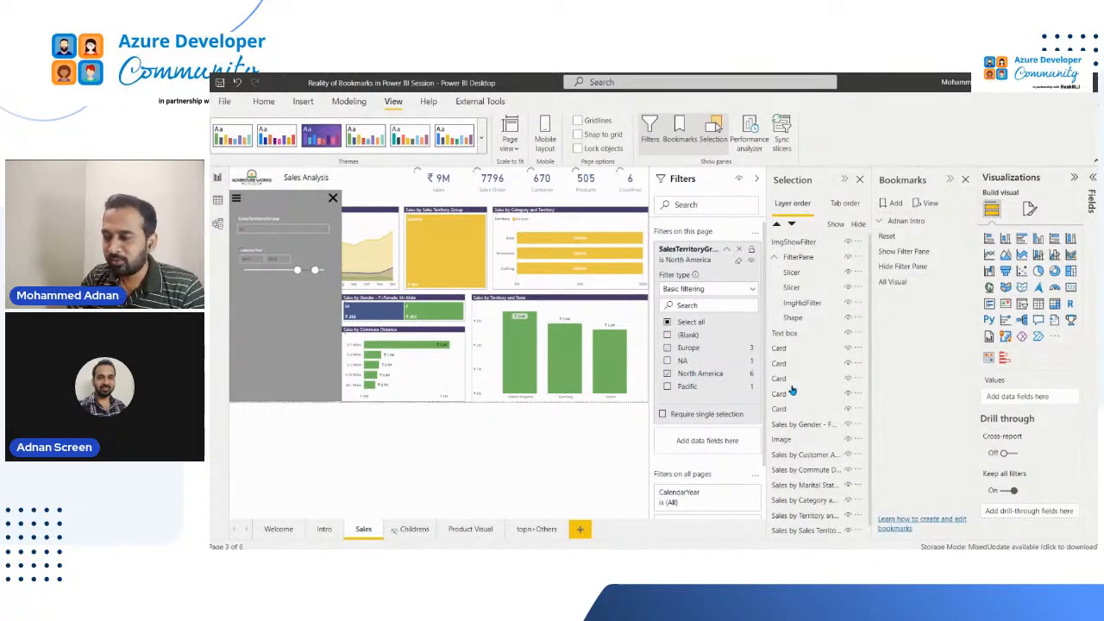
{"action": "left_click", "coordinate": [966, 283]}
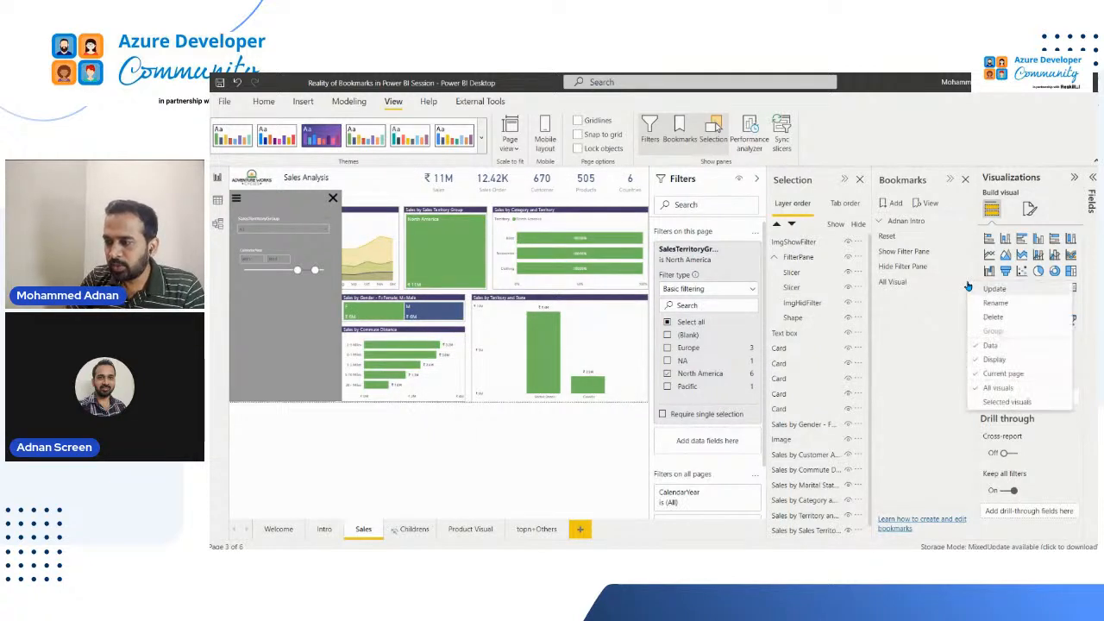
{"action": "left_click", "coordinate": [990, 290]}
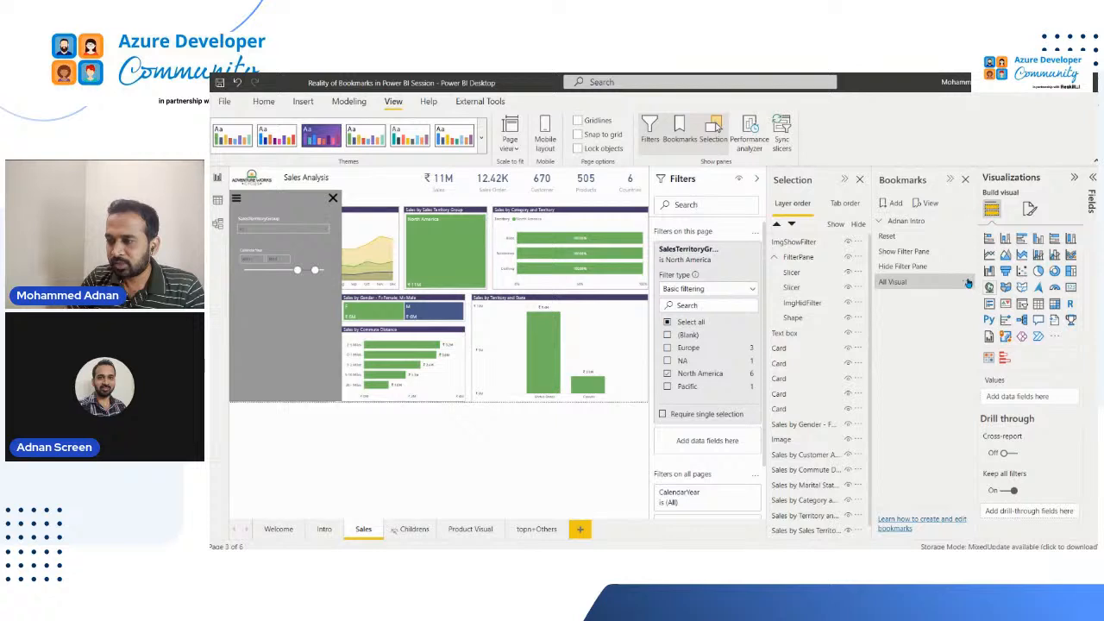
{"action": "left_click", "coordinate": [968, 283]}
{"action": "left_click", "coordinate": [991, 292]}
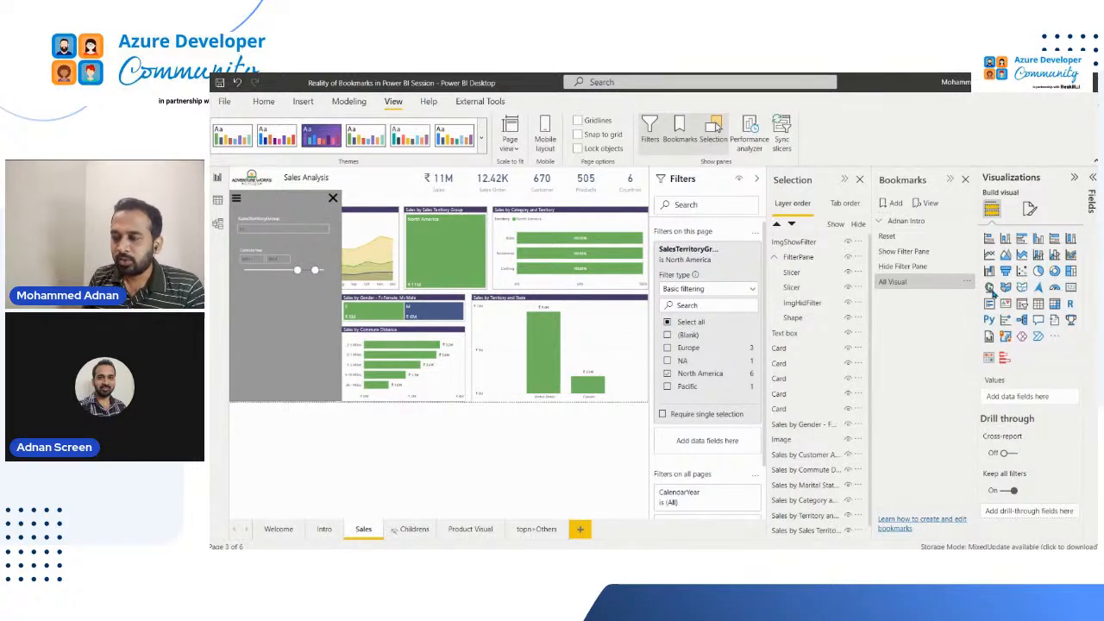
Compare the page filters under the Show Filter Pane and Hide Filter Pane bookmarks, ending on the All Visual bookmark
{"action": "left_click", "coordinate": [904, 251]}
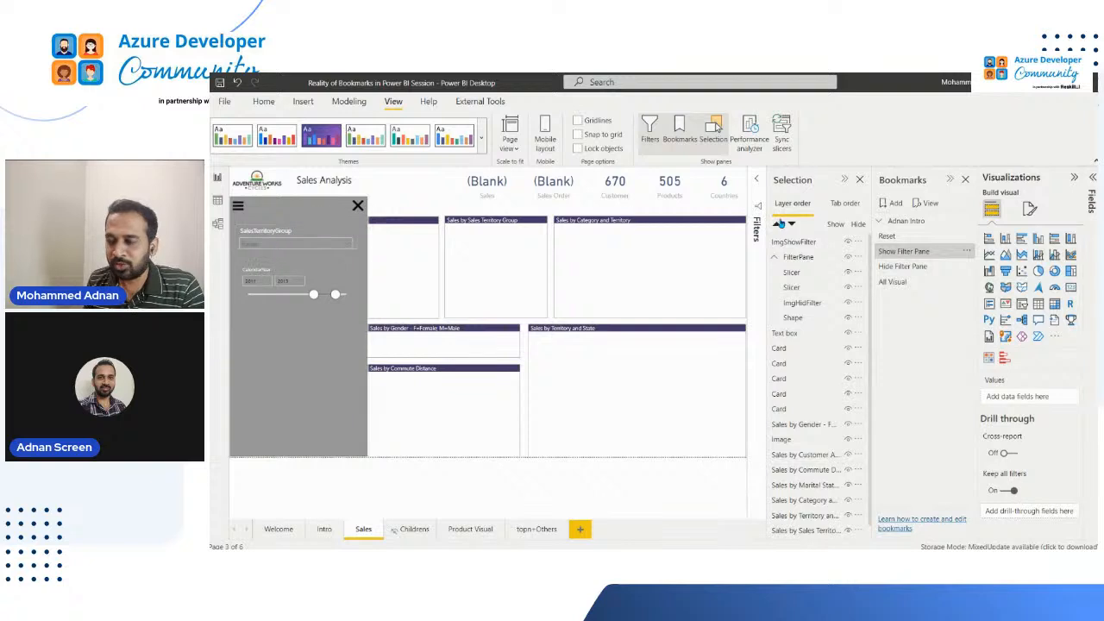
{"action": "left_click", "coordinate": [757, 228]}
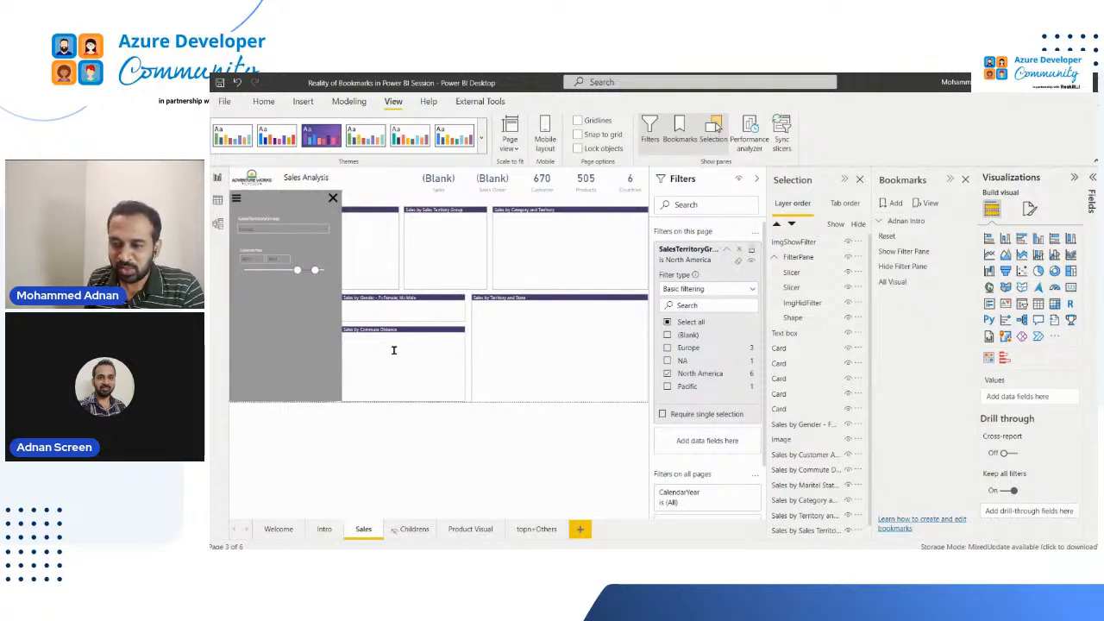
{"action": "left_click", "coordinate": [916, 268]}
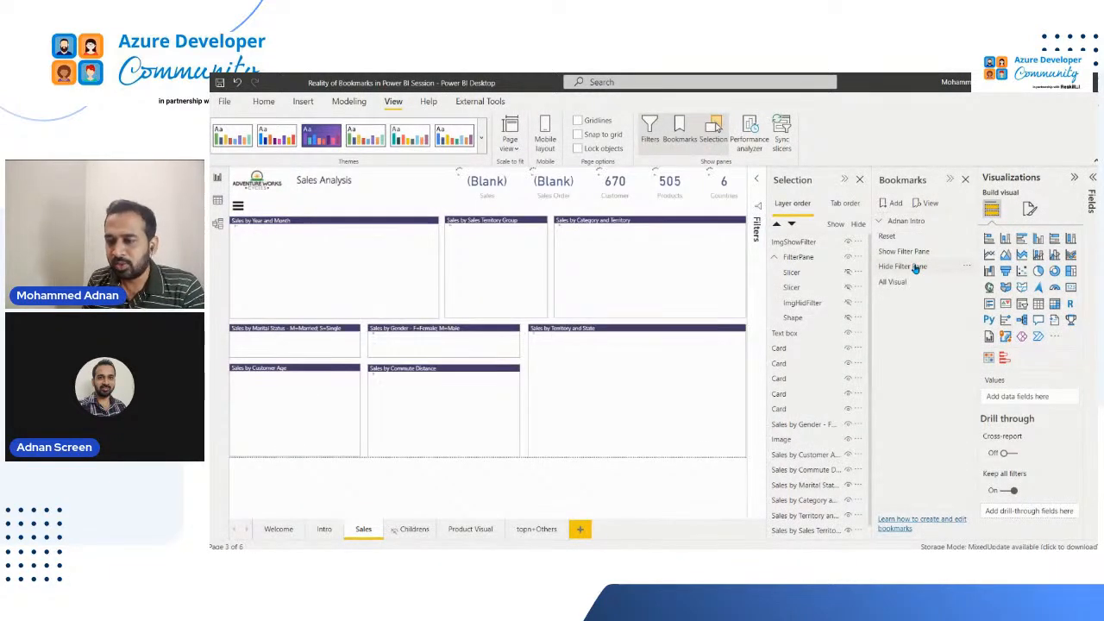
{"action": "left_click", "coordinate": [751, 246]}
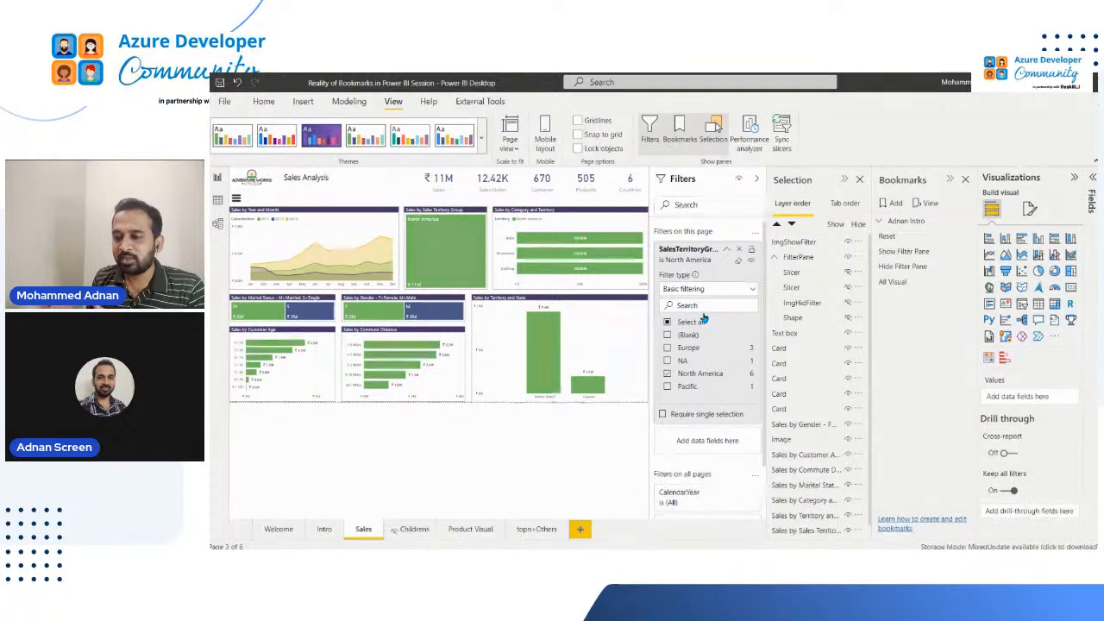
{"action": "left_click", "coordinate": [902, 283]}
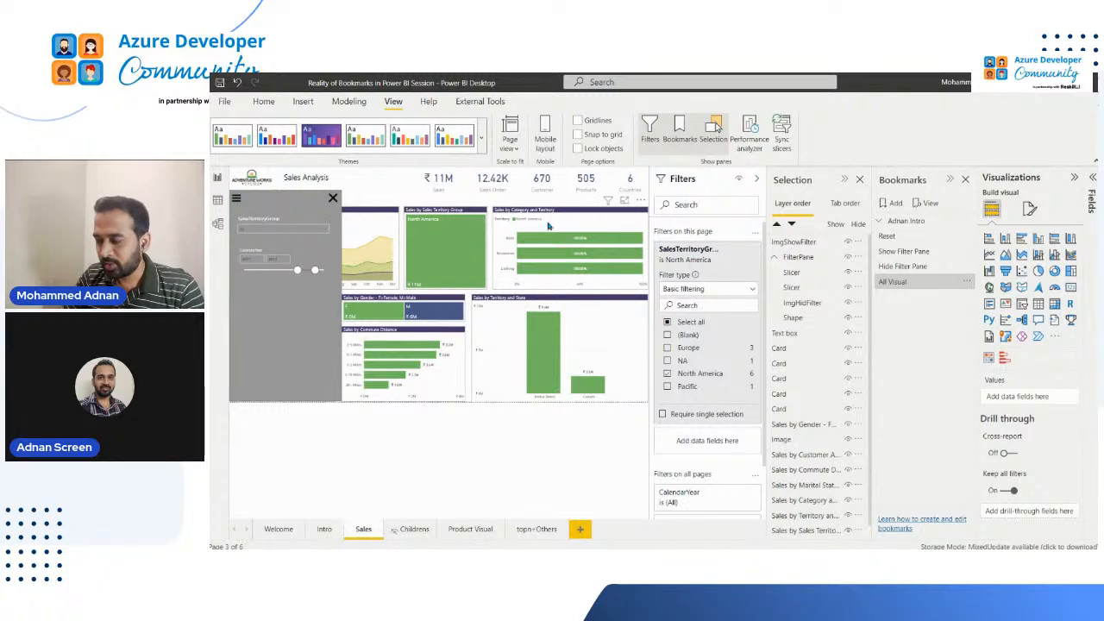
Review the All Visual bookmark's capture options from the Sales page and again from the Welcome page
{"action": "left_click", "coordinate": [969, 281]}
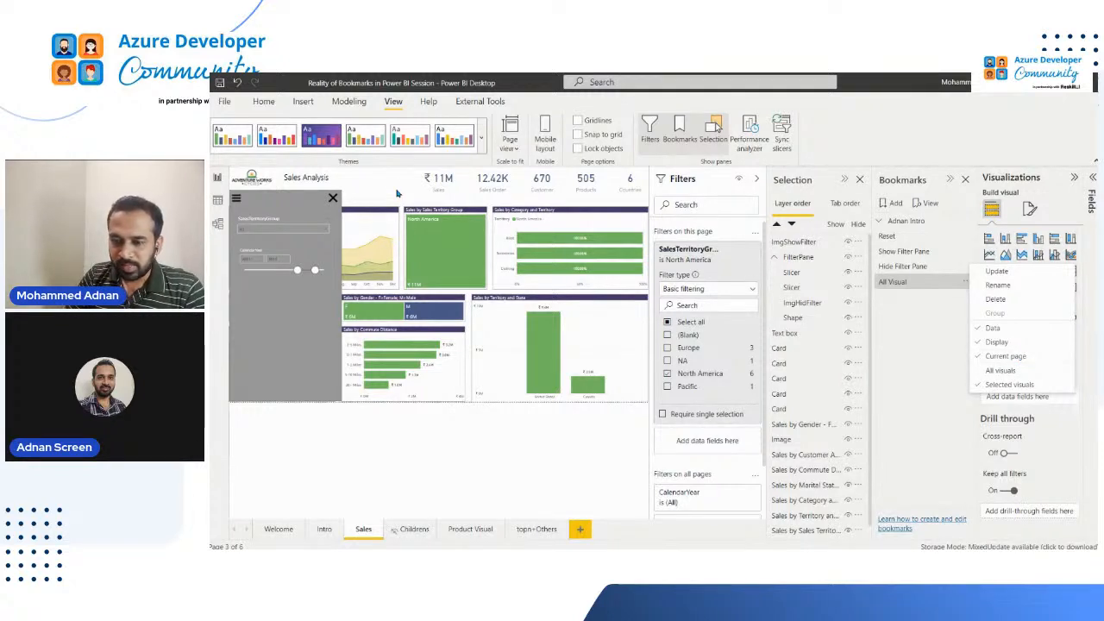
{"action": "left_click", "coordinate": [371, 516]}
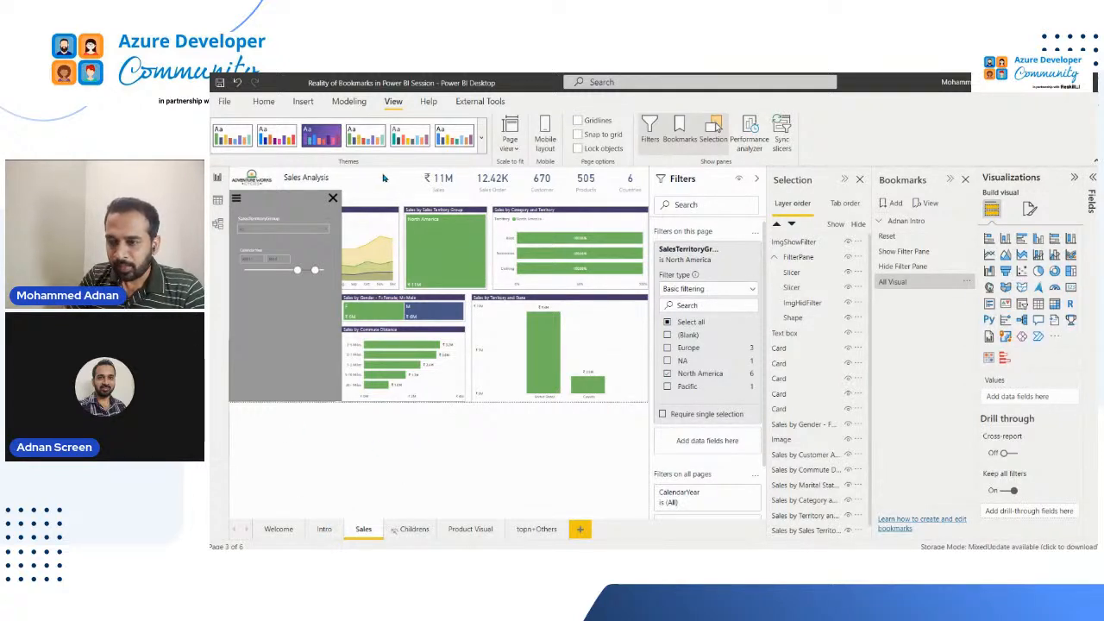
{"action": "left_click", "coordinate": [968, 282]}
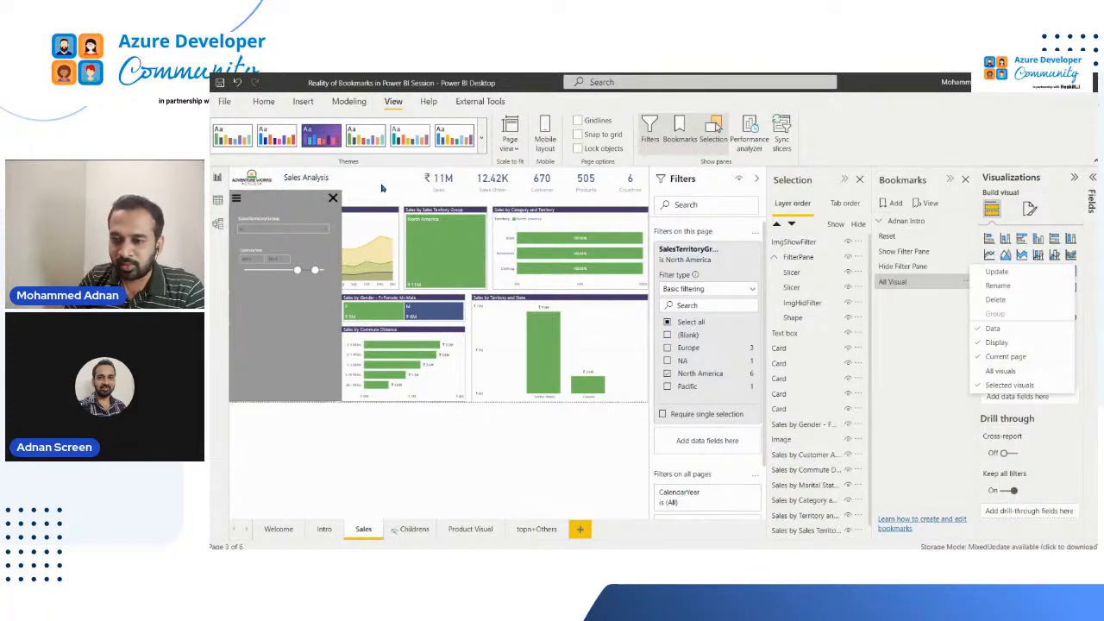
{"action": "left_click", "coordinate": [377, 536]}
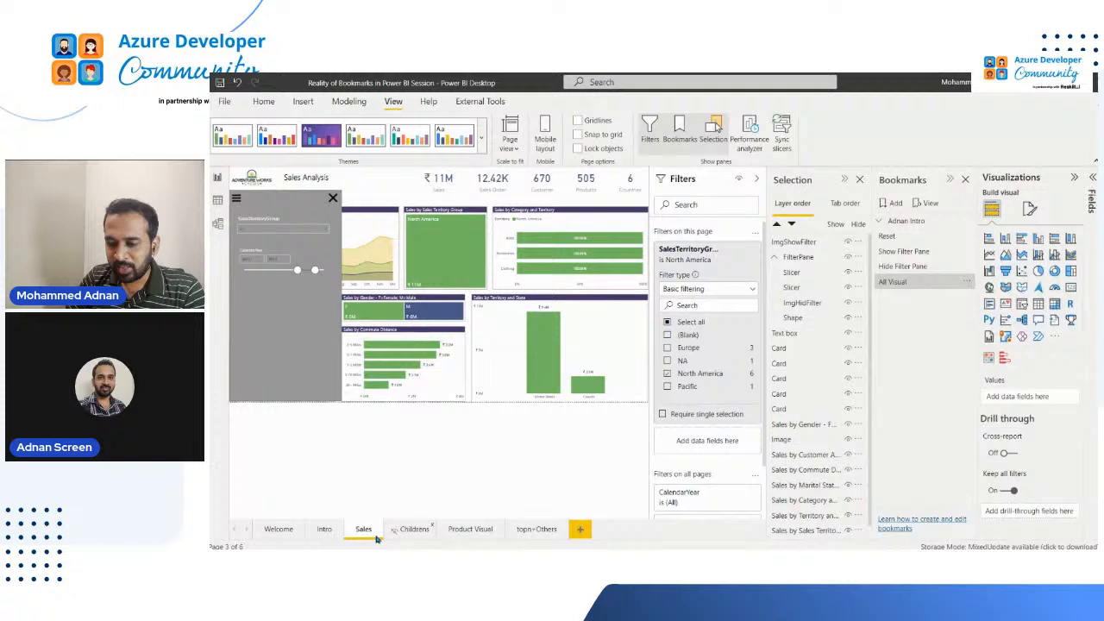
{"action": "left_click", "coordinate": [279, 530]}
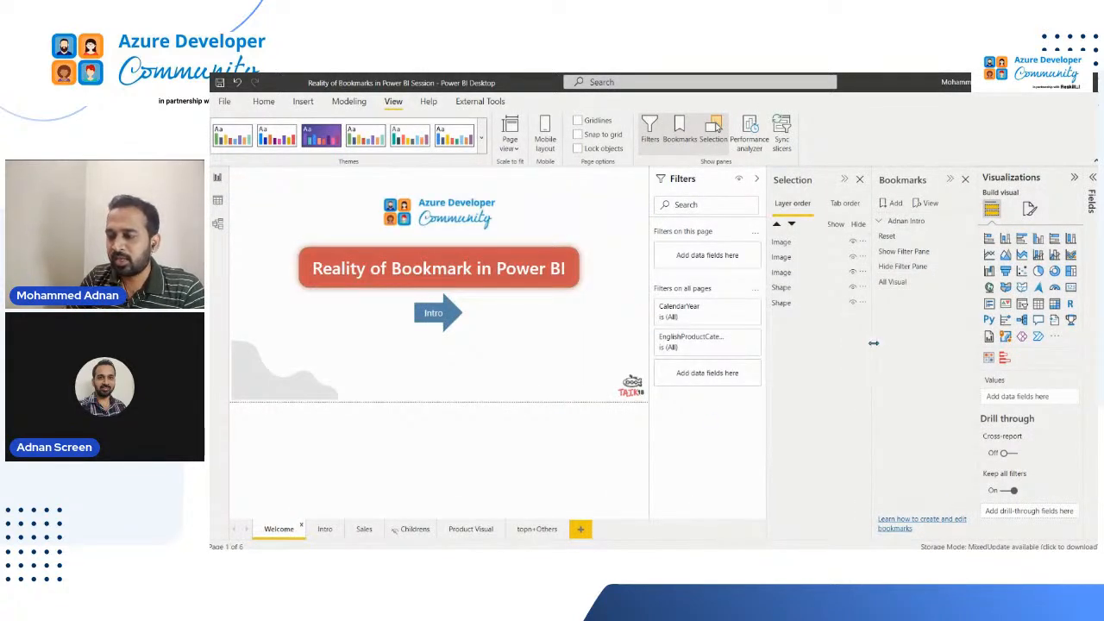
{"action": "left_click", "coordinate": [963, 285]}
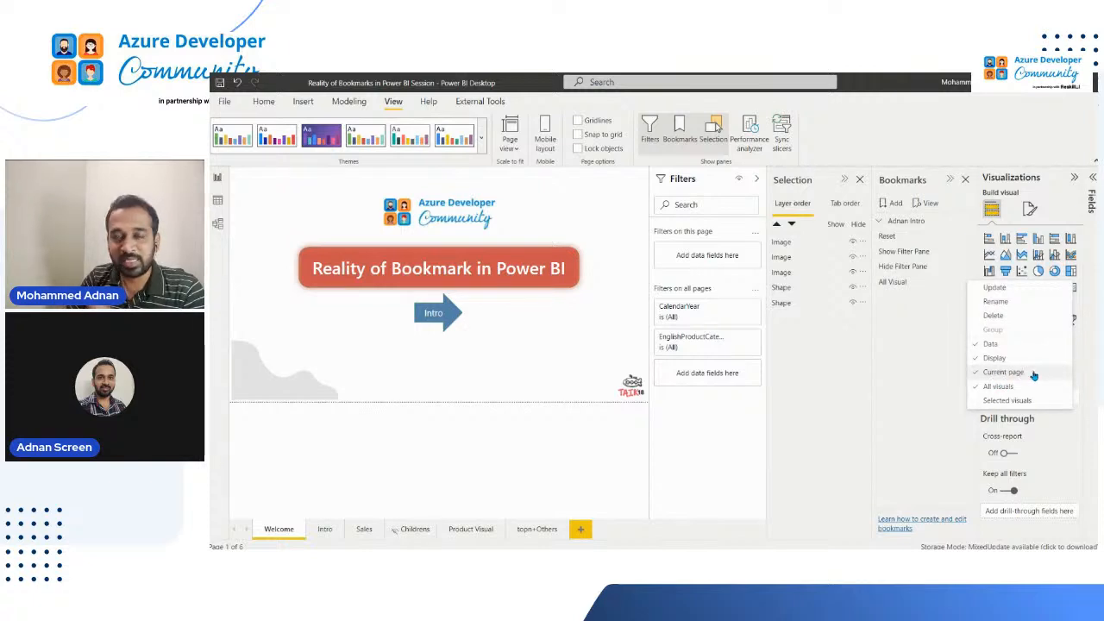
Apply the Show Filter Pane bookmark and clear the Sales page's SalesTerritoryGroup filter
{"action": "left_click", "coordinate": [883, 314]}
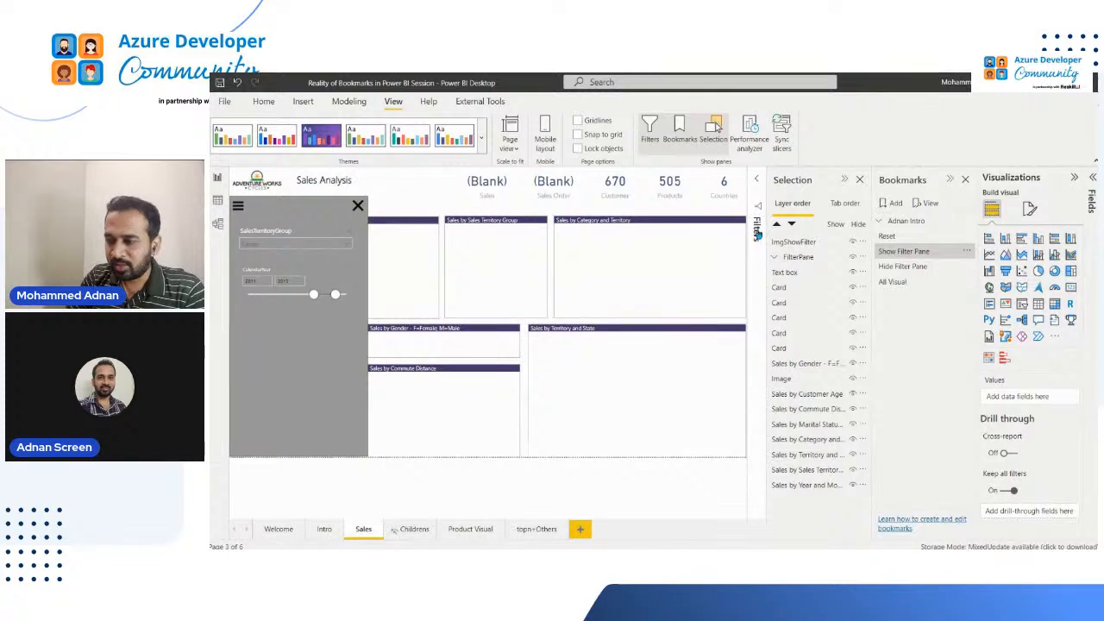
{"action": "left_click", "coordinate": [762, 299]}
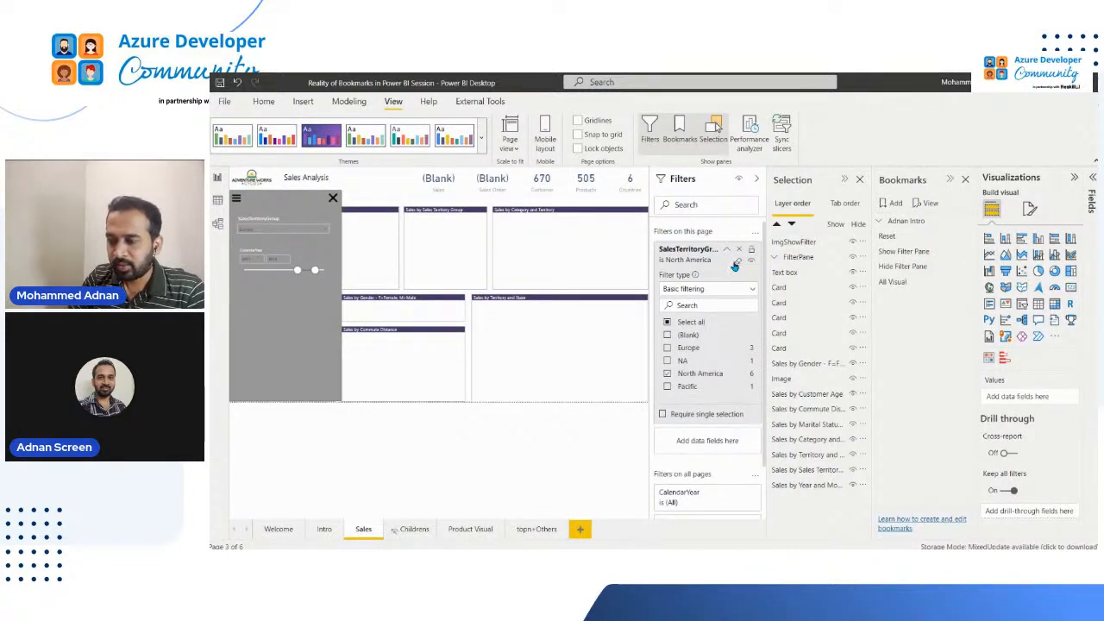
{"action": "left_click", "coordinate": [736, 262]}
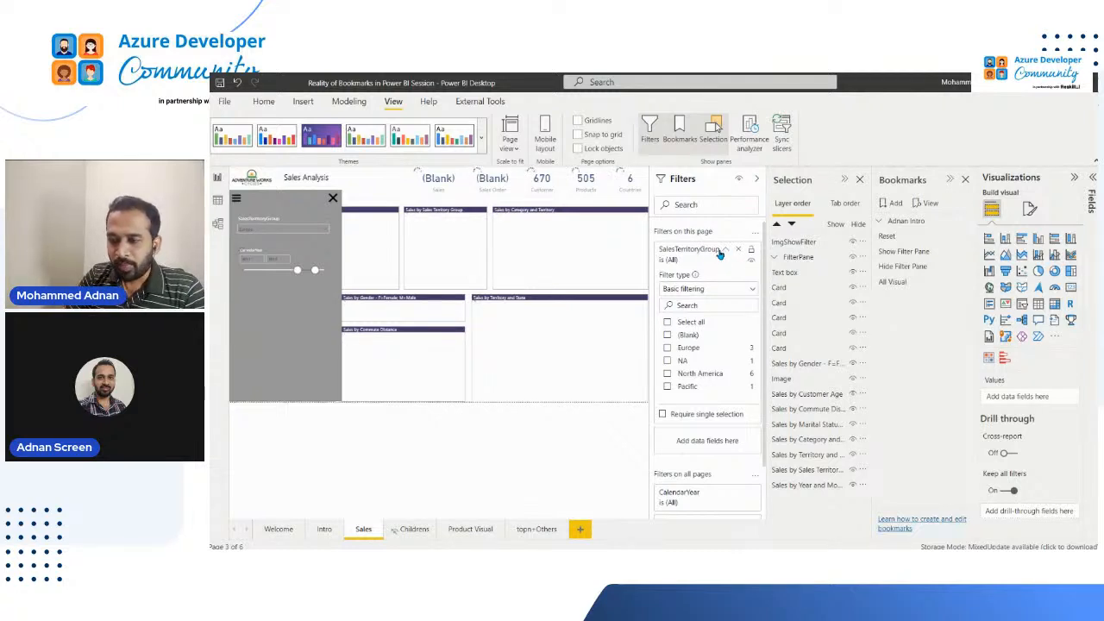
{"action": "left_click", "coordinate": [725, 251]}
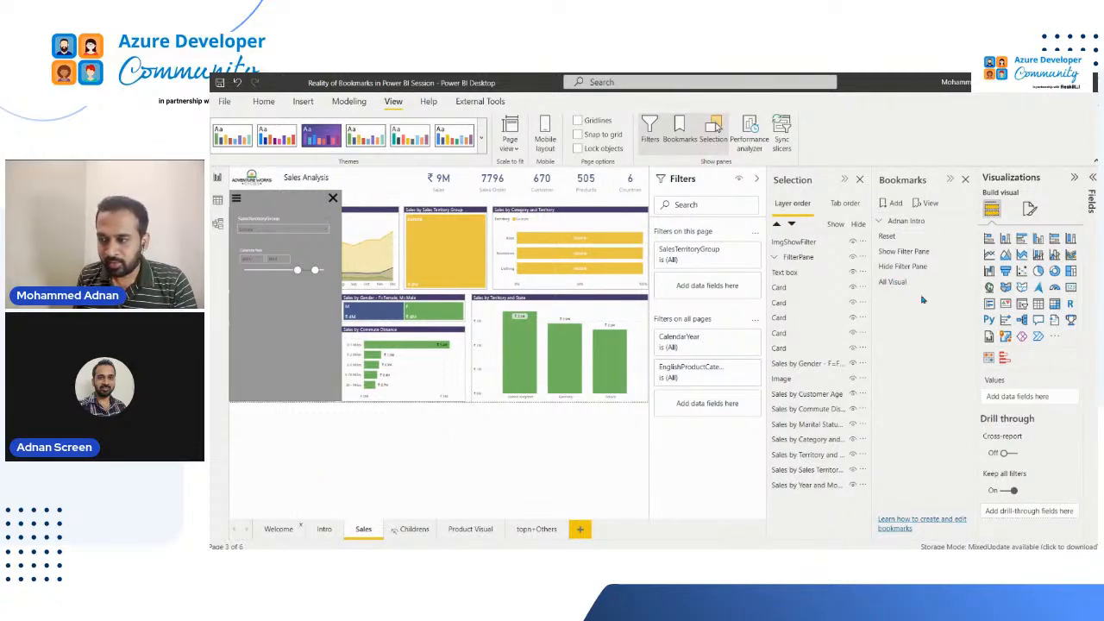
Clear the SalesTerritoryGroup slicer's selection in the filter pane and review the options of the Hide and Show Filter Pane bookmarks
{"action": "left_click", "coordinate": [969, 266]}
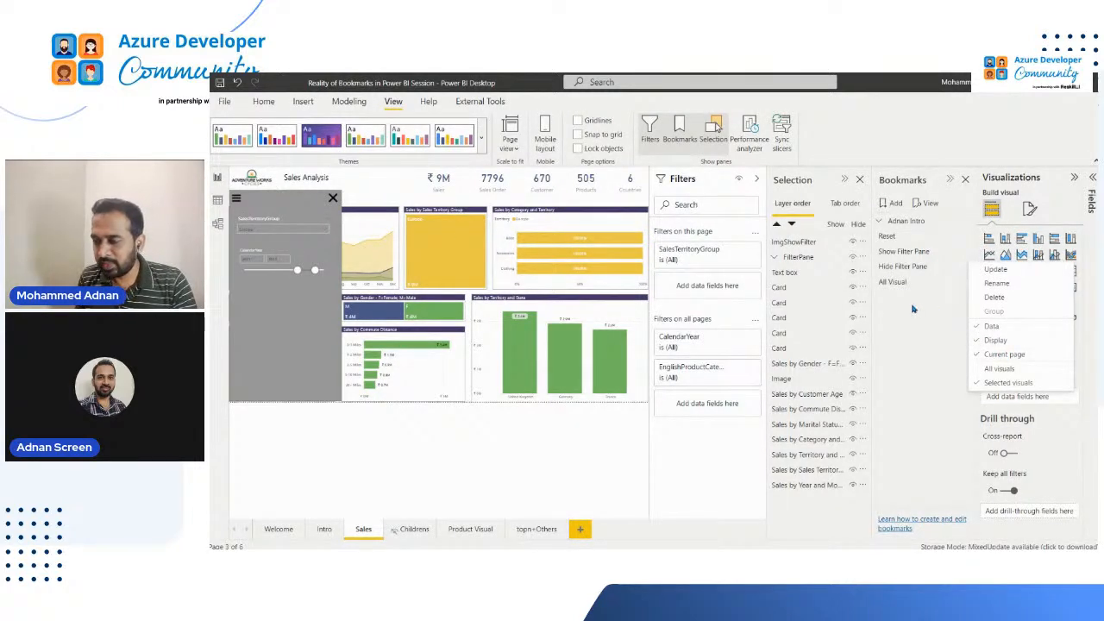
{"action": "left_click", "coordinate": [509, 310]}
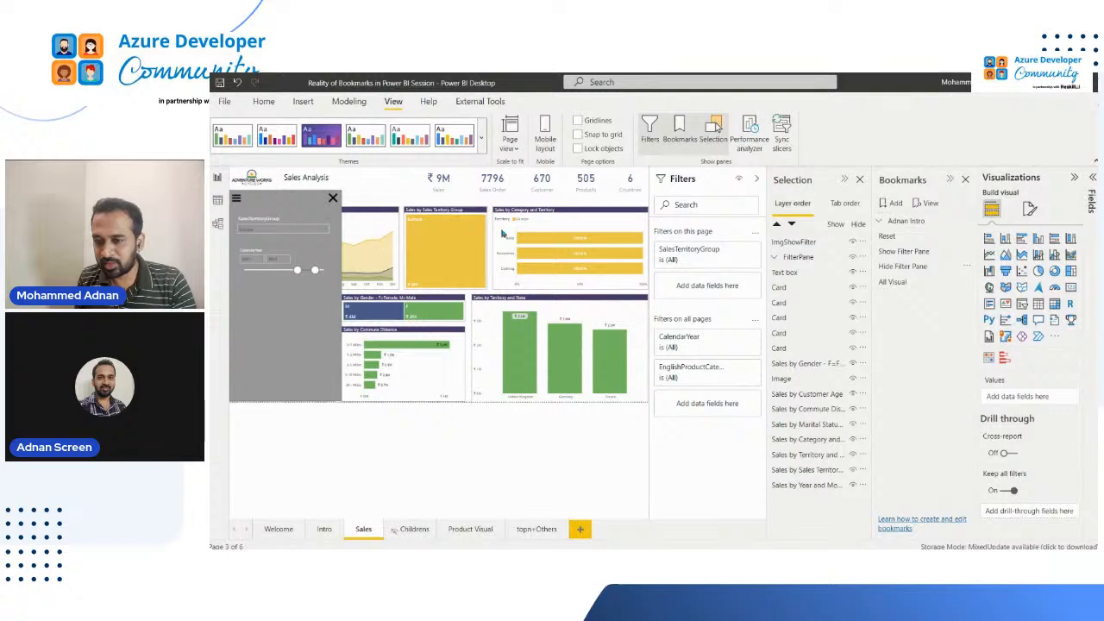
{"action": "left_click", "coordinate": [324, 229]}
{"action": "left_click", "coordinate": [326, 219]}
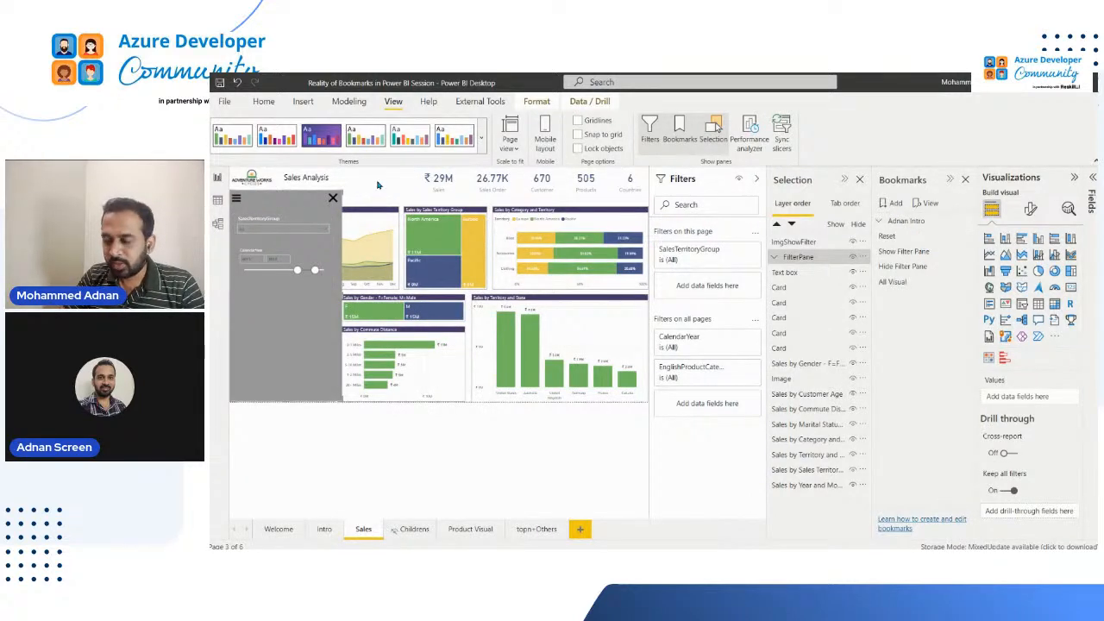
{"action": "left_click", "coordinate": [925, 252]}
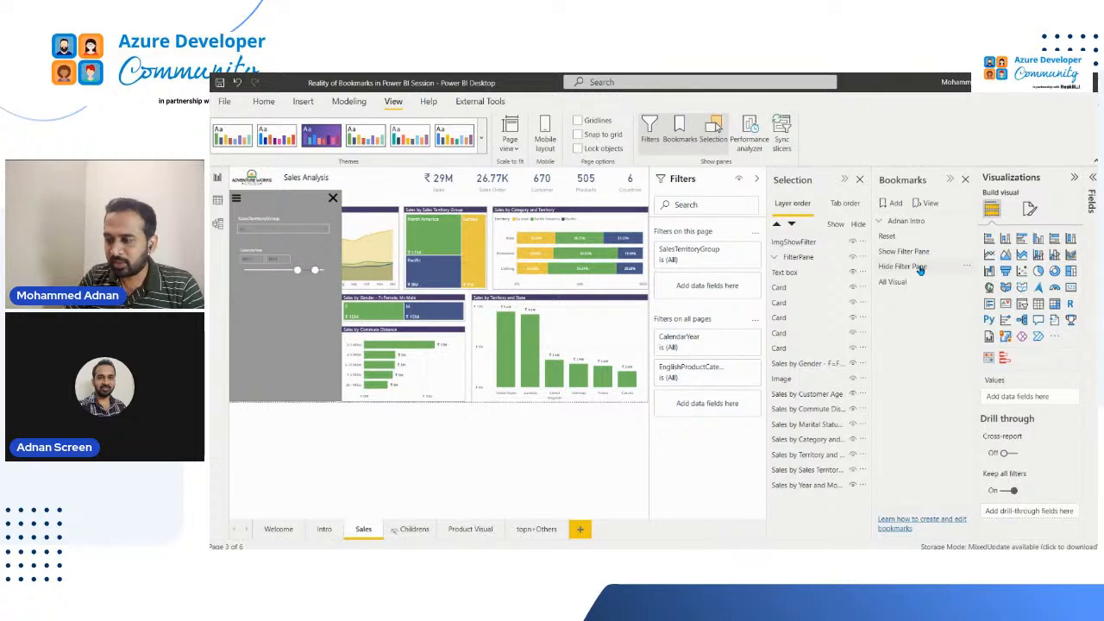
{"action": "left_click", "coordinate": [967, 253]}
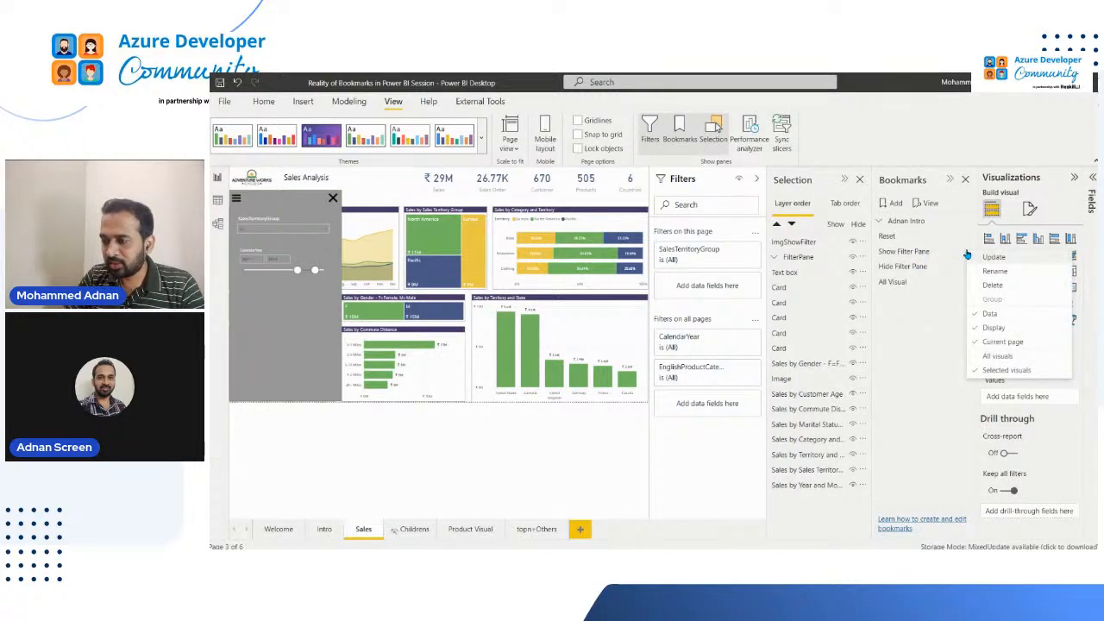
{"action": "left_click", "coordinate": [907, 326]}
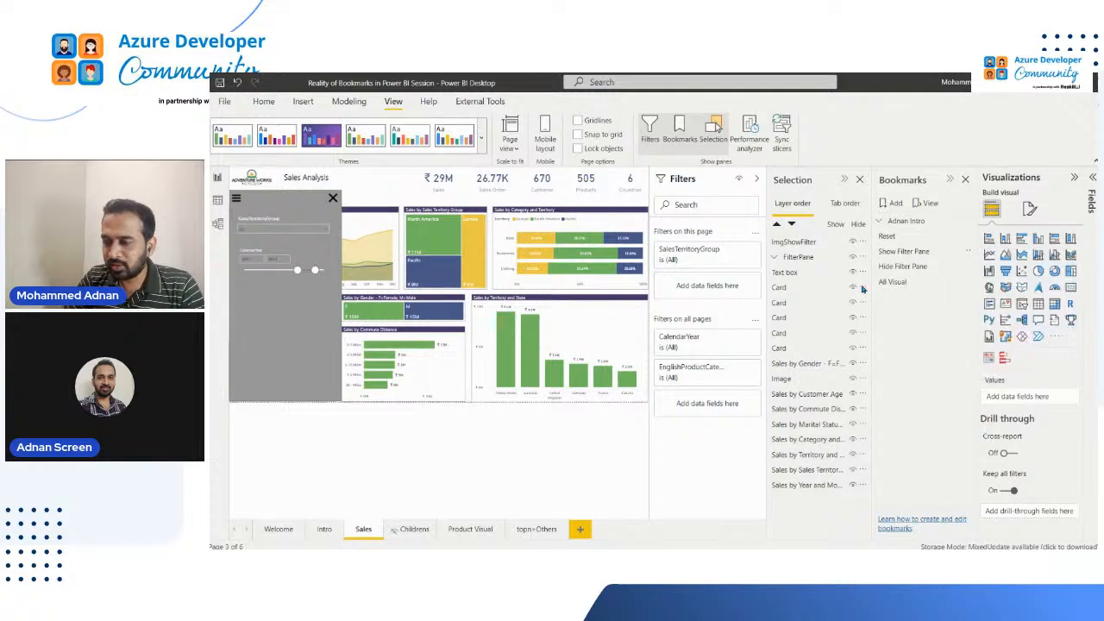
Add a new bookmark of the Sales page and cross-filter the page by United States in Sales by Territory and State
{"action": "left_click", "coordinate": [897, 203]}
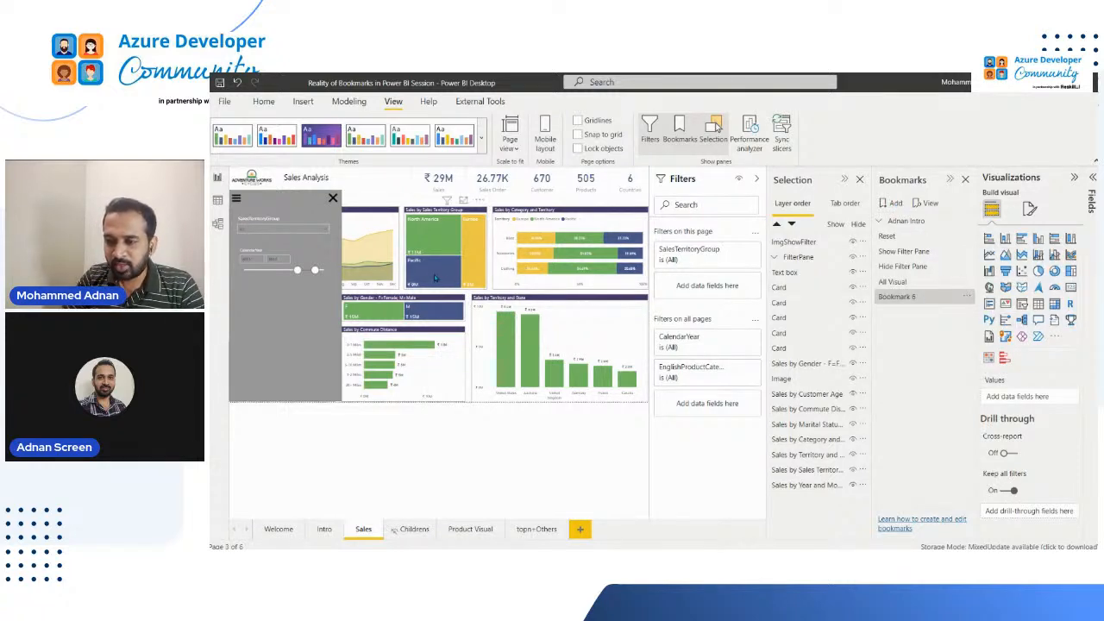
{"action": "mouse_move", "coordinate": [434, 274]}
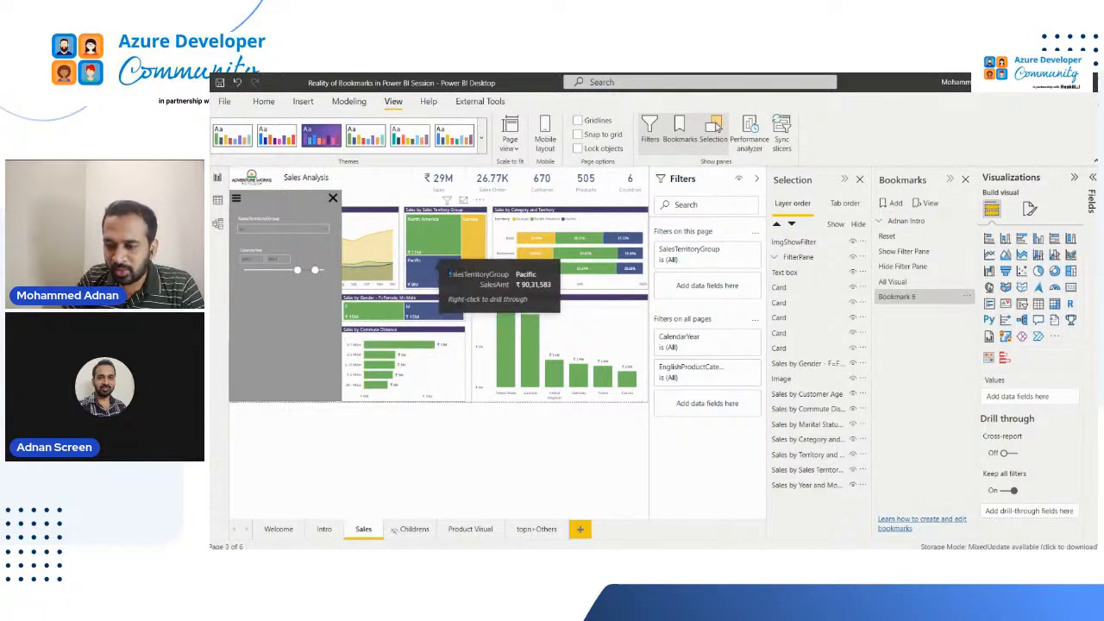
{"action": "left_click", "coordinate": [505, 373]}
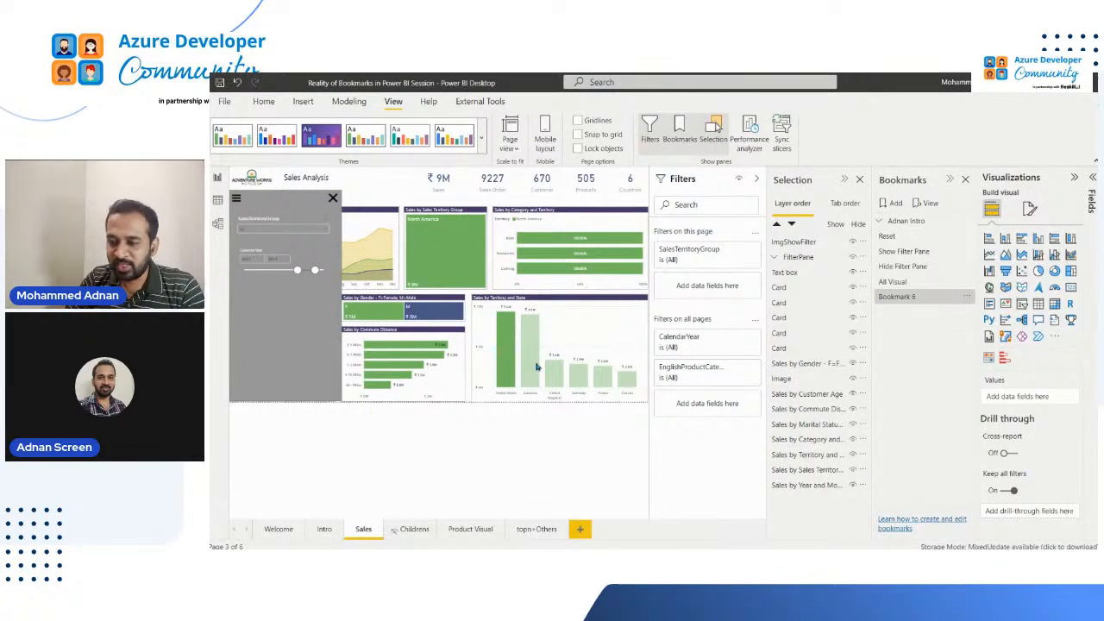
Rename the newly added bookmark as US
{"action": "left_click", "coordinate": [973, 349]}
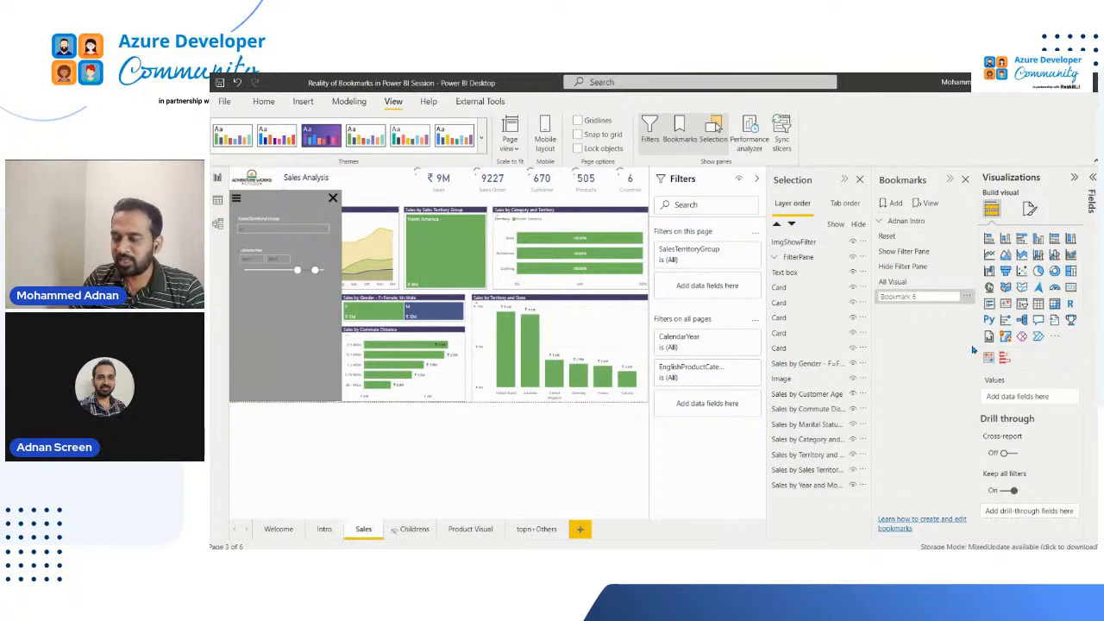
{"action": "left_click_drag", "start_coordinate": [927, 299], "coordinate": [873, 298]}
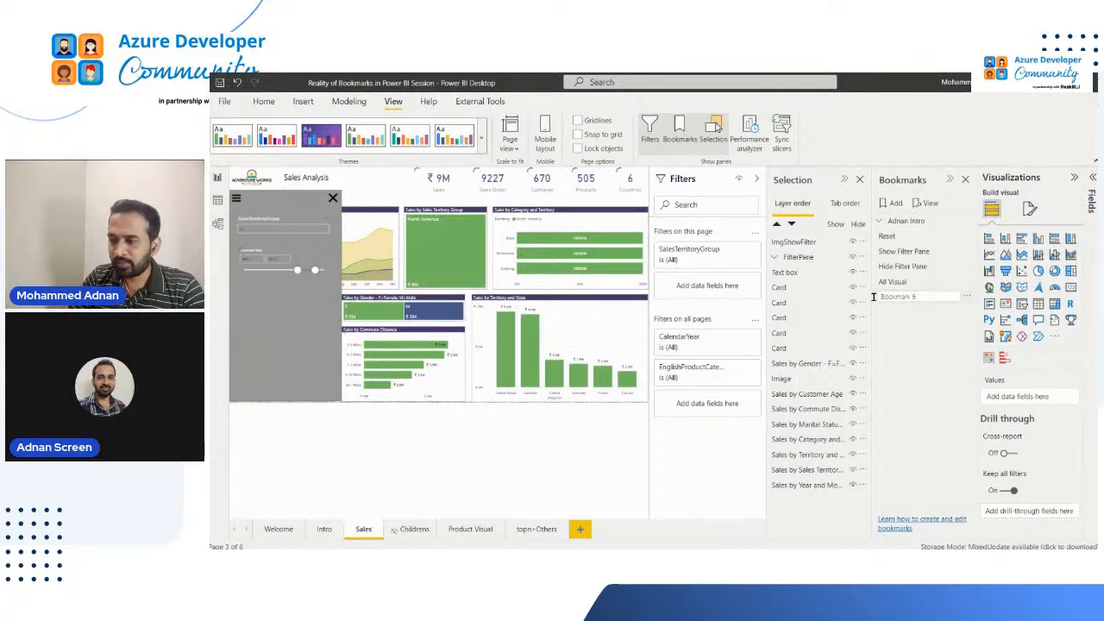
{"action": "type", "text": "US"}
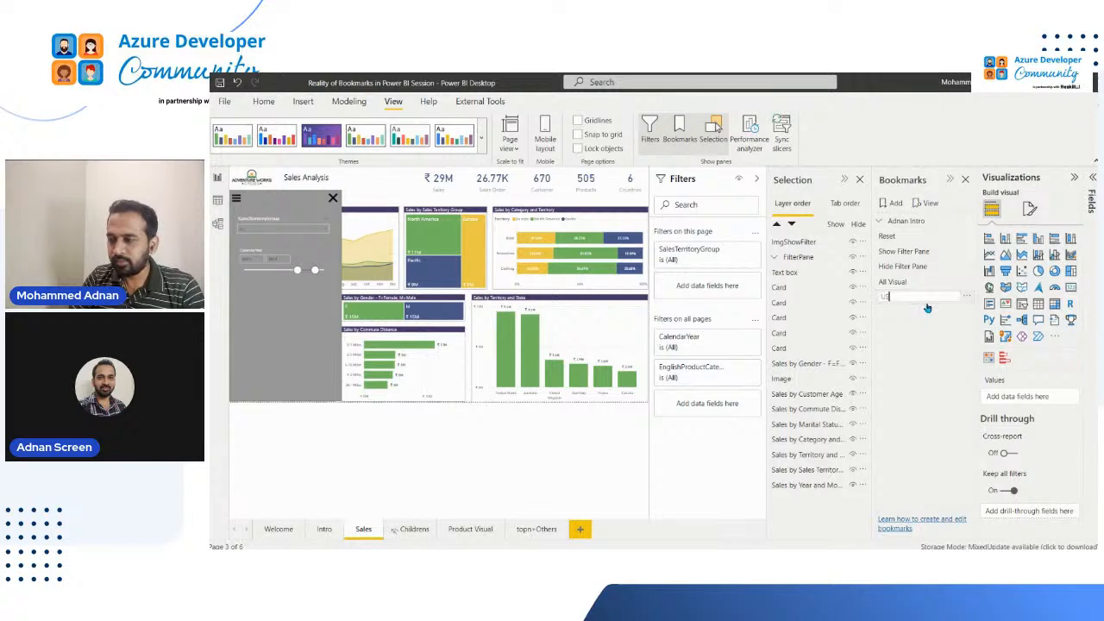
{"action": "key", "text": "Return"}
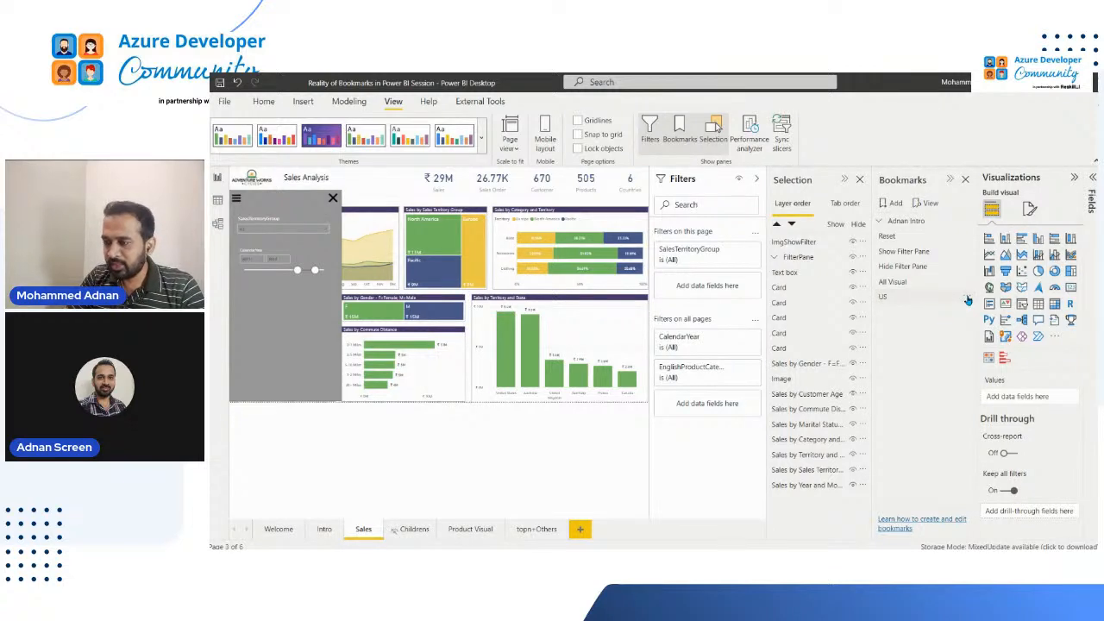
Check the US bookmark's options and select the United States column in Sales by Territory and State to cross-filter the page
{"action": "left_click", "coordinate": [968, 298]}
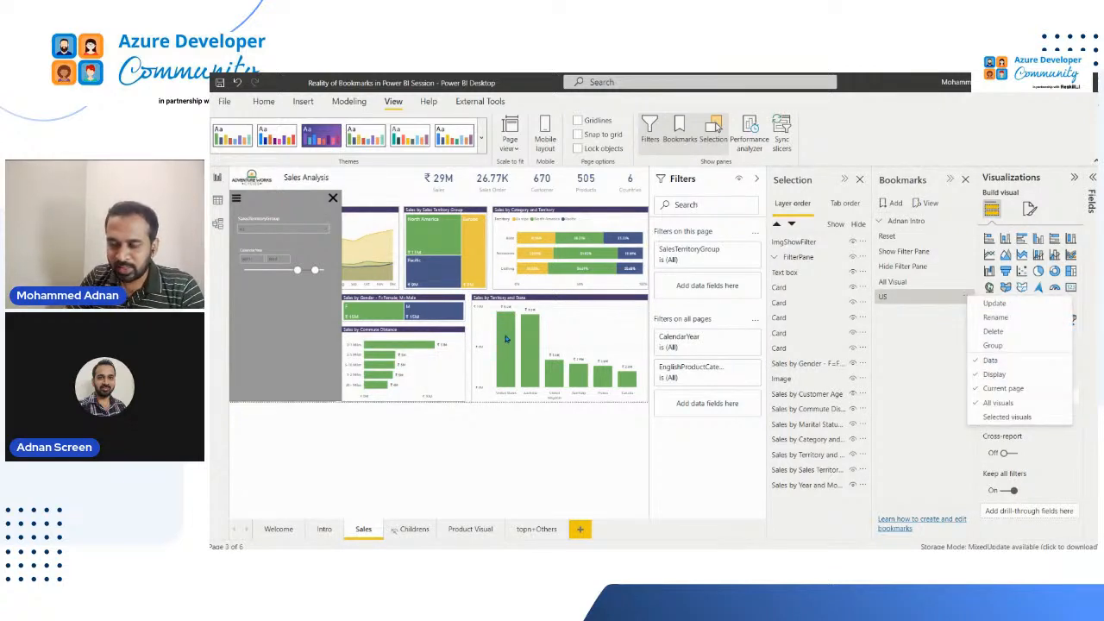
{"action": "left_click", "coordinate": [513, 376]}
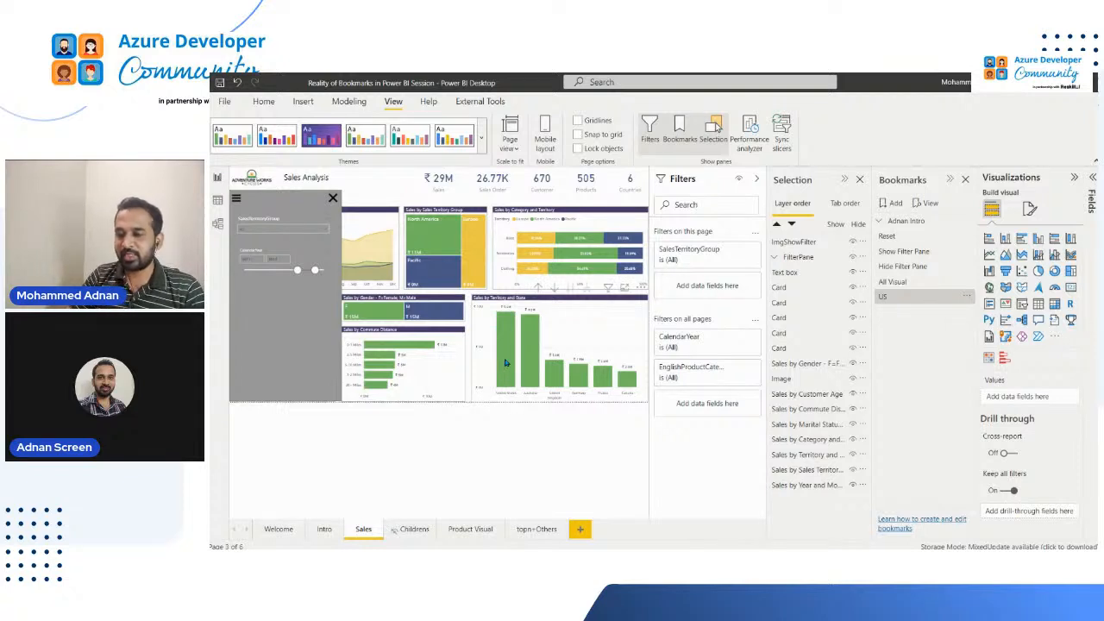
{"action": "left_click", "coordinate": [506, 366]}
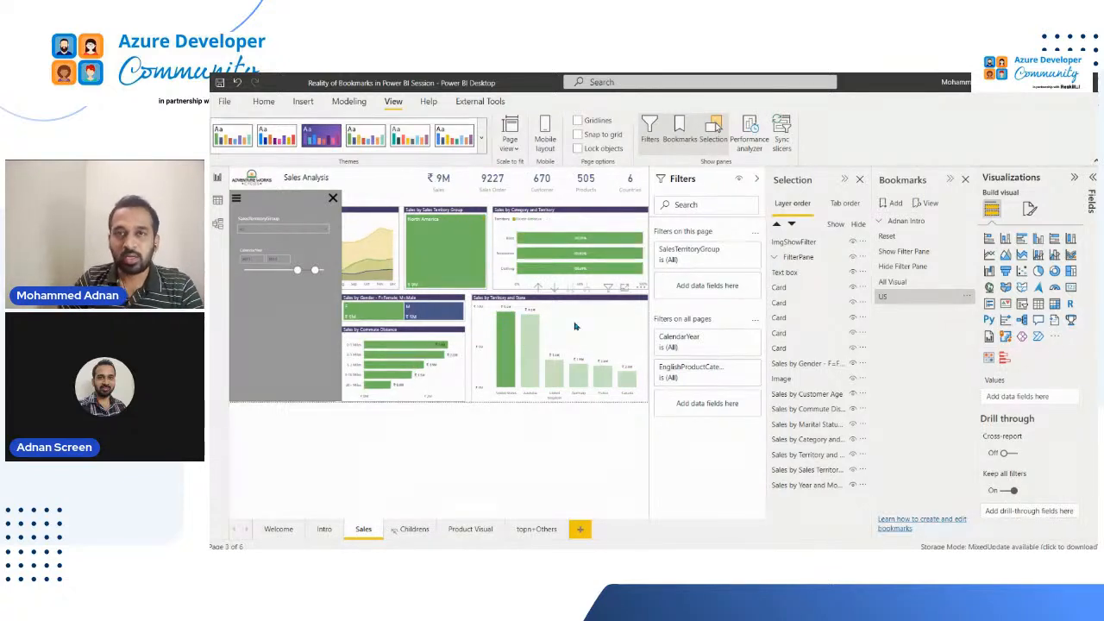
Turn off the Current page option for the US bookmark and recheck its options
{"action": "left_click", "coordinate": [969, 298]}
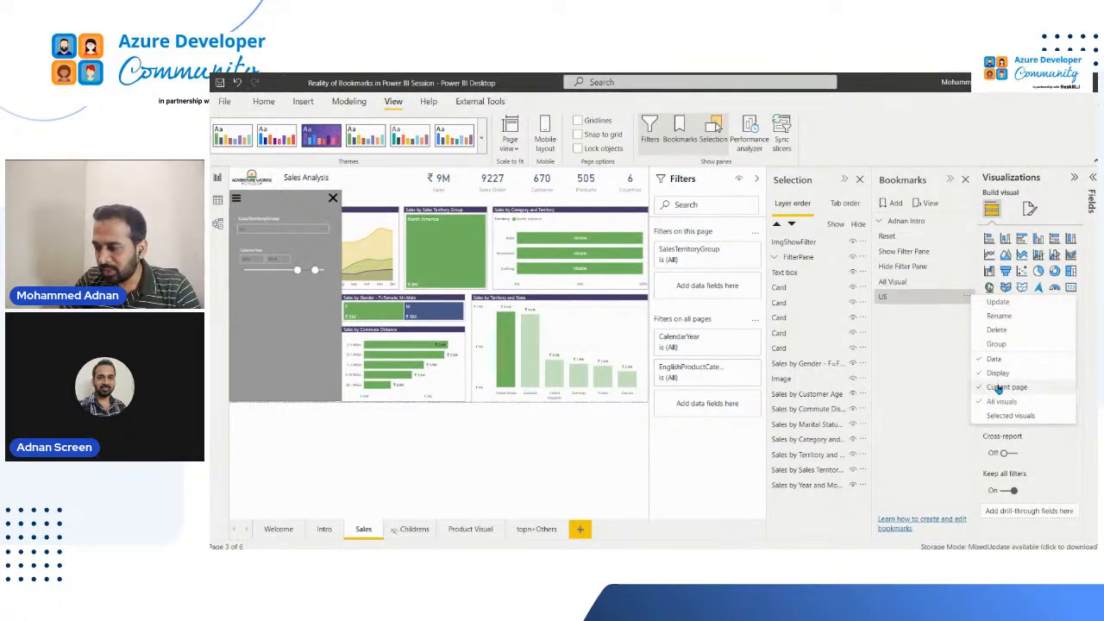
{"action": "left_click", "coordinate": [1001, 387]}
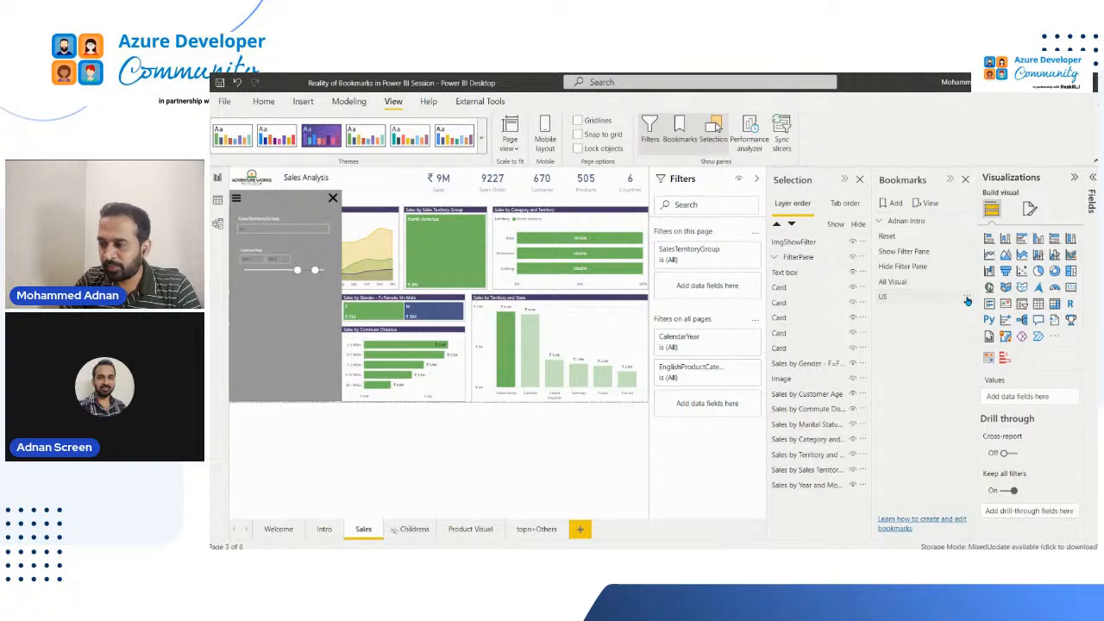
{"action": "left_click", "coordinate": [969, 299]}
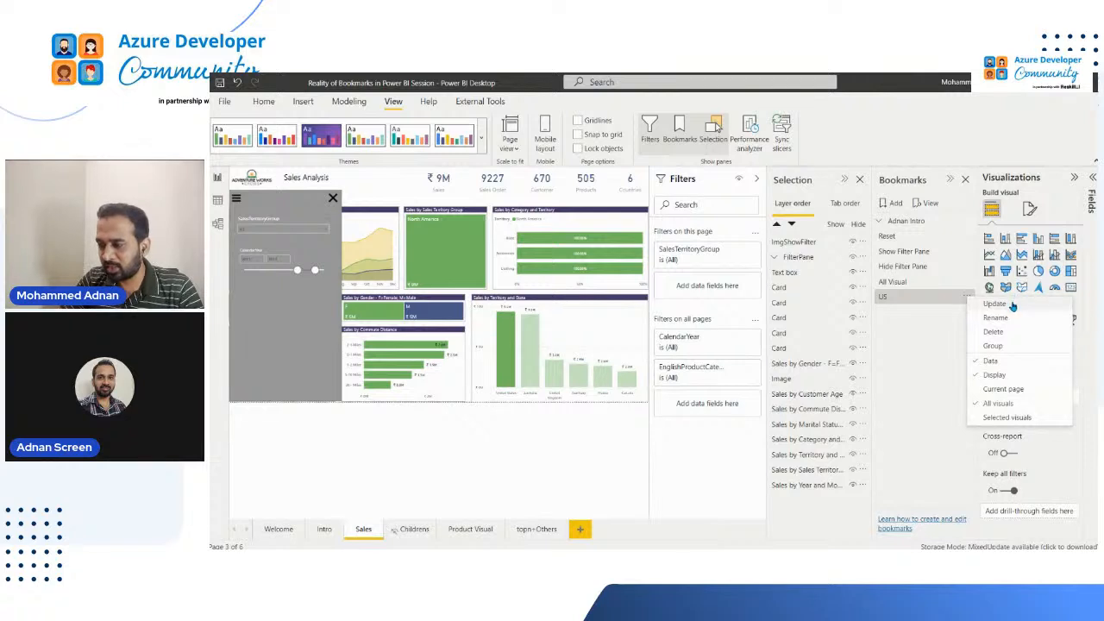
{"action": "left_click", "coordinate": [970, 299]}
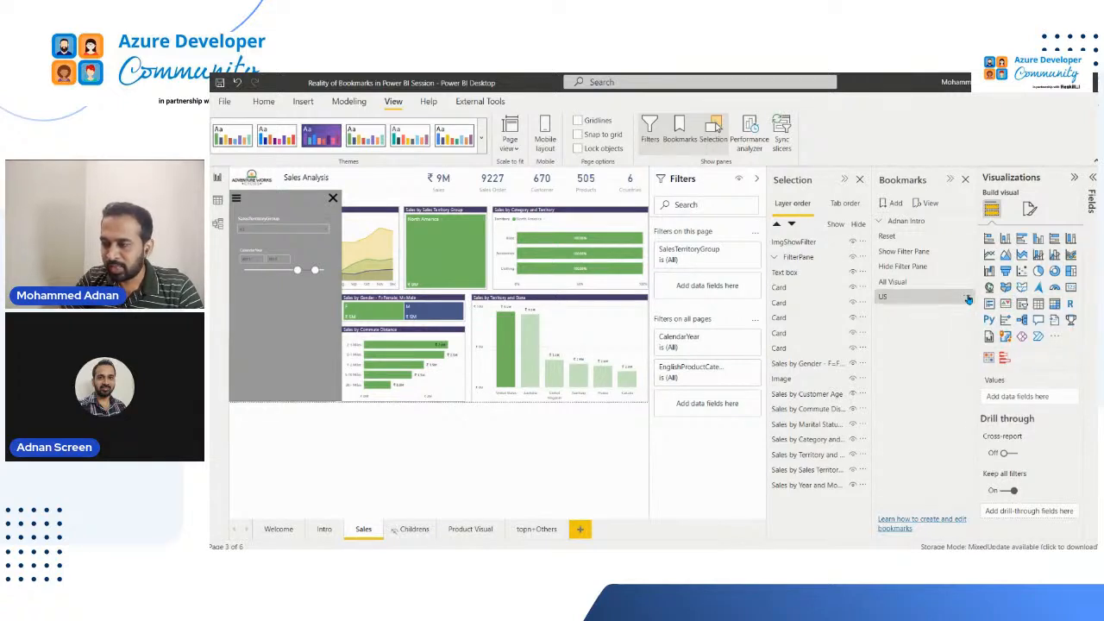
Update the US bookmark with the current Sales page state and test it from the Welcome page
{"action": "left_click", "coordinate": [970, 299]}
{"action": "left_click", "coordinate": [997, 304]}
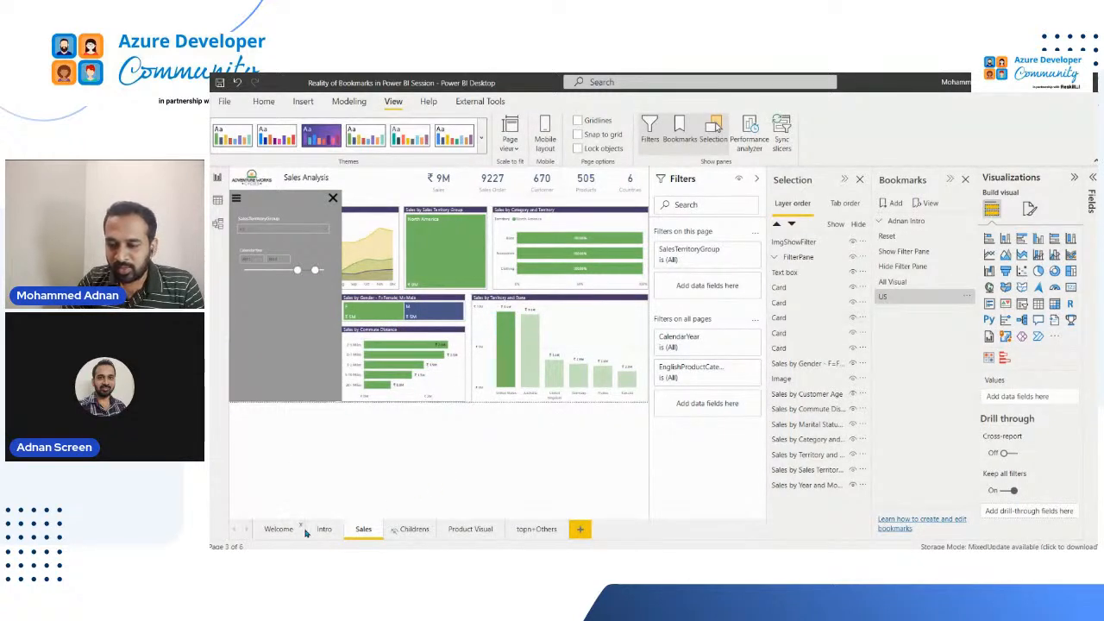
{"action": "left_click", "coordinate": [281, 530]}
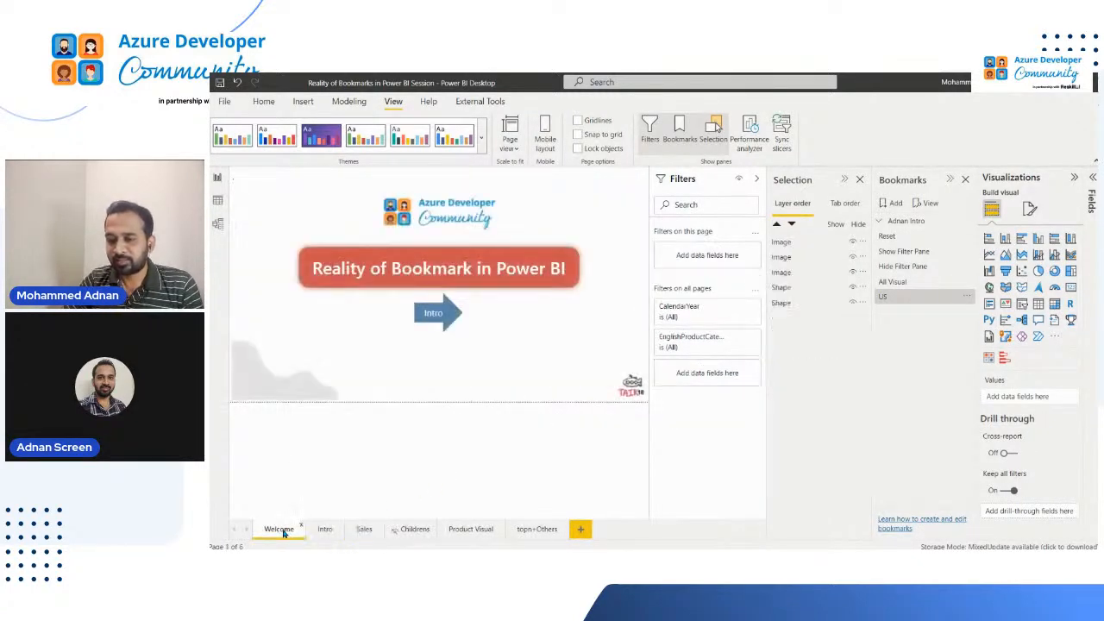
{"action": "left_click", "coordinate": [899, 298]}
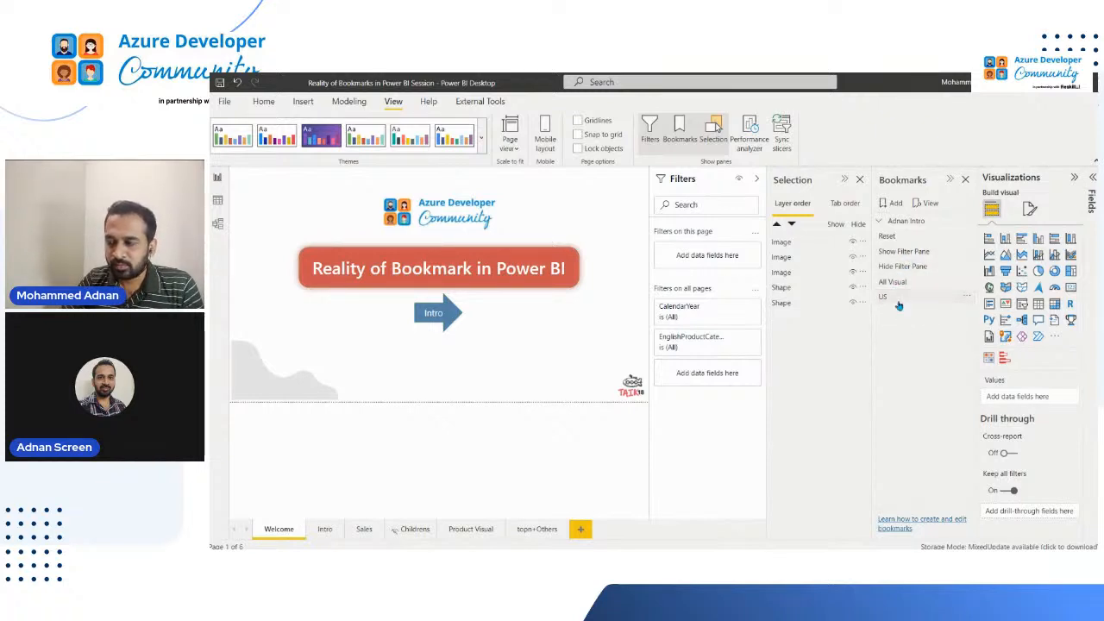
Compare page navigation by applying the Show Filter Pane bookmark and the US bookmark, each from the Welcome page
{"action": "left_click", "coordinate": [907, 252]}
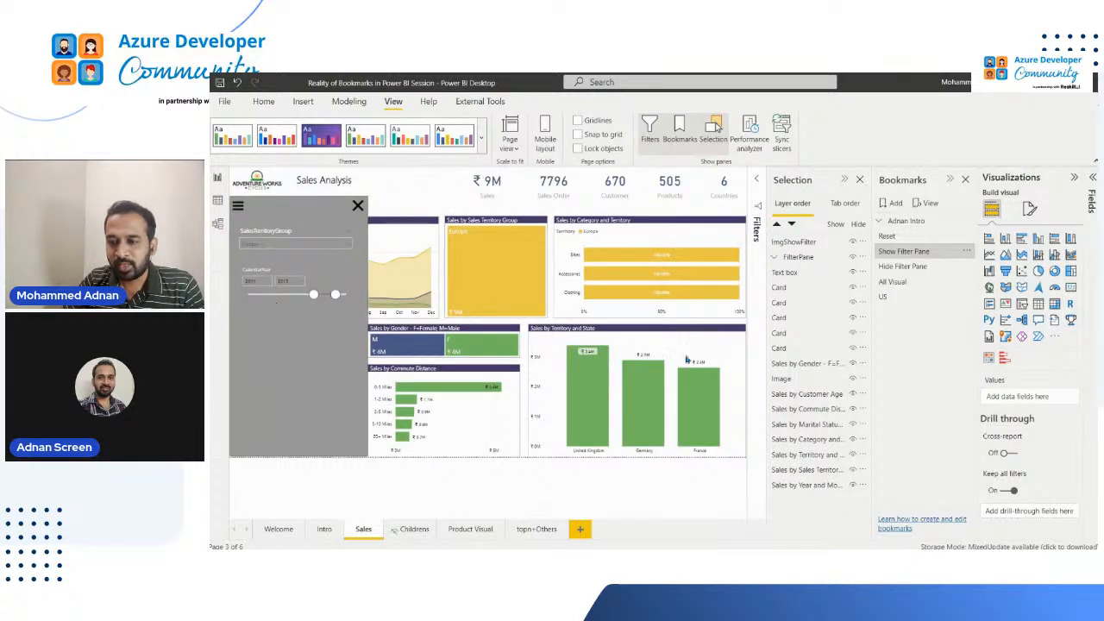
{"action": "mouse_move", "coordinate": [648, 394]}
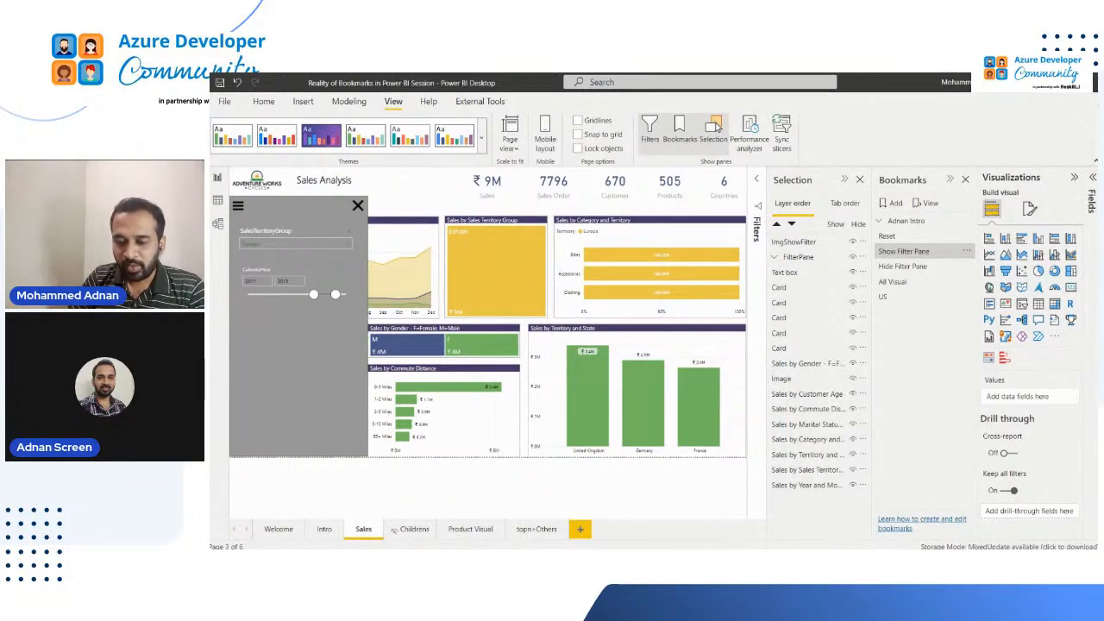
{"action": "left_click", "coordinate": [276, 529]}
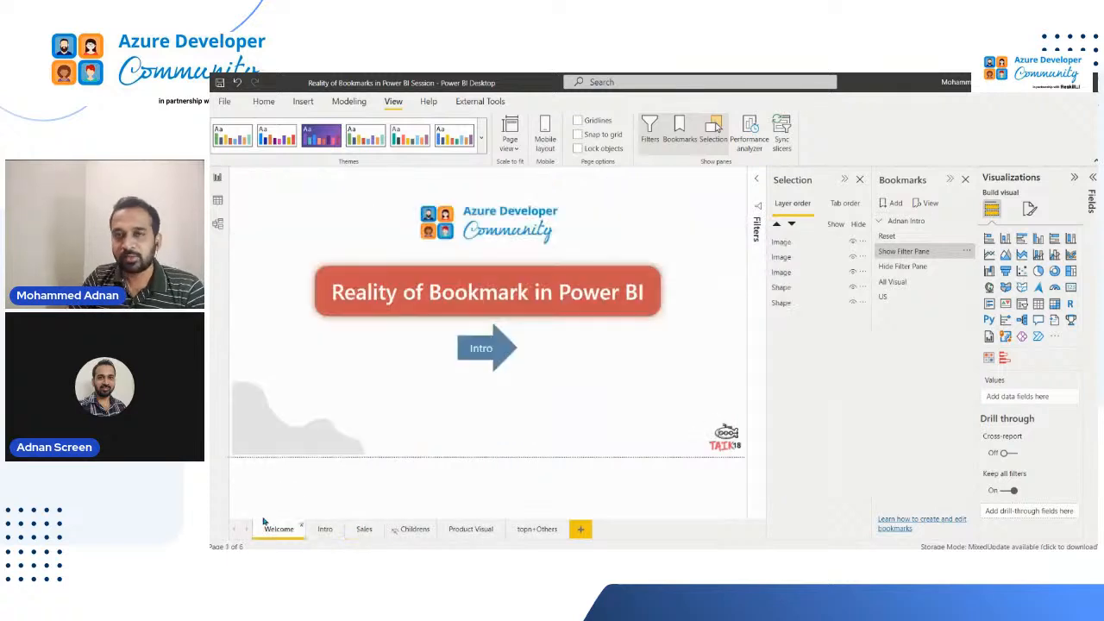
{"action": "left_click", "coordinate": [889, 296]}
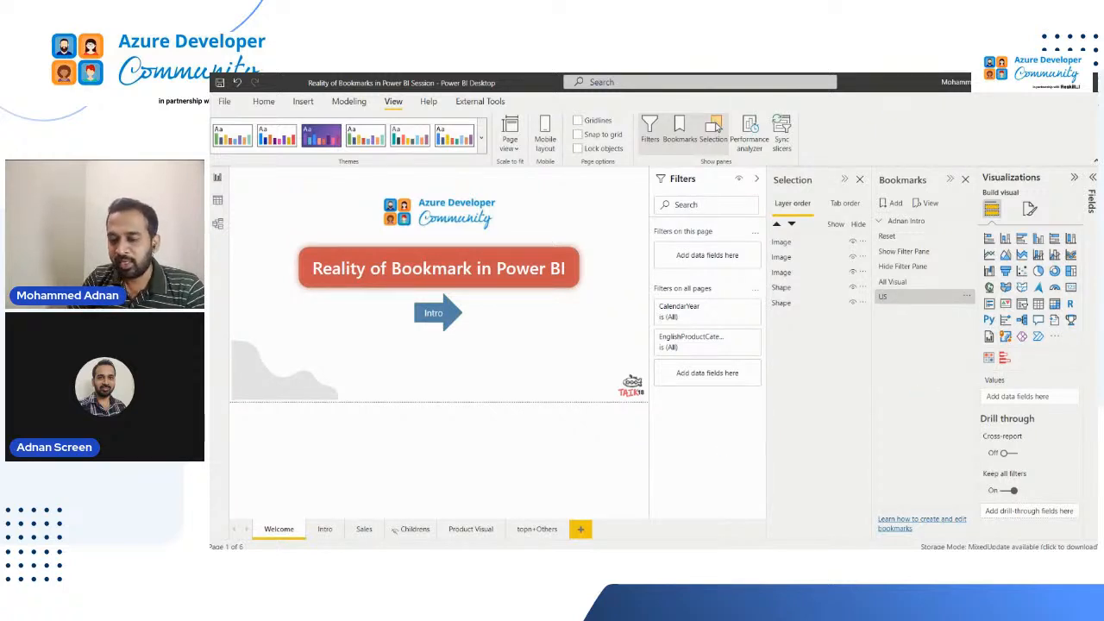
Apply the US bookmark directly on the Sales page and review its options
{"action": "left_click", "coordinate": [366, 530]}
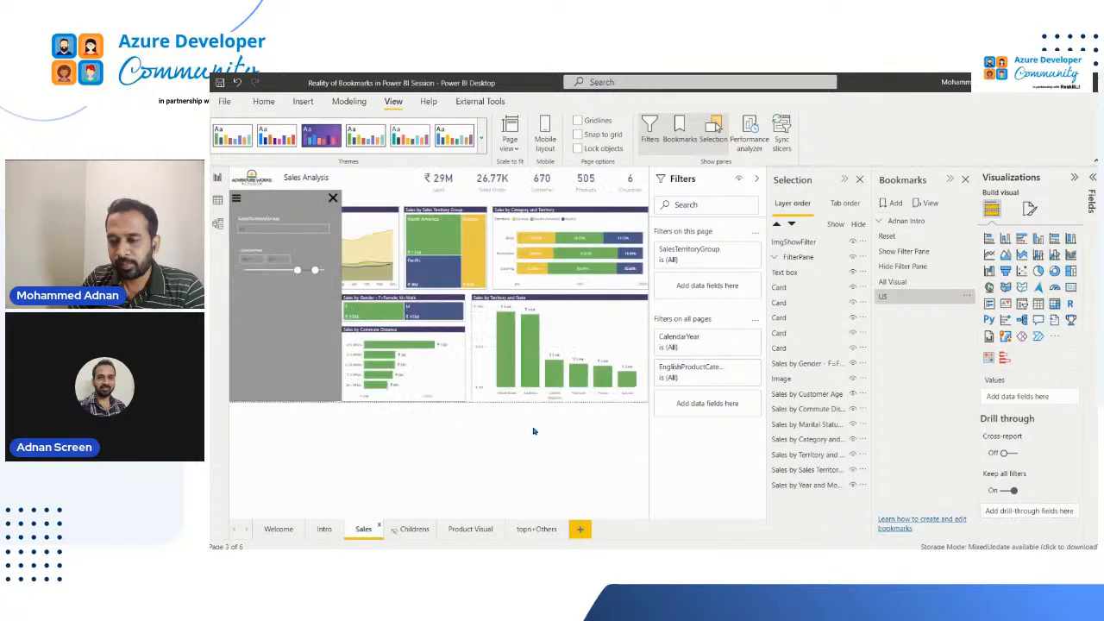
{"action": "left_click", "coordinate": [887, 298]}
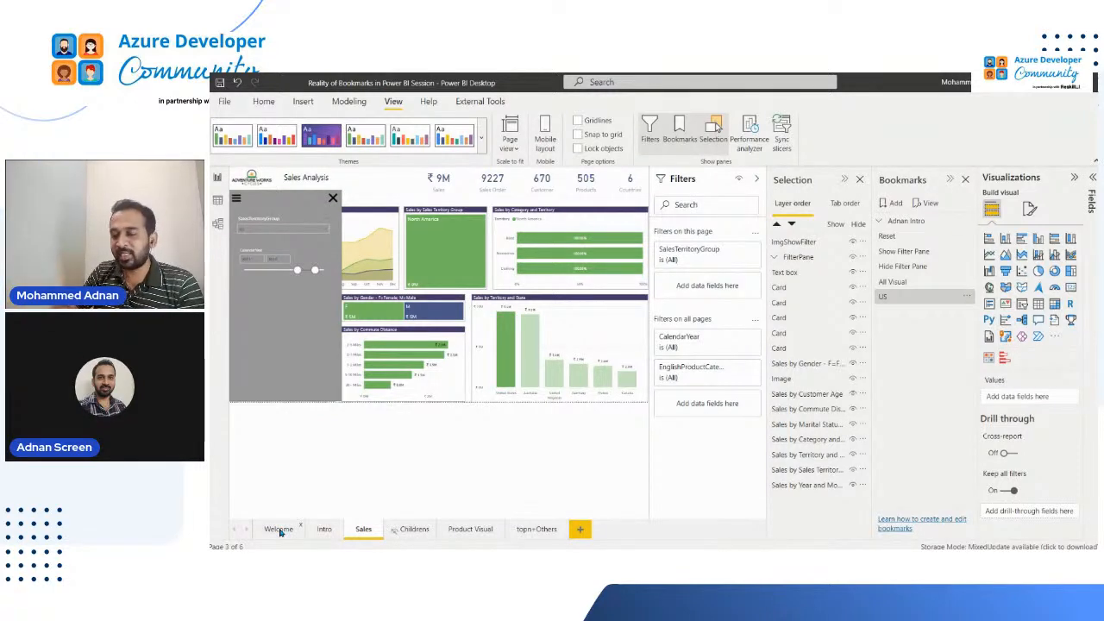
{"action": "left_click", "coordinate": [966, 297]}
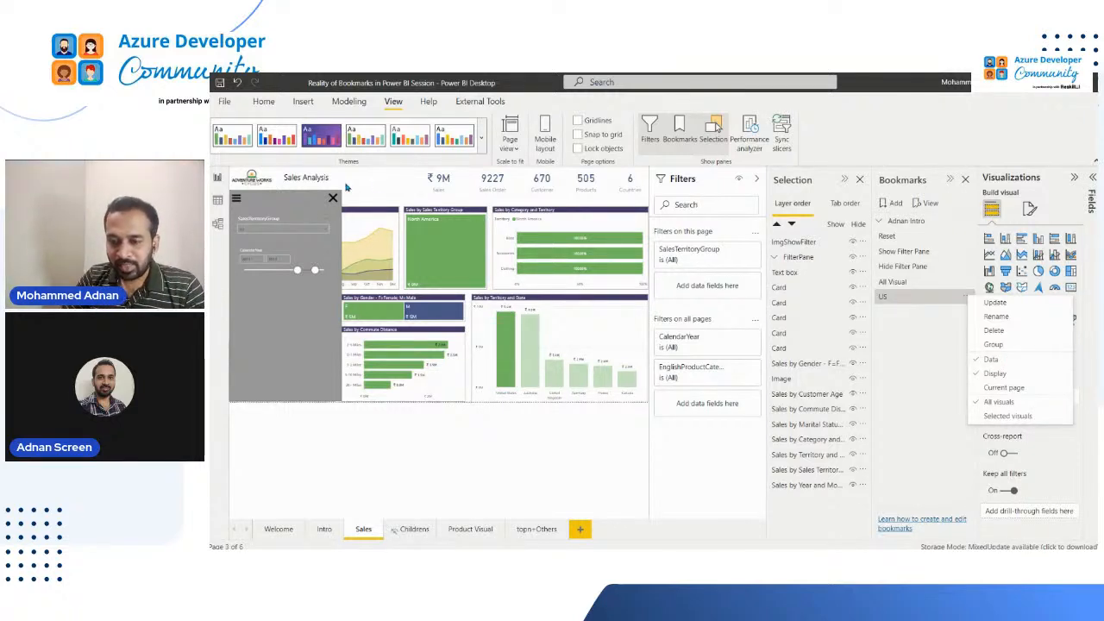
Show the Intro page with the Filters and Selection panes collapsed and expand the intro bookmark group
{"action": "left_click", "coordinate": [327, 531]}
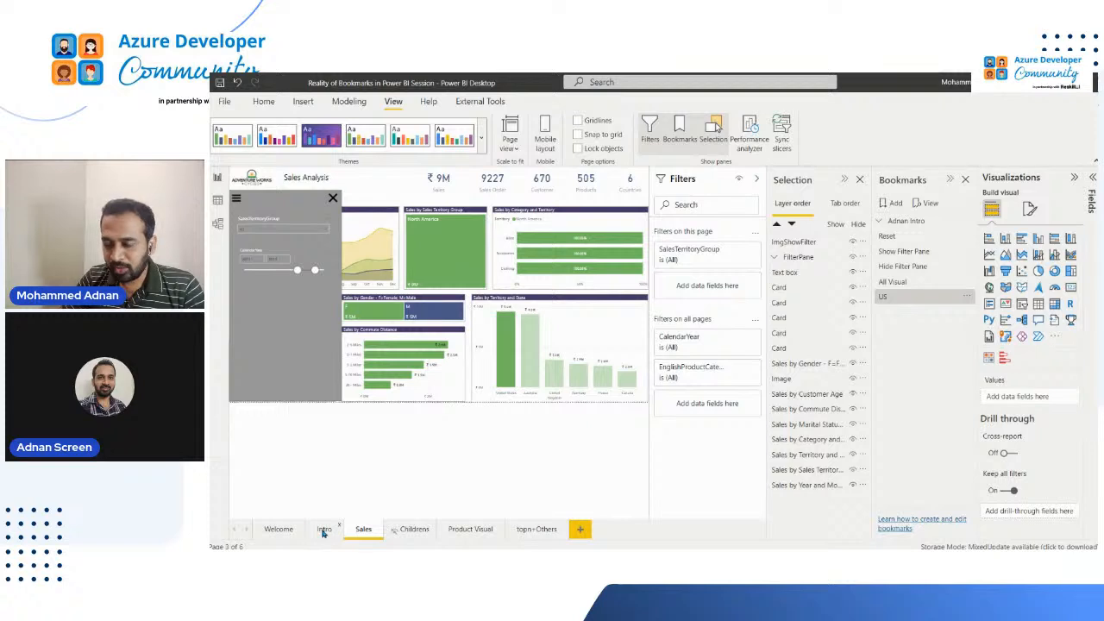
{"action": "left_click", "coordinate": [320, 530]}
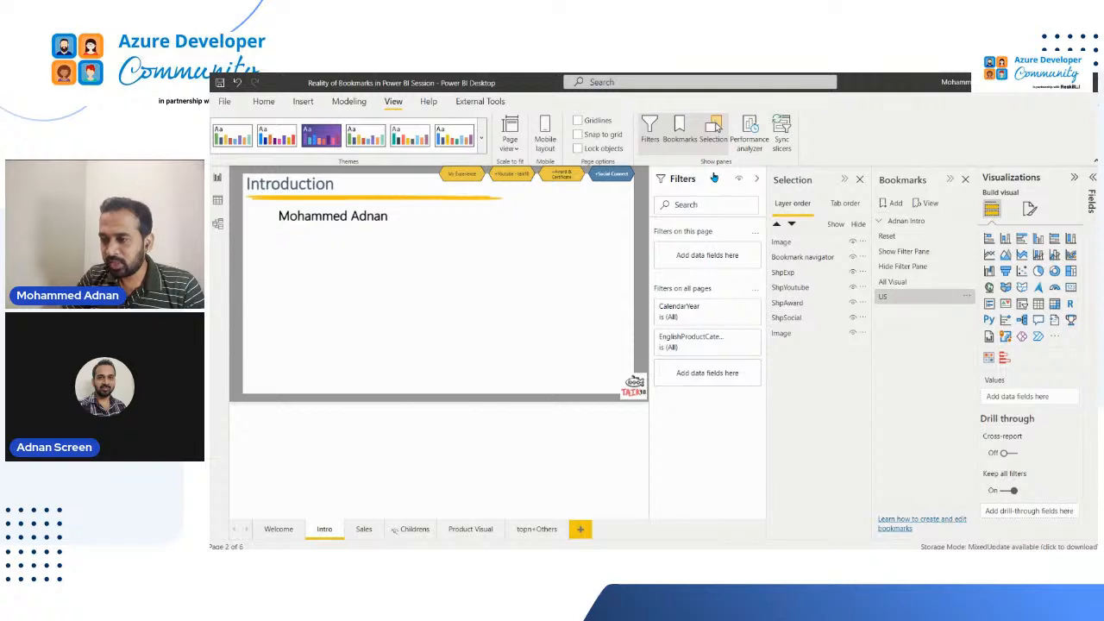
{"action": "left_click", "coordinate": [844, 180]}
{"action": "left_click", "coordinate": [843, 179]}
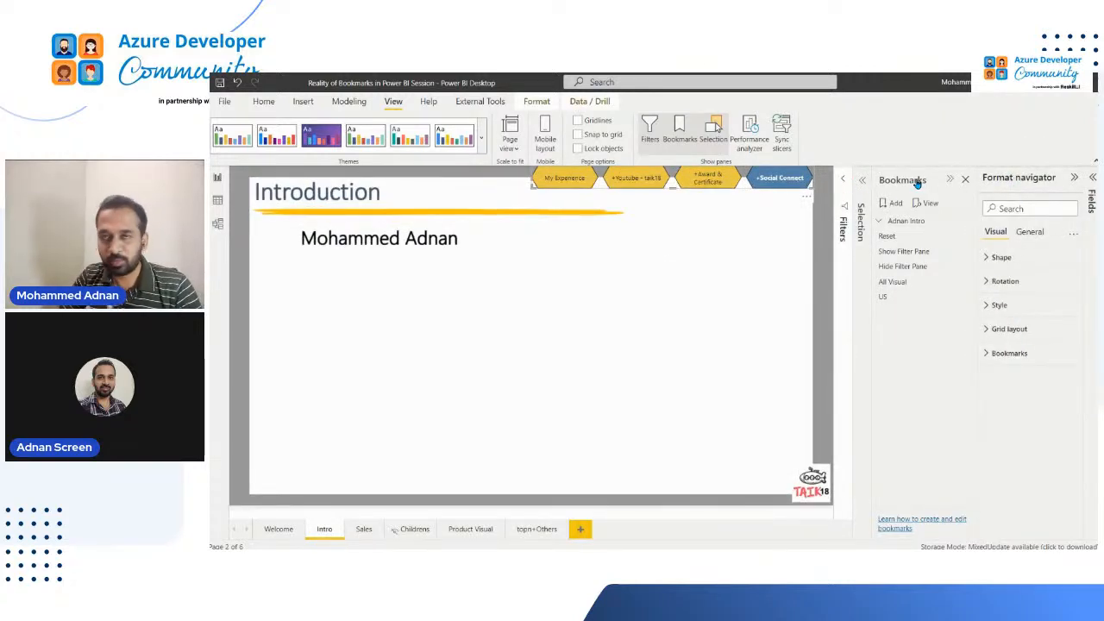
{"action": "left_click", "coordinate": [879, 222]}
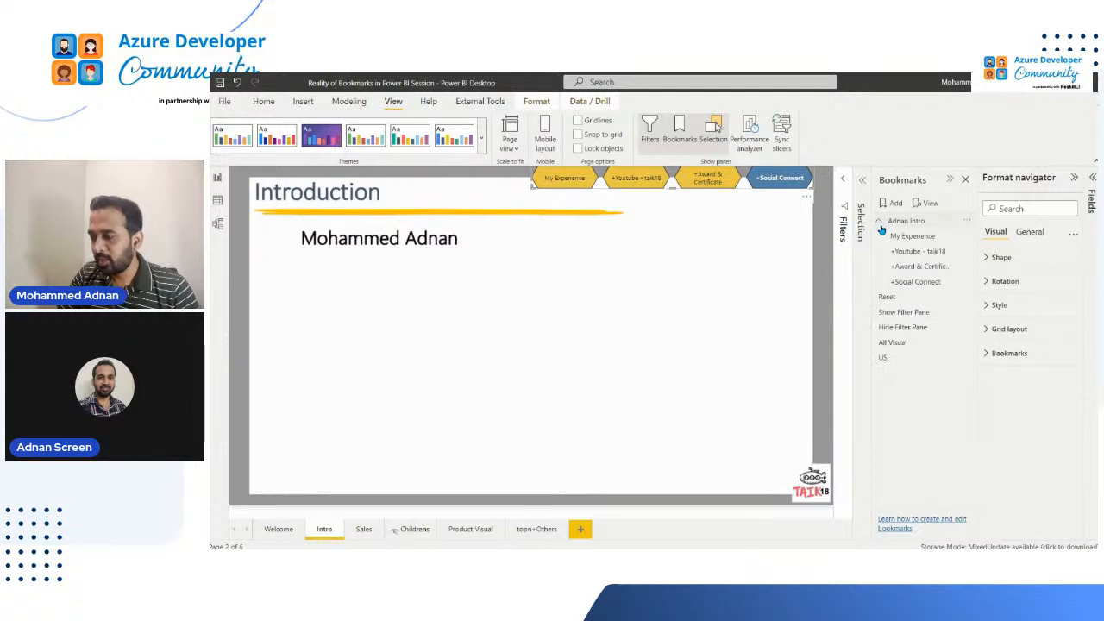
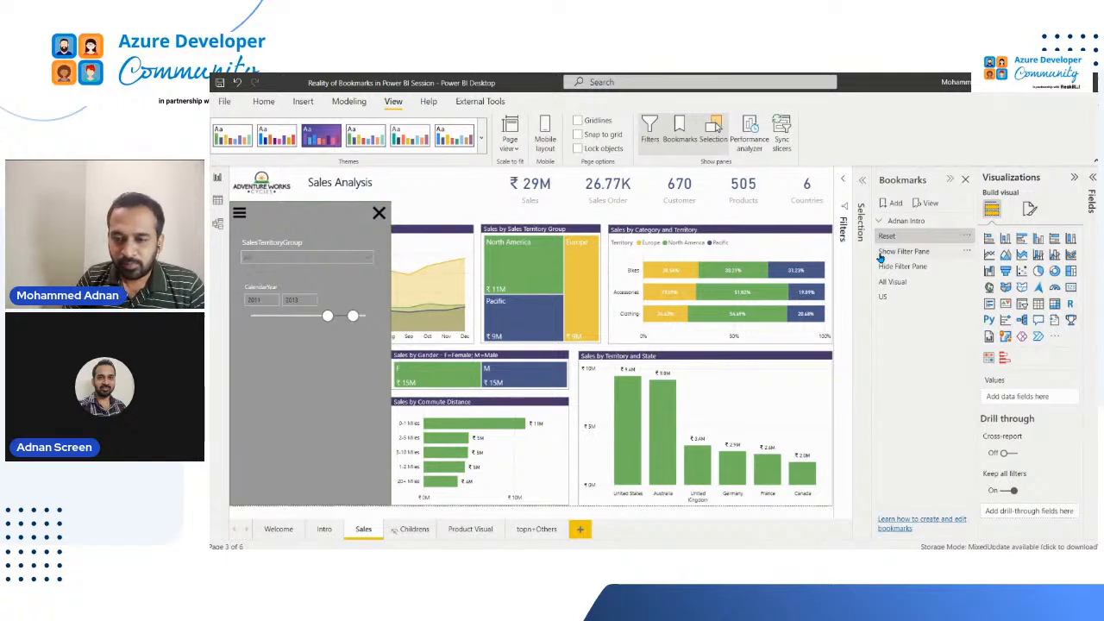
Apply the Show Filter Pane bookmark and select North America and Pacific in the SalesTerritoryGroup slicer
{"action": "left_click", "coordinate": [889, 251]}
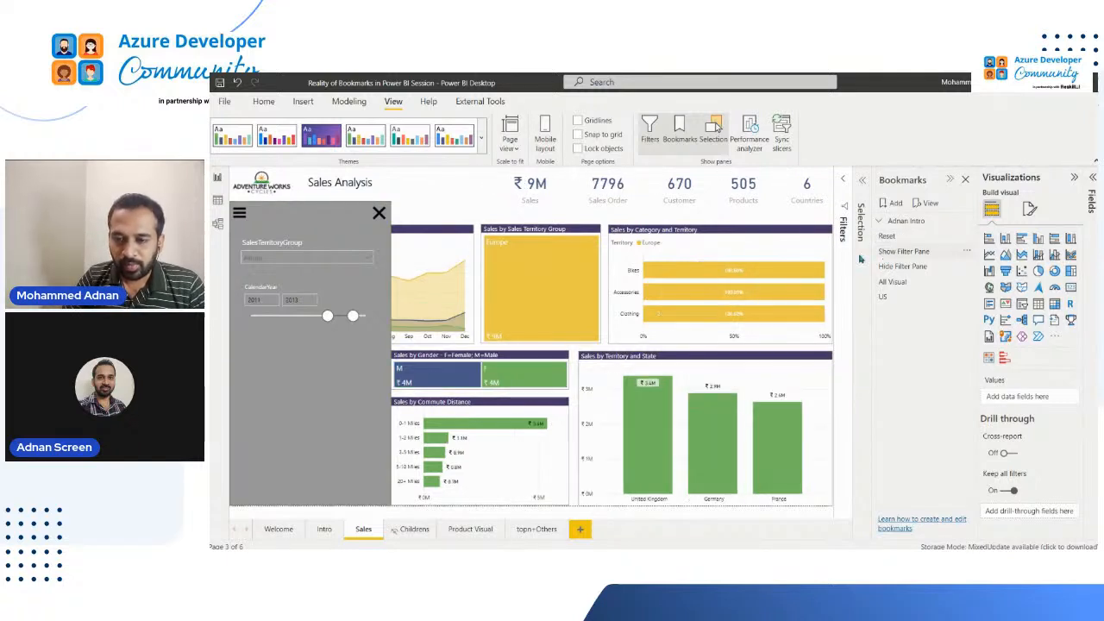
{"action": "left_click", "coordinate": [281, 262]}
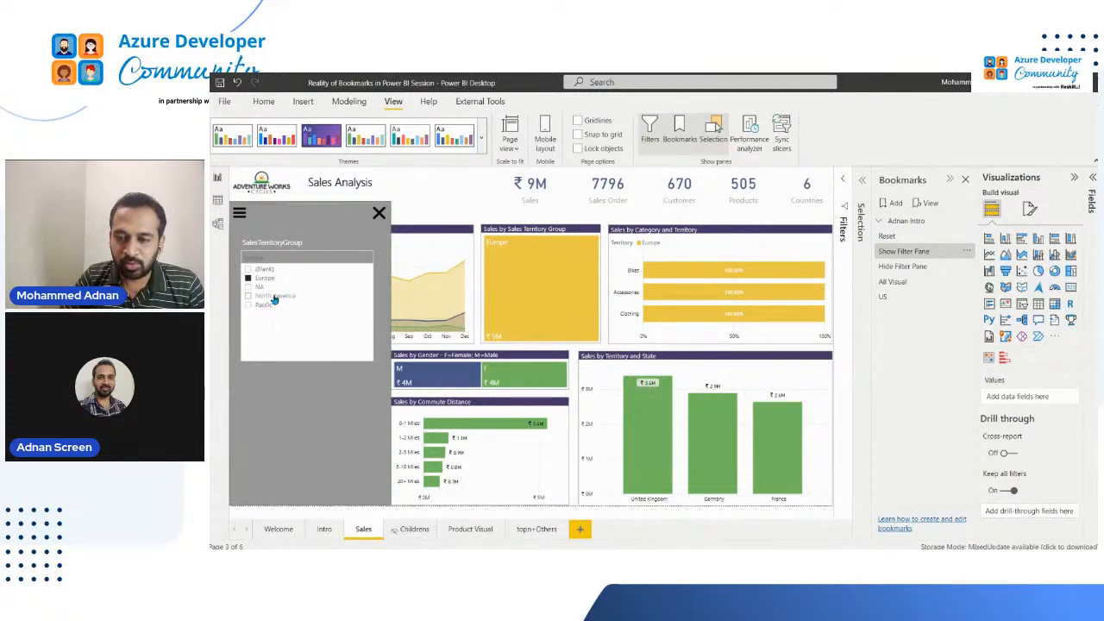
{"action": "left_click", "coordinate": [274, 297]}
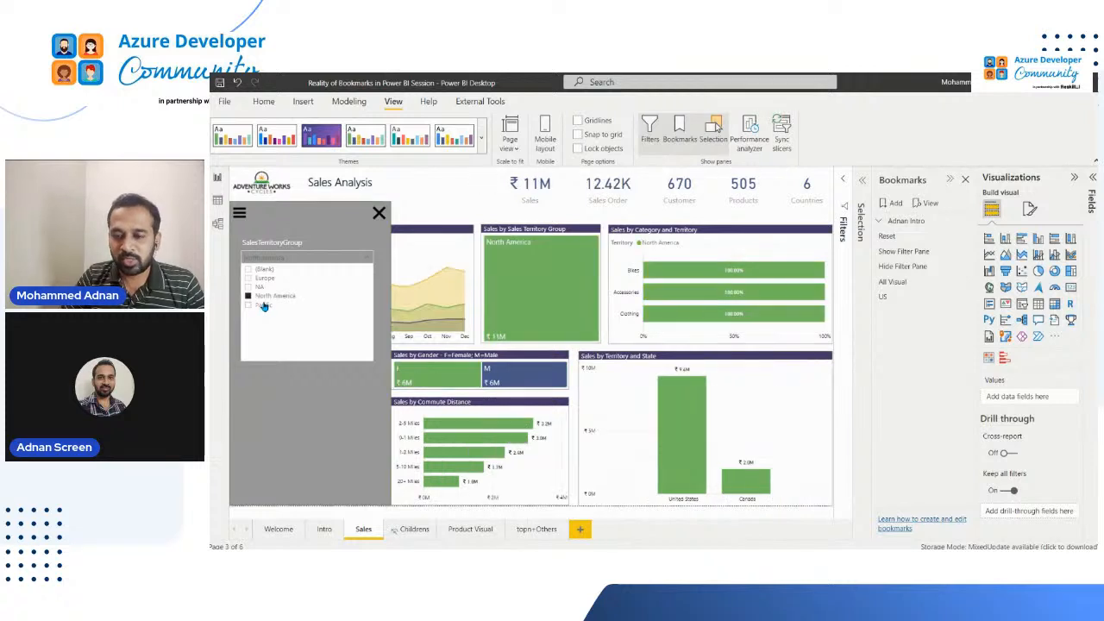
{"action": "left_click", "coordinate": [264, 307]}
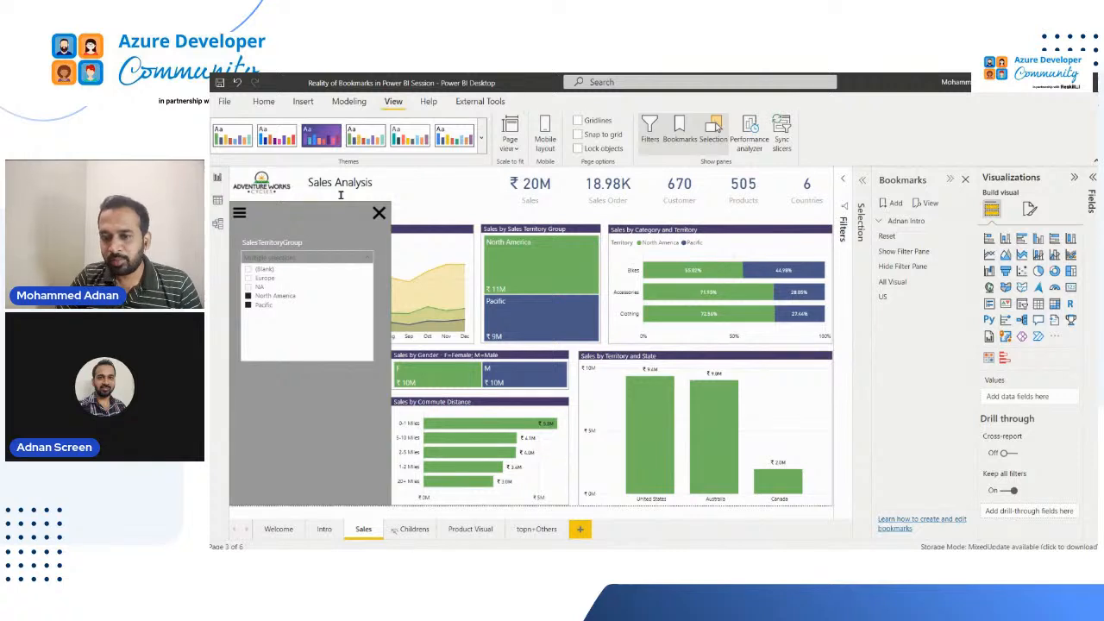
Insert a blank button on the Sales page and place it in the grey filter panel's header between the menu and close icons
{"action": "left_click", "coordinate": [304, 108]}
{"action": "left_click", "coordinate": [303, 104]}
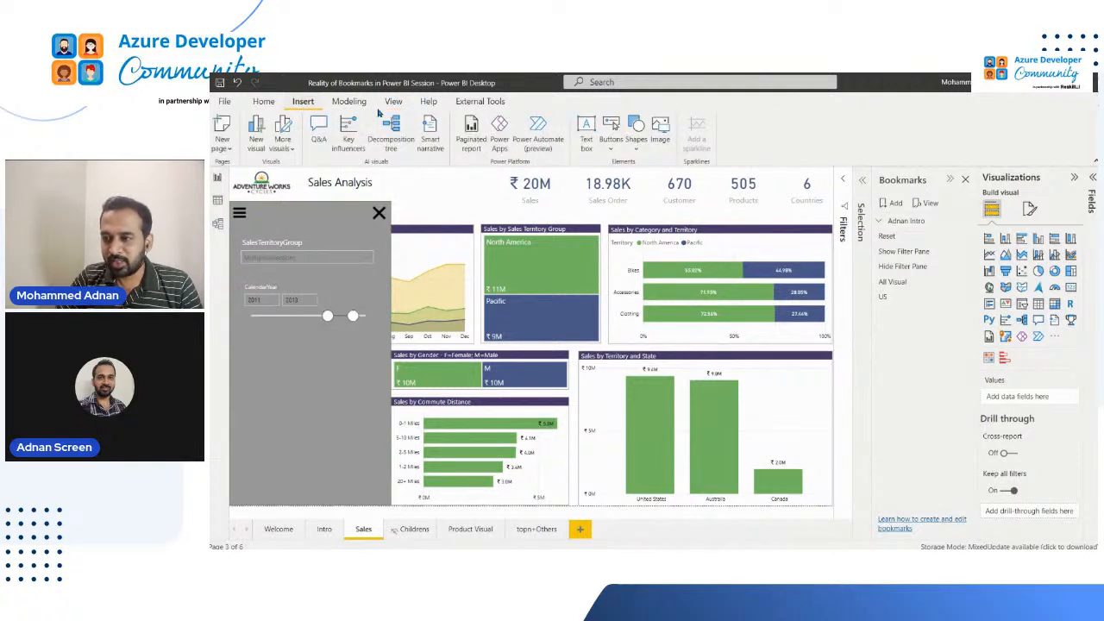
{"action": "left_click", "coordinate": [636, 150]}
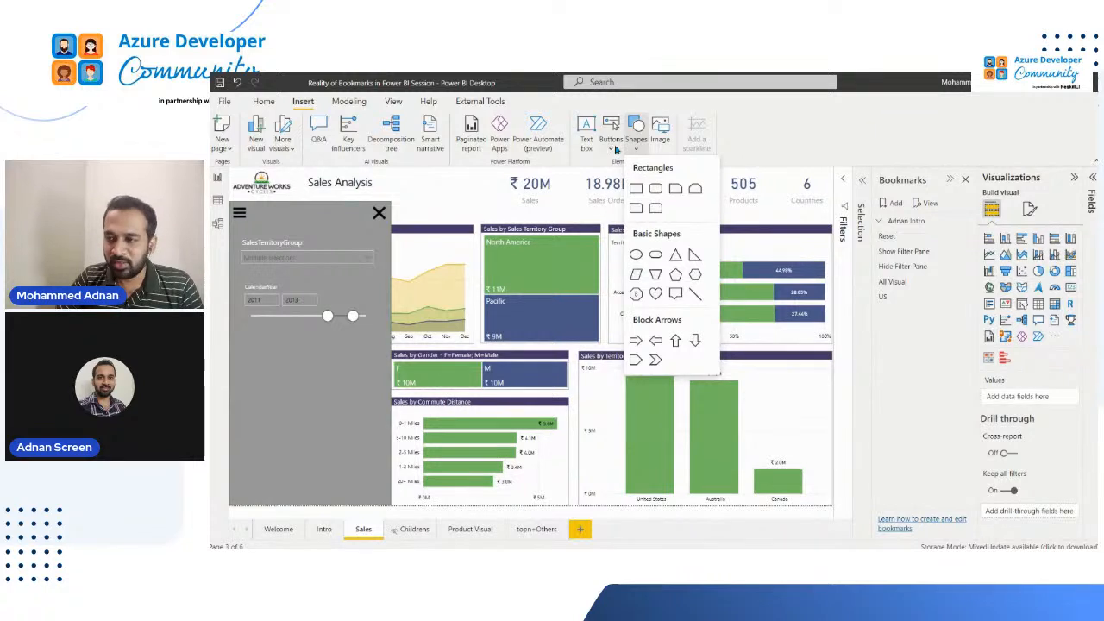
{"action": "left_click", "coordinate": [612, 149]}
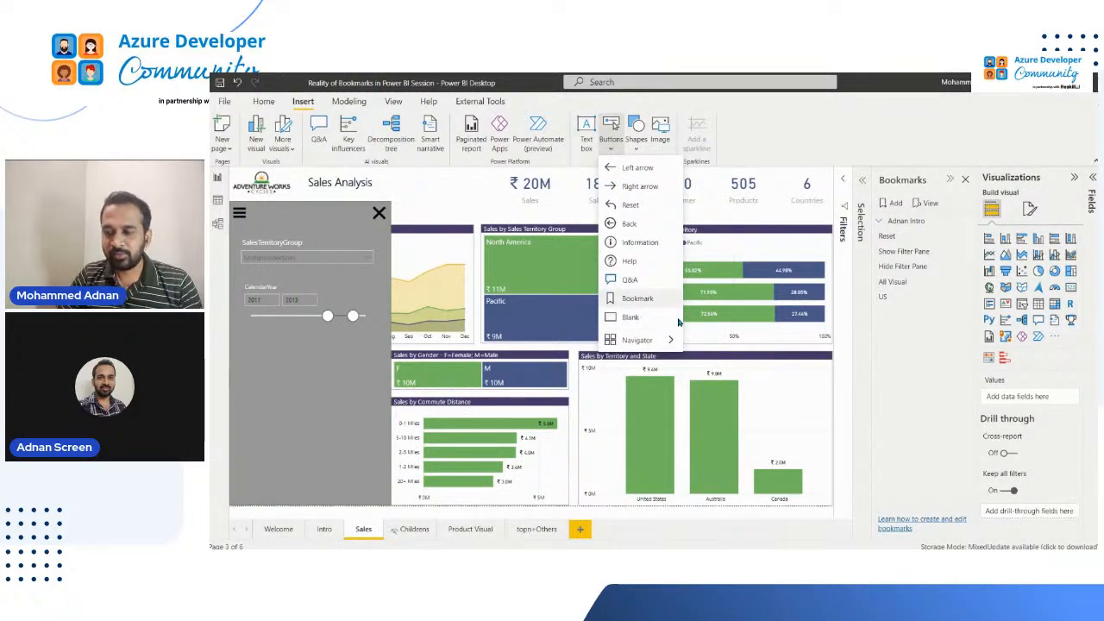
{"action": "left_click", "coordinate": [640, 318]}
{"action": "left_click_drag", "start_coordinate": [241, 178], "coordinate": [292, 214]}
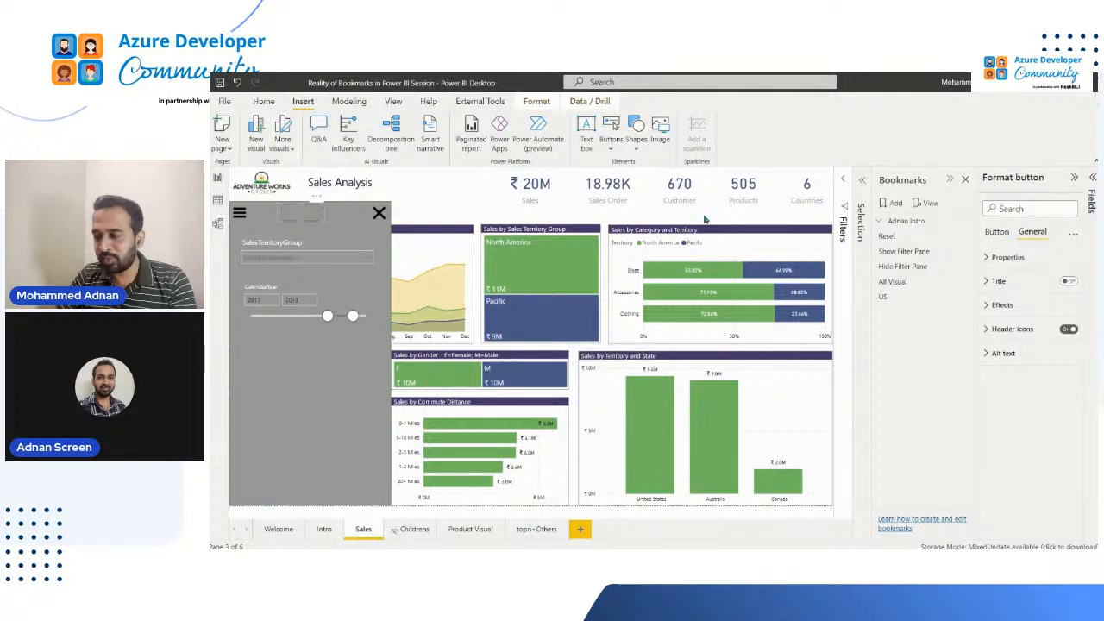
{"action": "left_click", "coordinate": [988, 305]}
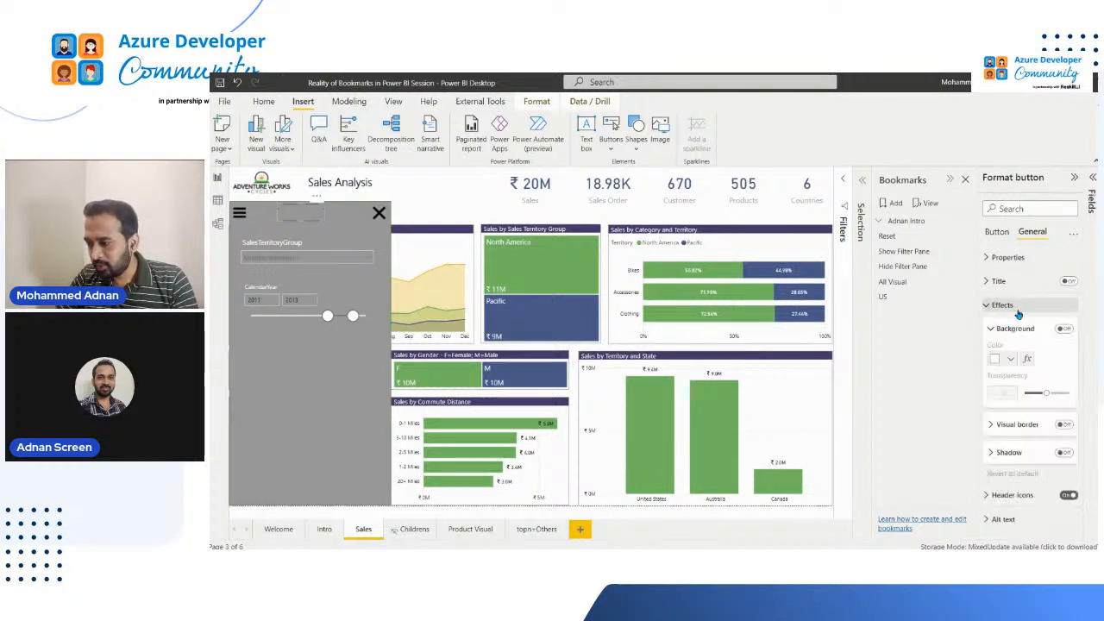
{"action": "left_click", "coordinate": [989, 307]}
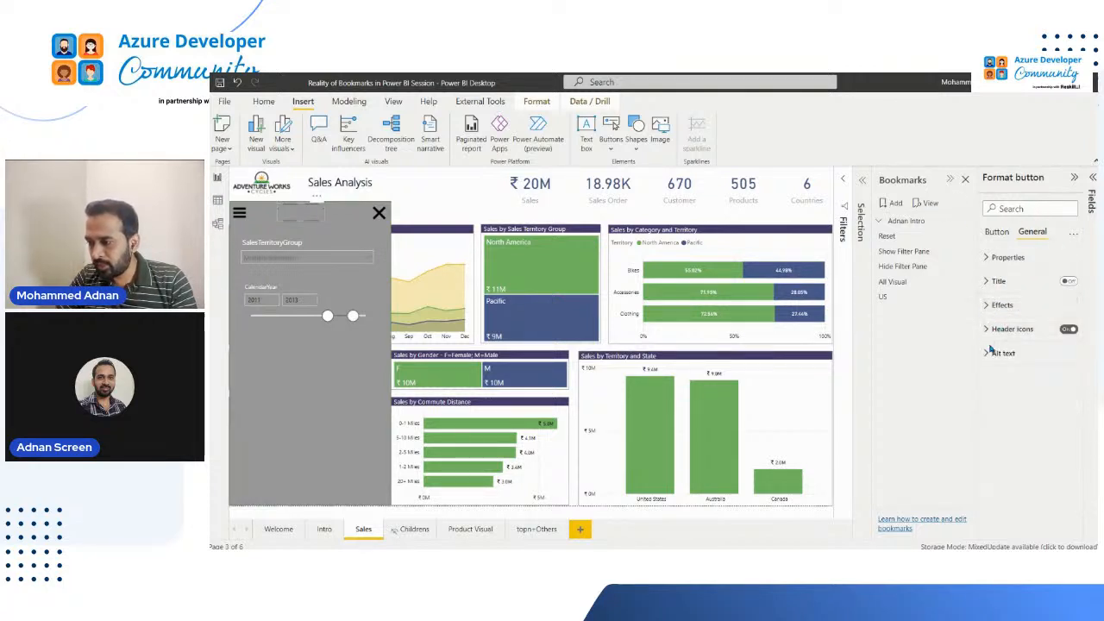
{"action": "left_click", "coordinate": [990, 285]}
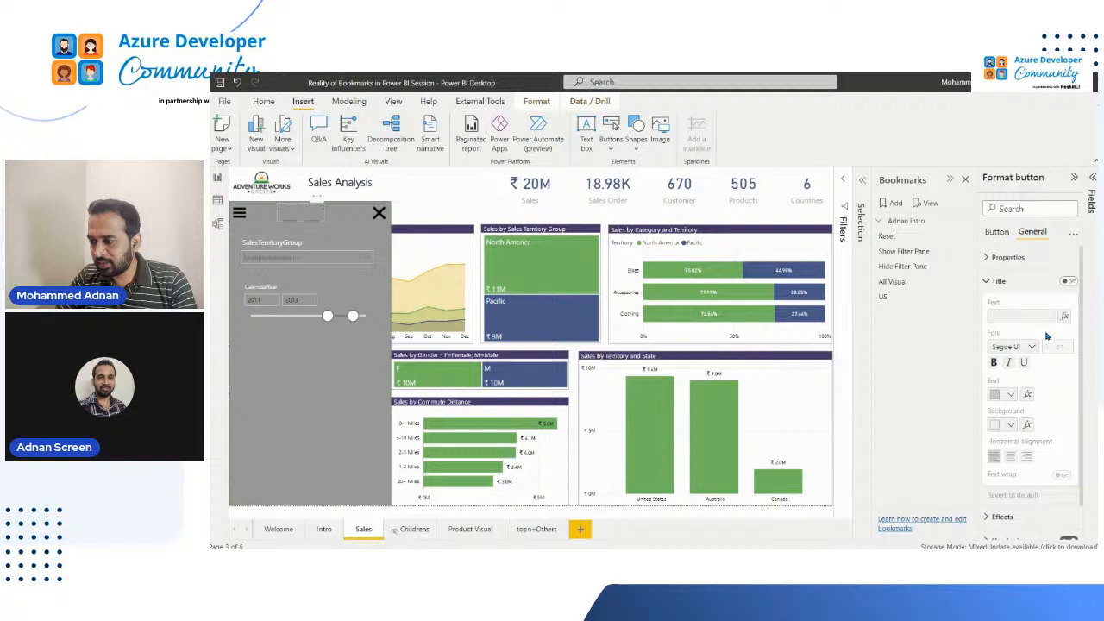
{"action": "left_click", "coordinate": [992, 281]}
Turn on the blank button's default-state text reading Reset, with a white font at 15 pt
{"action": "left_click", "coordinate": [997, 232]}
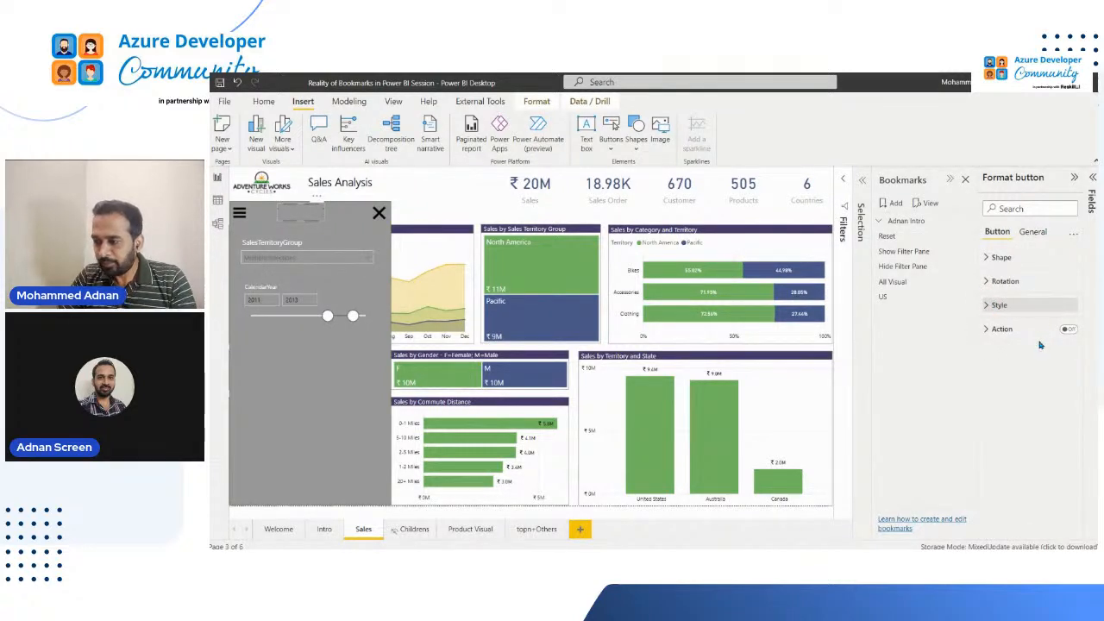
{"action": "left_click", "coordinate": [1013, 304]}
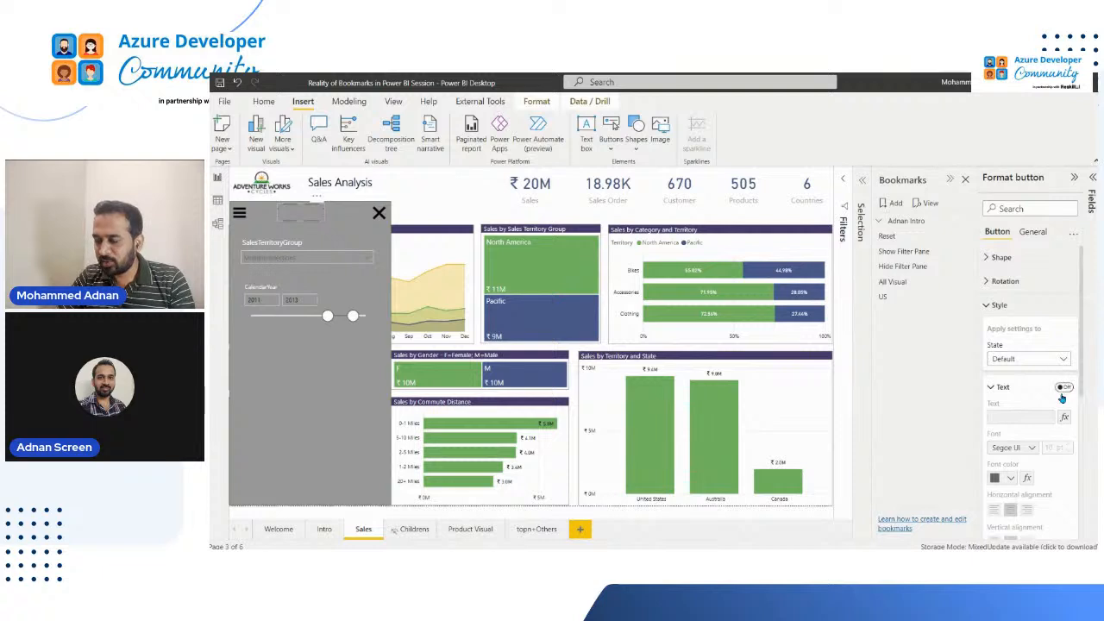
{"action": "left_click", "coordinate": [1064, 388]}
{"action": "left_click", "coordinate": [1030, 416]}
{"action": "type", "text": "Ret"}
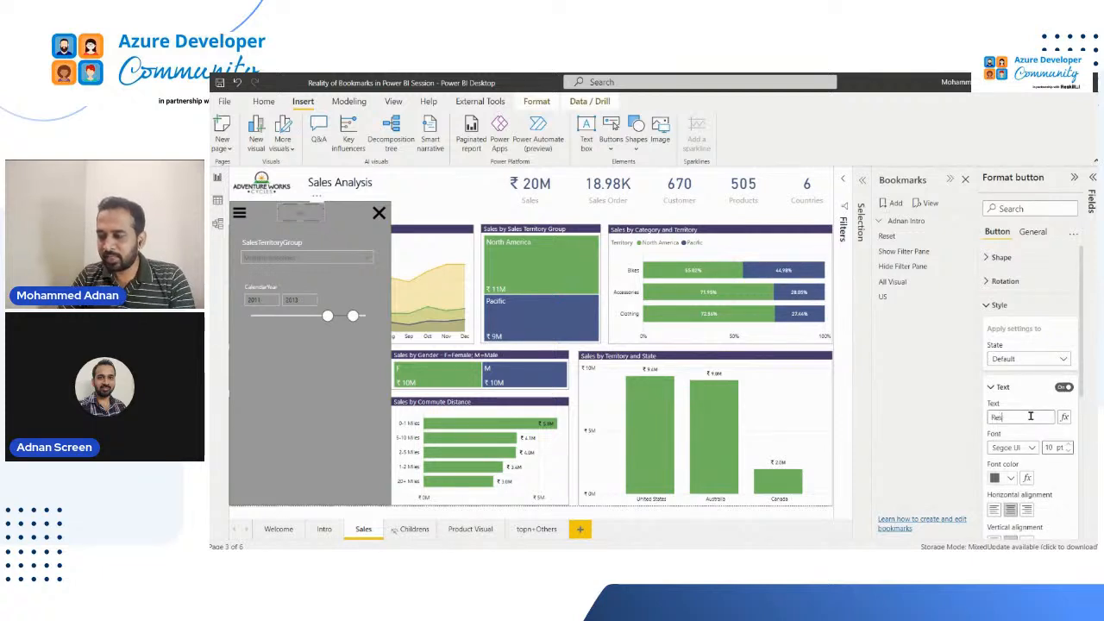
{"action": "left_click", "coordinate": [1015, 477]}
{"action": "left_click", "coordinate": [928, 295]}
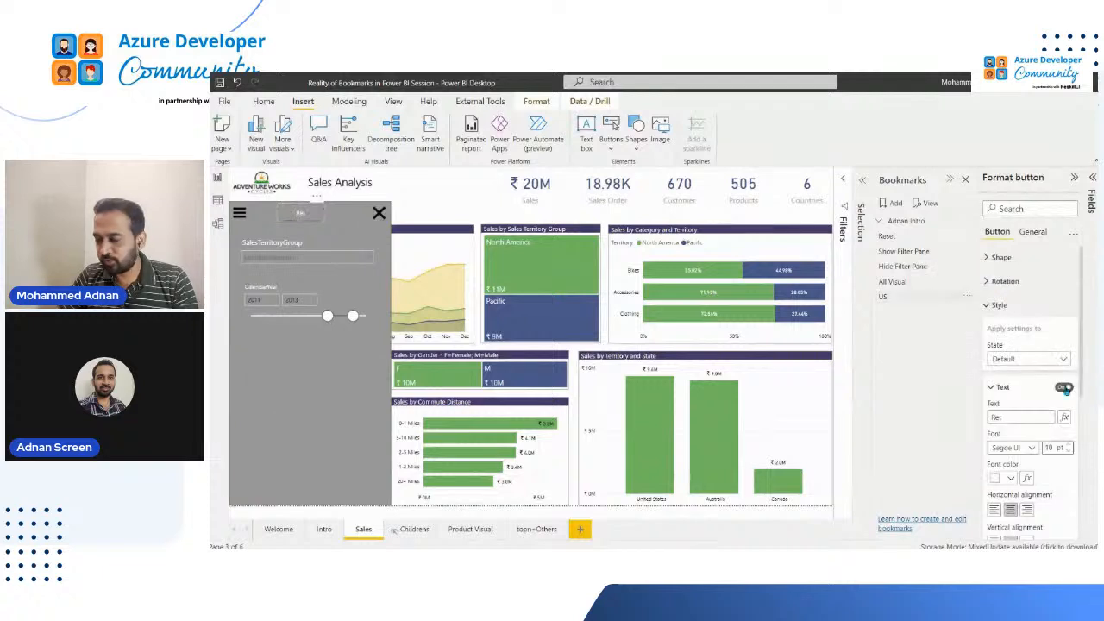
{"action": "left_click", "coordinate": [998, 418]}
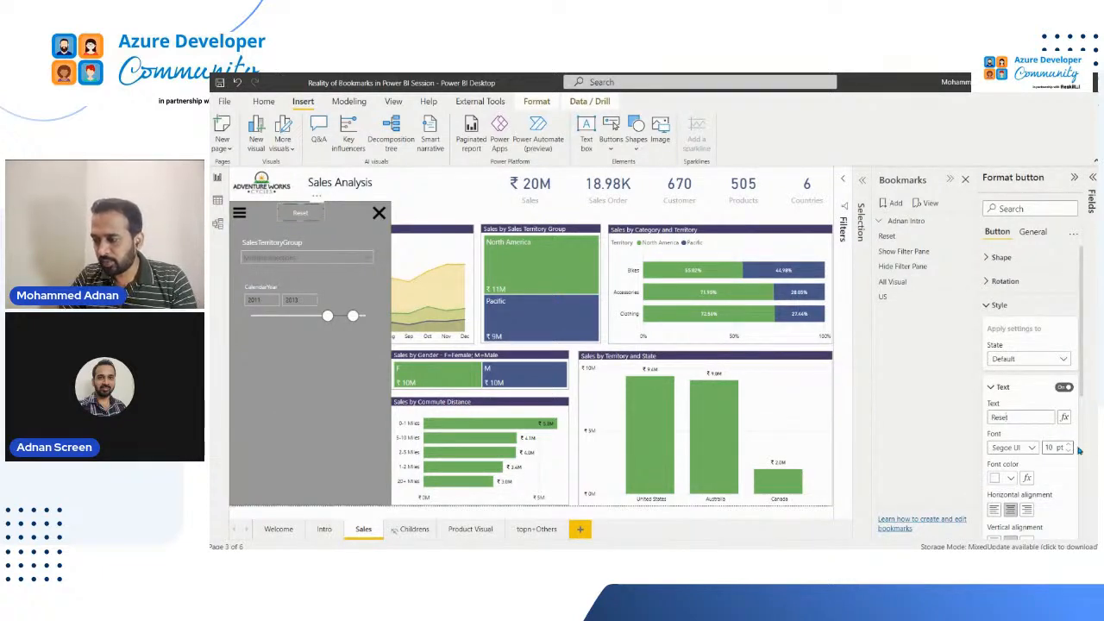
{"action": "left_click", "coordinate": [1051, 447]}
{"action": "type", "text": "15"}
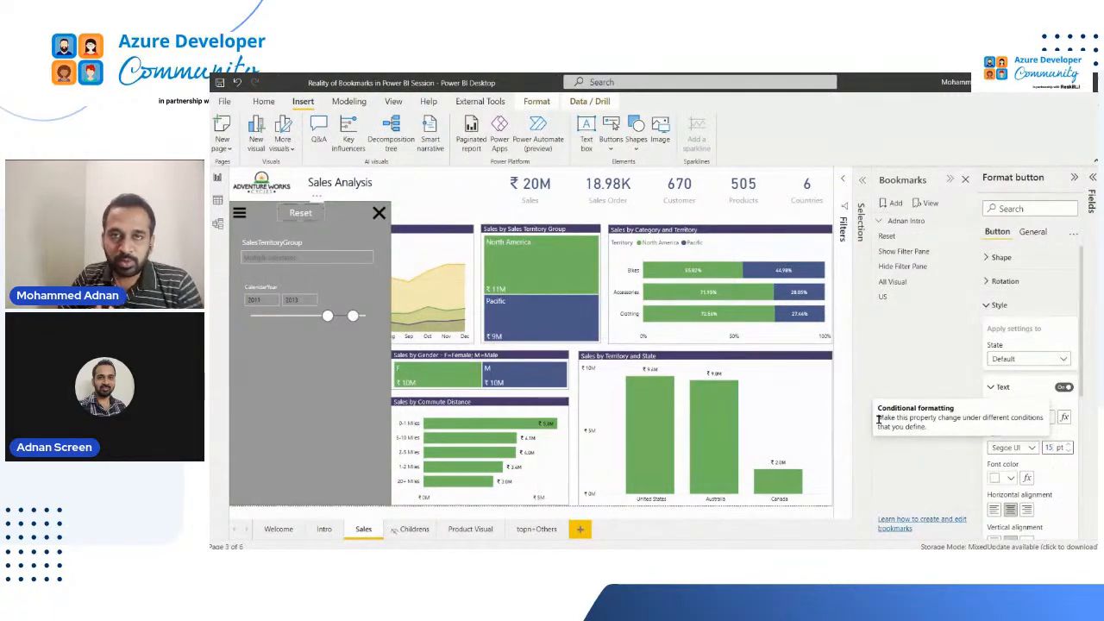
Apply the Show Filter Pane bookmark and give the Reset button a Bookmark action that targets Show Filter Pane
{"action": "left_click", "coordinate": [906, 251]}
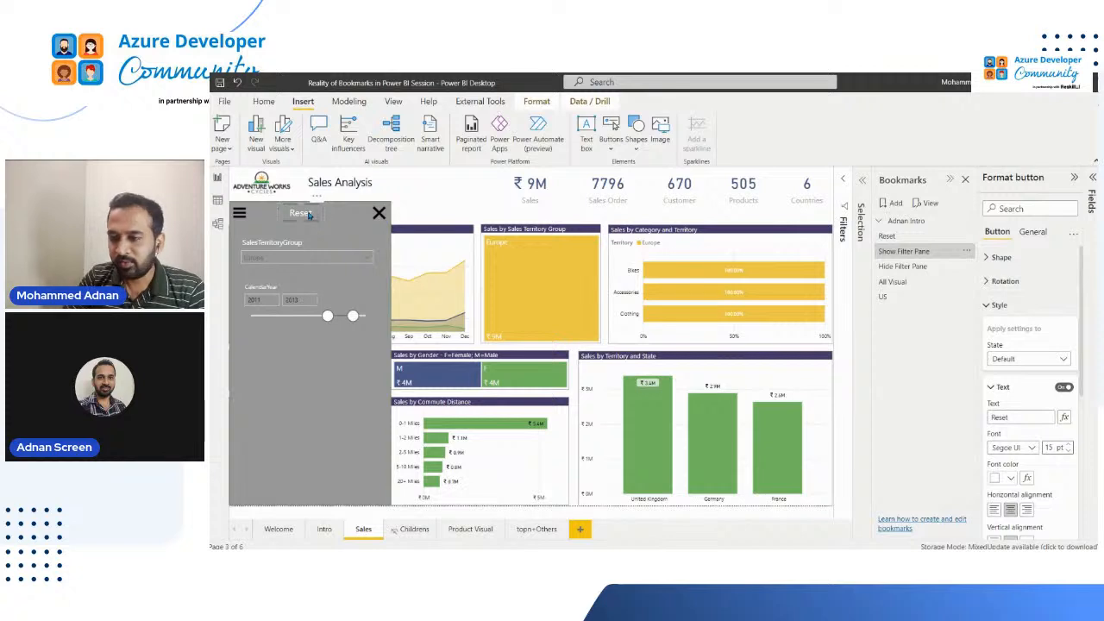
{"action": "left_click", "coordinate": [987, 306]}
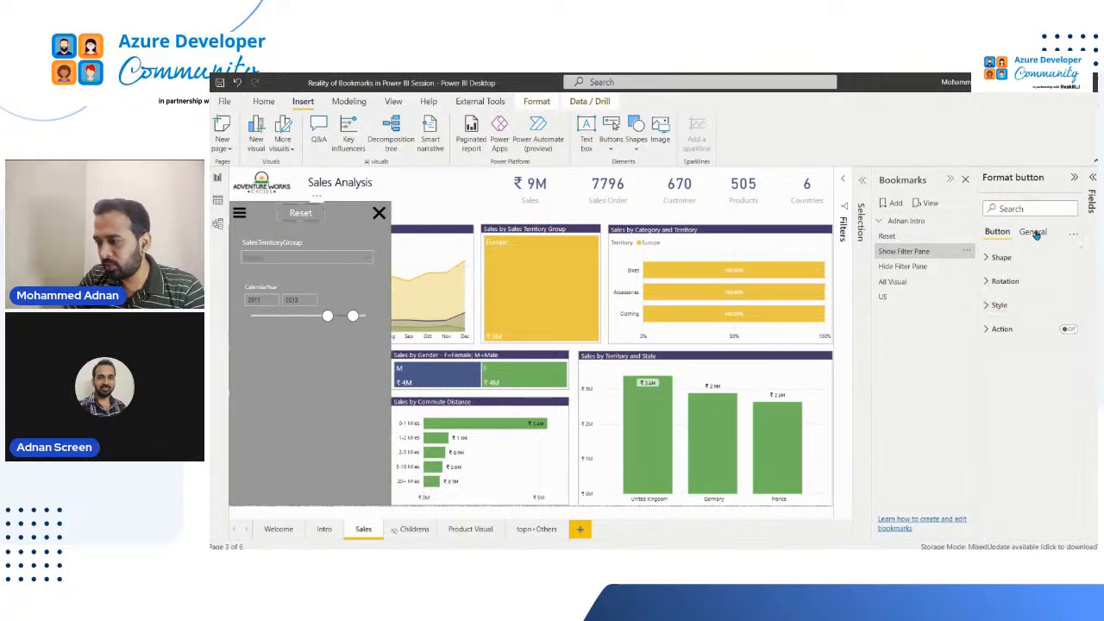
{"action": "left_click", "coordinate": [1069, 331]}
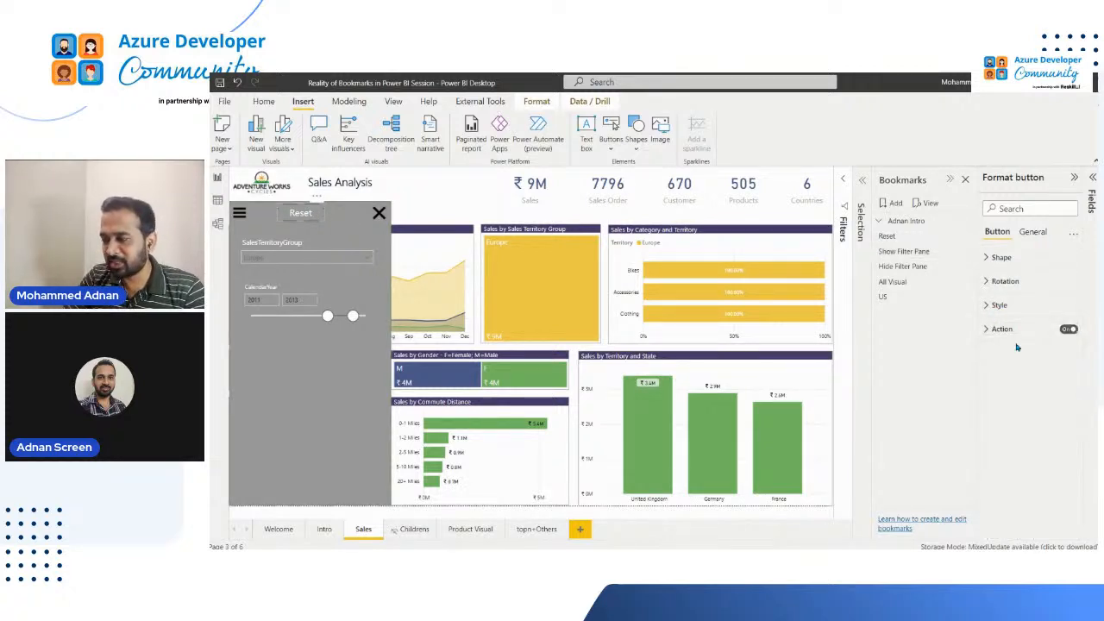
{"action": "left_click", "coordinate": [996, 329]}
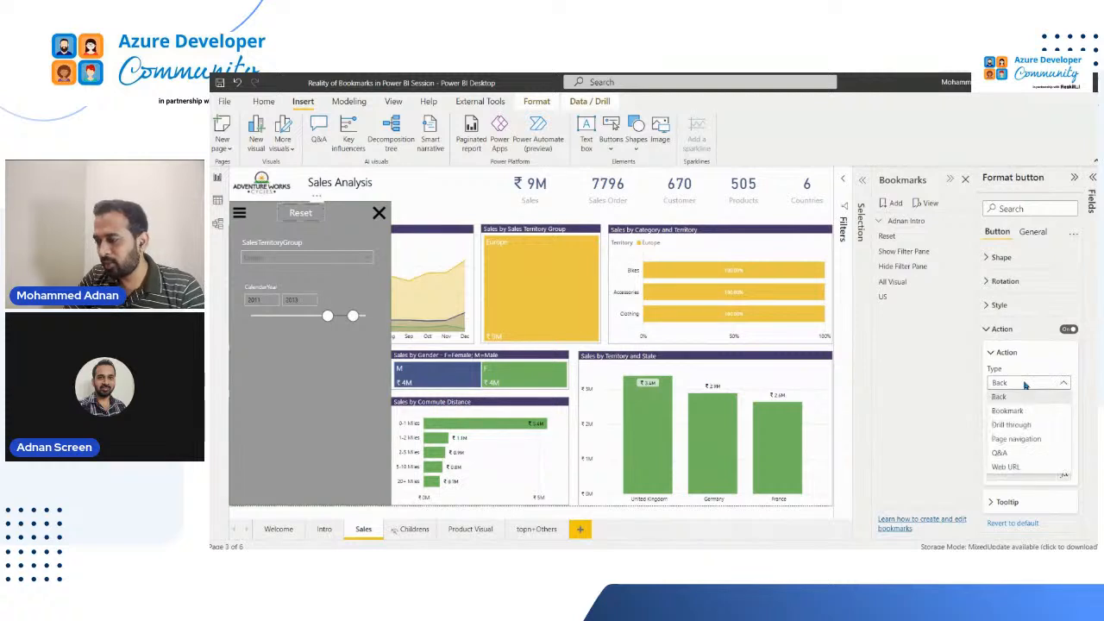
{"action": "left_click", "coordinate": [1027, 384]}
{"action": "left_click", "coordinate": [1018, 413]}
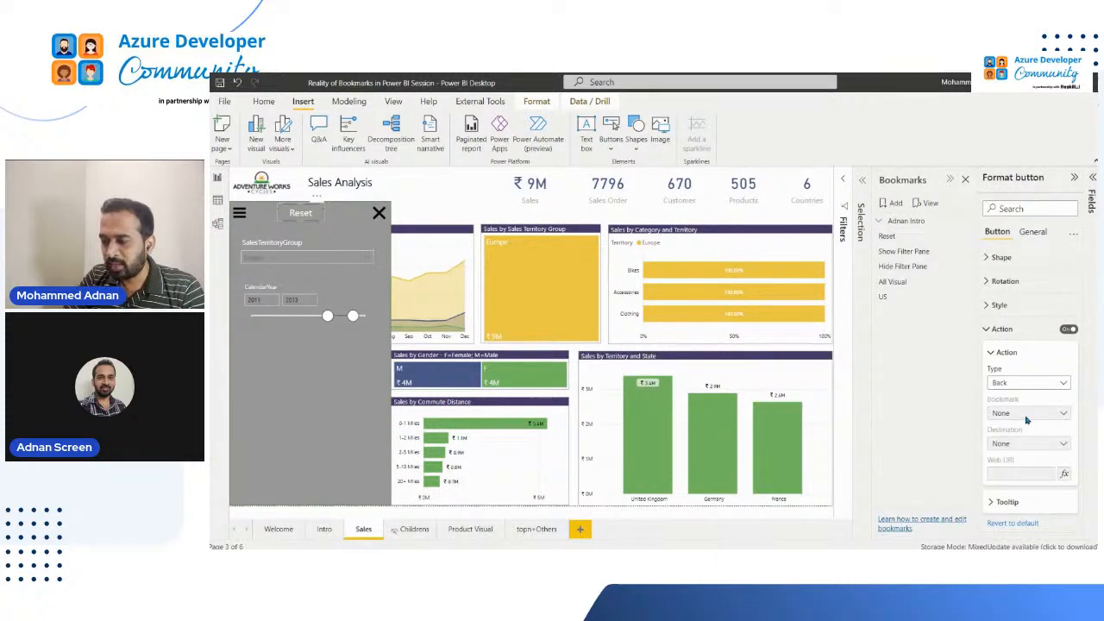
{"action": "left_click", "coordinate": [1041, 415]}
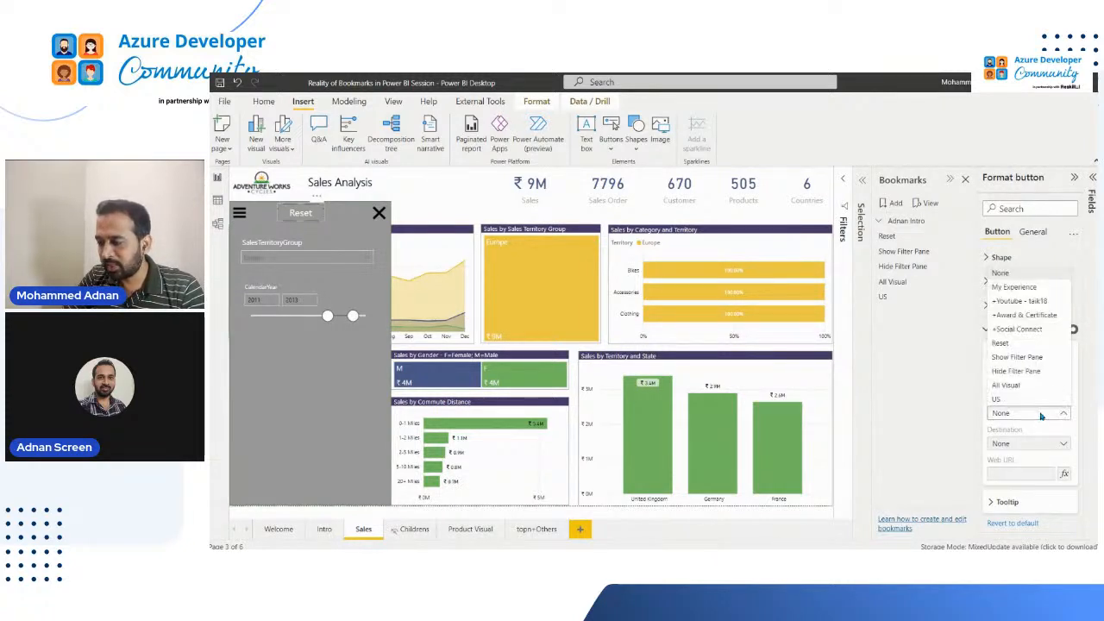
{"action": "left_click", "coordinate": [1027, 359]}
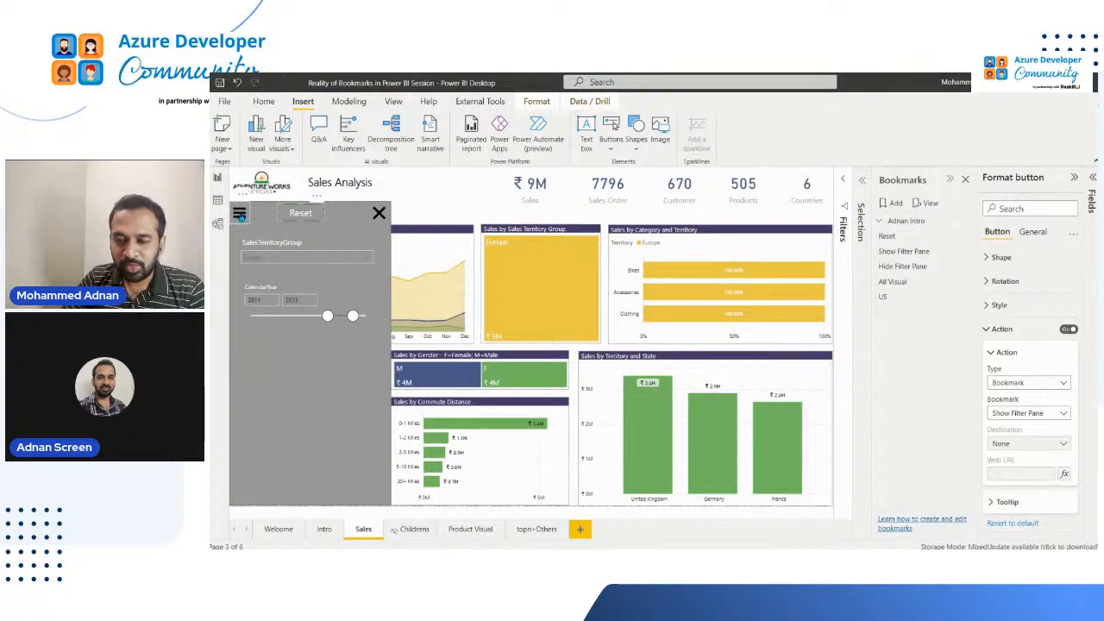
Select North America and Pacific in the SalesTerritoryGroup slicer and test the filter panel's menu icon
{"action": "left_click", "coordinate": [273, 257]}
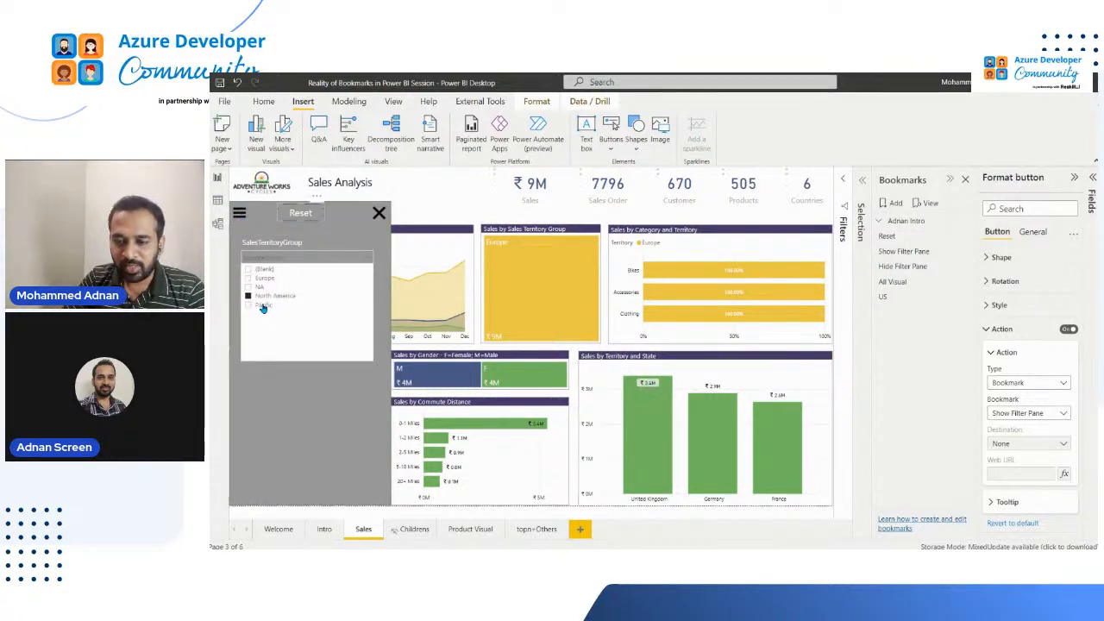
{"action": "left_click", "coordinate": [269, 297]}
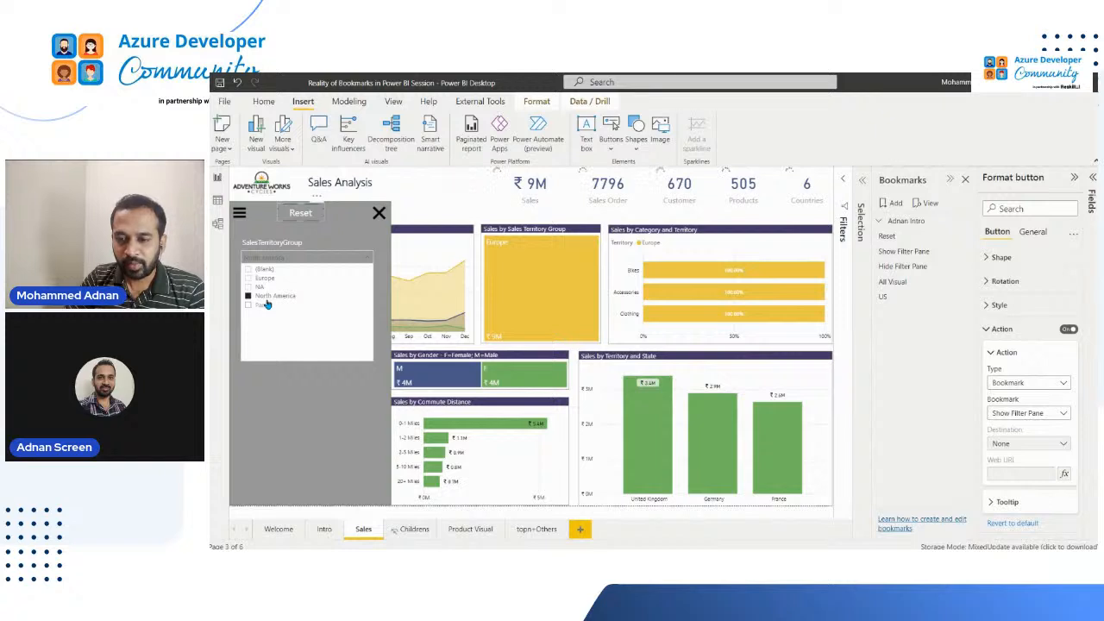
{"action": "left_click", "coordinate": [254, 305], "text": "ctrl"}
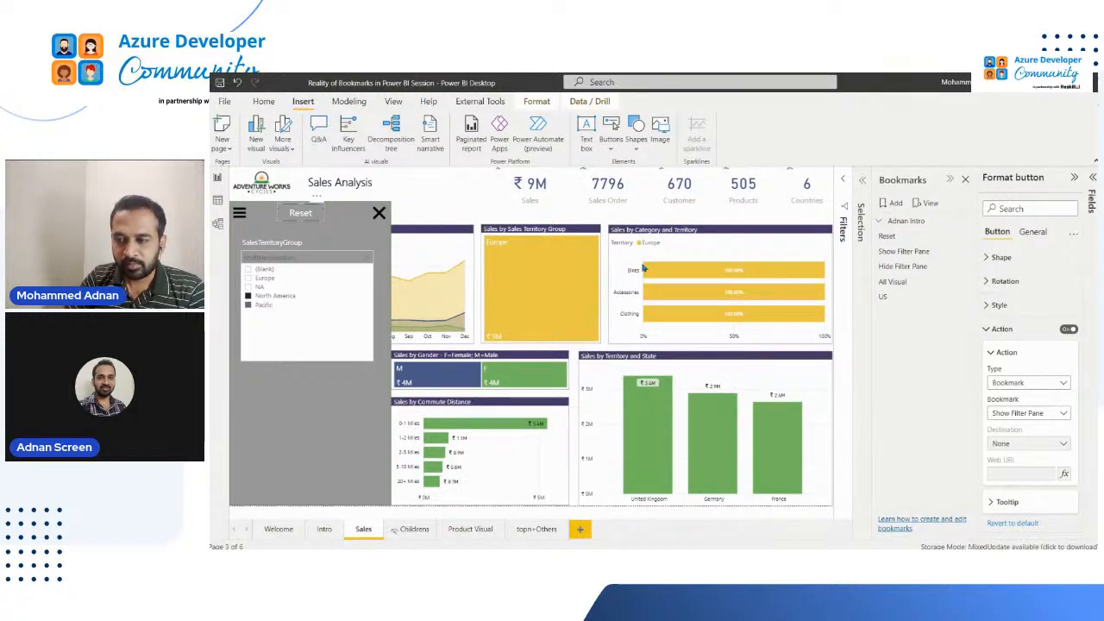
{"action": "left_click", "coordinate": [241, 215]}
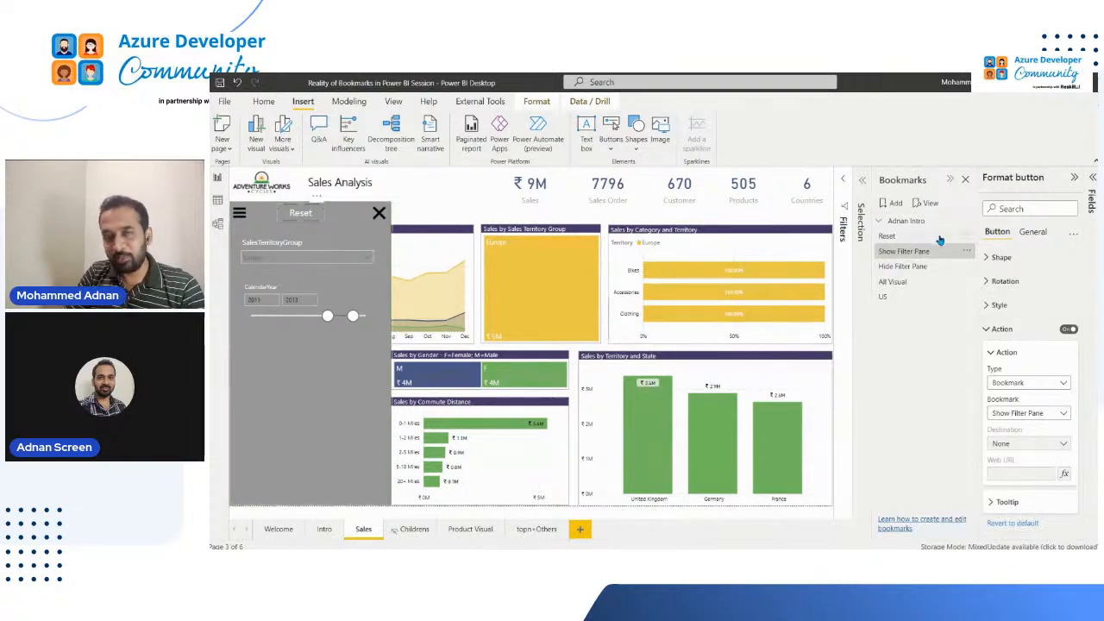
Reselect North America and Pacific in the SalesTerritoryGroup slicer and test the Reset button's bookmark action
{"action": "left_click", "coordinate": [357, 257]}
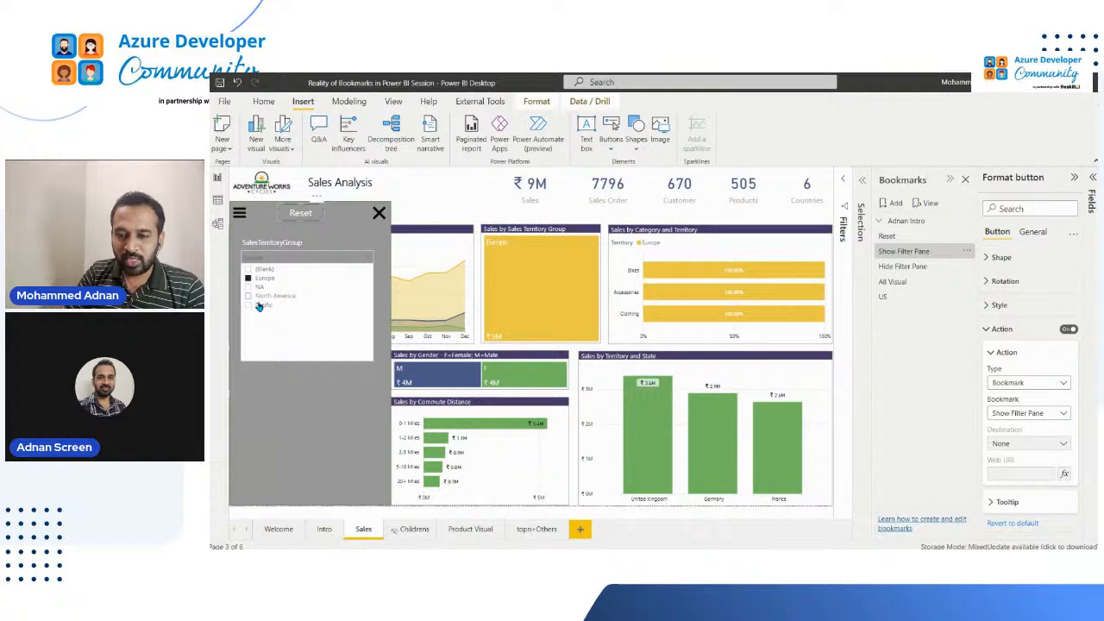
{"action": "left_click", "coordinate": [260, 299]}
{"action": "left_click", "coordinate": [260, 306]}
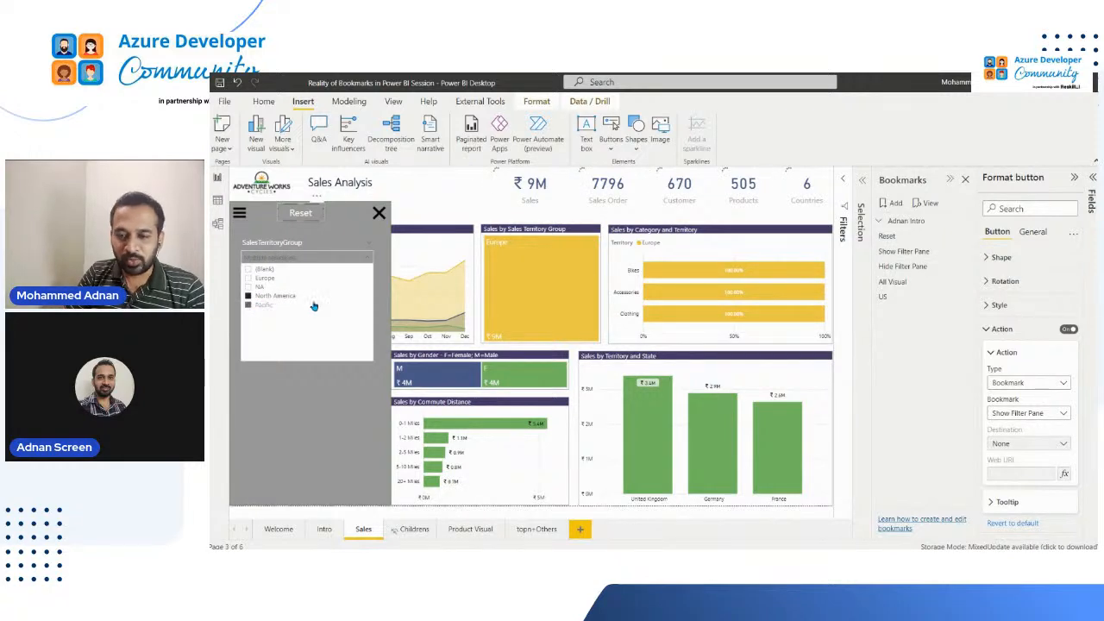
{"action": "left_click", "coordinate": [299, 214], "text": "ctrl"}
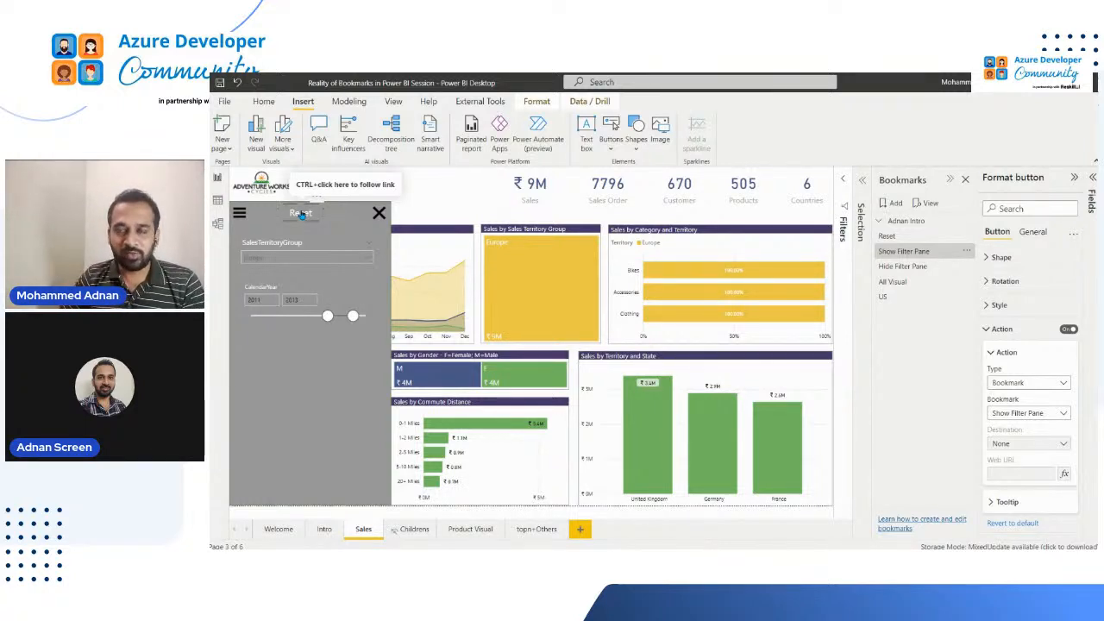
Apply the All Visual bookmark followed by Show Filter Pane, and expand the Filters pane to examine the Sales page's filters
{"action": "left_click", "coordinate": [903, 283]}
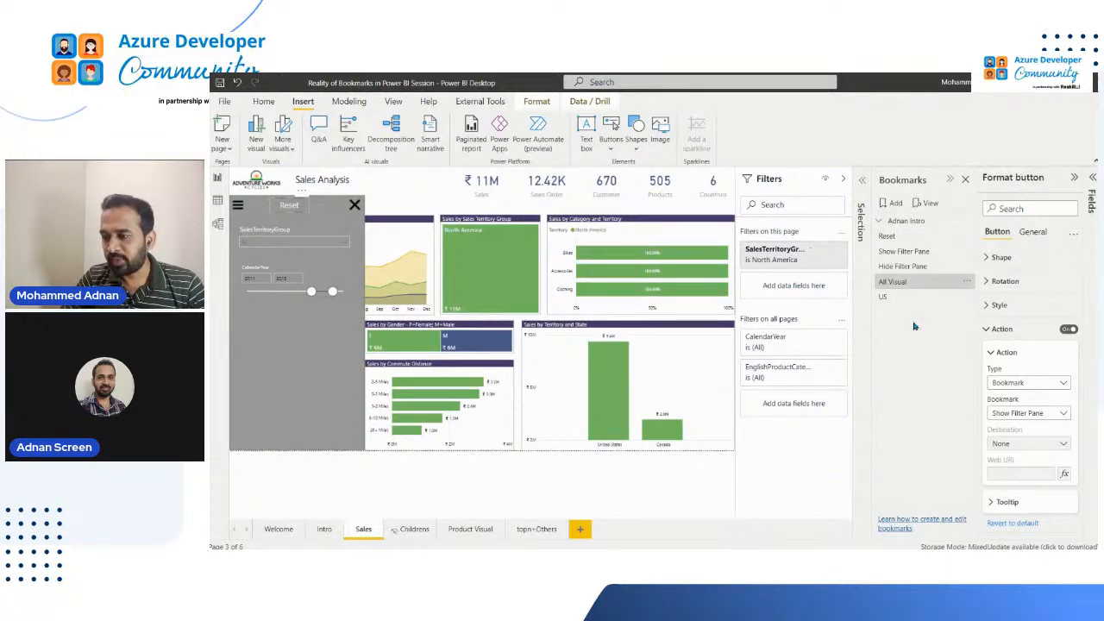
{"action": "left_click", "coordinate": [919, 251]}
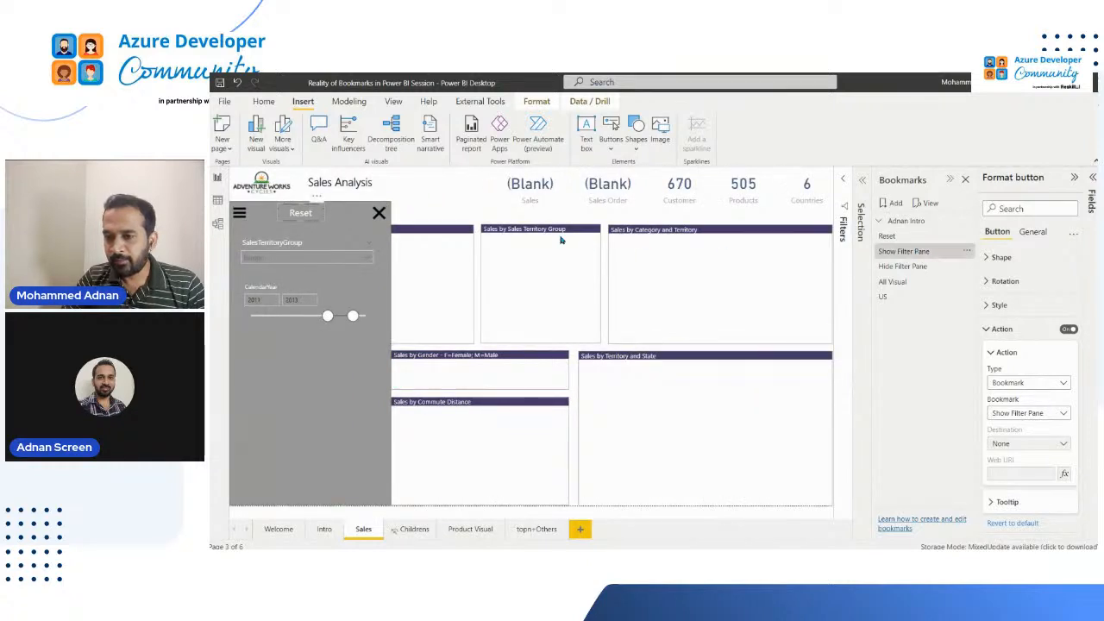
{"action": "left_click", "coordinate": [861, 223]}
{"action": "left_click", "coordinate": [859, 226]}
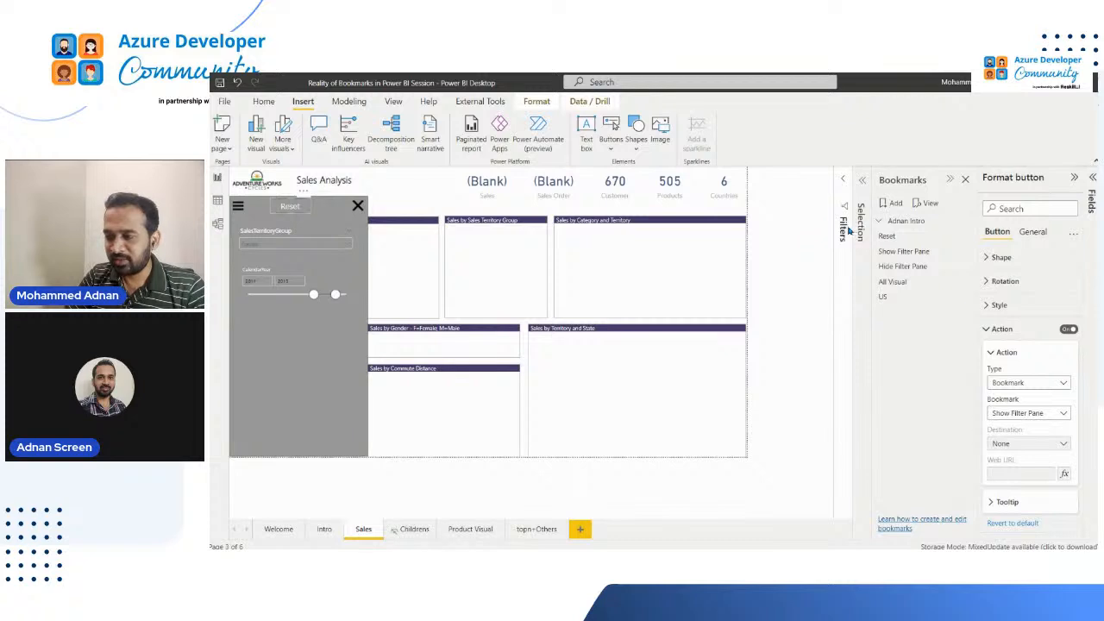
{"action": "left_click", "coordinate": [844, 231]}
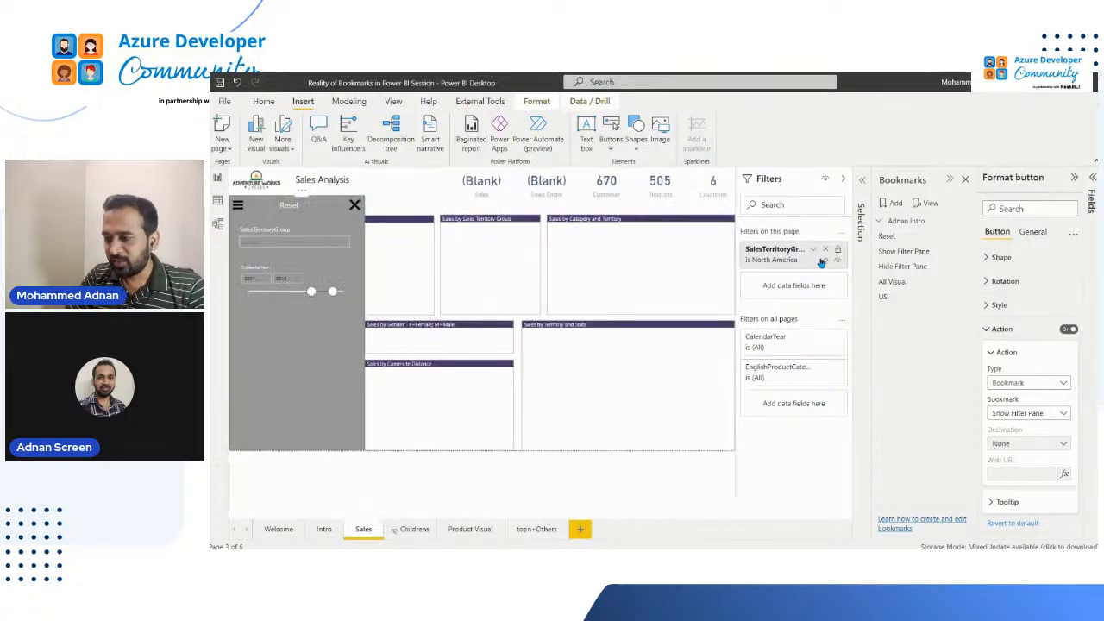
Clear the SalesTerritoryGroup page filter, and check the All Visual bookmark's capture options before applying that bookmark
{"action": "left_click", "coordinate": [823, 260]}
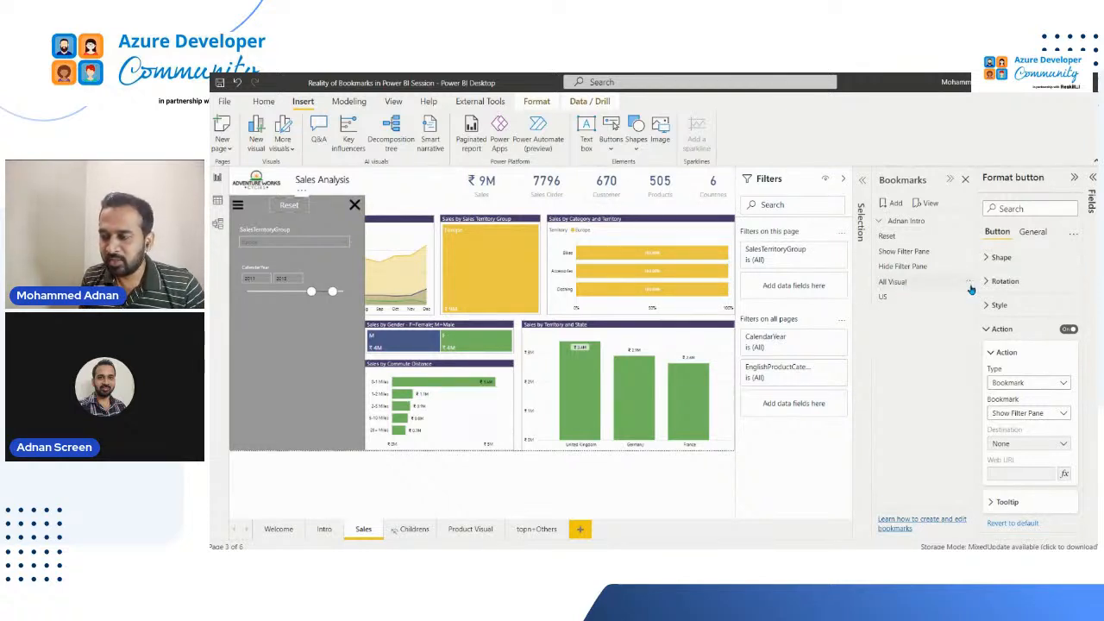
{"action": "left_click", "coordinate": [967, 284]}
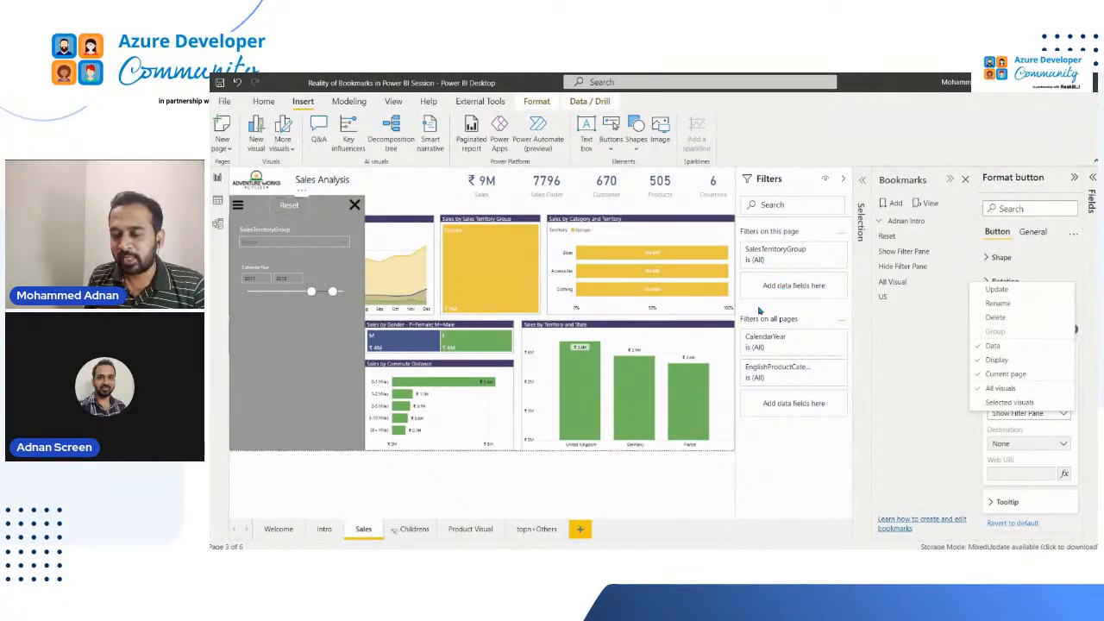
{"action": "left_click", "coordinate": [908, 318]}
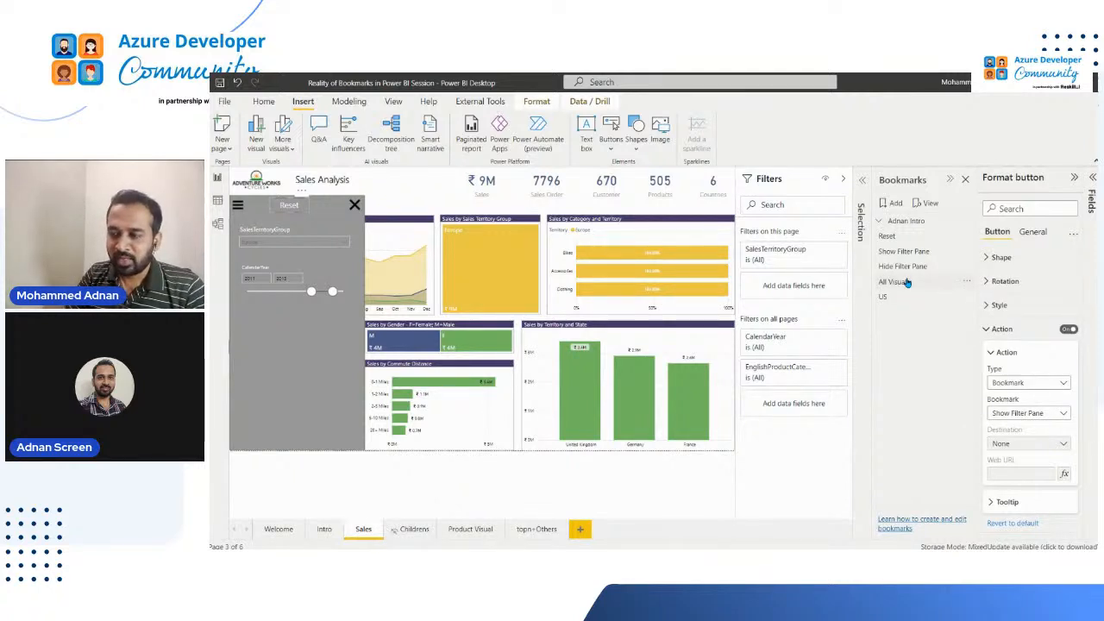
{"action": "left_click", "coordinate": [905, 282]}
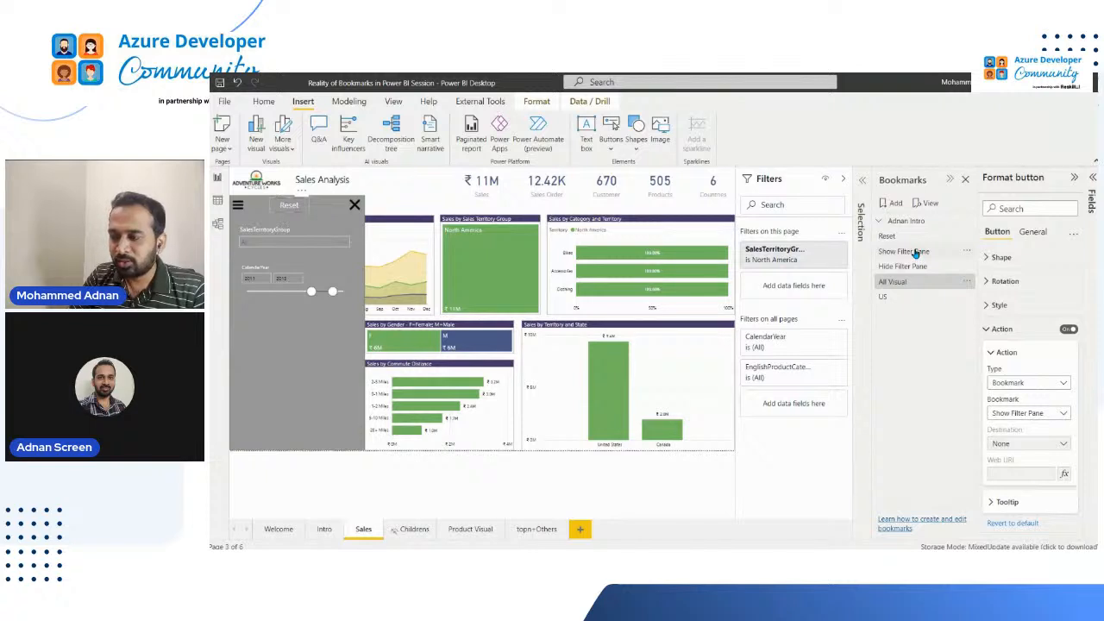
Add a new bookmark of the Sales page and name it Reset
{"action": "left_click", "coordinate": [893, 204]}
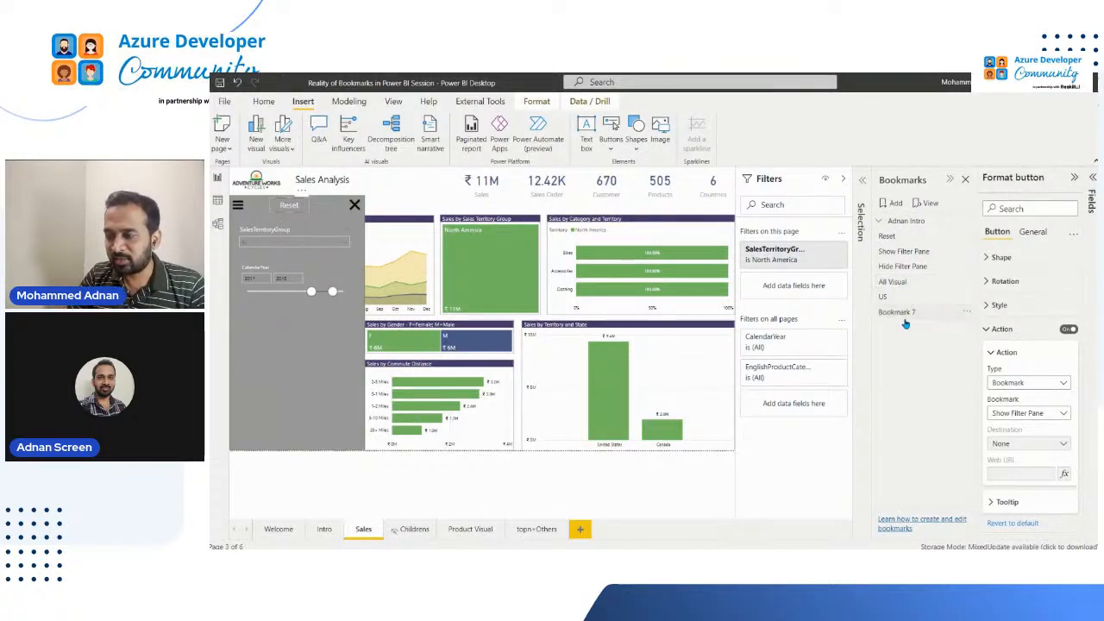
{"action": "double_click", "coordinate": [913, 312]}
{"action": "type", "text": "E"}
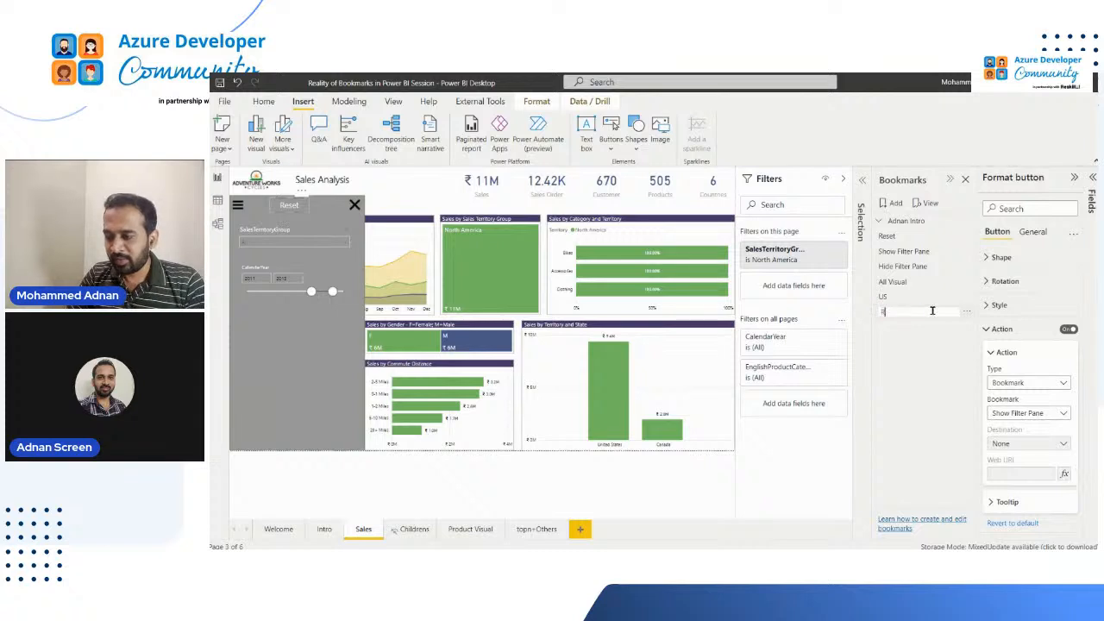
{"action": "type", "text": "eset"}
{"action": "key", "text": "Return"}
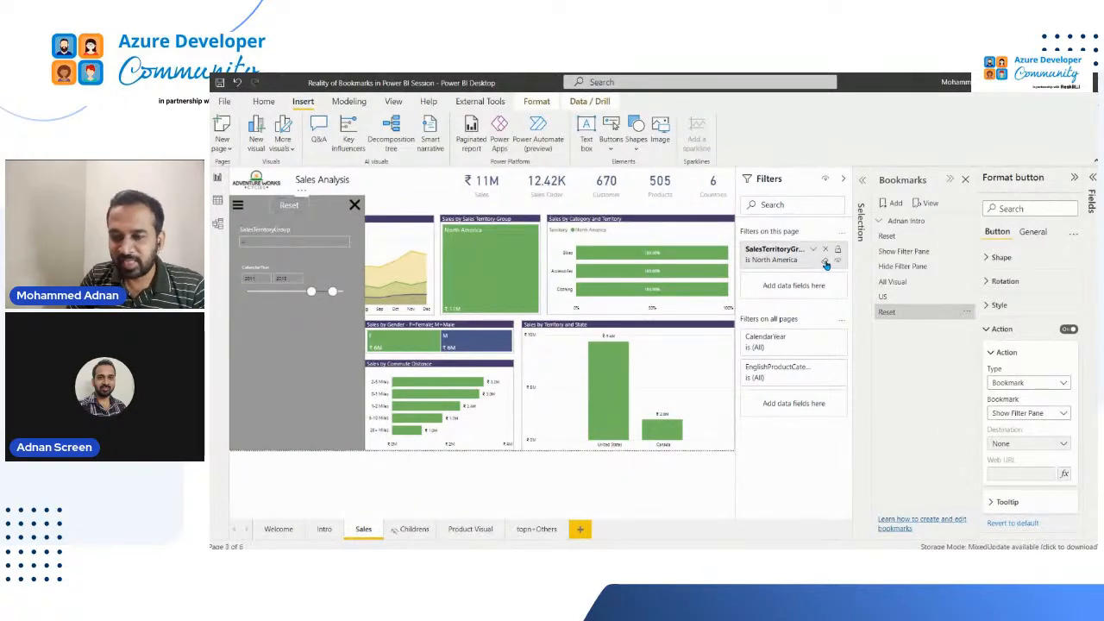
Clear the SalesTerritoryGroup page filter and update the new Reset bookmark with the unfiltered page state
{"action": "left_click", "coordinate": [826, 263]}
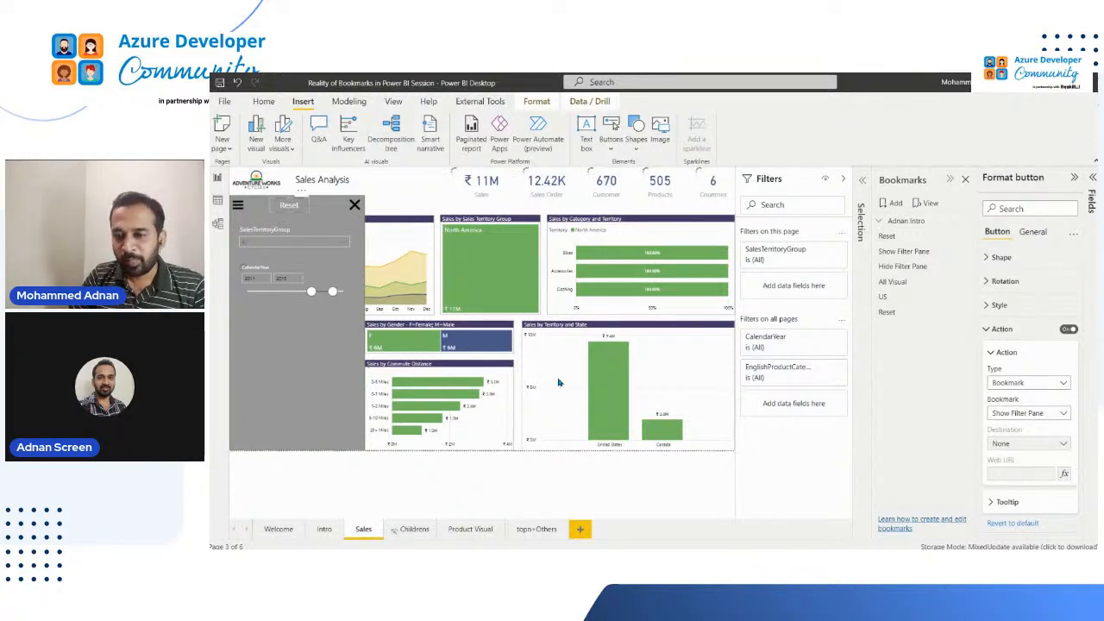
{"action": "left_click", "coordinate": [968, 315]}
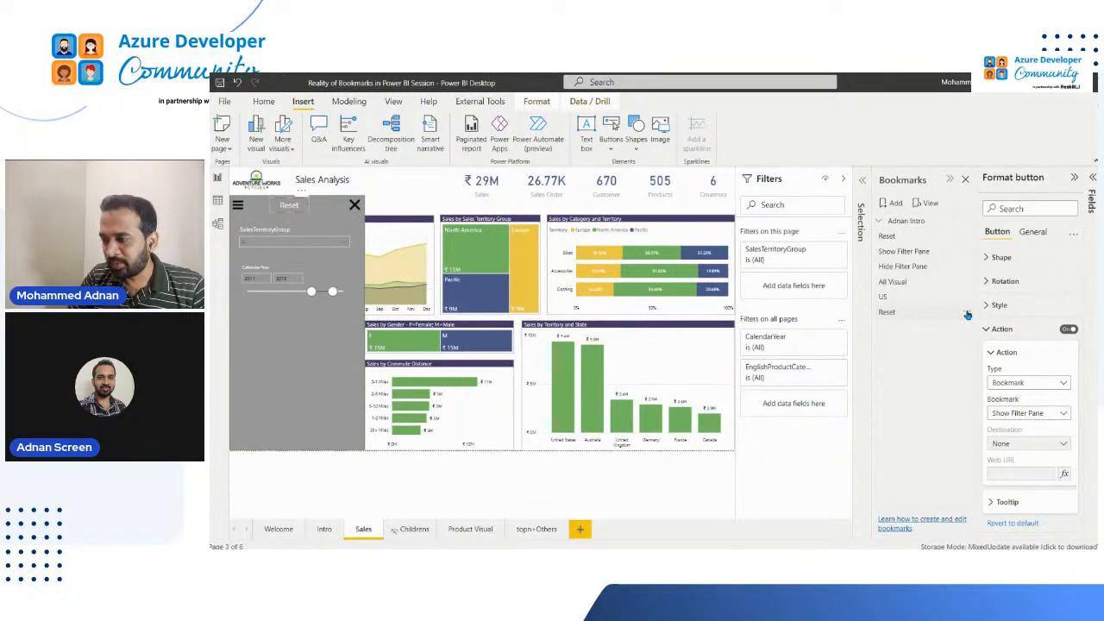
{"action": "left_click", "coordinate": [968, 315]}
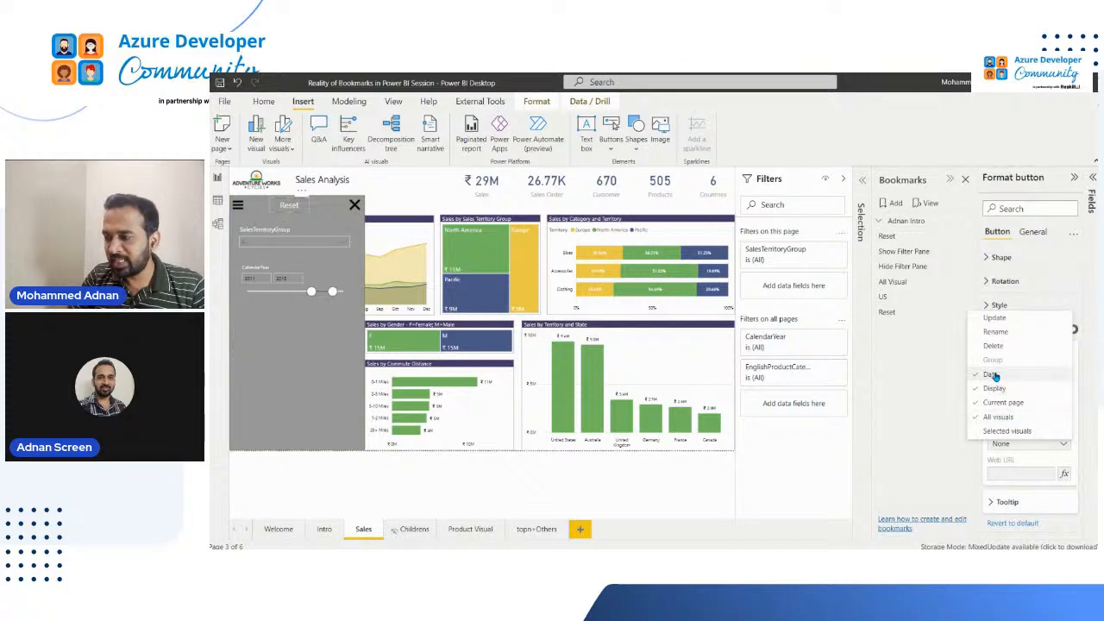
{"action": "left_click", "coordinate": [968, 315]}
{"action": "left_click", "coordinate": [968, 315]}
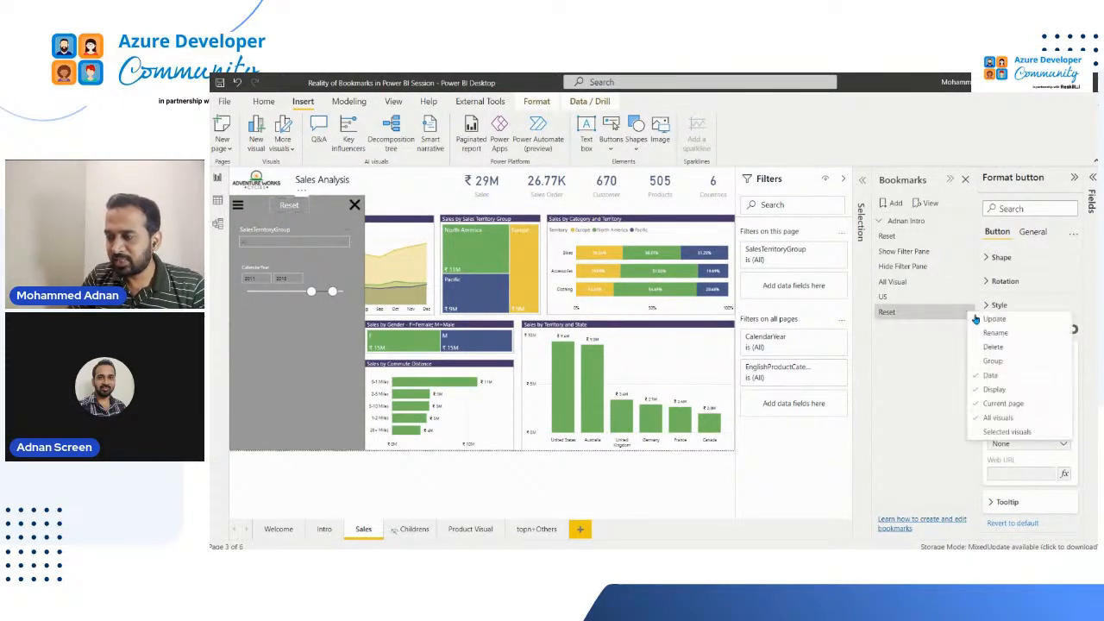
{"action": "left_click", "coordinate": [965, 317]}
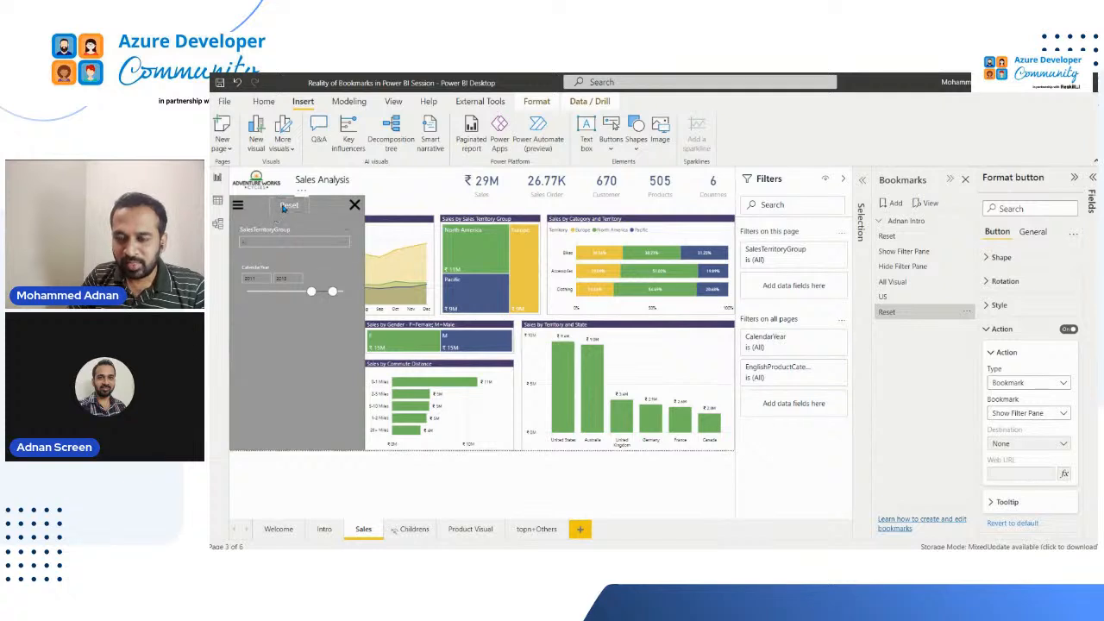
Check the bookmarks offered for the button's action, and rename the new Reset bookmark to Reset Sales
{"action": "left_click", "coordinate": [1059, 414]}
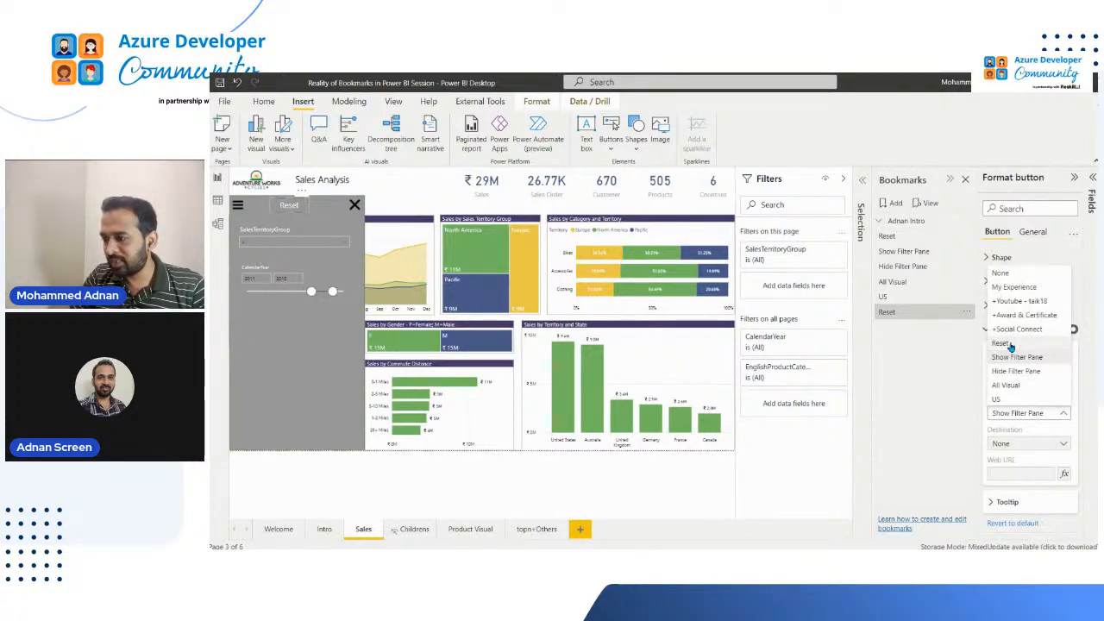
{"action": "left_click", "coordinate": [897, 317]}
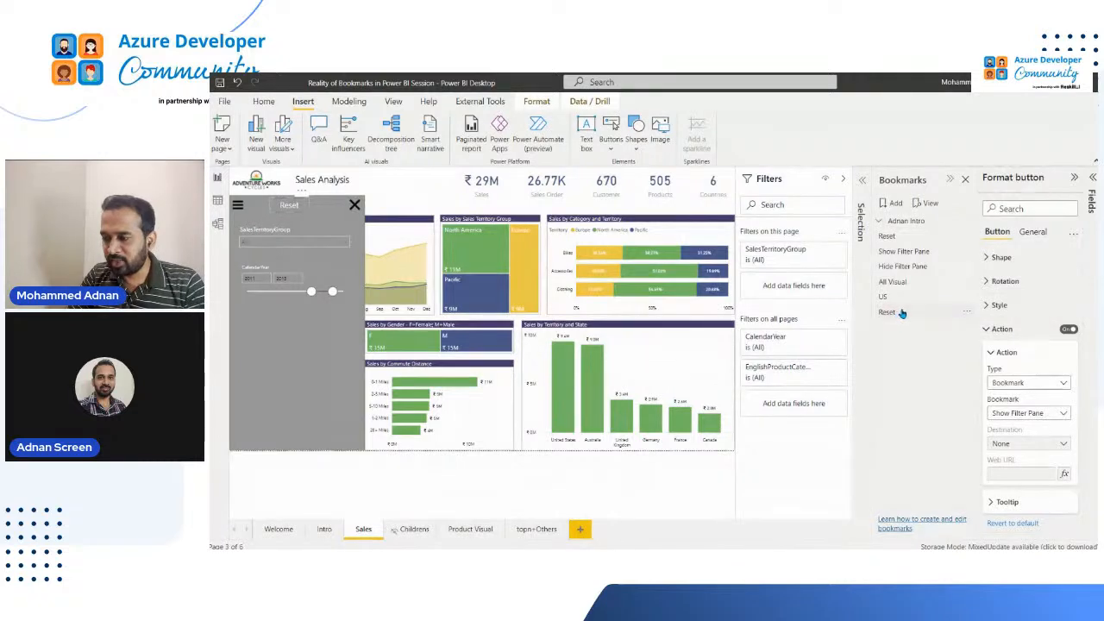
{"action": "double_click", "coordinate": [917, 316]}
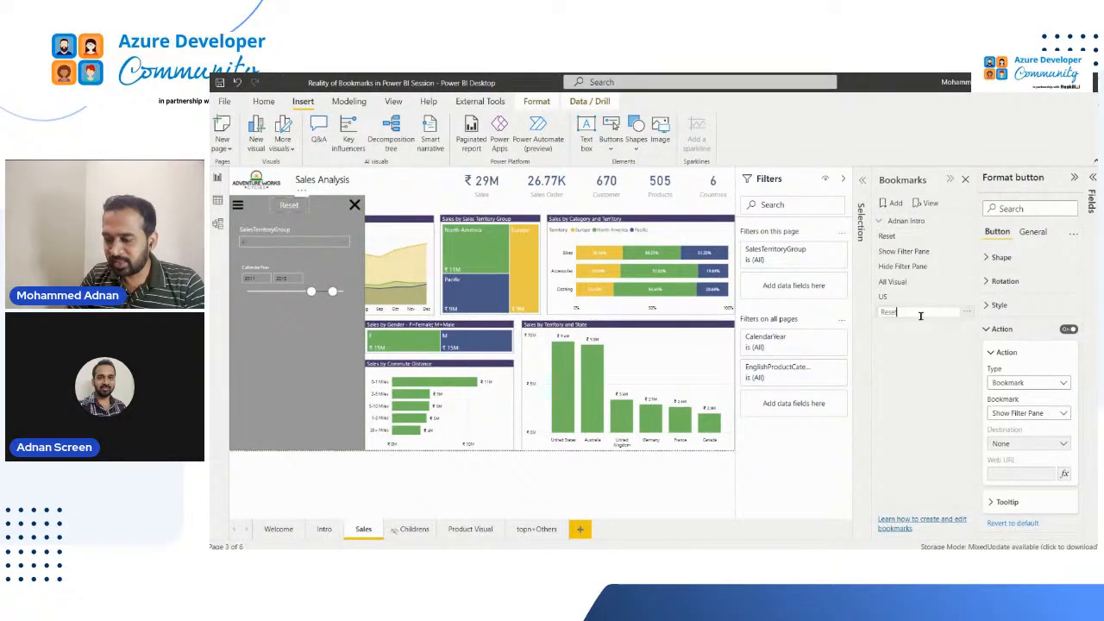
{"action": "type", "text": "Sh"}
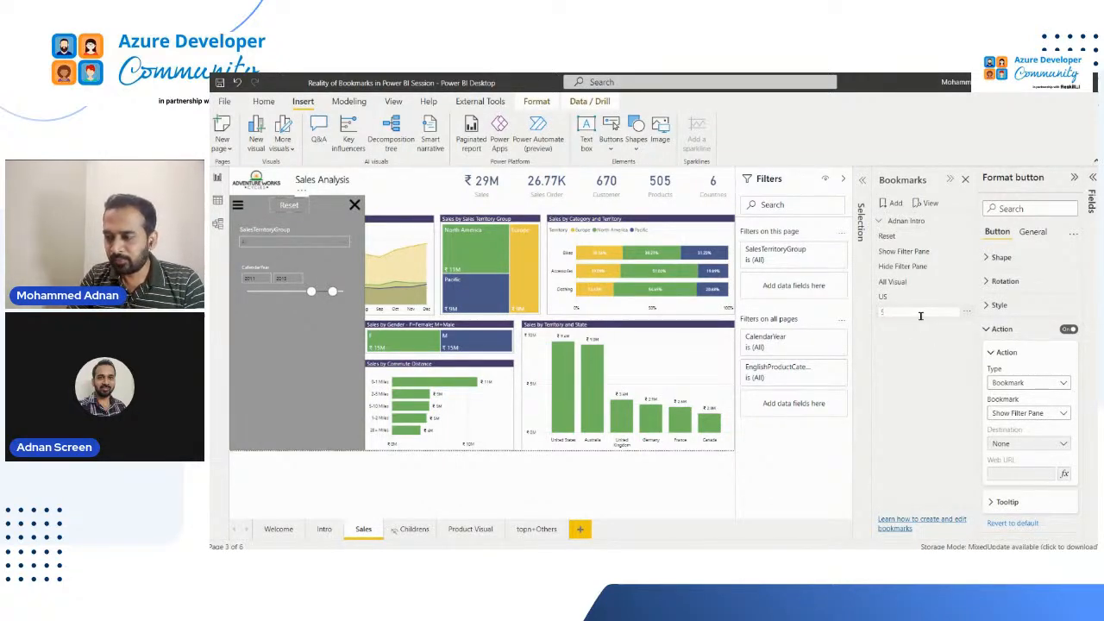
{"action": "type", "text": " Sales"}
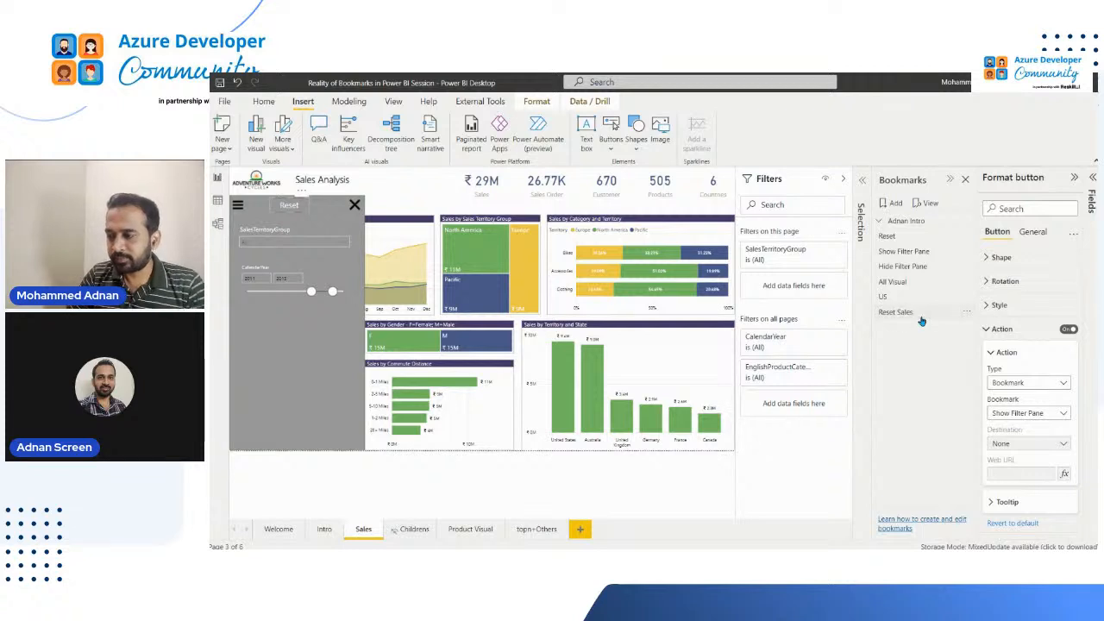
{"action": "key", "text": "Return"}
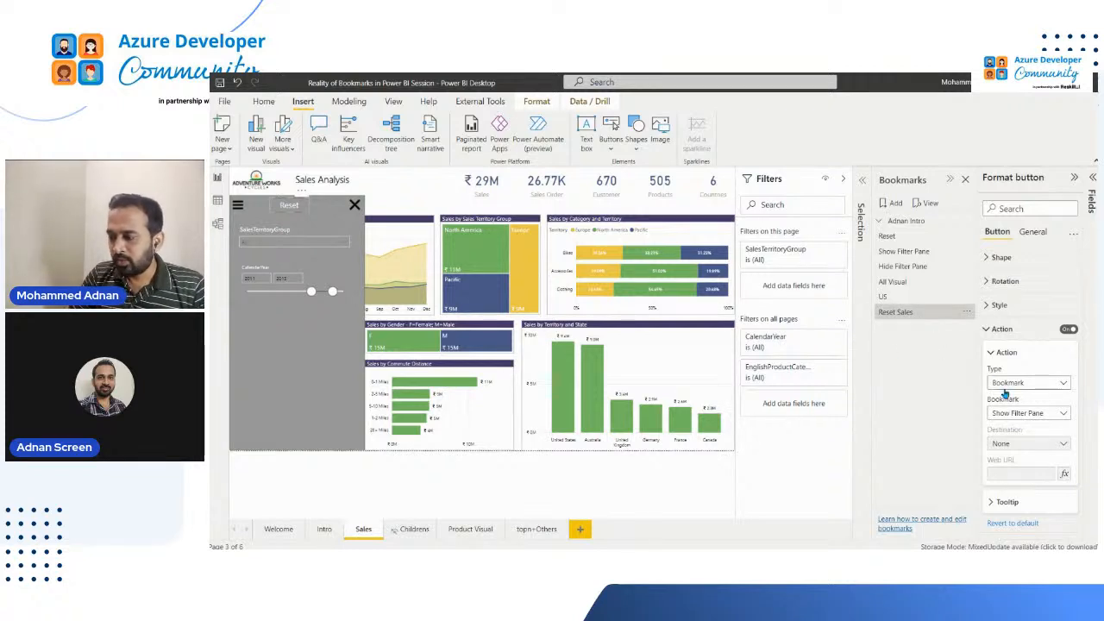
Refresh the Reset button's action settings and set its target bookmark to Reset Sales
{"action": "left_click", "coordinate": [1020, 415]}
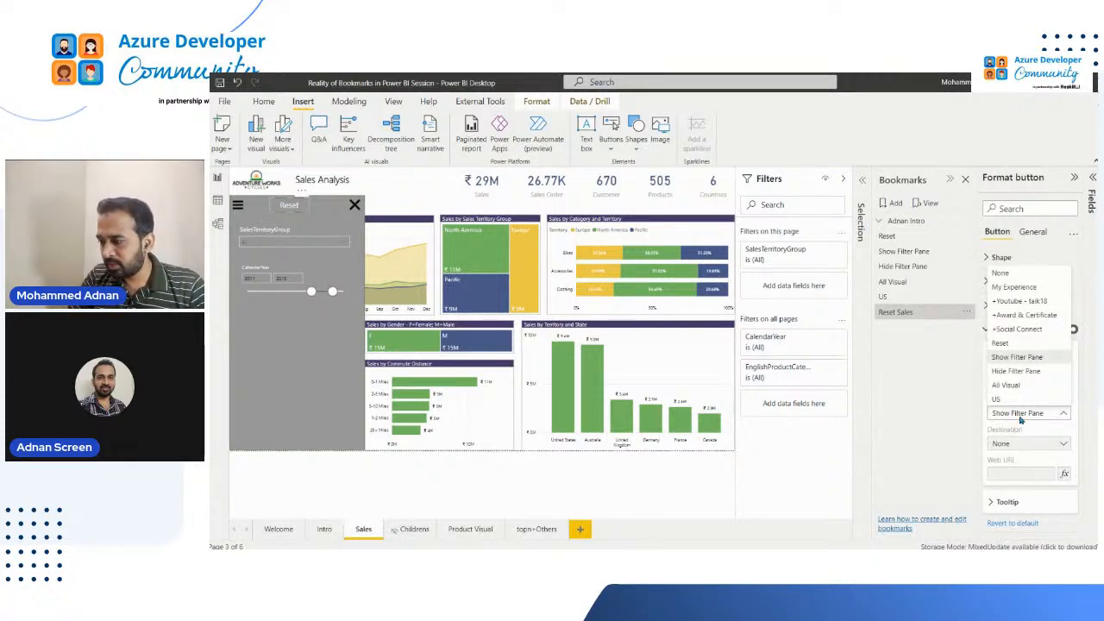
{"action": "left_click", "coordinate": [1033, 177]}
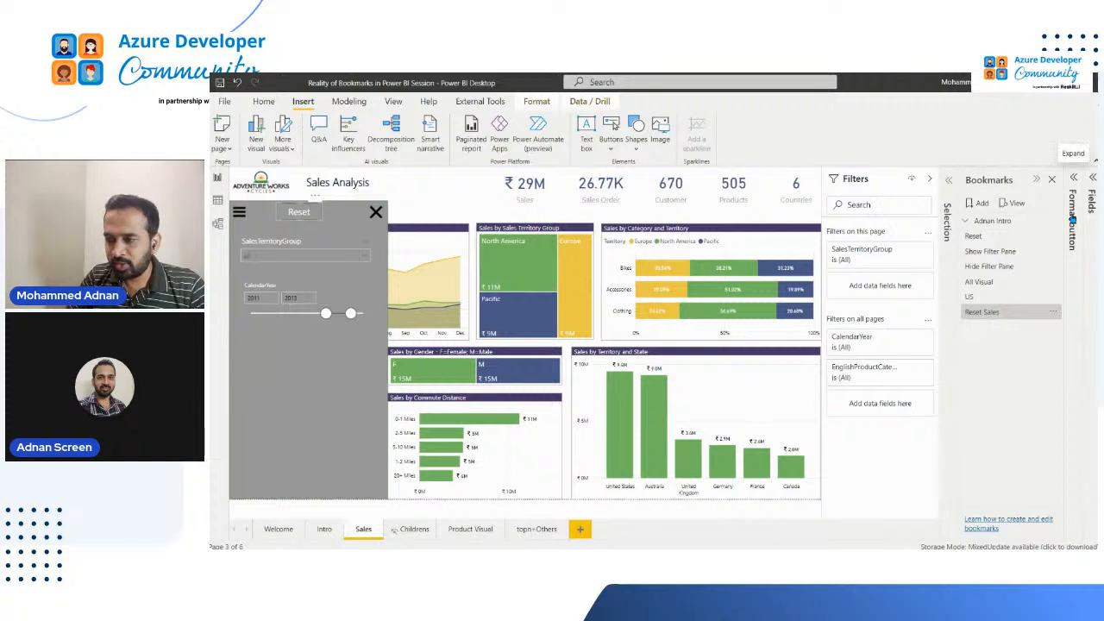
{"action": "left_click", "coordinate": [1072, 218]}
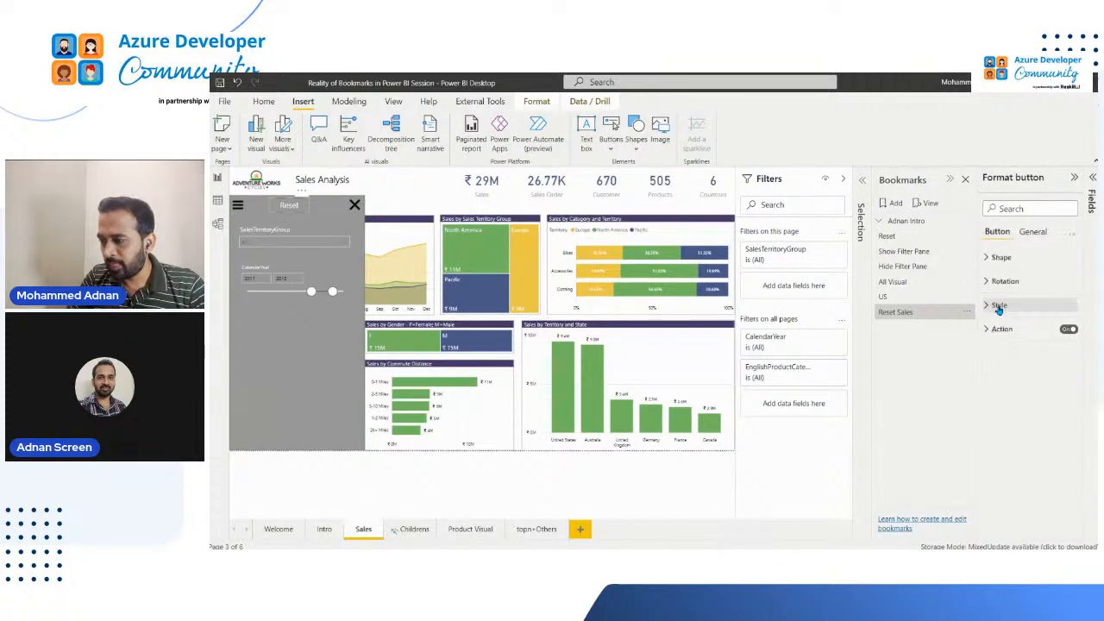
{"action": "left_click", "coordinate": [1001, 306]}
{"action": "left_click", "coordinate": [999, 306]}
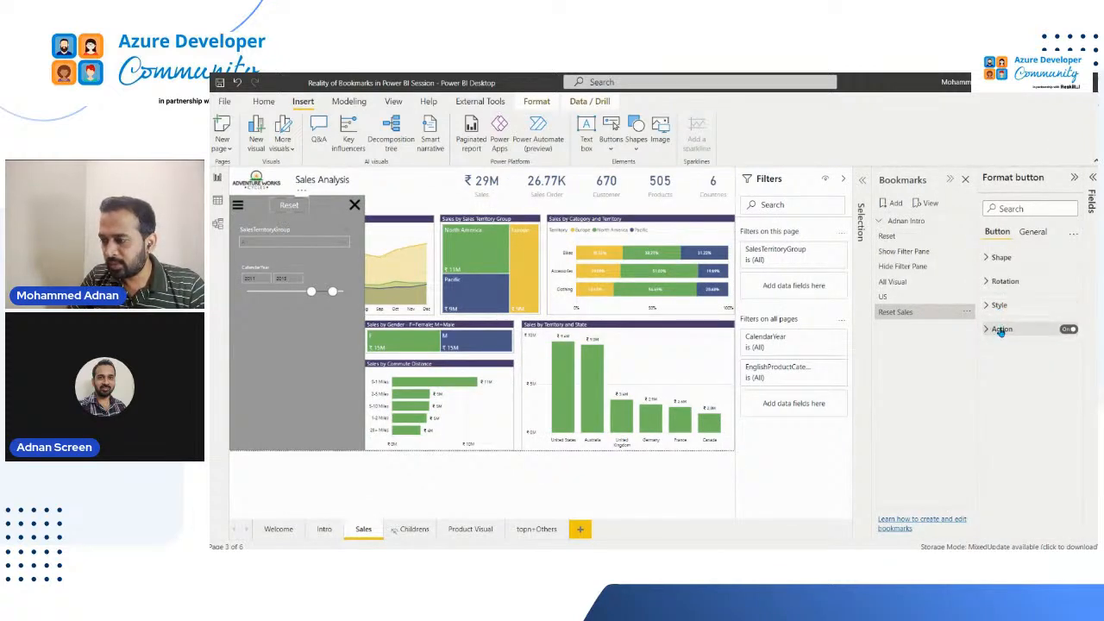
{"action": "left_click", "coordinate": [1001, 329]}
{"action": "left_click", "coordinate": [1028, 414]}
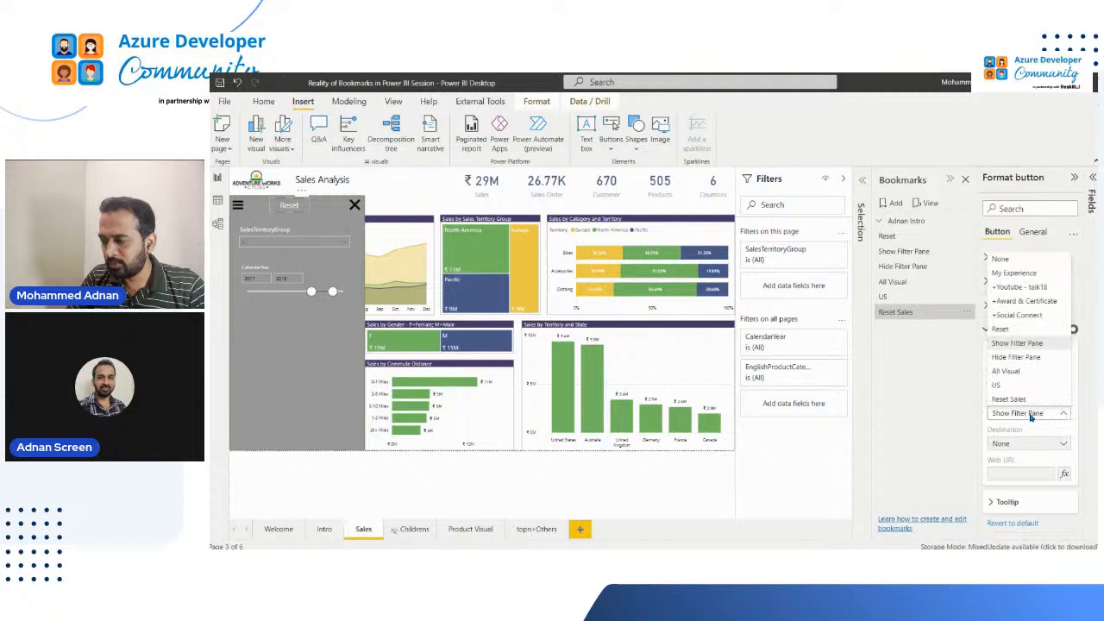
{"action": "left_click", "coordinate": [1020, 402]}
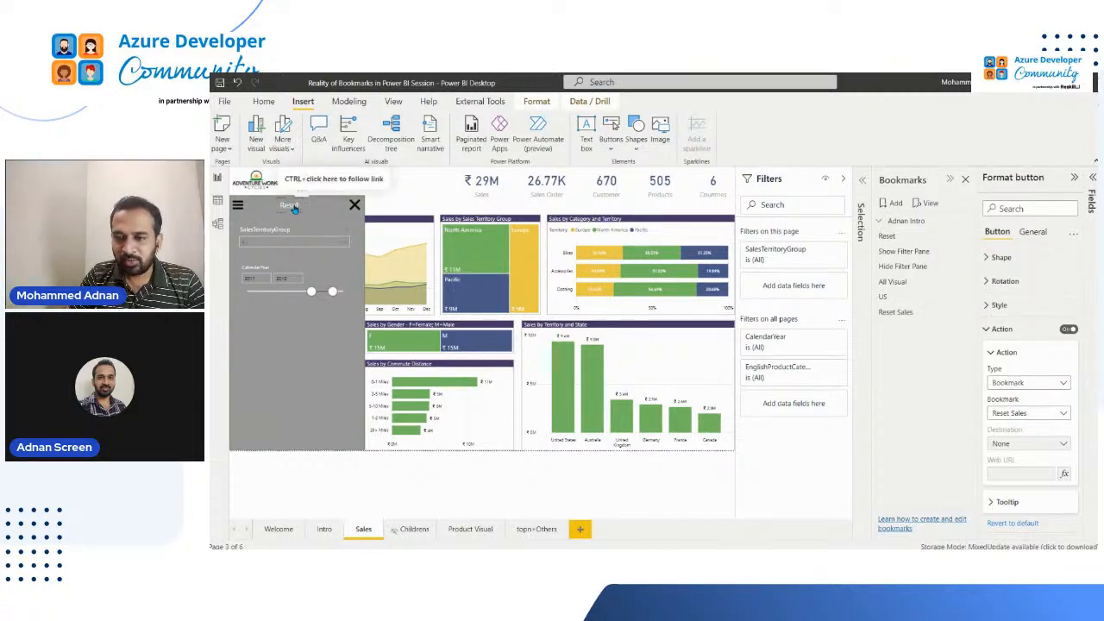
Apply the Show Filter Pane bookmark and test the Reset button's action against it
{"action": "left_click", "coordinate": [913, 251]}
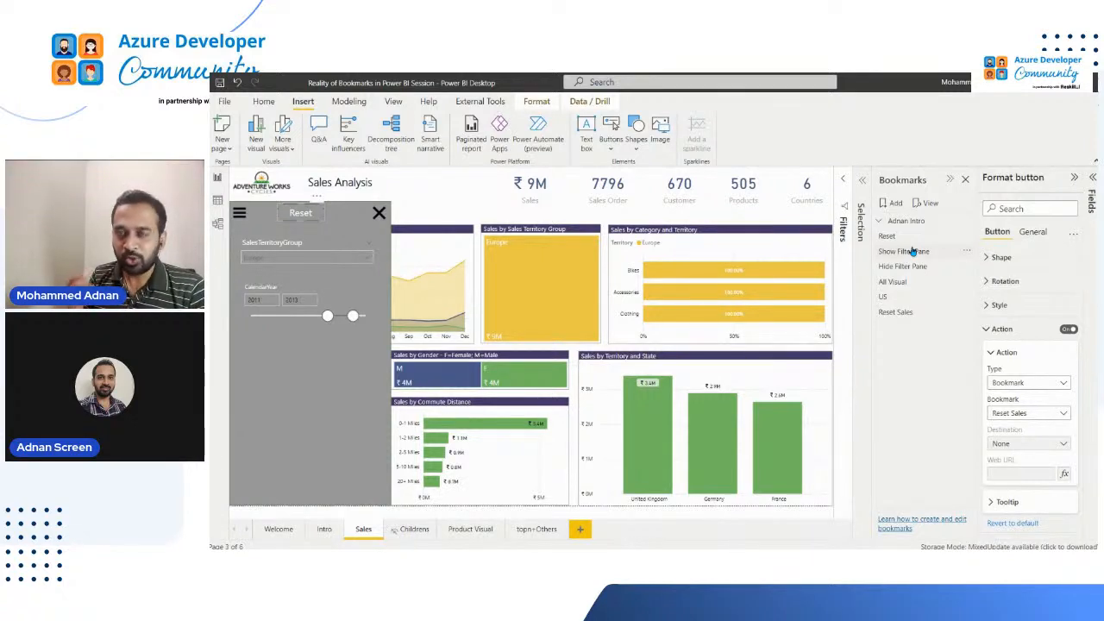
{"action": "left_click", "coordinate": [912, 251]}
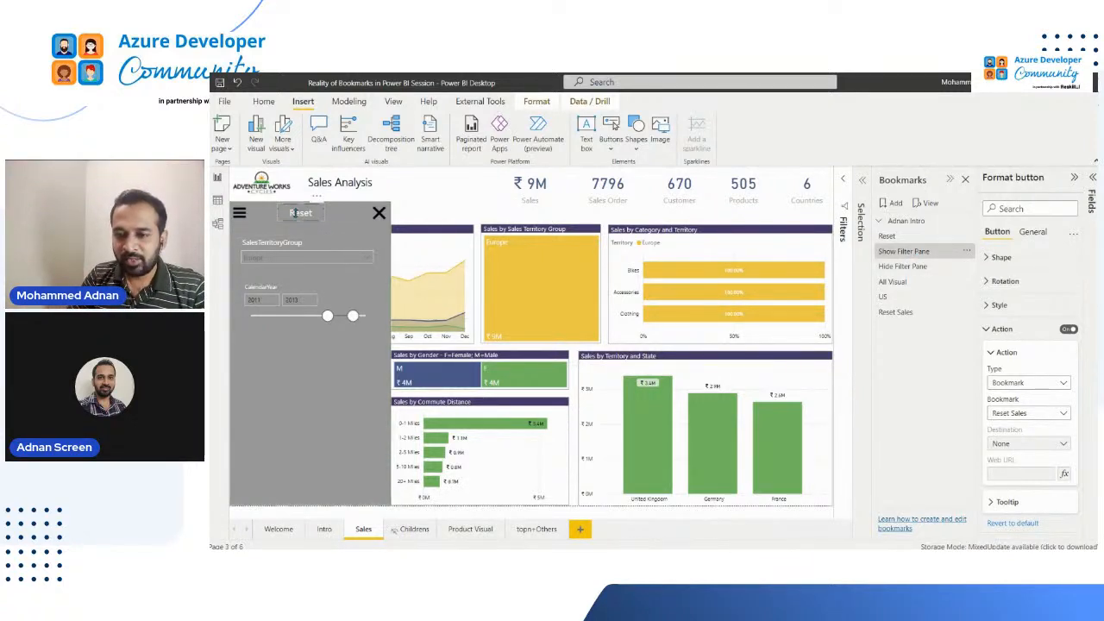
{"action": "left_click", "coordinate": [297, 218], "text": "ctrl"}
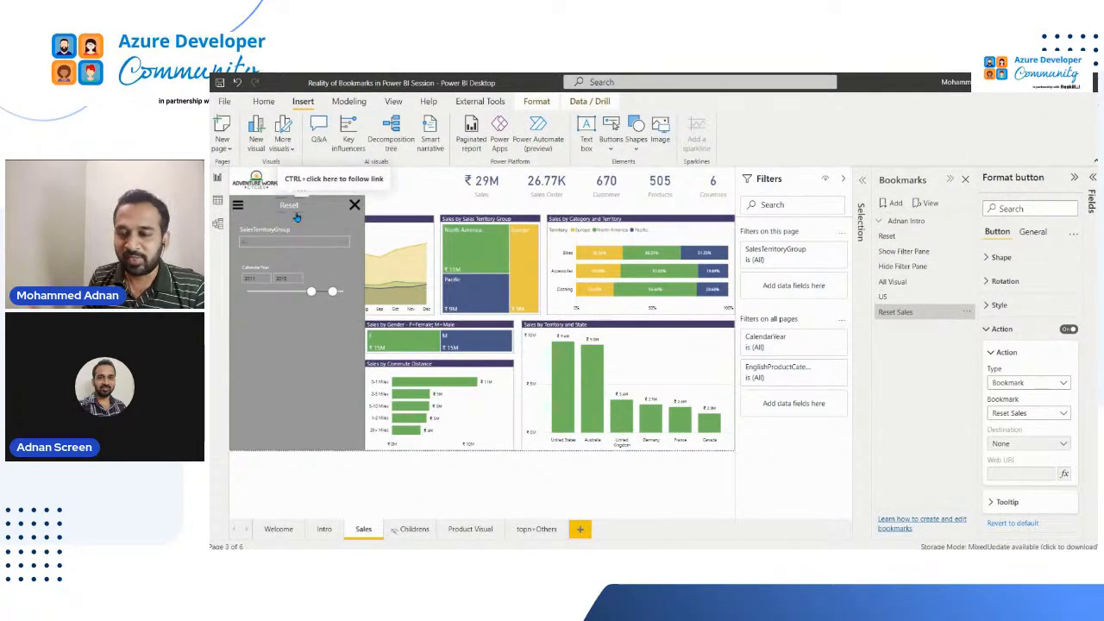
Apply the All Visual bookmark and rename it to All Visual North America
{"action": "left_click", "coordinate": [908, 283]}
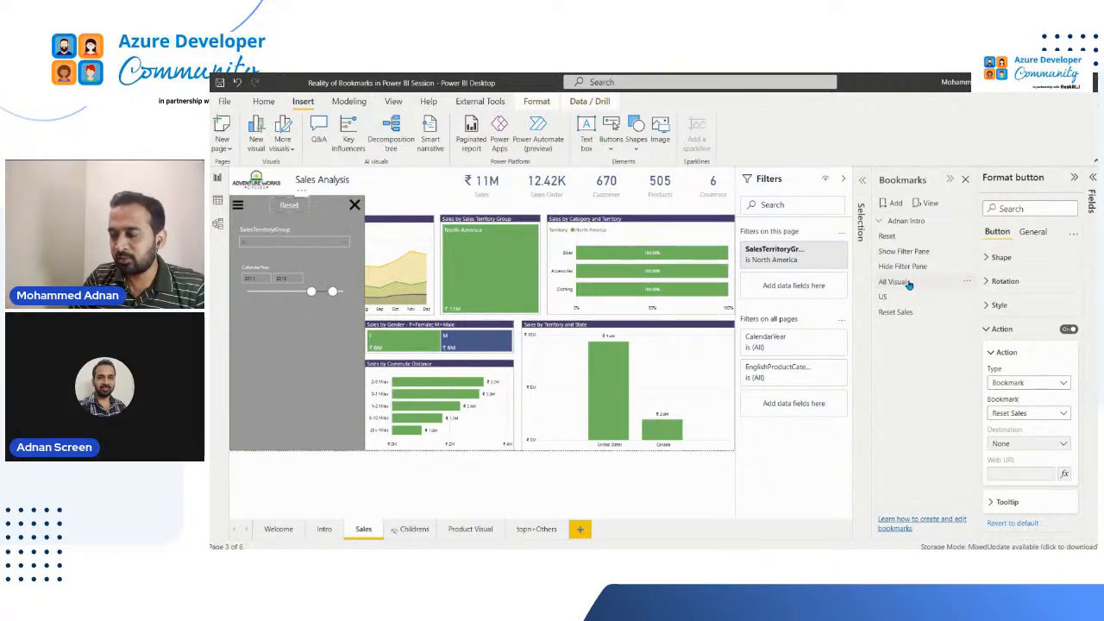
{"action": "double_click", "coordinate": [908, 283]}
{"action": "left_click", "coordinate": [919, 281]}
{"action": "type", "text": "North Amer"}
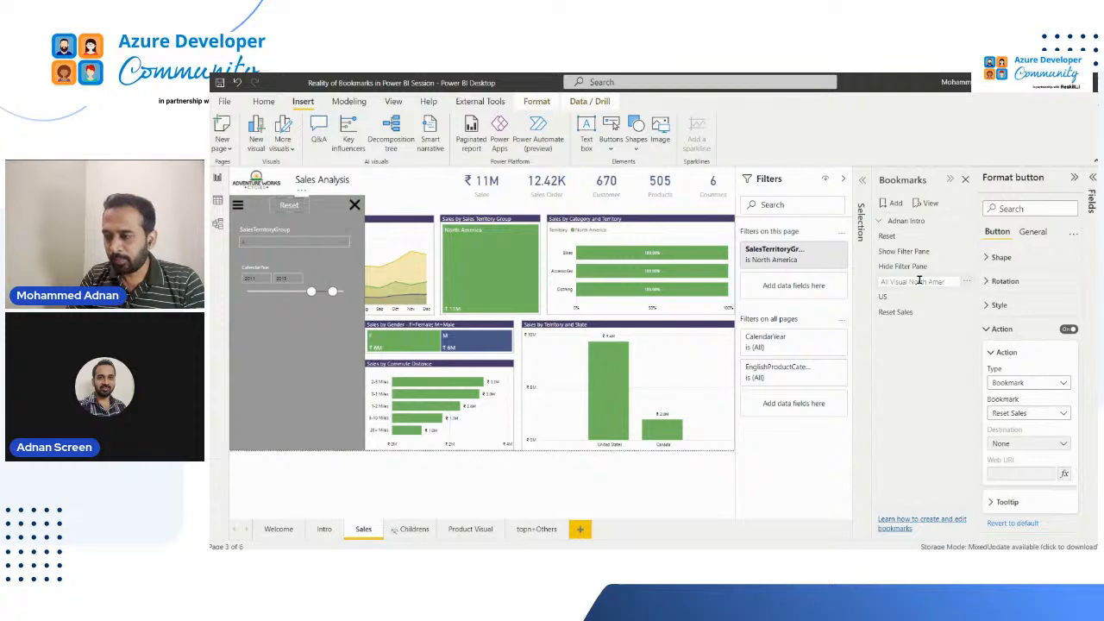
{"action": "type", "text": "ica"}
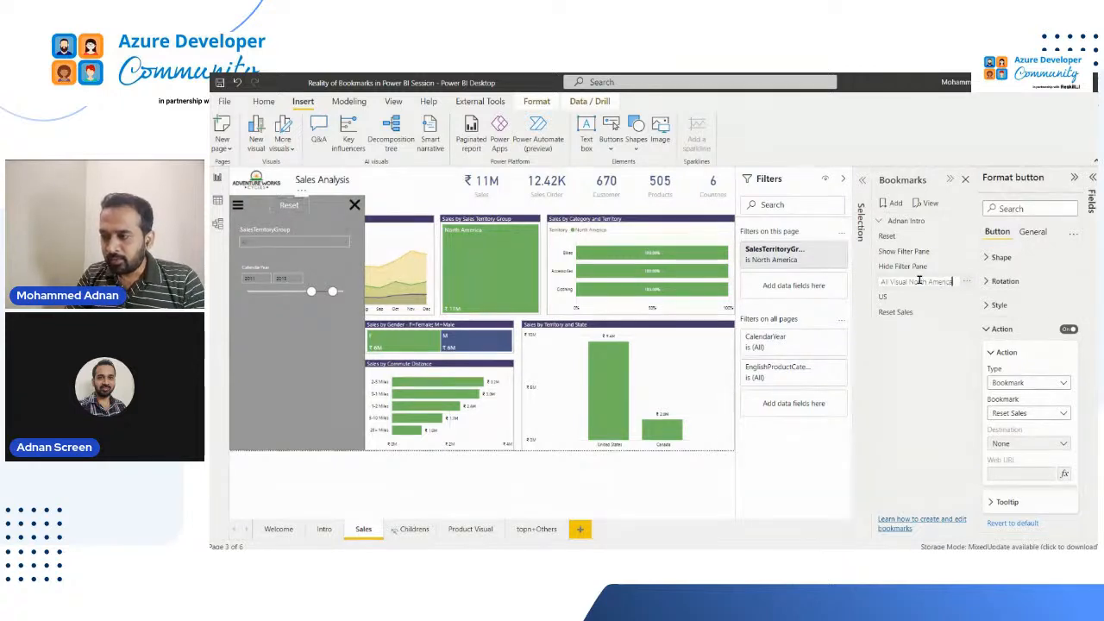
{"action": "key", "text": "Return"}
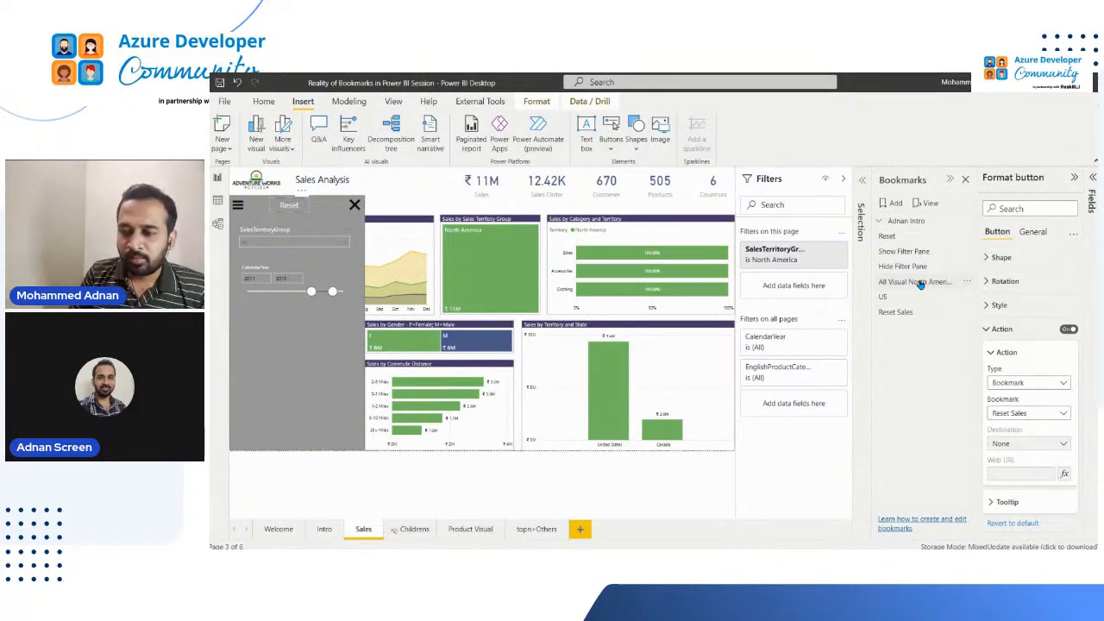
Alternate between the All Visual North America and Reset Sales bookmarks to compare how each changes the page filter
{"action": "left_click", "coordinate": [922, 286]}
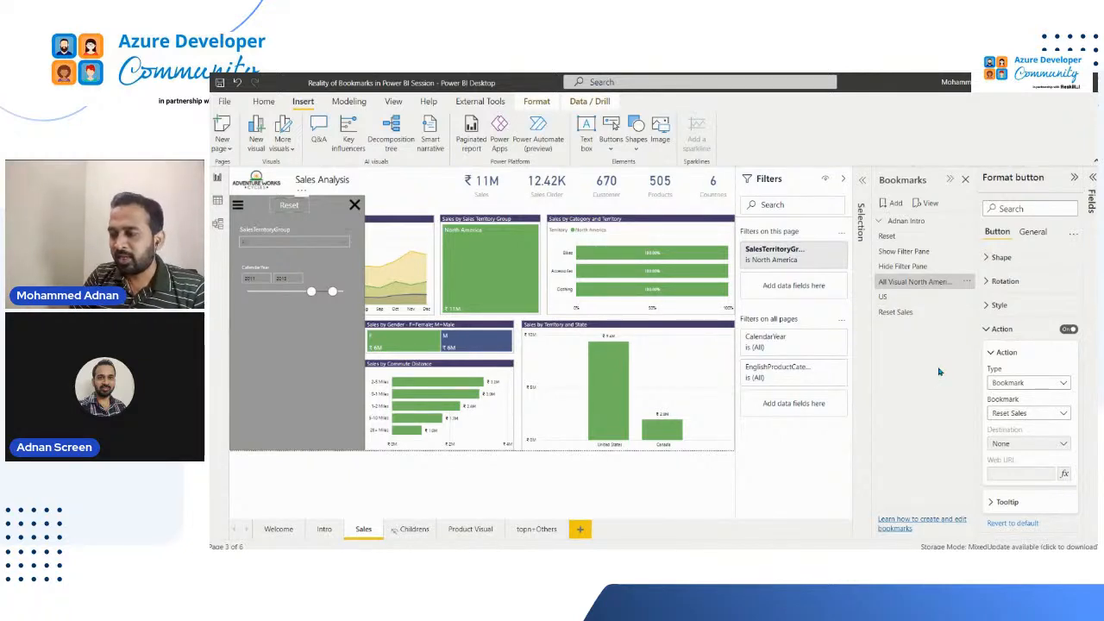
{"action": "left_click", "coordinate": [903, 317]}
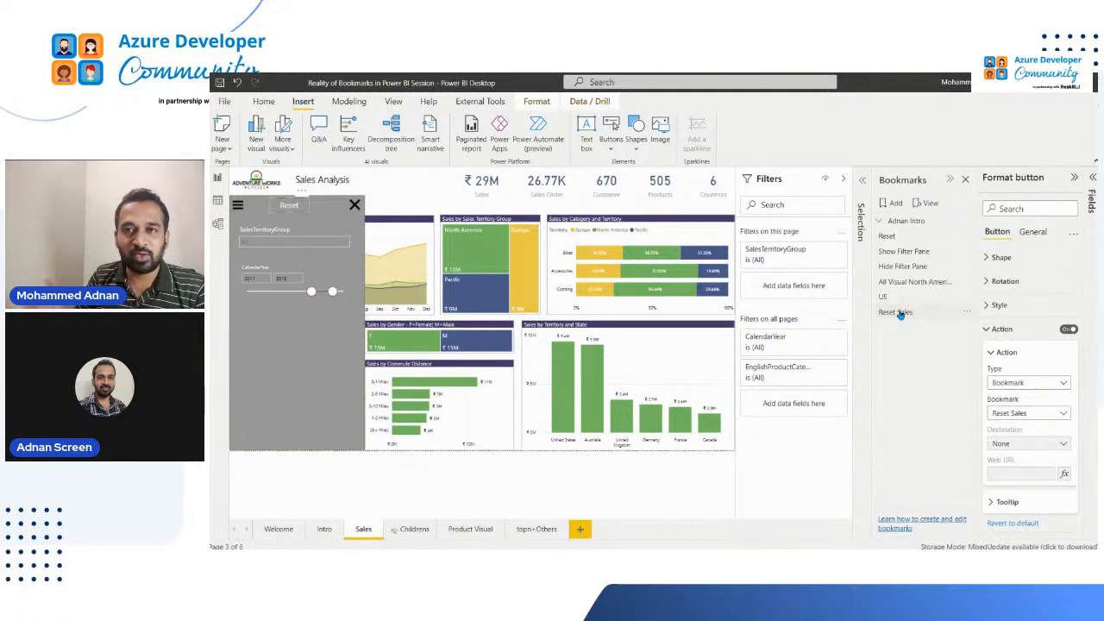
{"action": "left_click", "coordinate": [899, 314]}
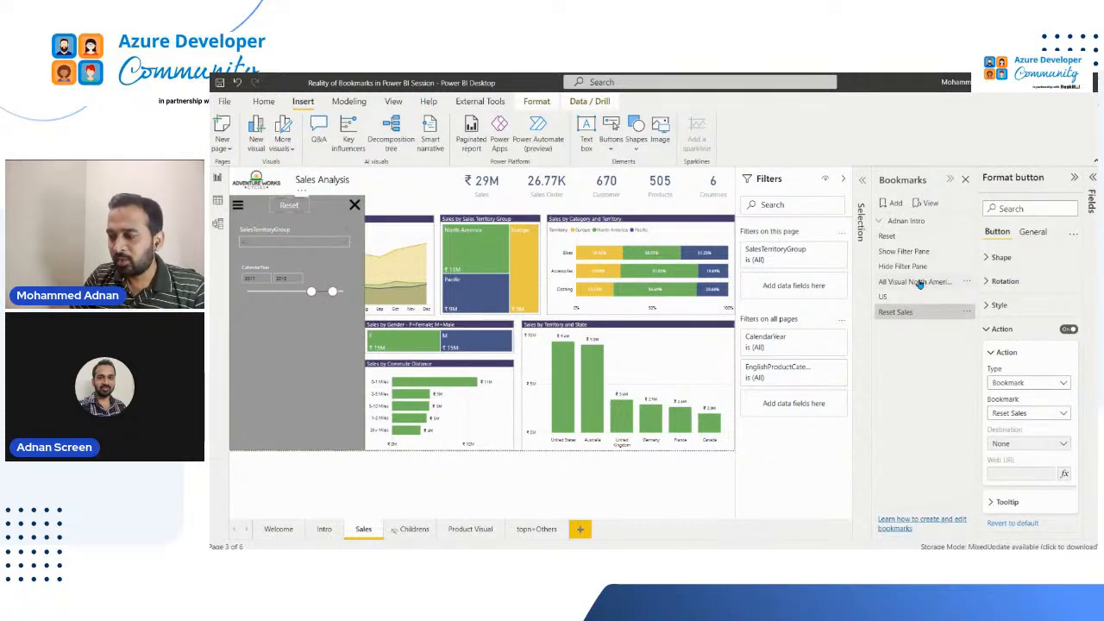
{"action": "left_click", "coordinate": [916, 282]}
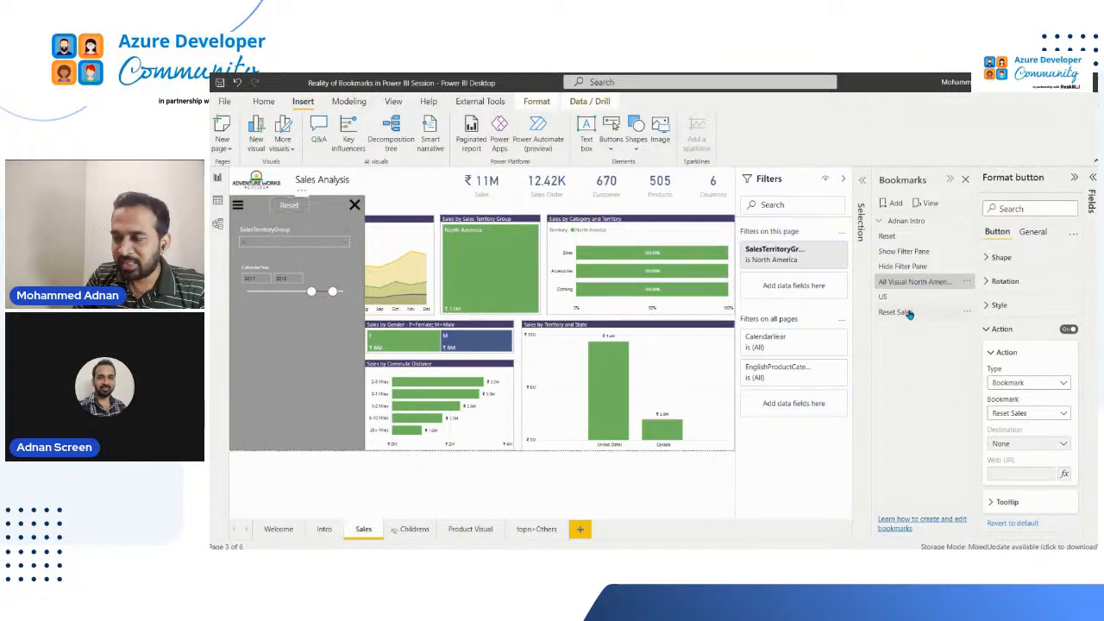
Alternate between the Show Filter Pane and Reset Sales bookmarks to compare the page filter, and view the Show Filter Pane bookmark's options
{"action": "left_click", "coordinate": [906, 251]}
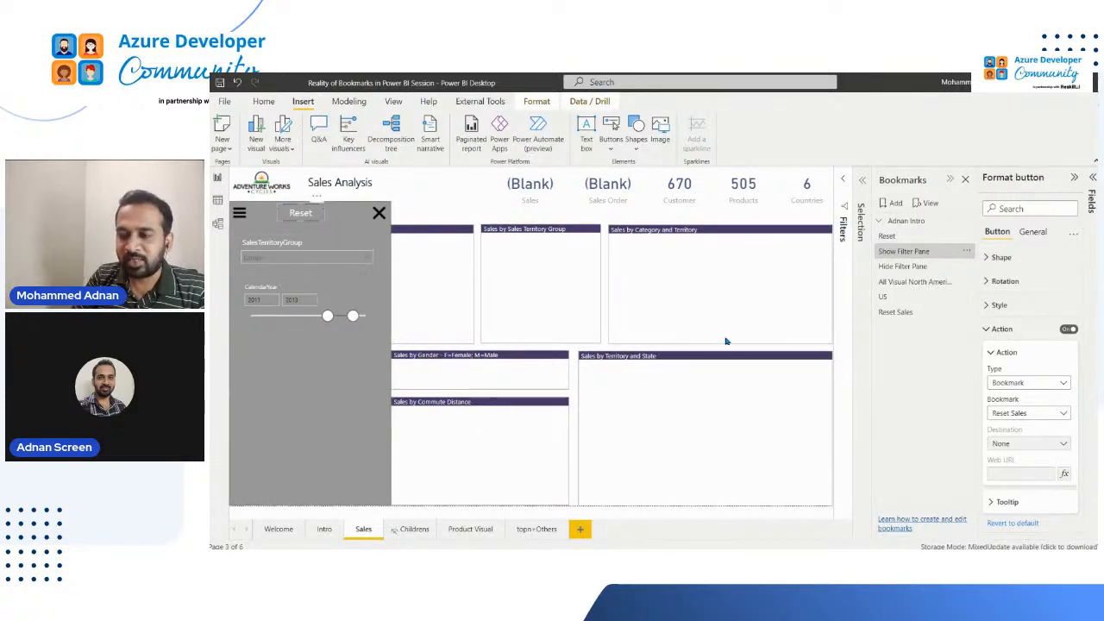
{"action": "left_click", "coordinate": [846, 231]}
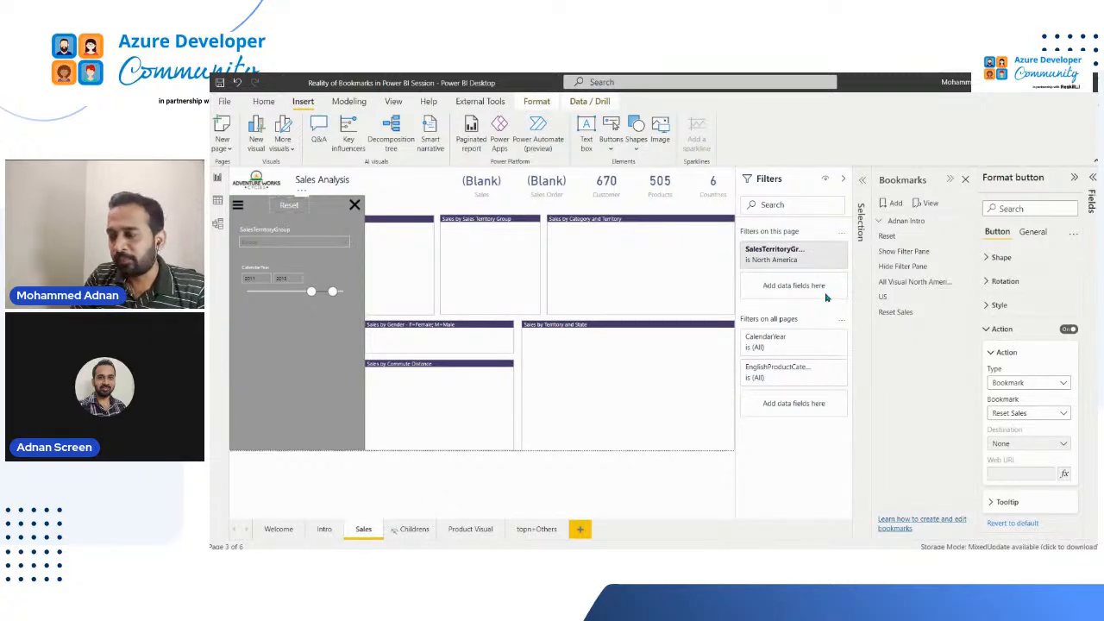
{"action": "left_click", "coordinate": [898, 313]}
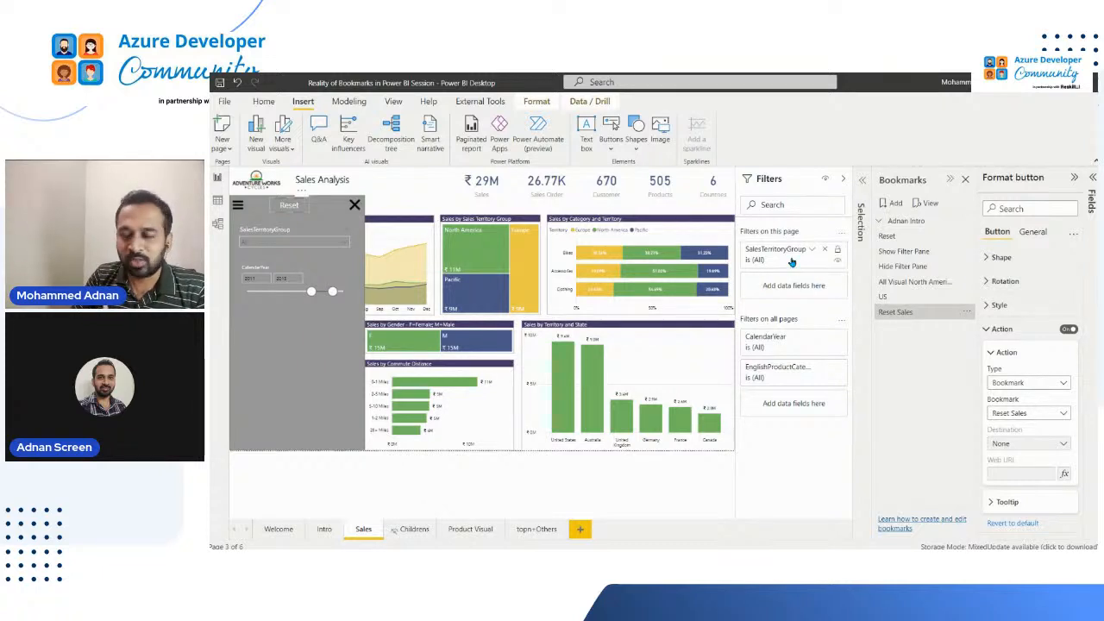
{"action": "left_click", "coordinate": [905, 251]}
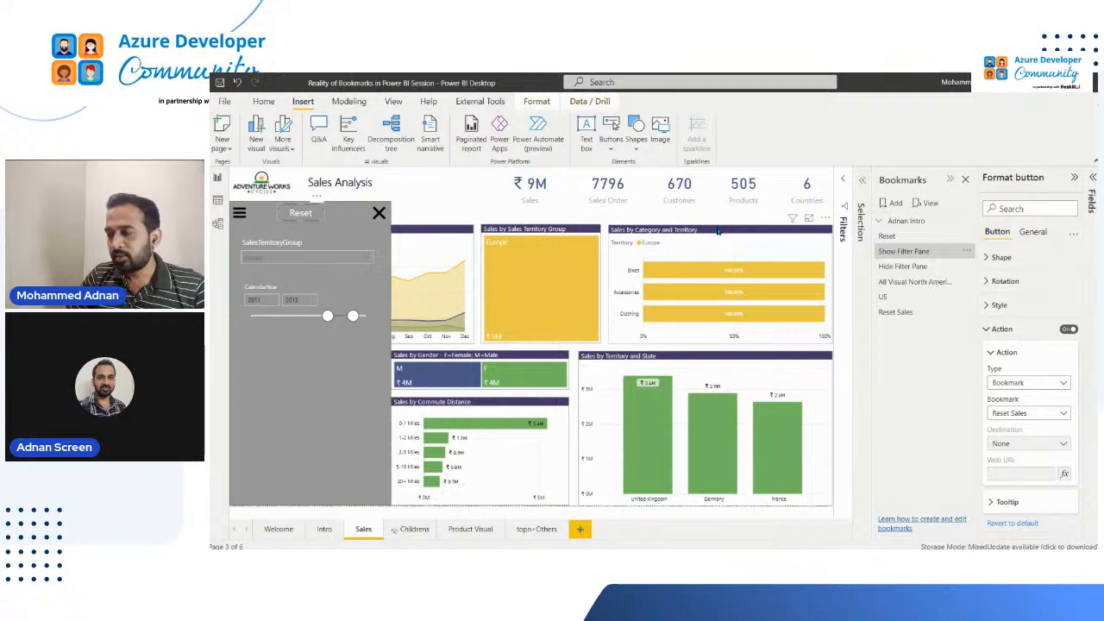
{"action": "left_click", "coordinate": [969, 251]}
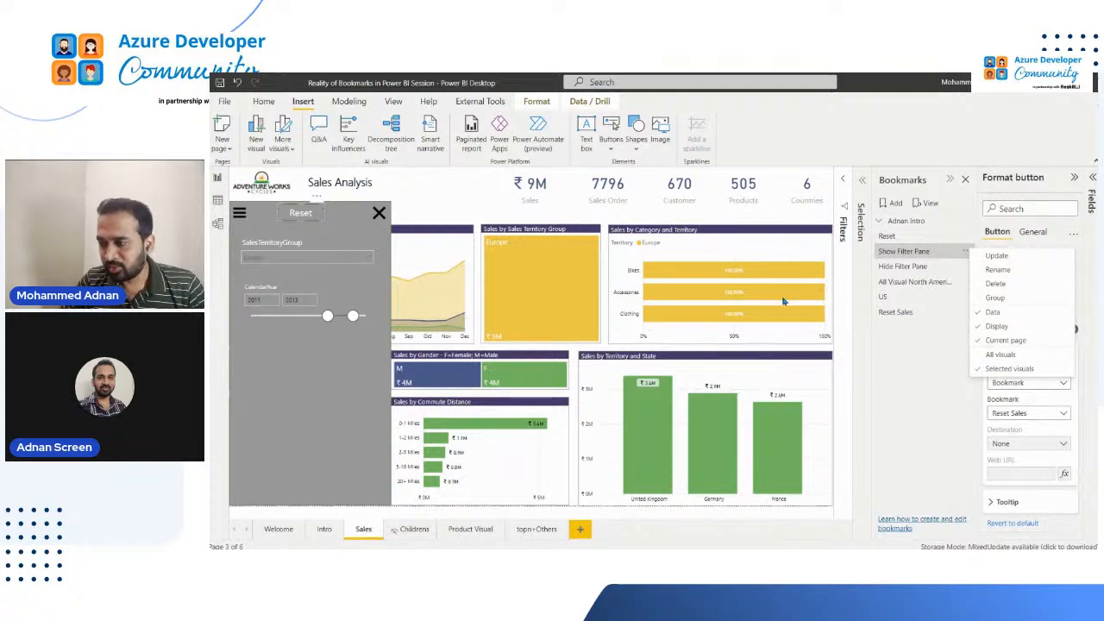
On the Intro page, expand the intro bookmark group and check the grouping option for the Show Filter Pane and Hide Filter Pane bookmarks
{"action": "left_click", "coordinate": [325, 529]}
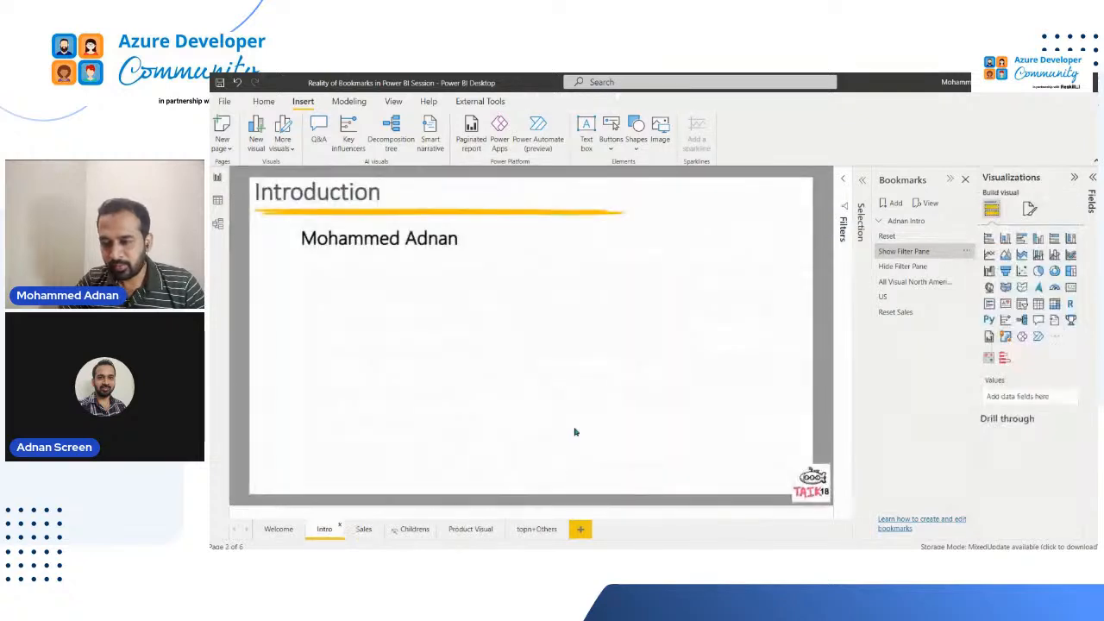
{"action": "left_click", "coordinate": [880, 223]}
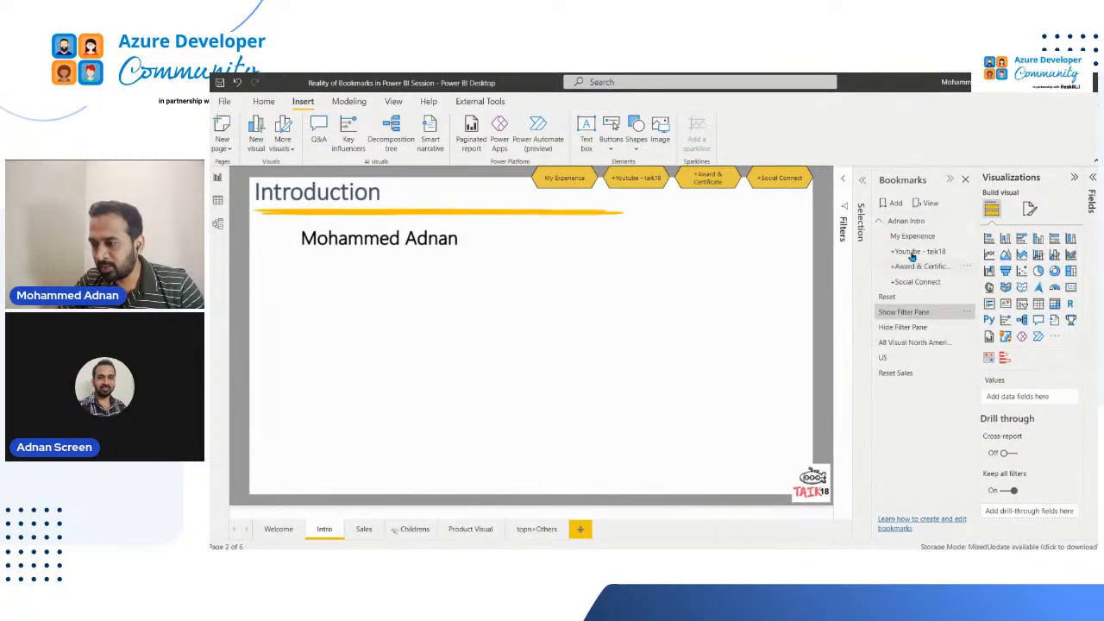
{"action": "right_click", "coordinate": [920, 330]}
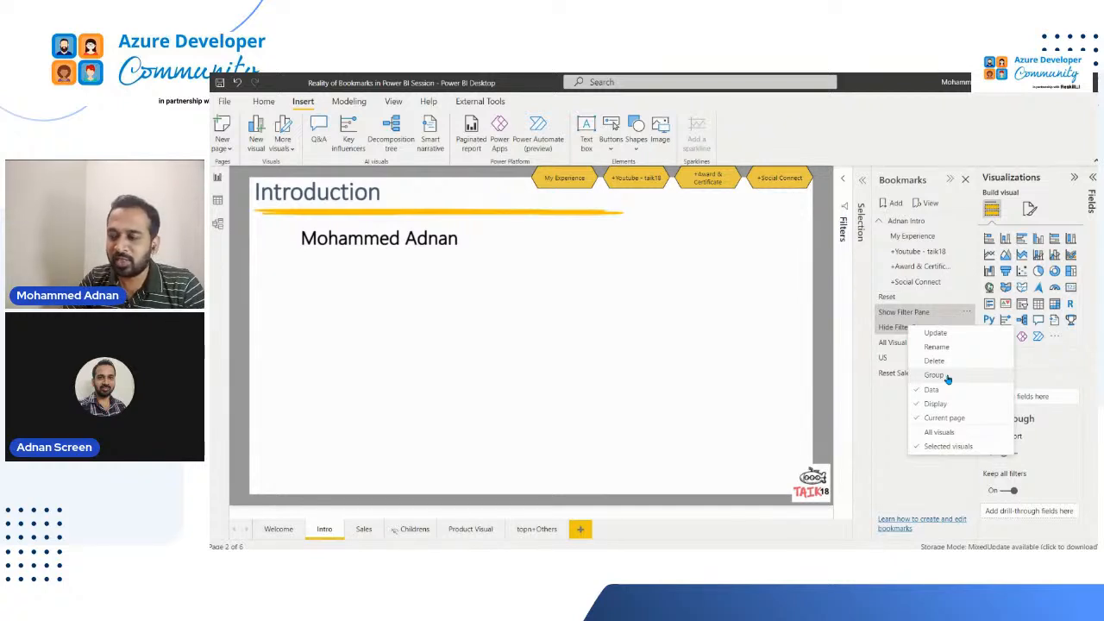
{"action": "left_click", "coordinate": [885, 438]}
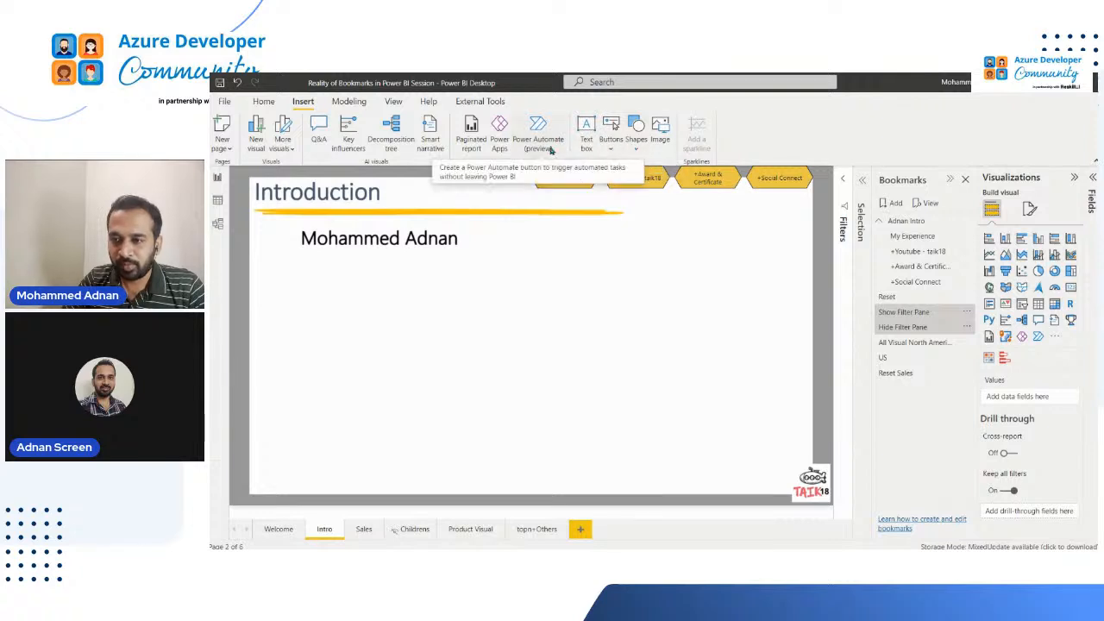
Insert a bookmark navigator on the Intro page and display the bookmark groups it can be limited to
{"action": "left_click", "coordinate": [610, 146]}
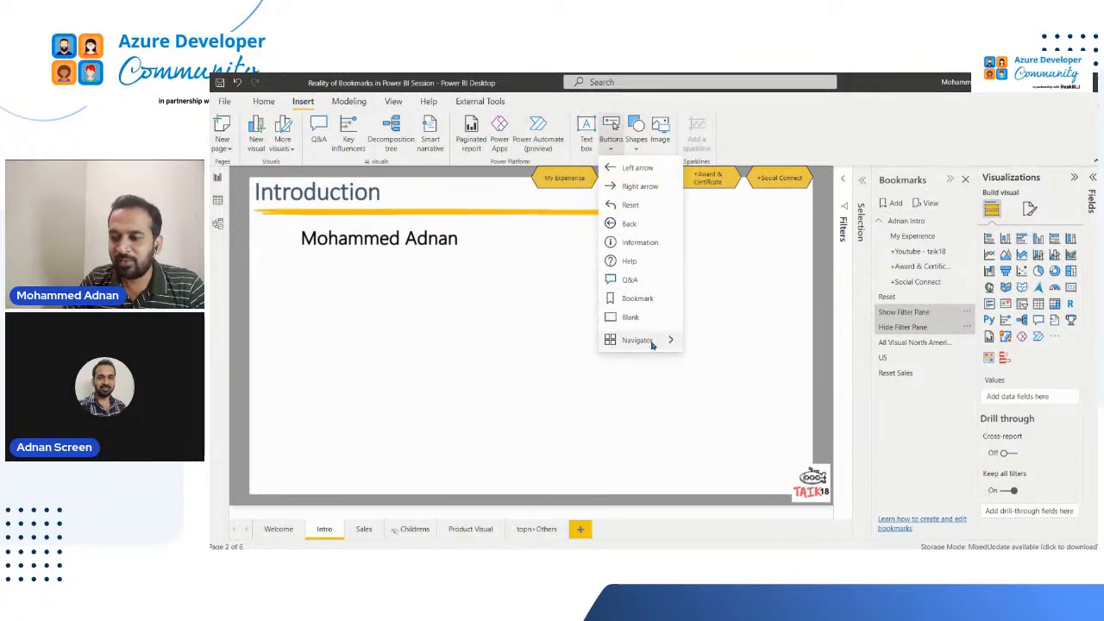
{"action": "mouse_move", "coordinate": [652, 342]}
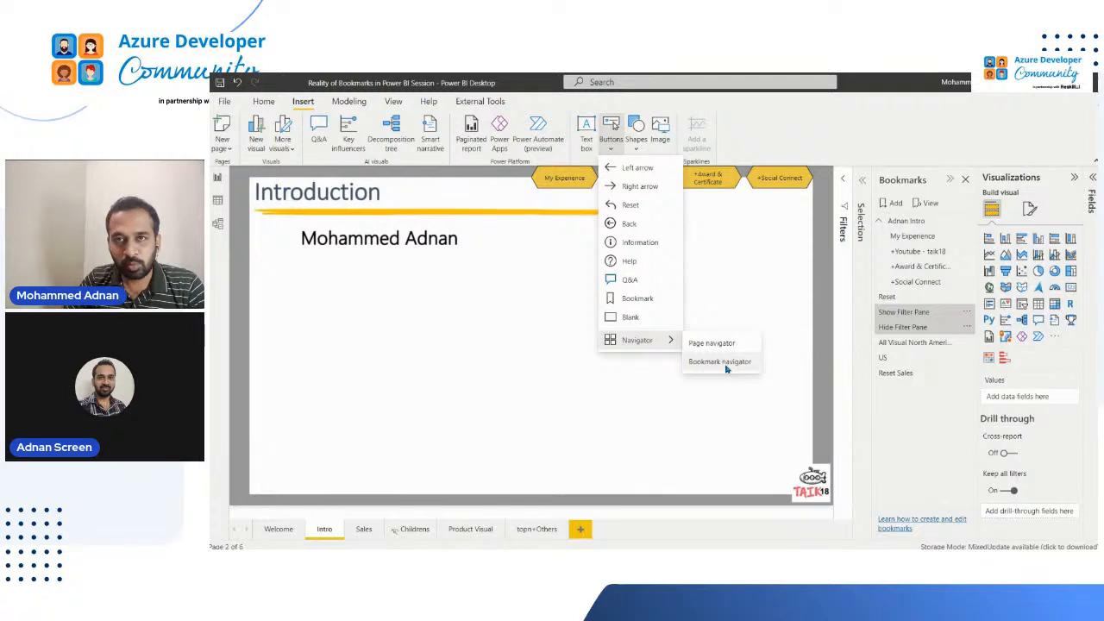
{"action": "left_click", "coordinate": [721, 361]}
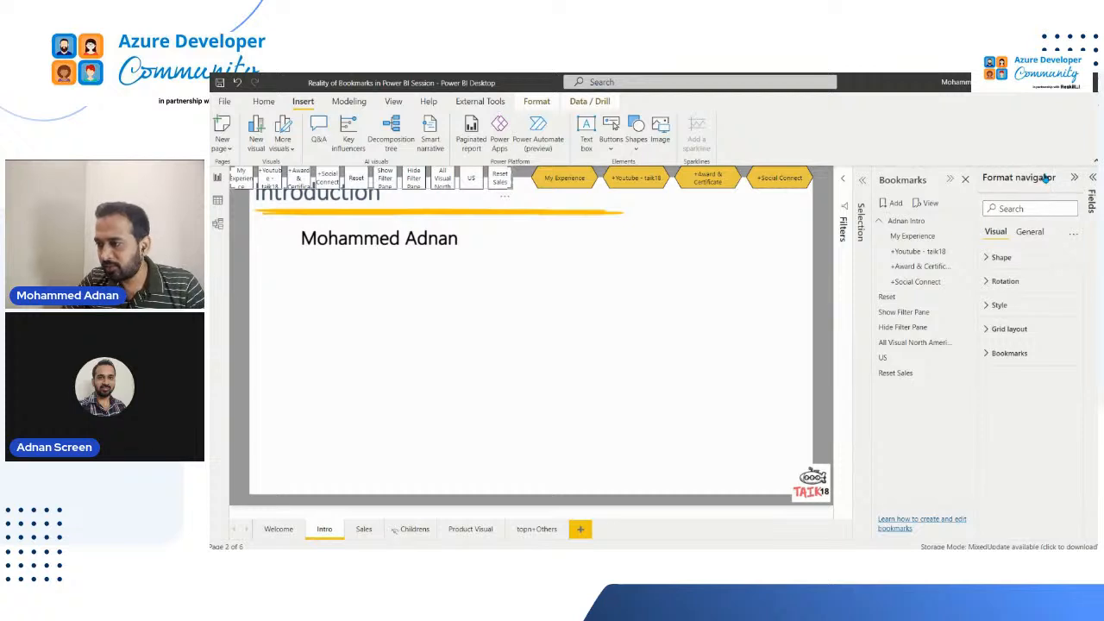
{"action": "left_click", "coordinate": [988, 355]}
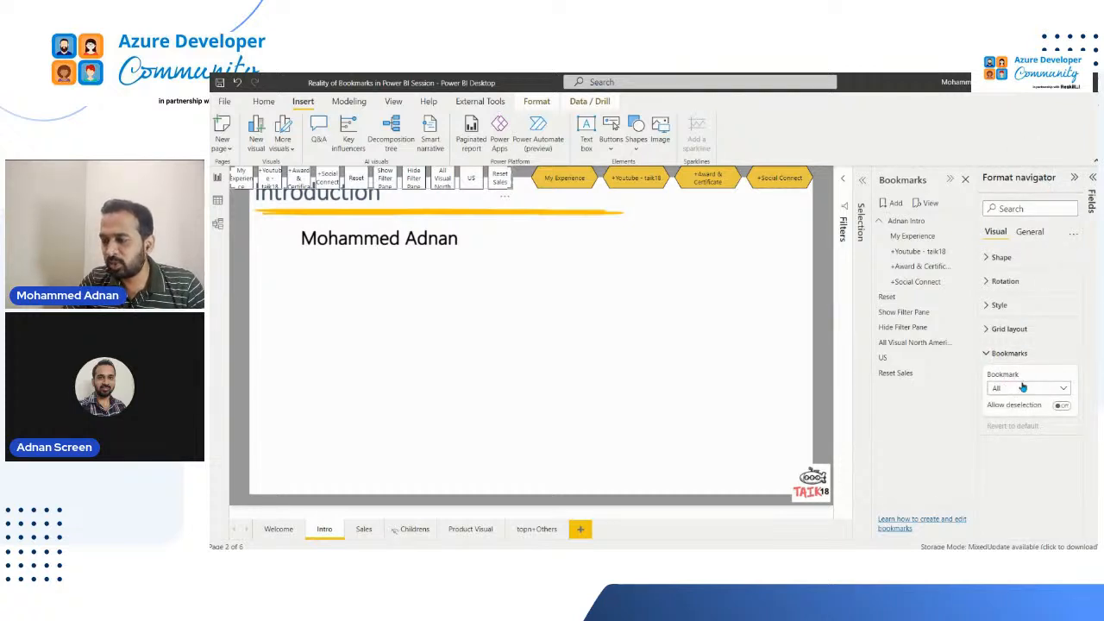
{"action": "left_click", "coordinate": [1064, 390]}
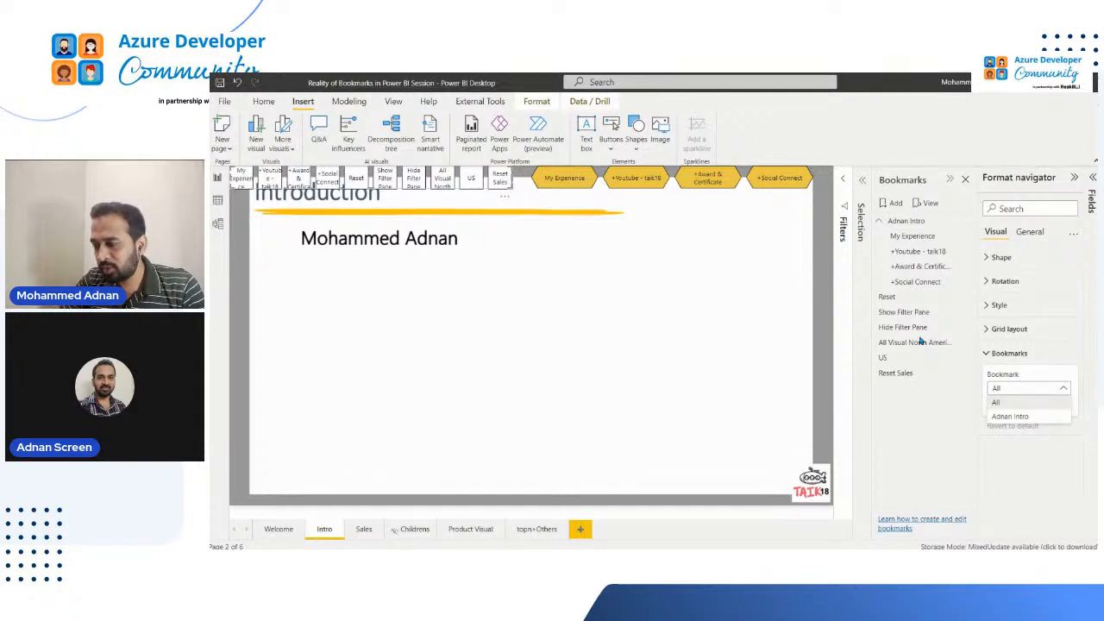
Group the Show Filter Pane, Hide Filter Pane and All Visual North America bookmarks
{"action": "left_click", "coordinate": [903, 315]}
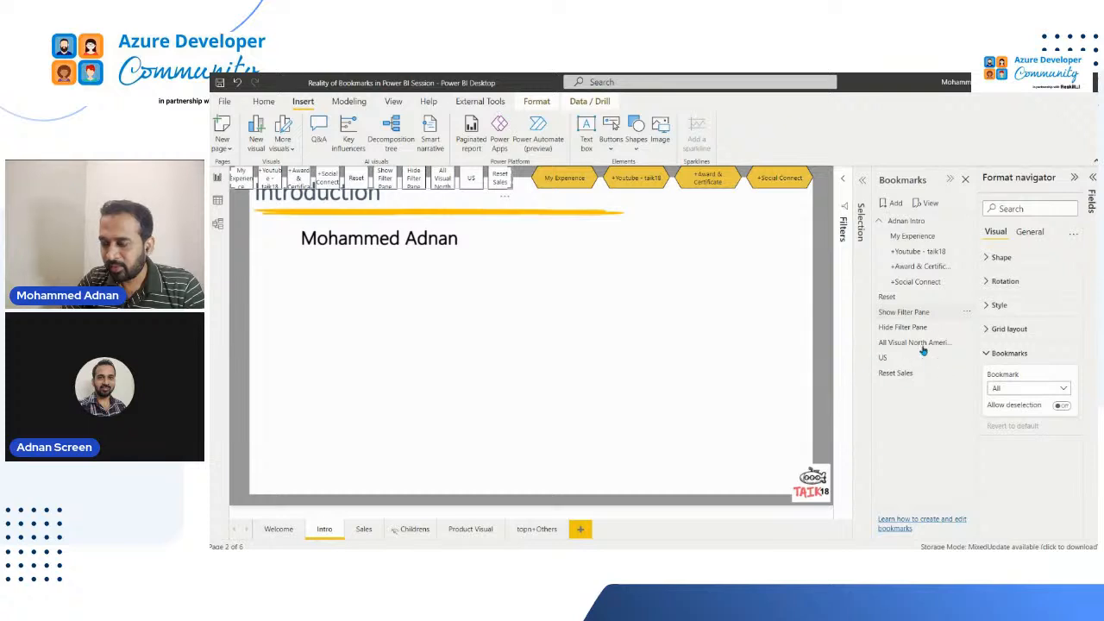
{"action": "left_click", "coordinate": [892, 342]}
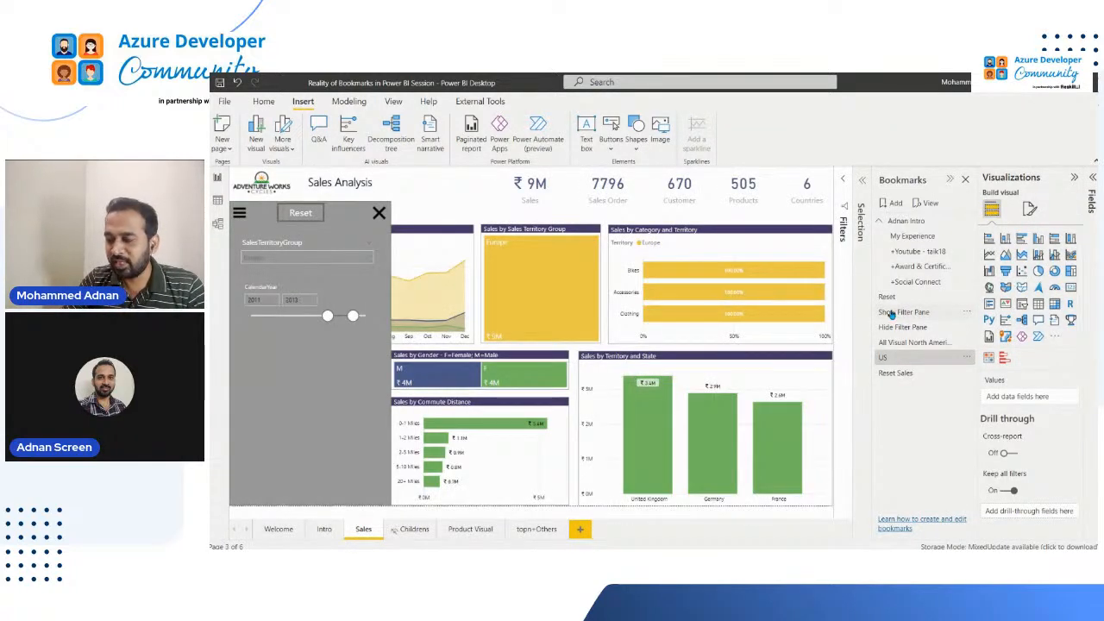
{"action": "left_click", "coordinate": [892, 314]}
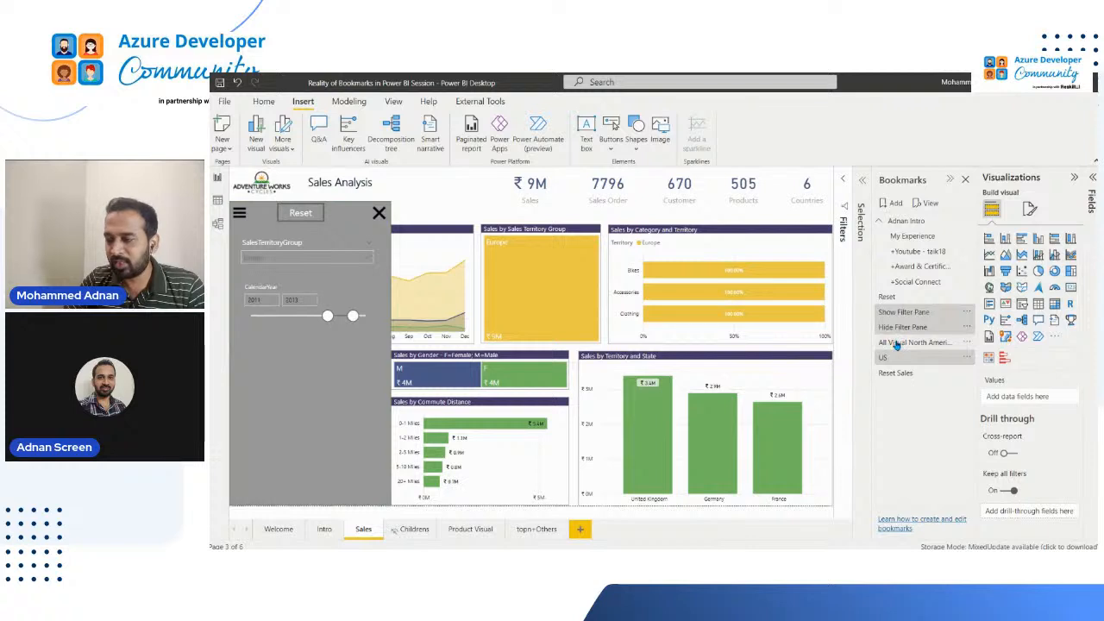
{"action": "left_click", "coordinate": [897, 342], "text": "shift"}
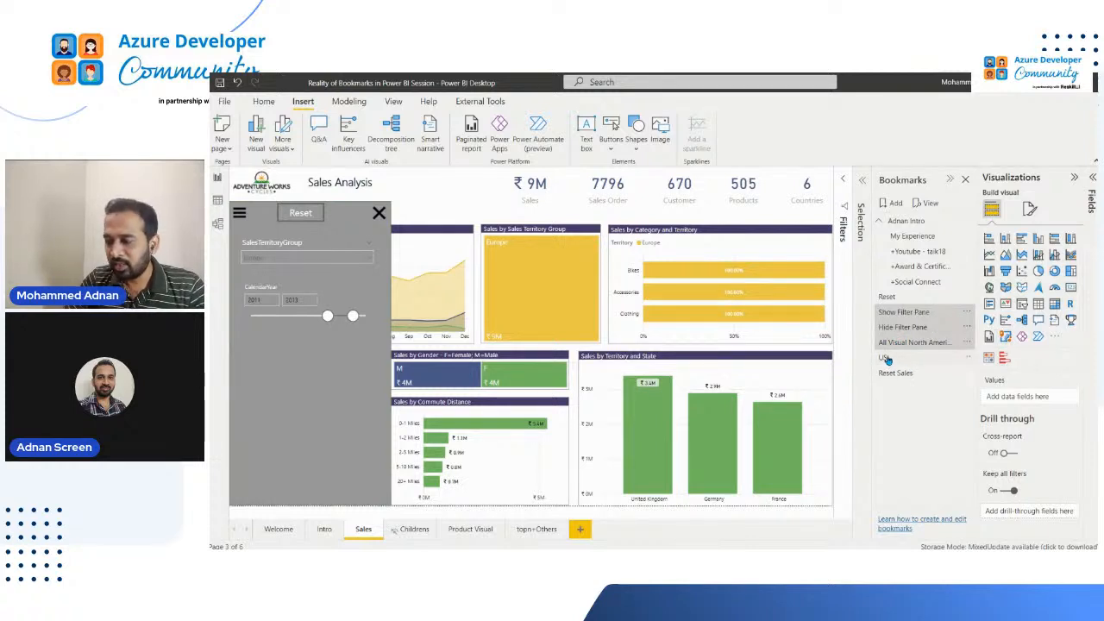
{"action": "right_click", "coordinate": [887, 360]}
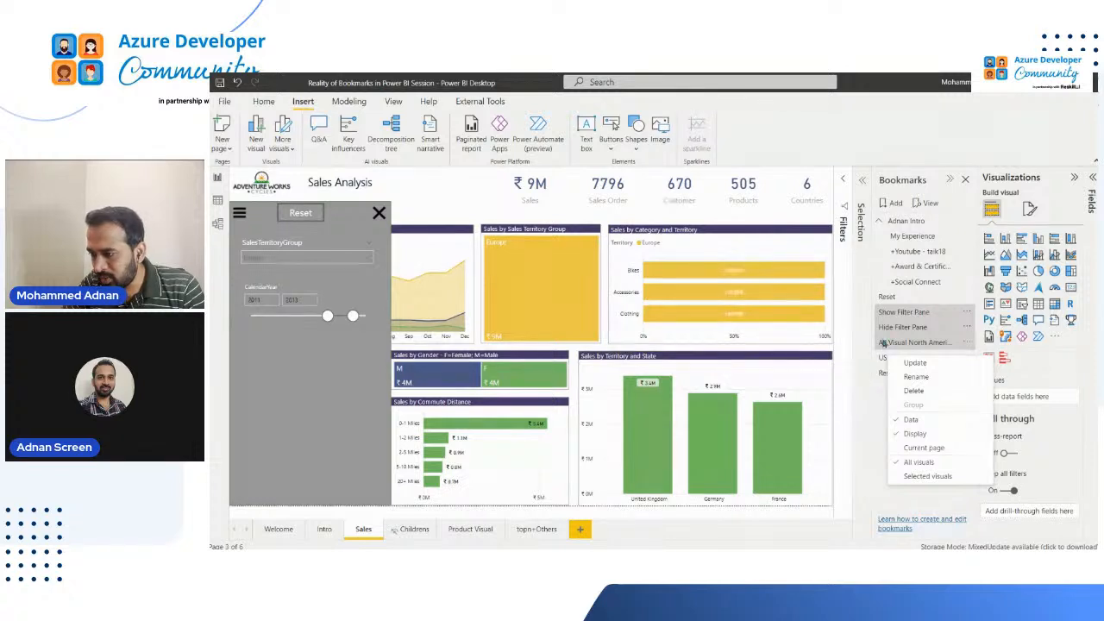
{"action": "left_click", "coordinate": [899, 316]}
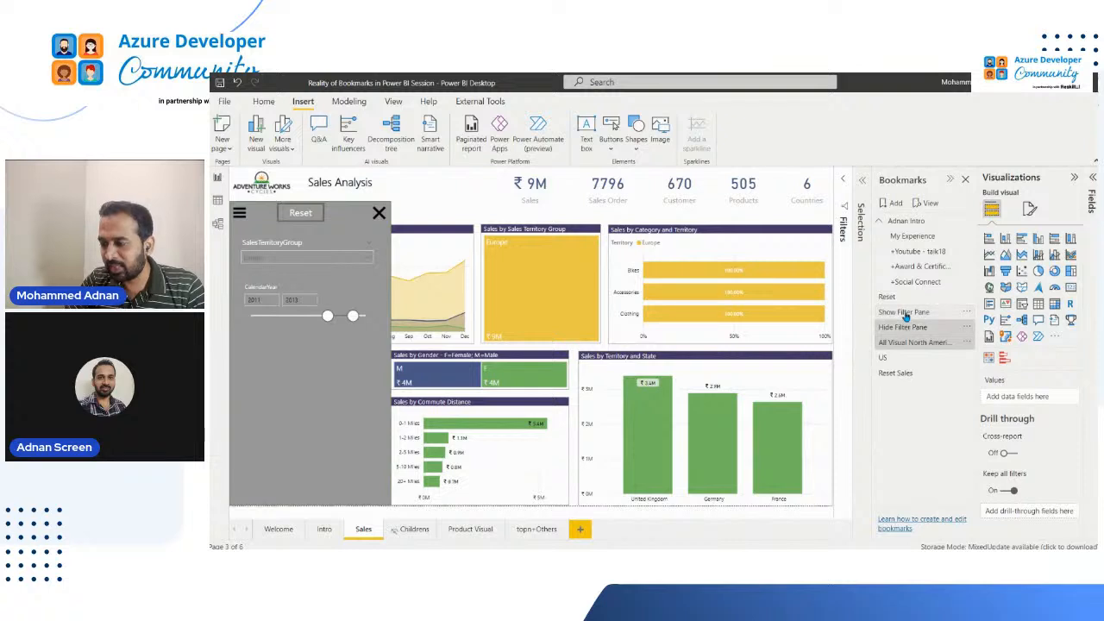
{"action": "right_click", "coordinate": [906, 317]}
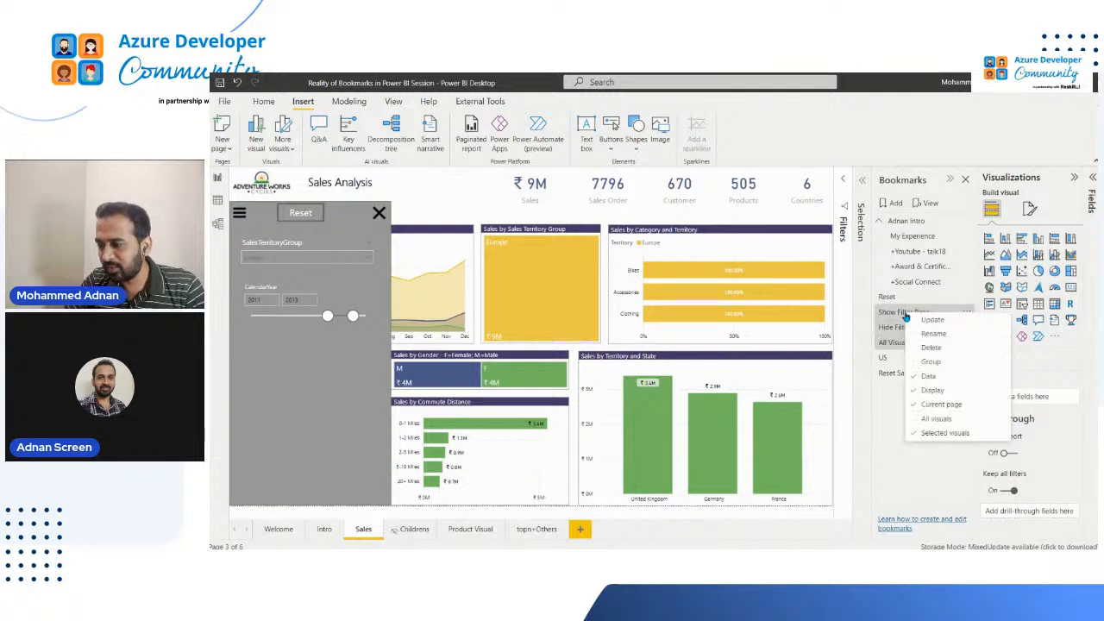
{"action": "left_click", "coordinate": [935, 362]}
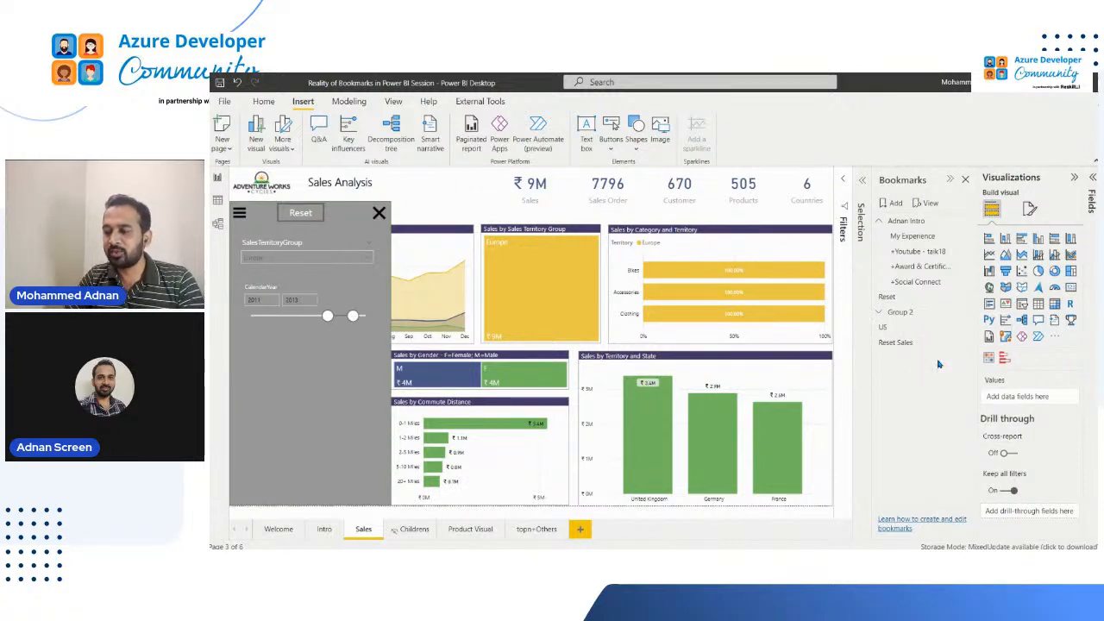
Rename the new bookmark group as Sales Group and move the US bookmark into it, above All Visual North America
{"action": "double_click", "coordinate": [902, 314]}
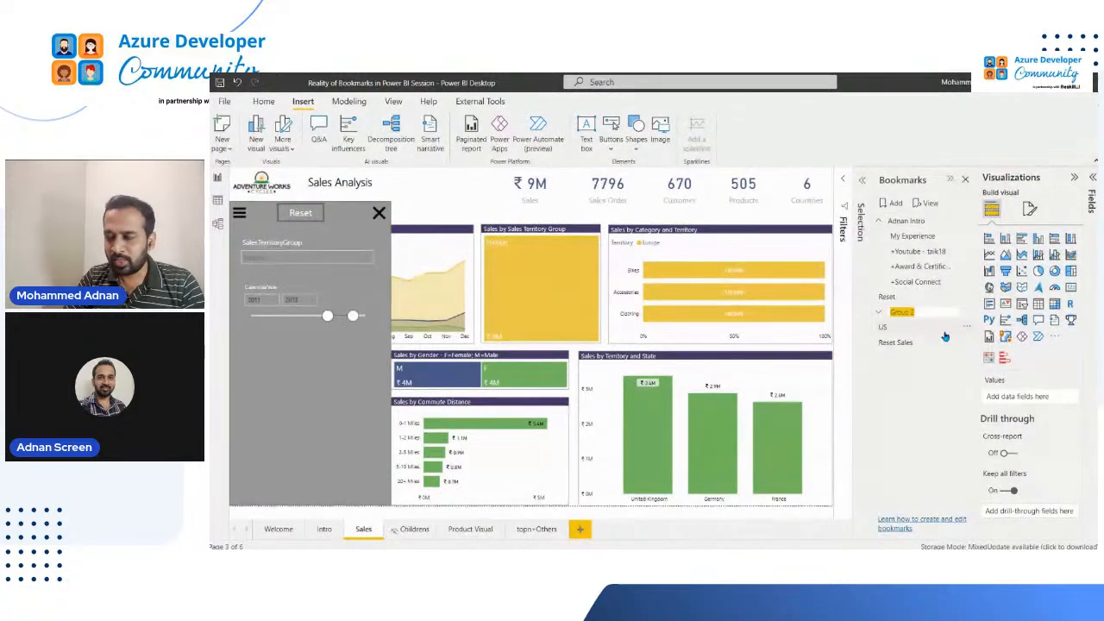
{"action": "type", "text": "Sales G"}
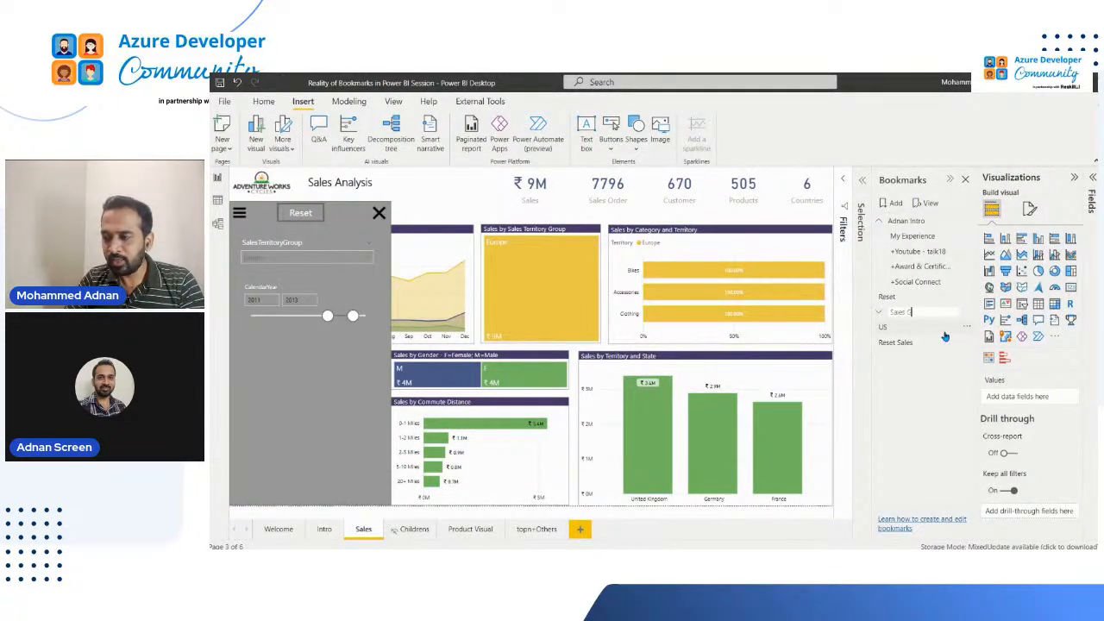
{"action": "type", "text": "roup"}
{"action": "key", "text": "Return"}
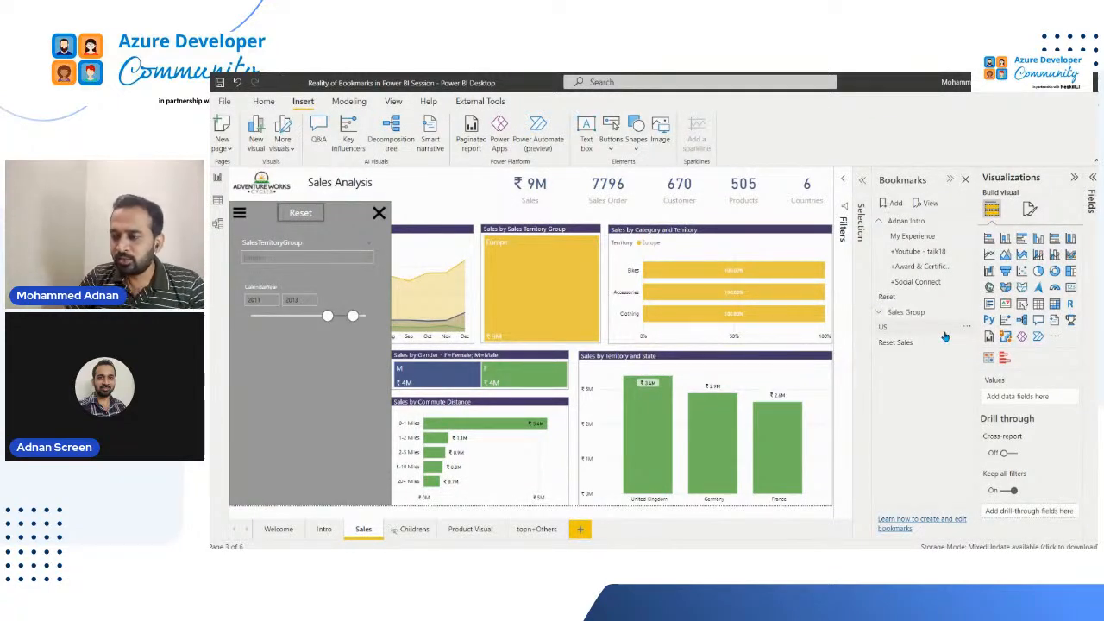
{"action": "left_click", "coordinate": [881, 312]}
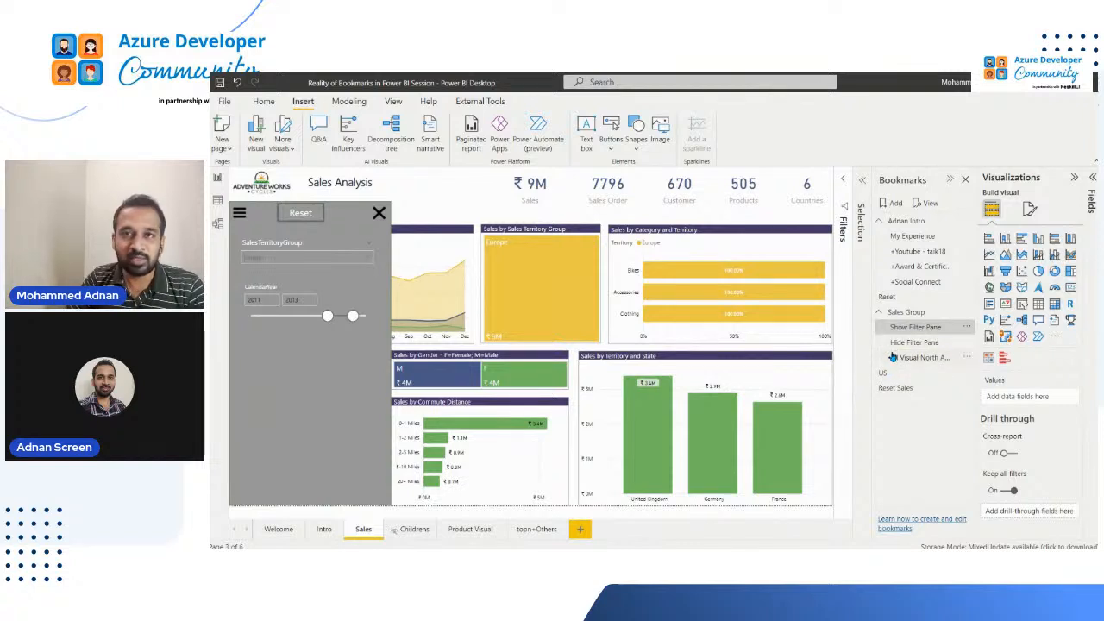
{"action": "left_click_drag", "start_coordinate": [885, 373], "coordinate": [893, 357]}
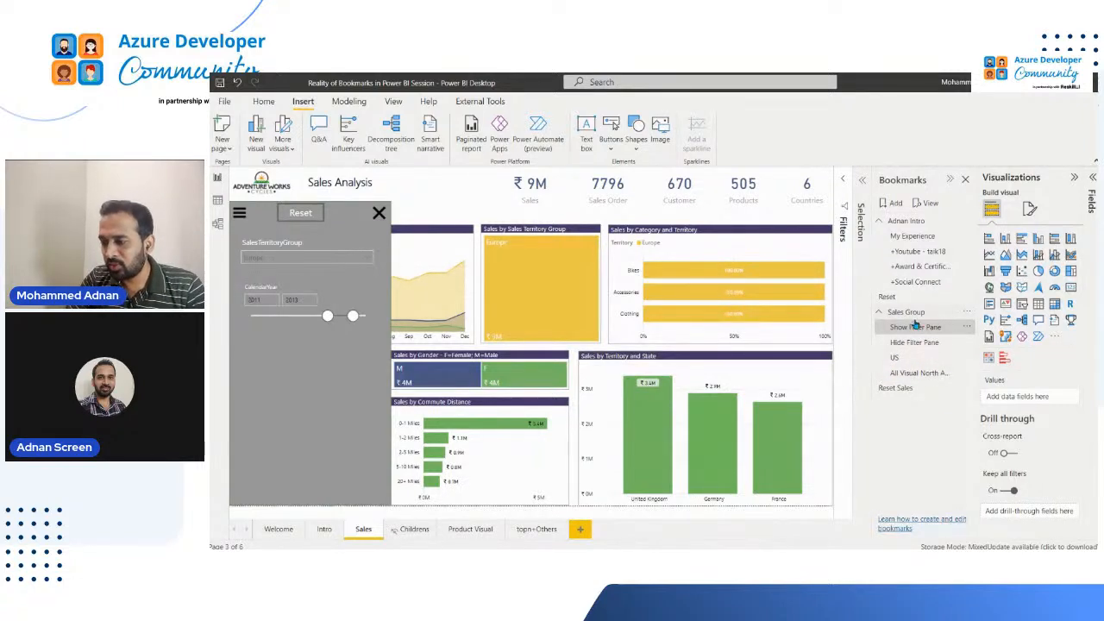
Set the bookmark navigator on the Intro page to show only the Sales Group bookmarks
{"action": "left_click", "coordinate": [322, 530]}
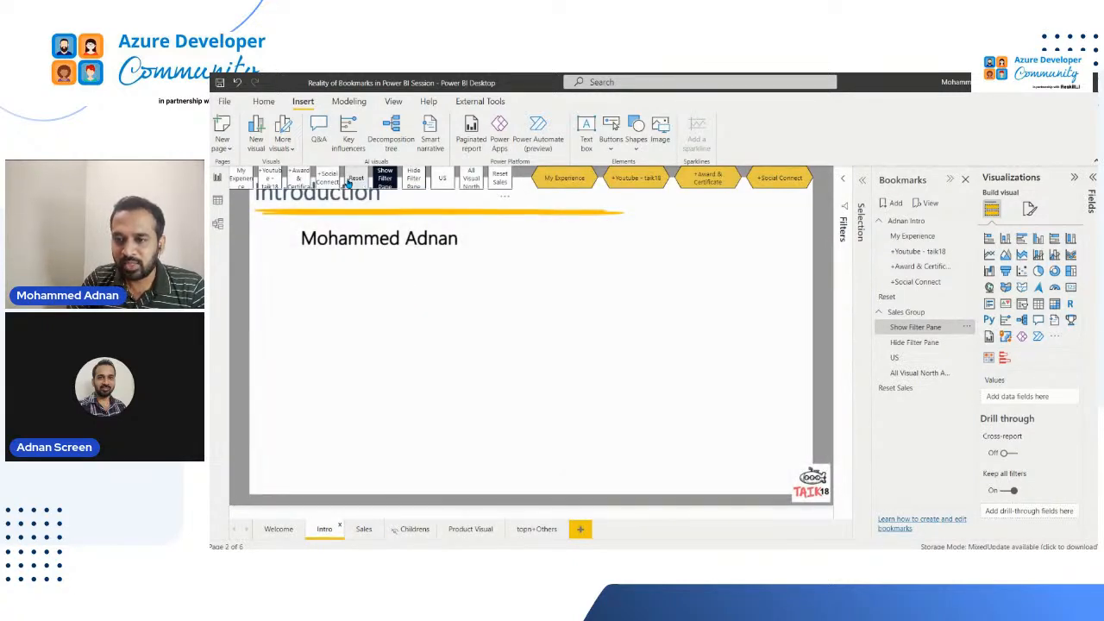
{"action": "left_click", "coordinate": [346, 186]}
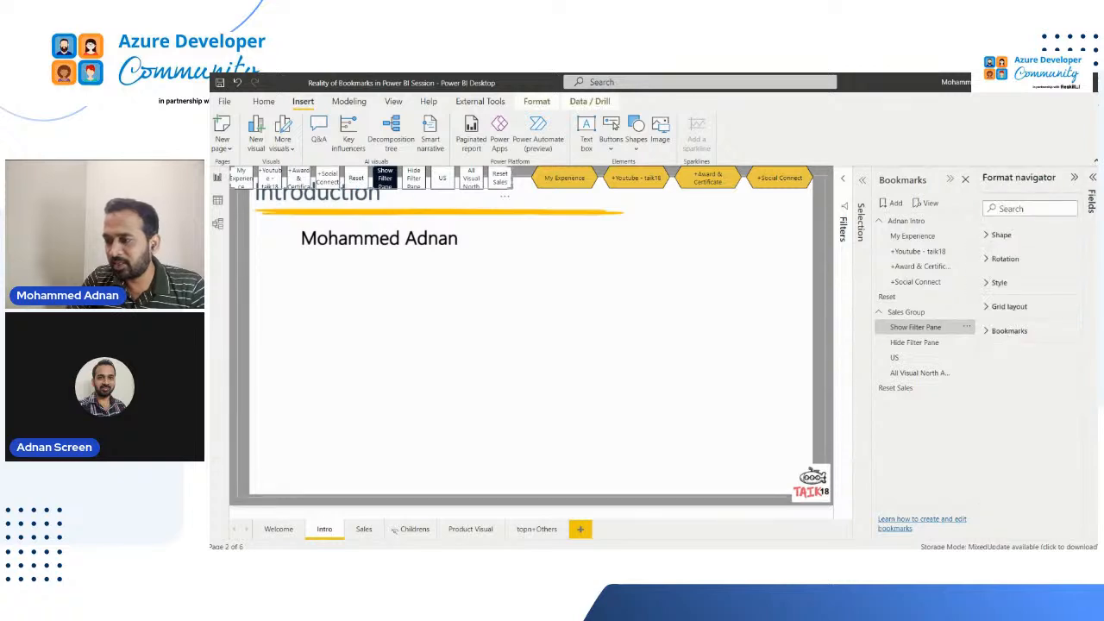
{"action": "left_click", "coordinate": [1006, 353]}
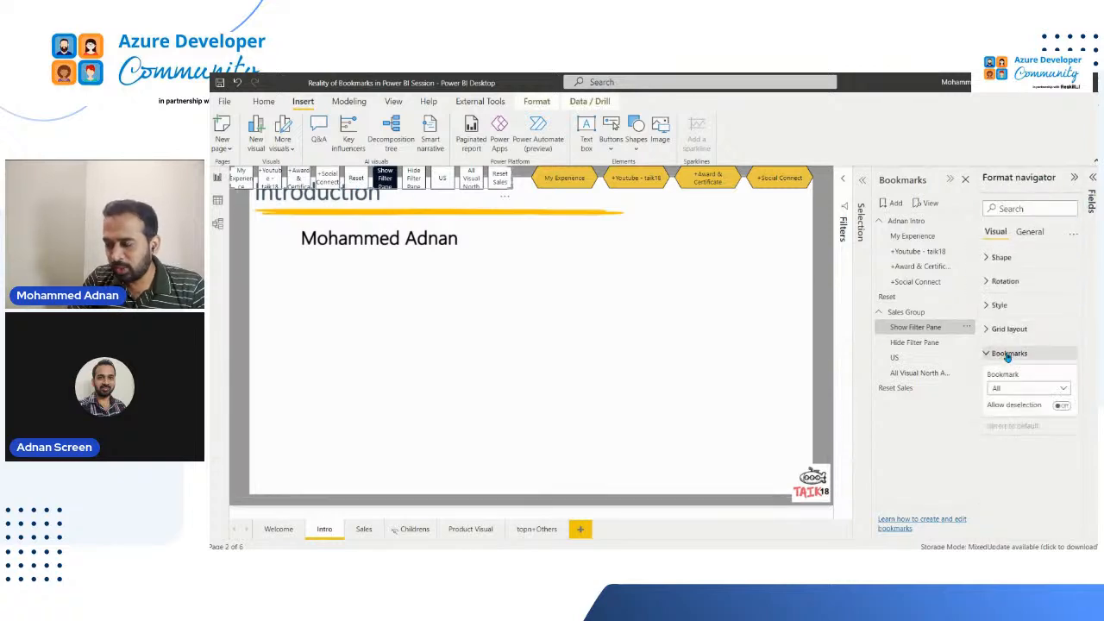
{"action": "left_click", "coordinate": [1049, 390]}
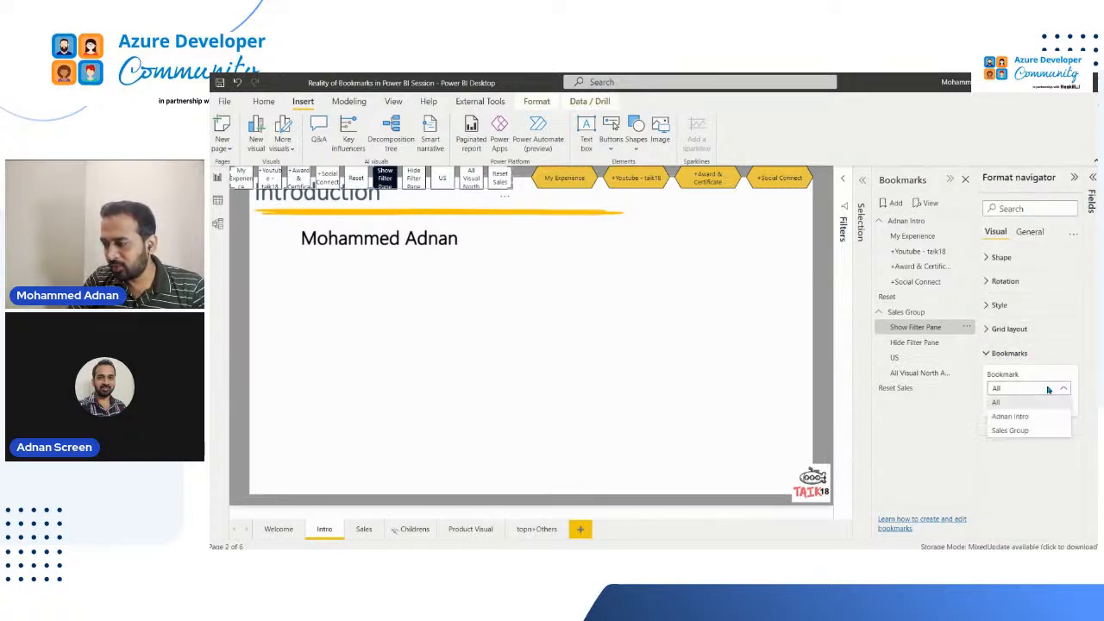
{"action": "left_click", "coordinate": [1040, 431]}
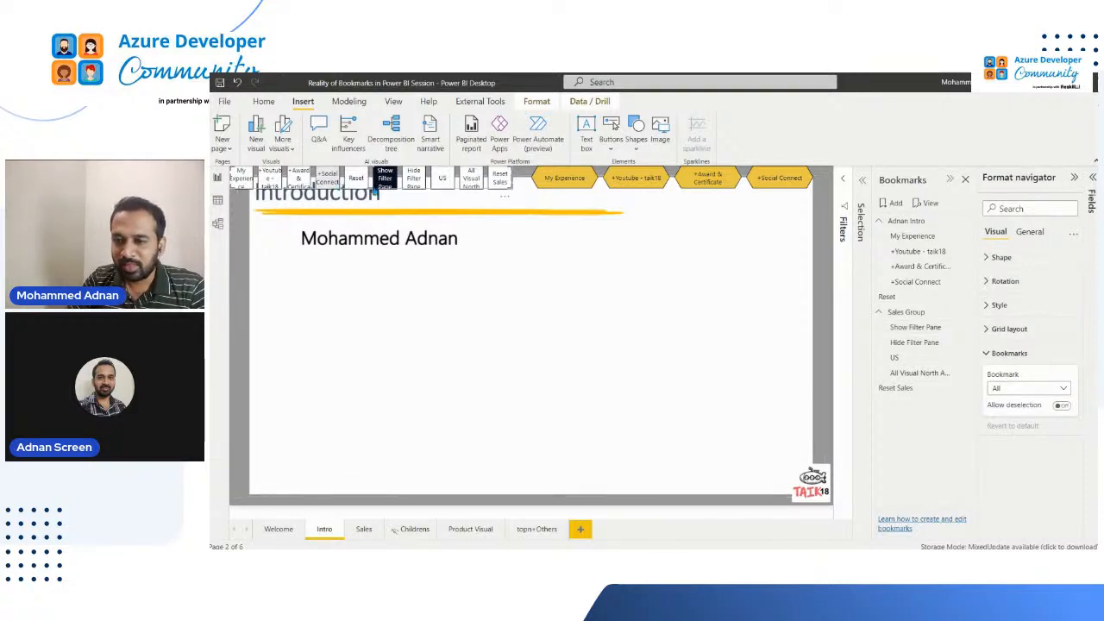
Transfer the bookmark navigator from the Intro page to the Sales page and close the slicer pane there
{"action": "left_click_drag", "start_coordinate": [329, 180], "coordinate": [415, 333]}
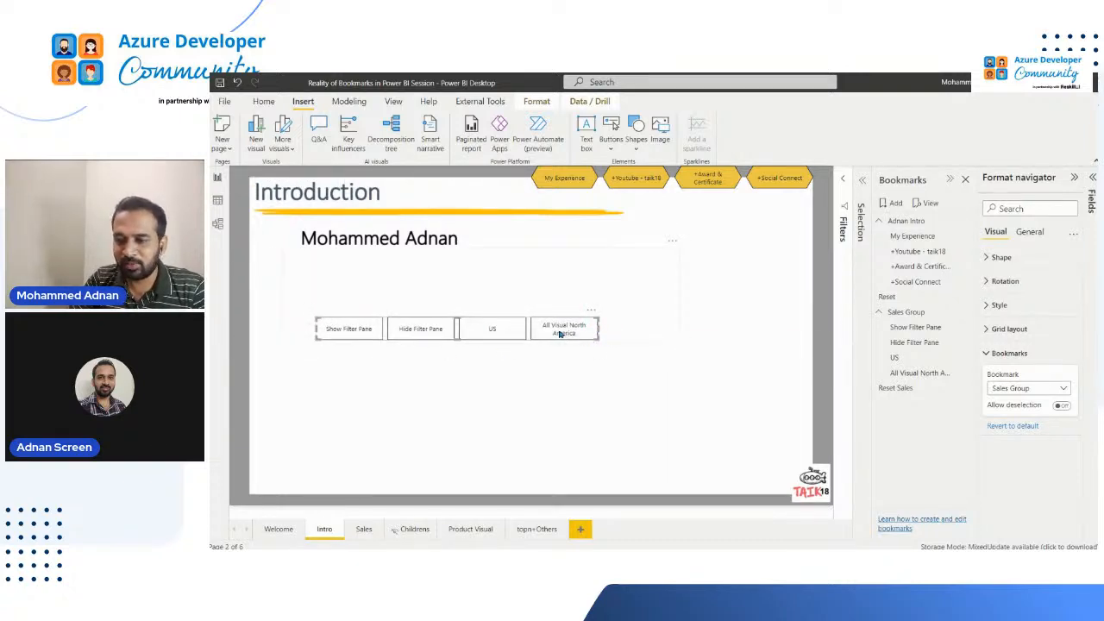
{"action": "key", "text": "Delete"}
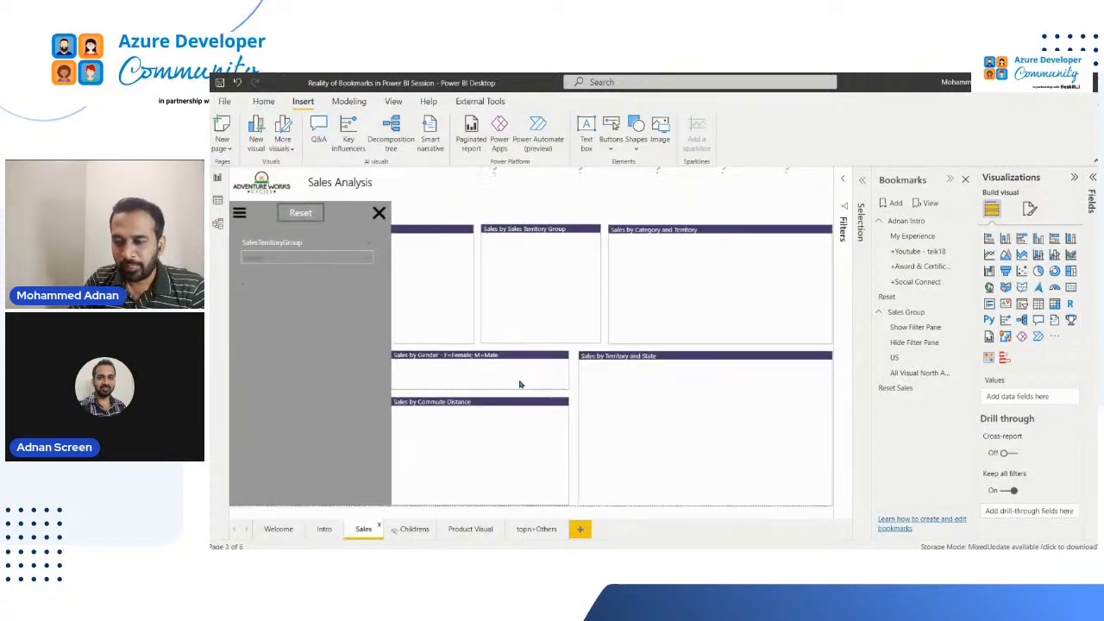
{"action": "left_click", "coordinate": [380, 213]}
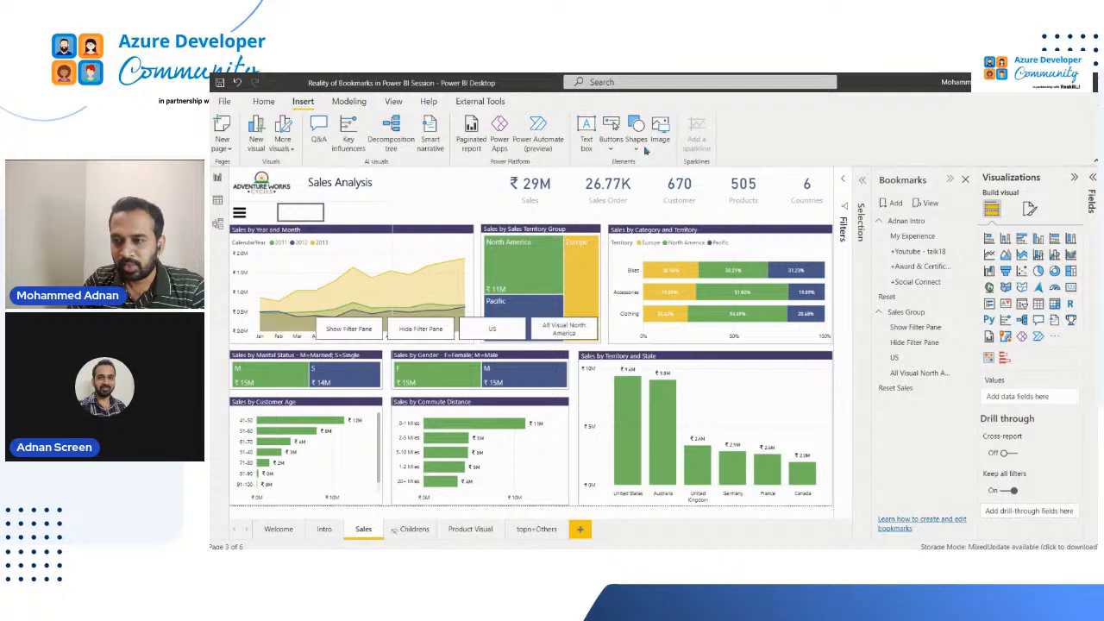
Reposition the bookmark navigator into the strip between the KPI cards and the charts, moving the KPI cards up slightly to make room
{"action": "left_click", "coordinate": [611, 149]}
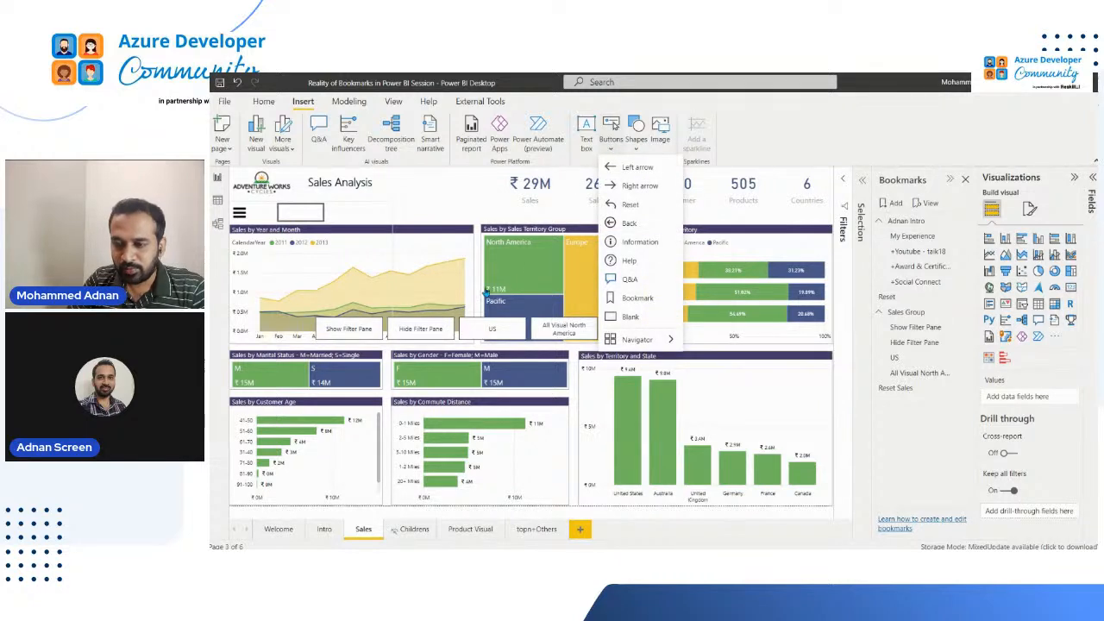
{"action": "mouse_move", "coordinate": [485, 331]}
{"action": "left_mouse_down"}
{"action": "mouse_move", "coordinate": [502, 181]}
{"action": "mouse_move", "coordinate": [507, 214]}
{"action": "mouse_move", "coordinate": [647, 217]}
{"action": "left_mouse_up"}
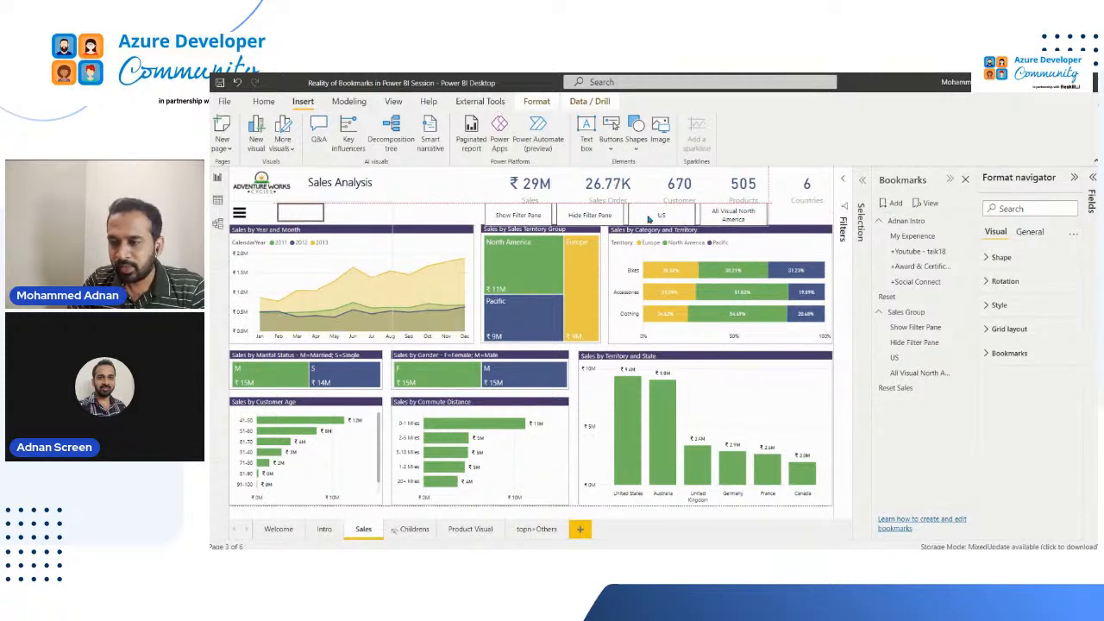
{"action": "left_click", "coordinate": [532, 189]}
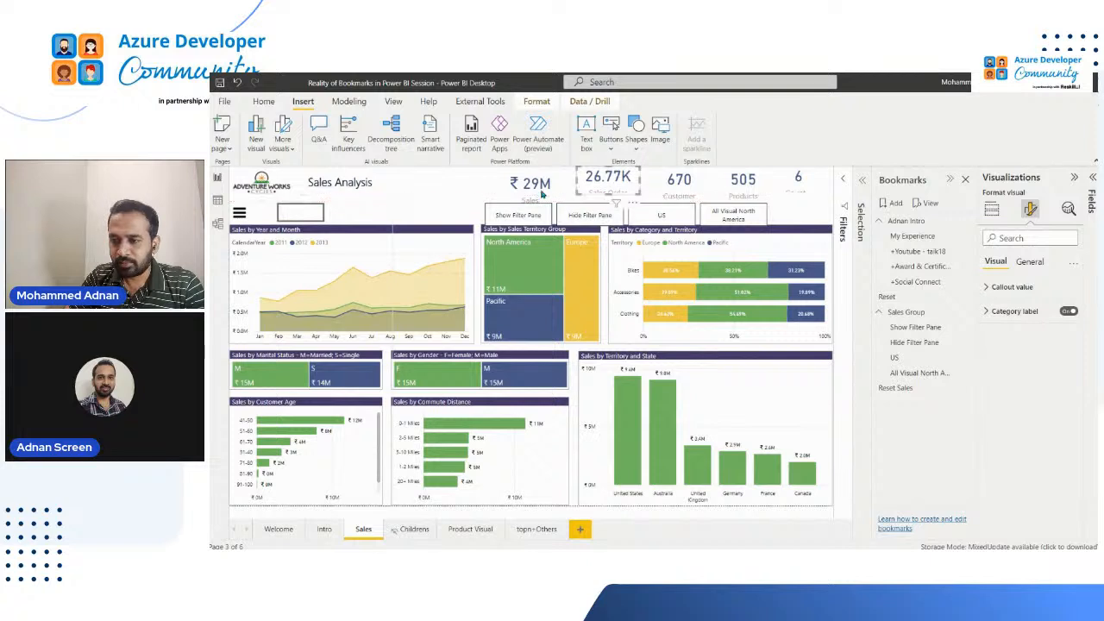
{"action": "left_click", "coordinate": [621, 216]}
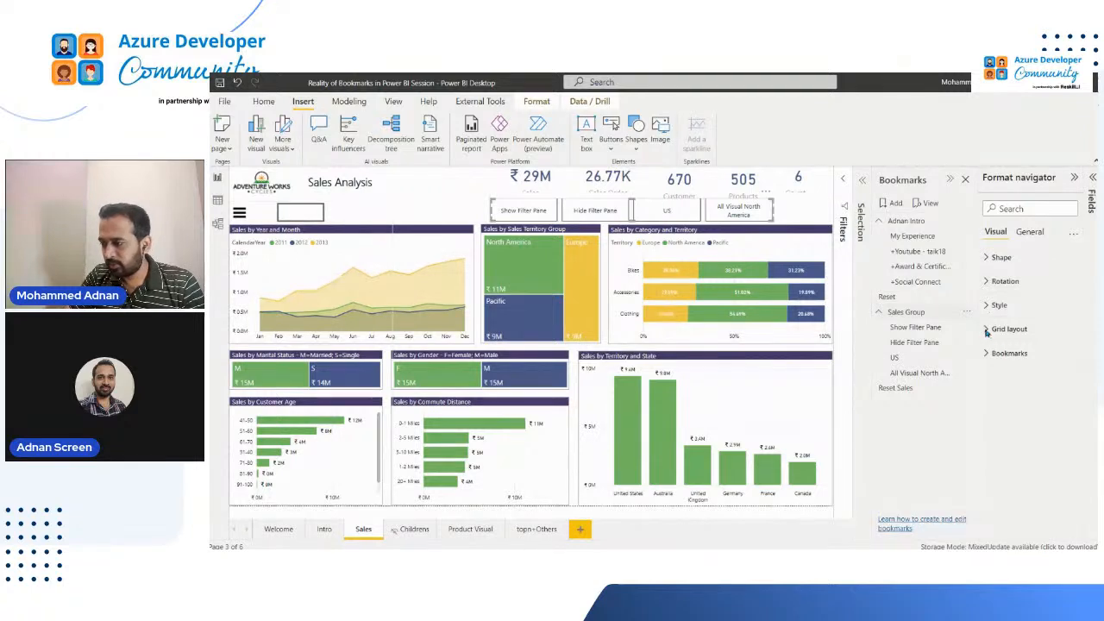
Change the shape of the bookmark navigator's buttons to Chevron arrow
{"action": "left_click", "coordinate": [1003, 354]}
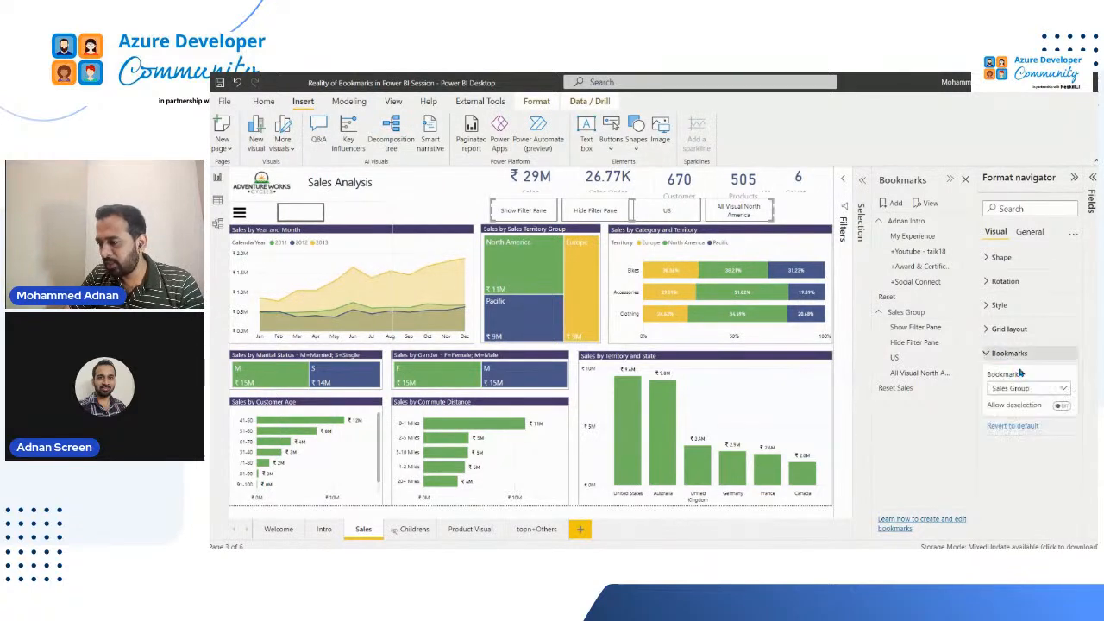
{"action": "left_click", "coordinate": [1000, 257]}
{"action": "left_click", "coordinate": [1034, 294]}
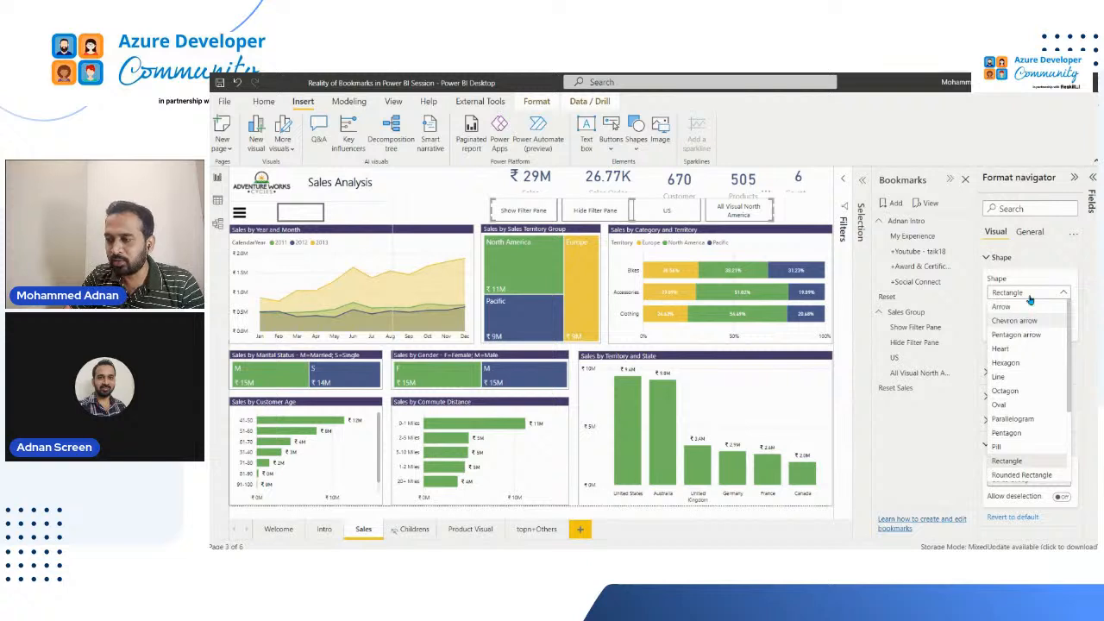
{"action": "left_click", "coordinate": [1030, 294]}
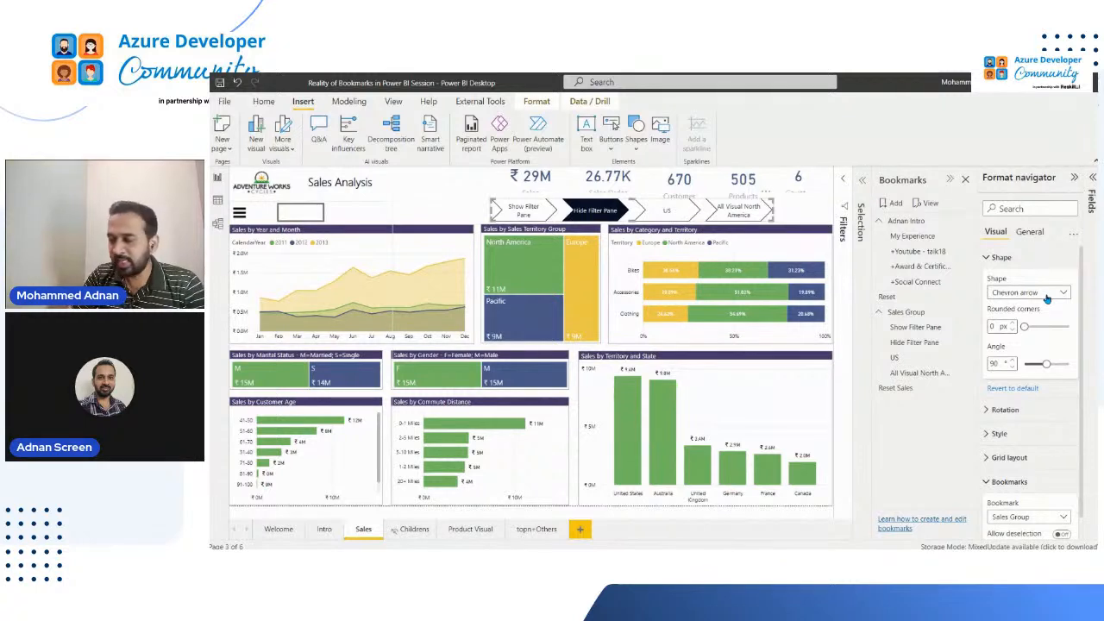
{"action": "left_click", "coordinate": [999, 257]}
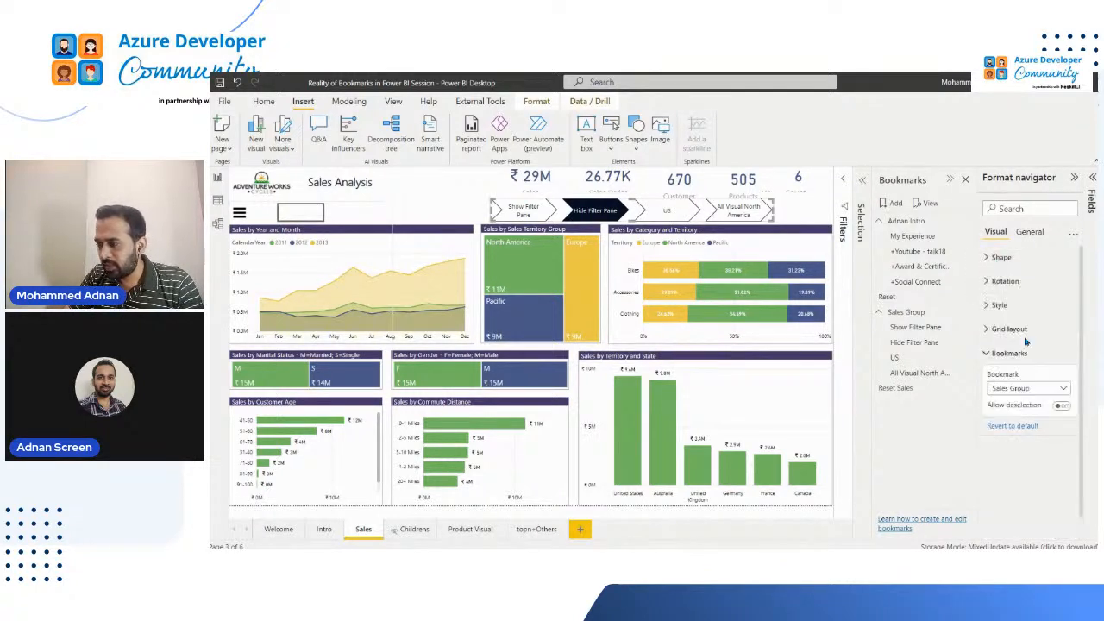
Examine the navigator's rotation settings and its style options for the Default and Selected states
{"action": "left_click", "coordinate": [1019, 283]}
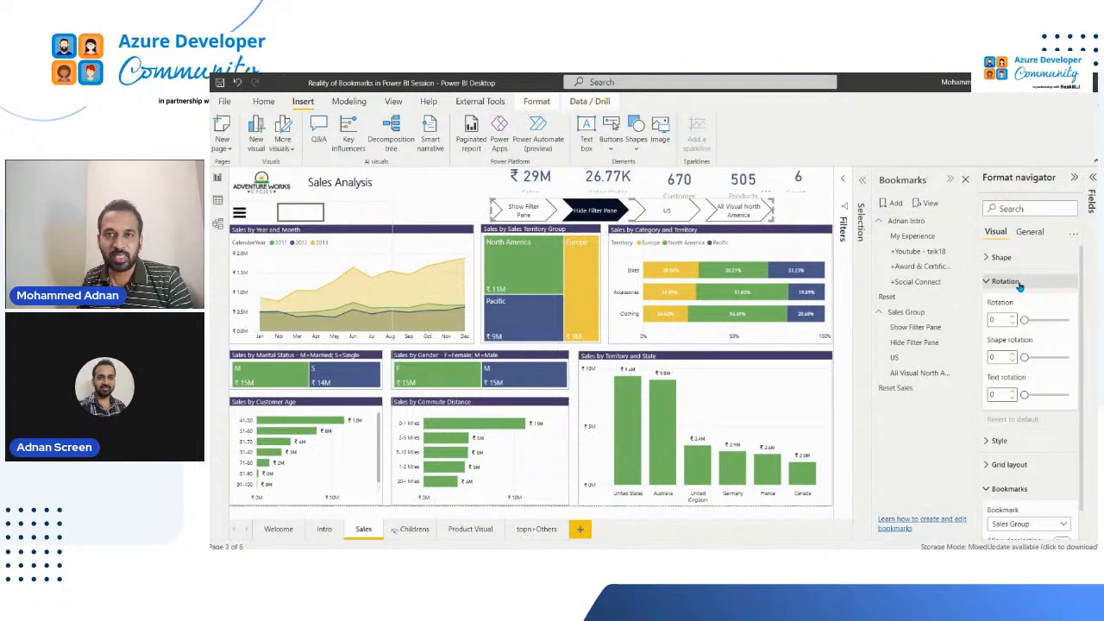
{"action": "left_click", "coordinate": [1019, 283]}
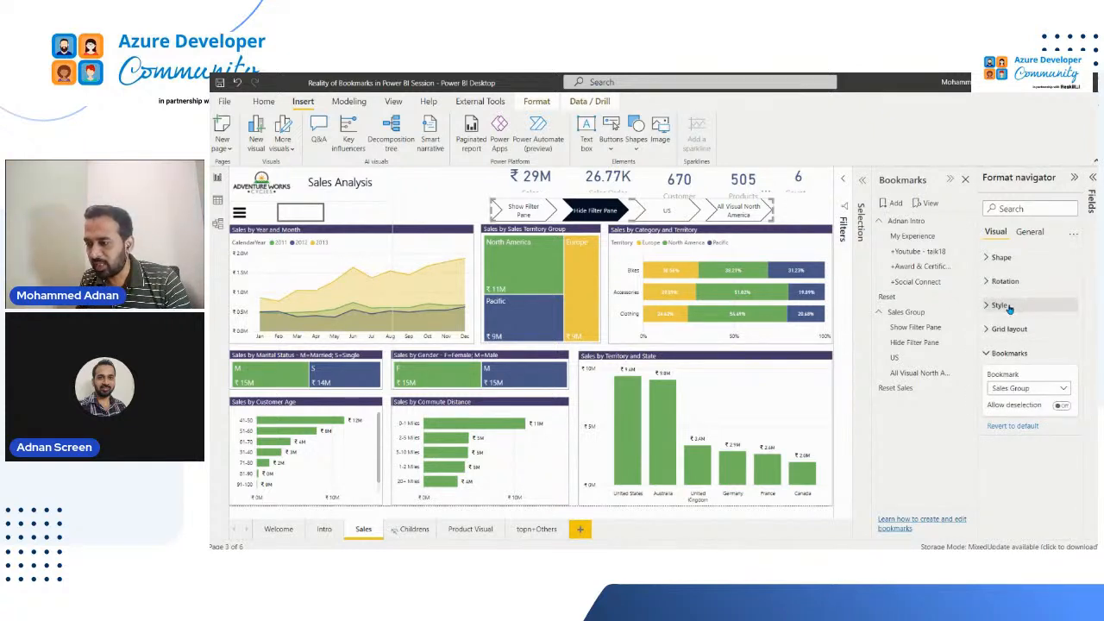
{"action": "left_click", "coordinate": [1030, 307]}
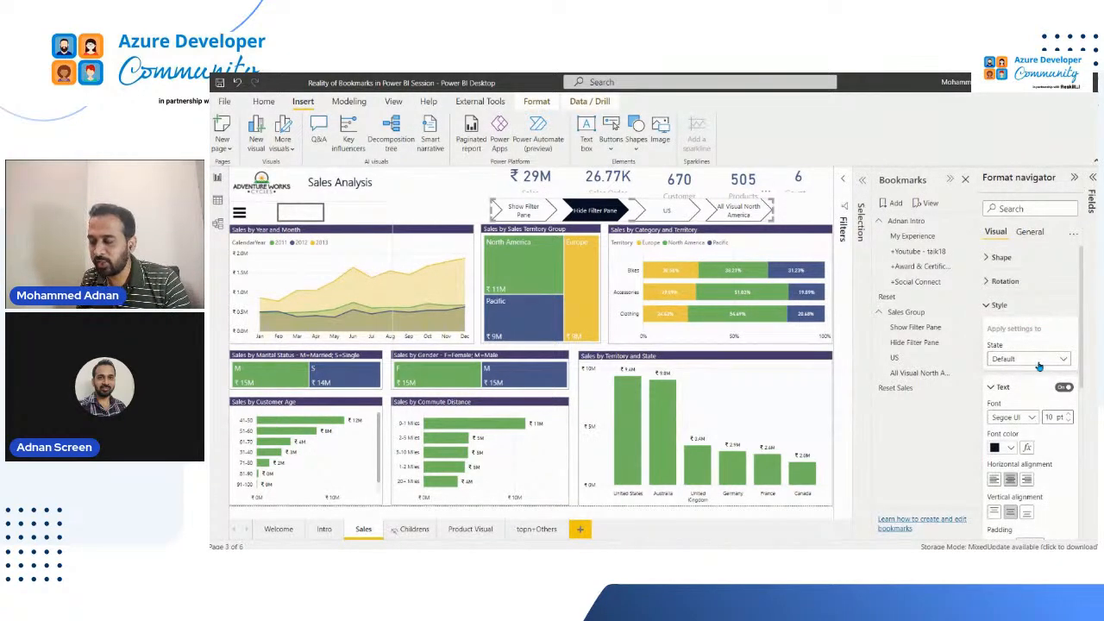
{"action": "left_click", "coordinate": [1033, 361]}
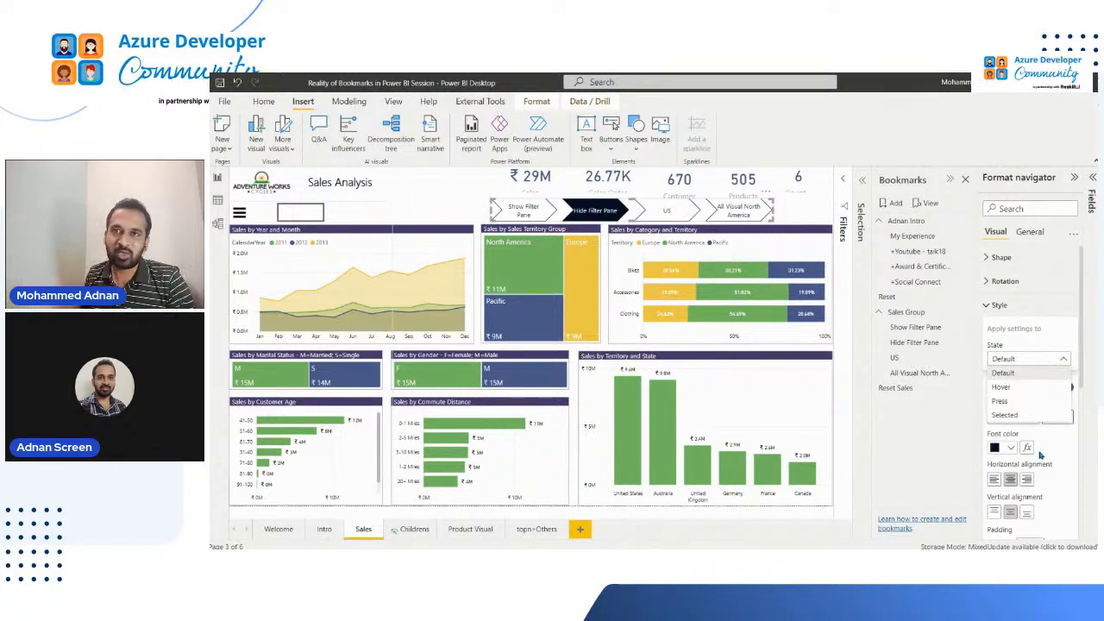
{"action": "left_click", "coordinate": [1016, 374]}
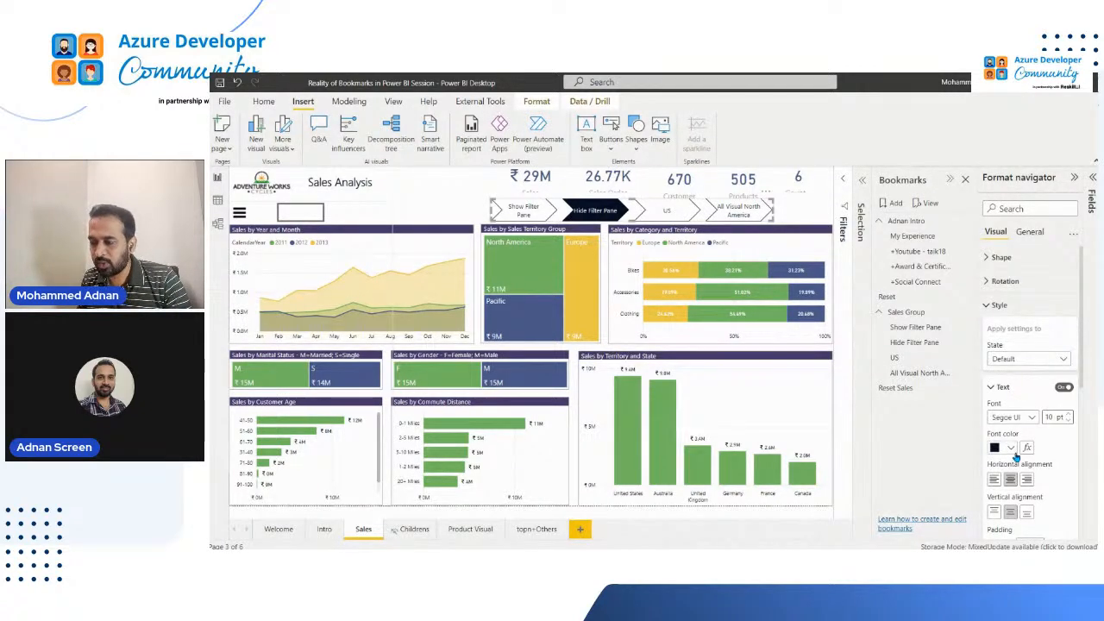
{"action": "scroll", "coordinate": [1036, 405], "scroll_direction": "down", "scroll_amount": 2}
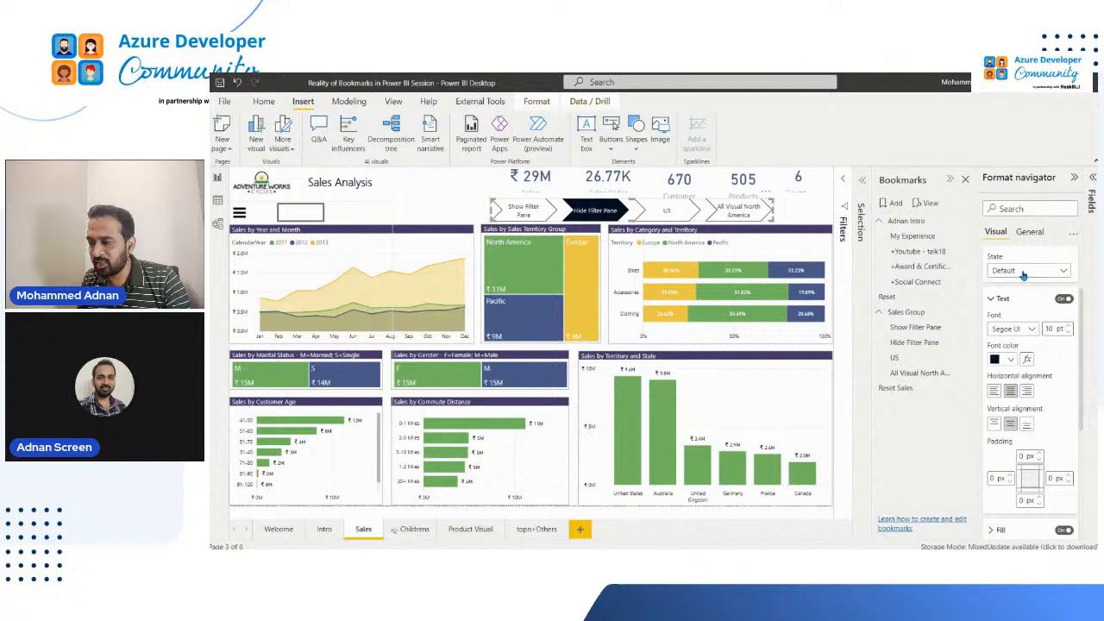
{"action": "left_click", "coordinate": [1024, 275]}
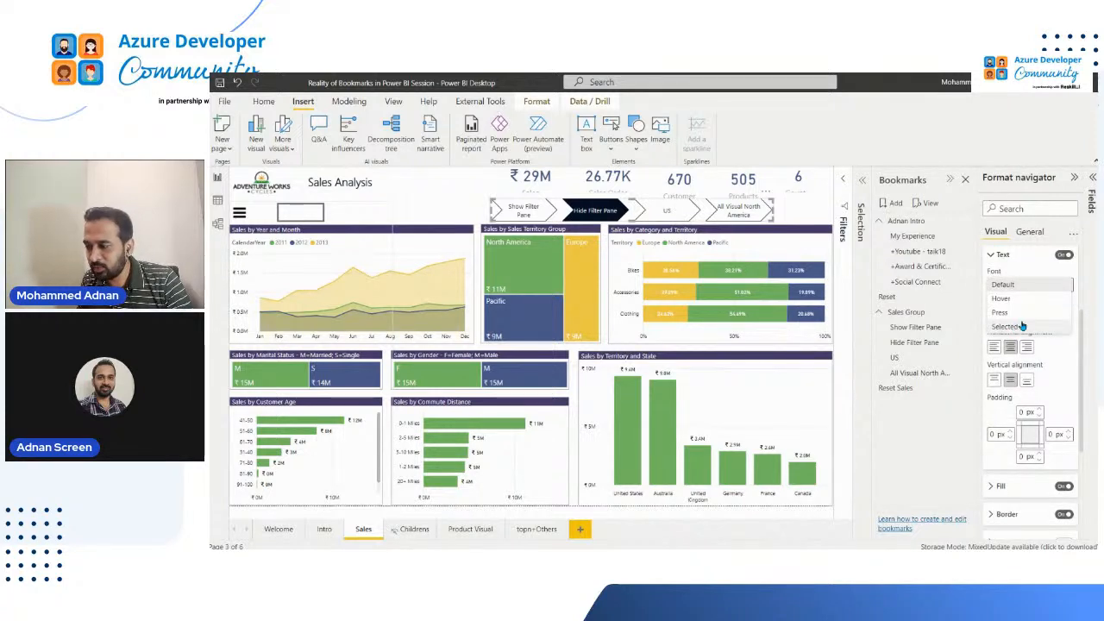
{"action": "left_click", "coordinate": [1025, 329]}
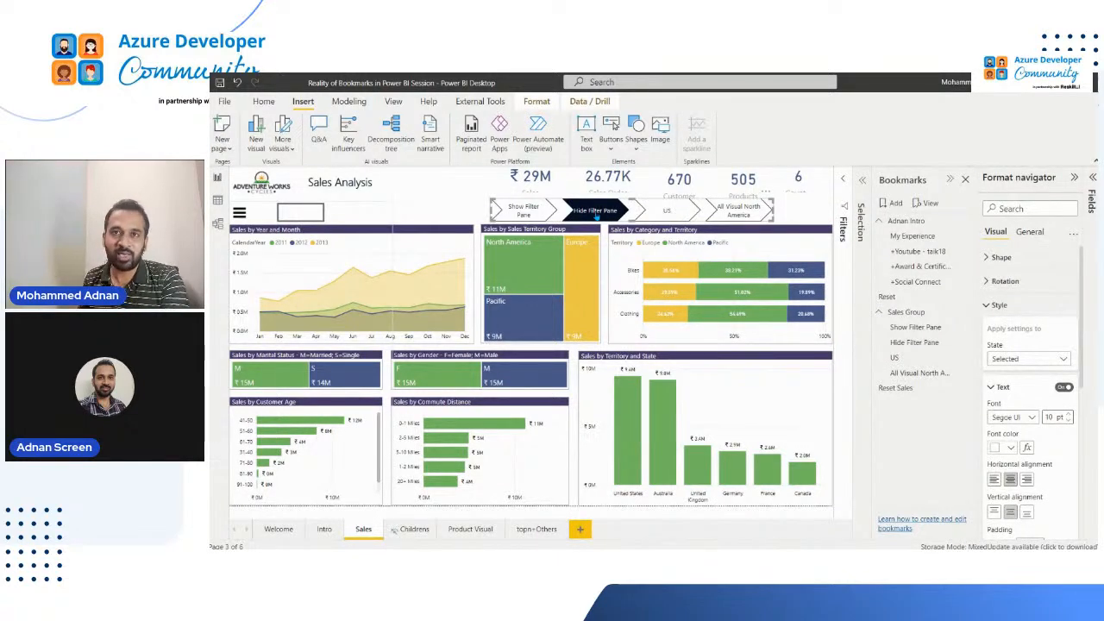
{"action": "left_click", "coordinate": [1025, 305]}
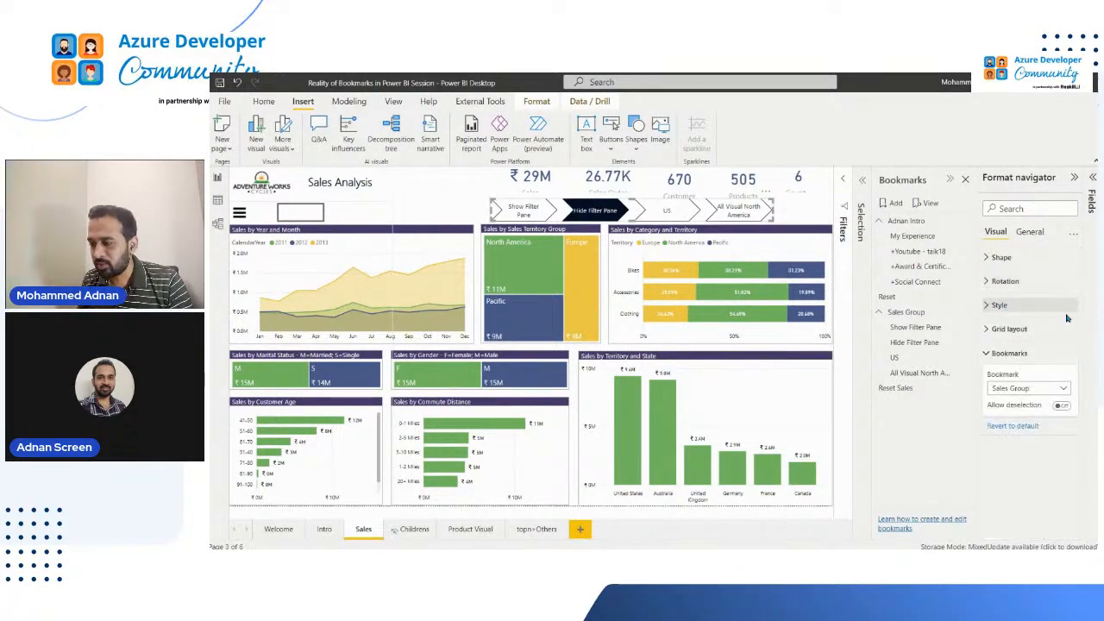
Try the Grid orientation for the navigator's layout and return it to Horizontal
{"action": "left_click", "coordinate": [1028, 330]}
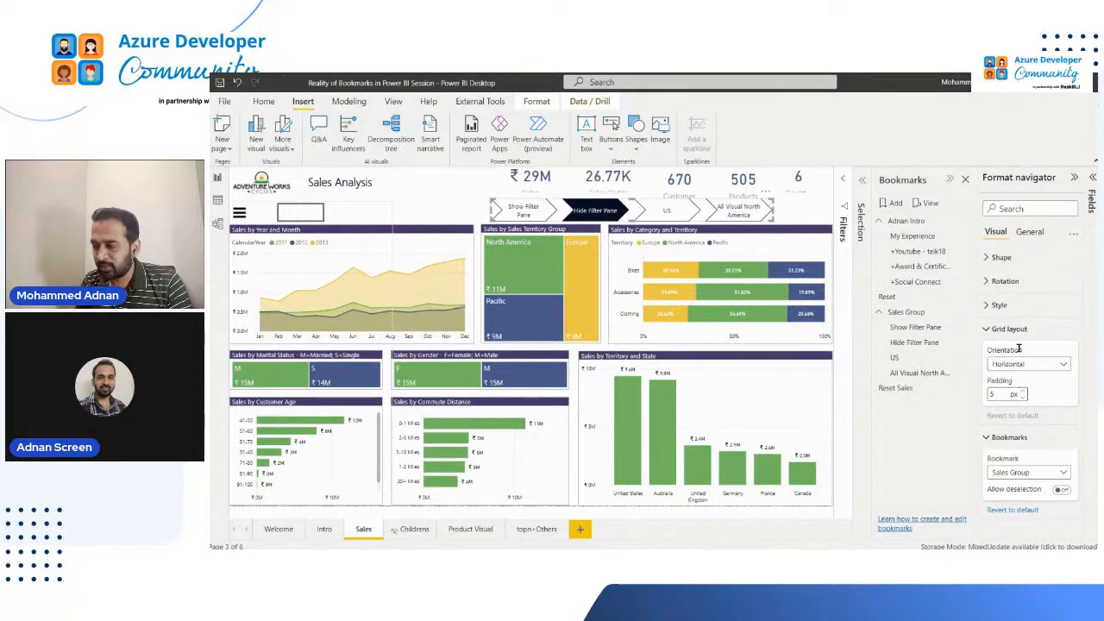
{"action": "left_click", "coordinate": [1027, 366]}
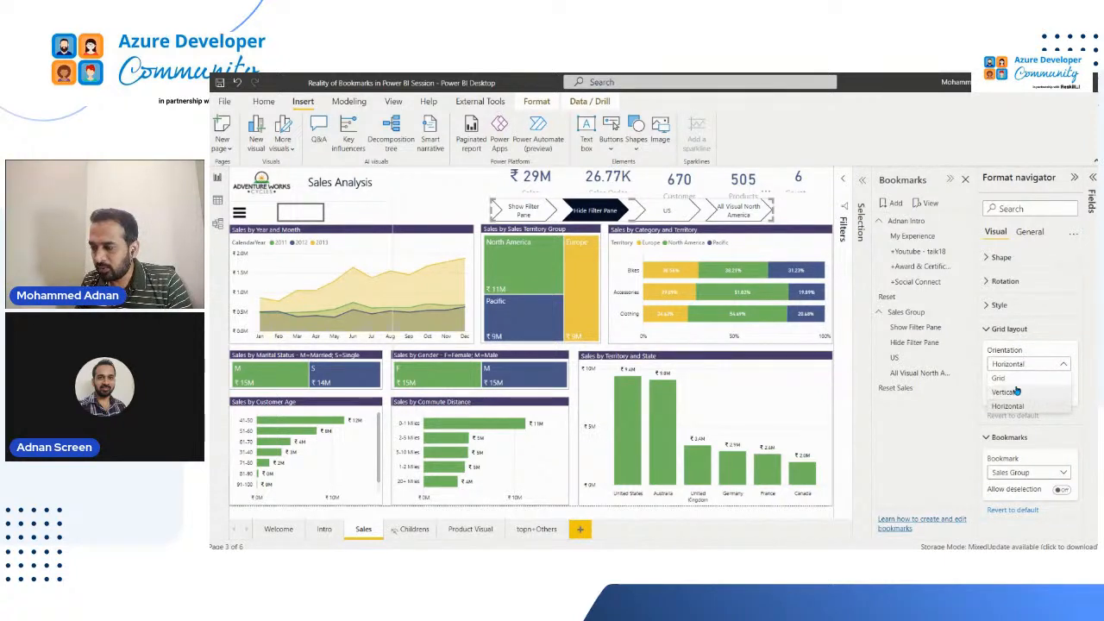
{"action": "left_click", "coordinate": [1079, 385]}
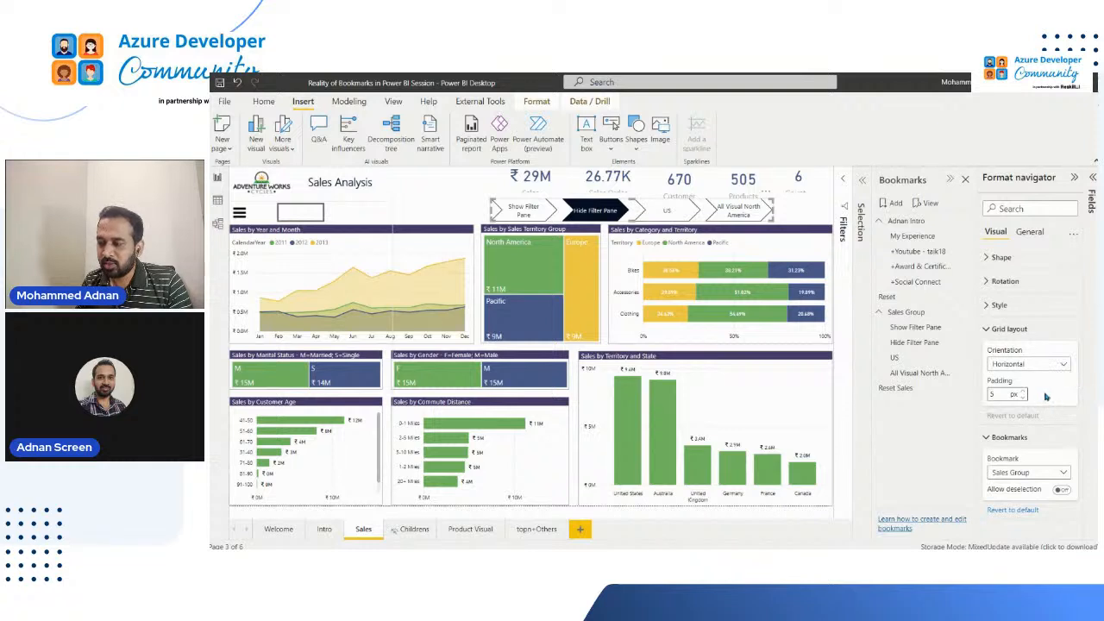
{"action": "left_click", "coordinate": [1025, 369]}
{"action": "left_click", "coordinate": [1027, 379]}
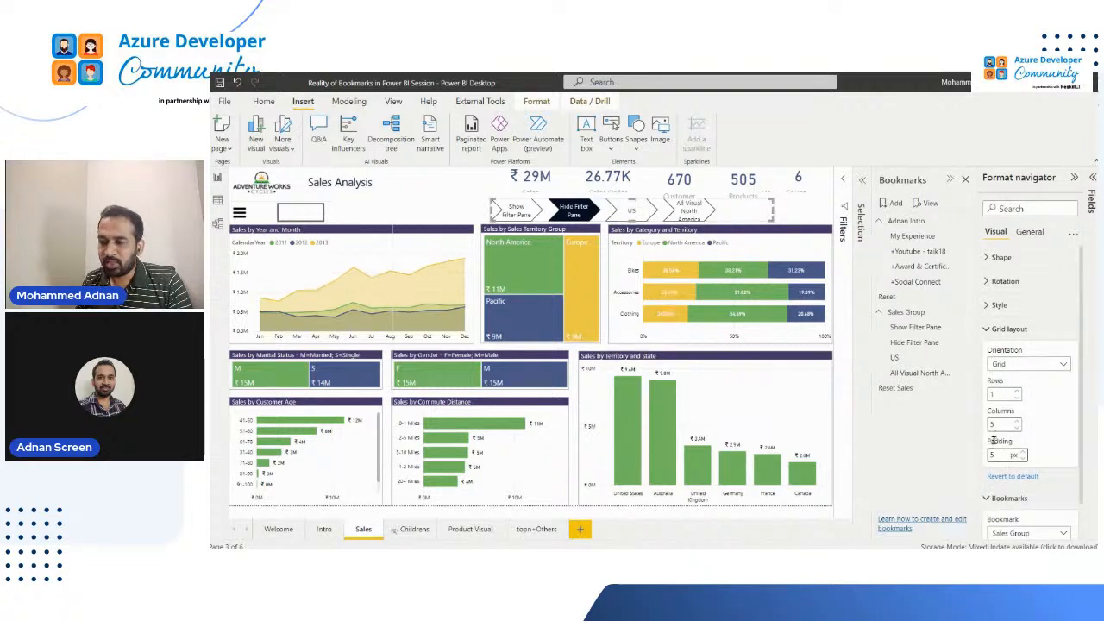
{"action": "left_click", "coordinate": [1039, 371]}
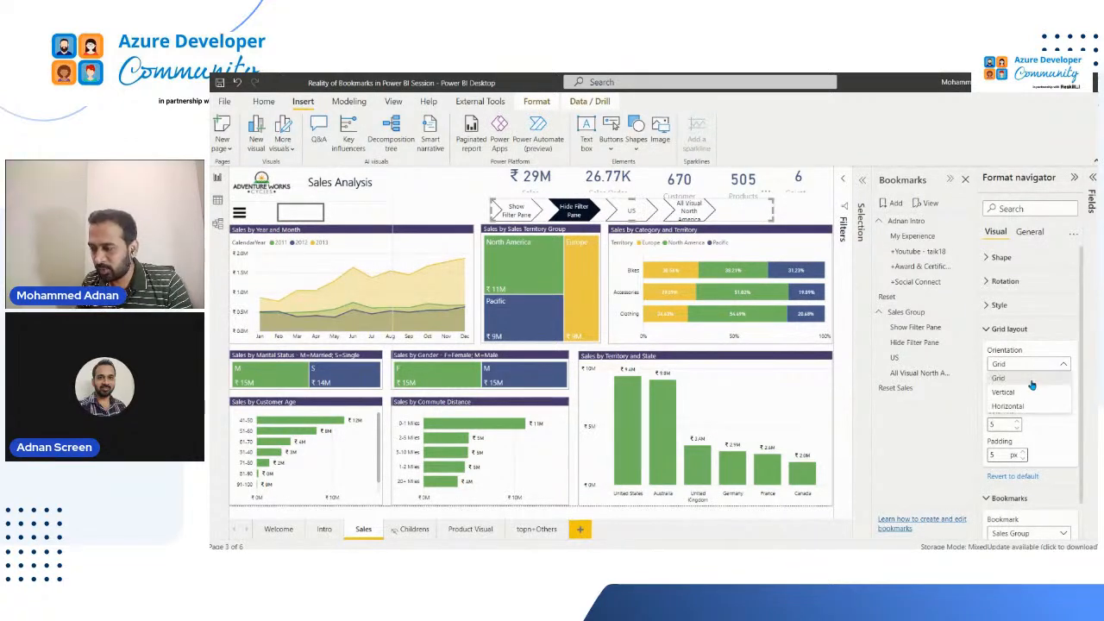
{"action": "left_click", "coordinate": [1007, 334]}
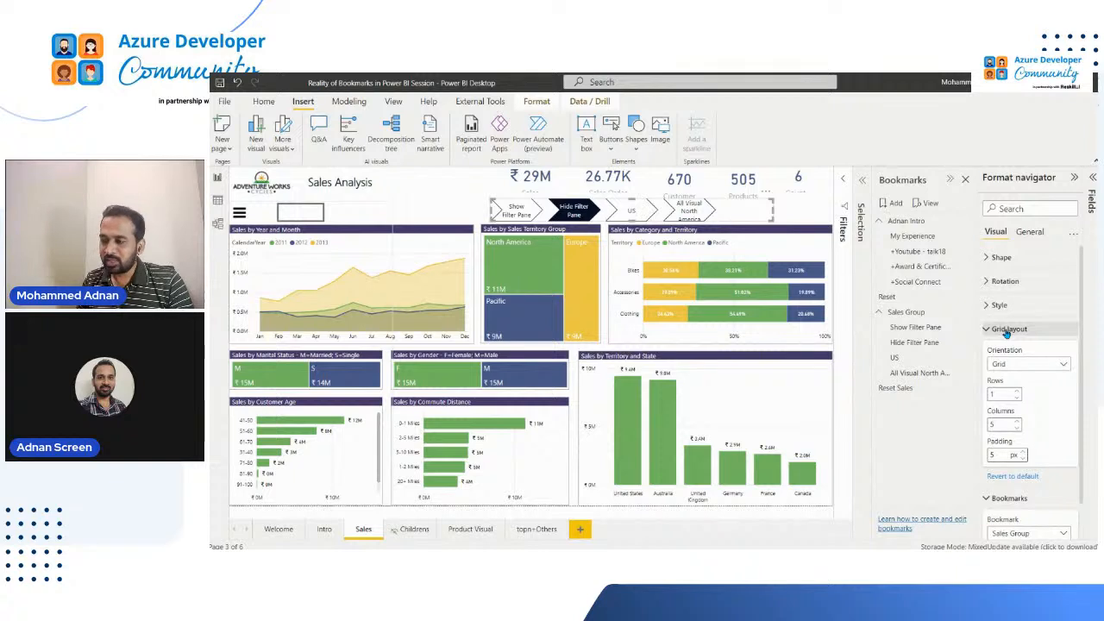
{"action": "left_click", "coordinate": [1007, 332]}
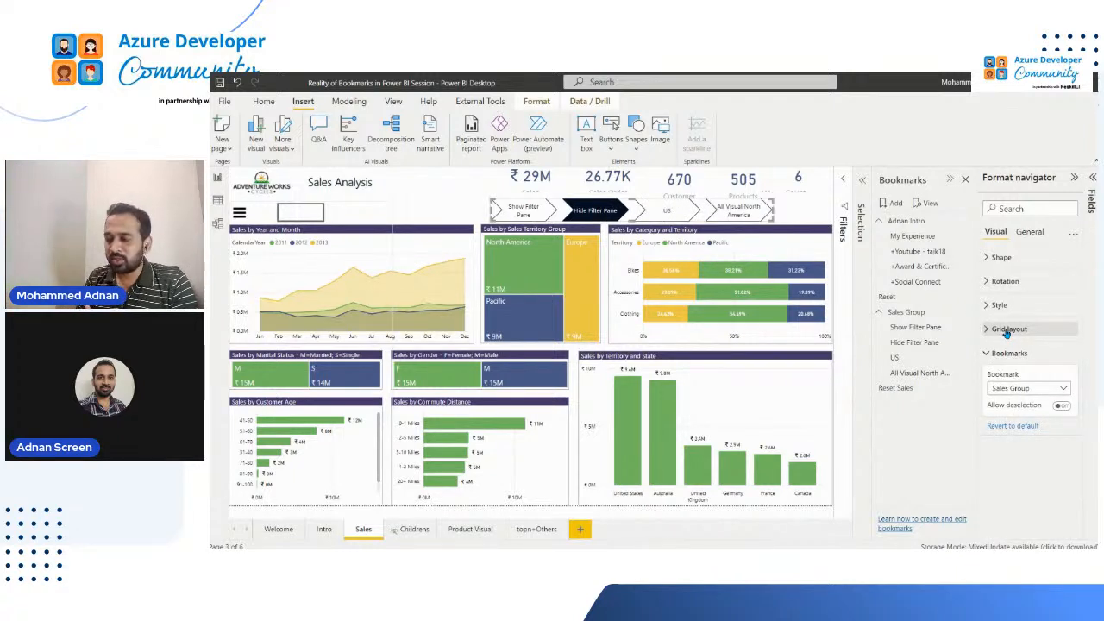
Allow deselection in the bookmark navigator and set Reset Sales as the bookmark launched on deselection
{"action": "left_click", "coordinate": [1064, 406]}
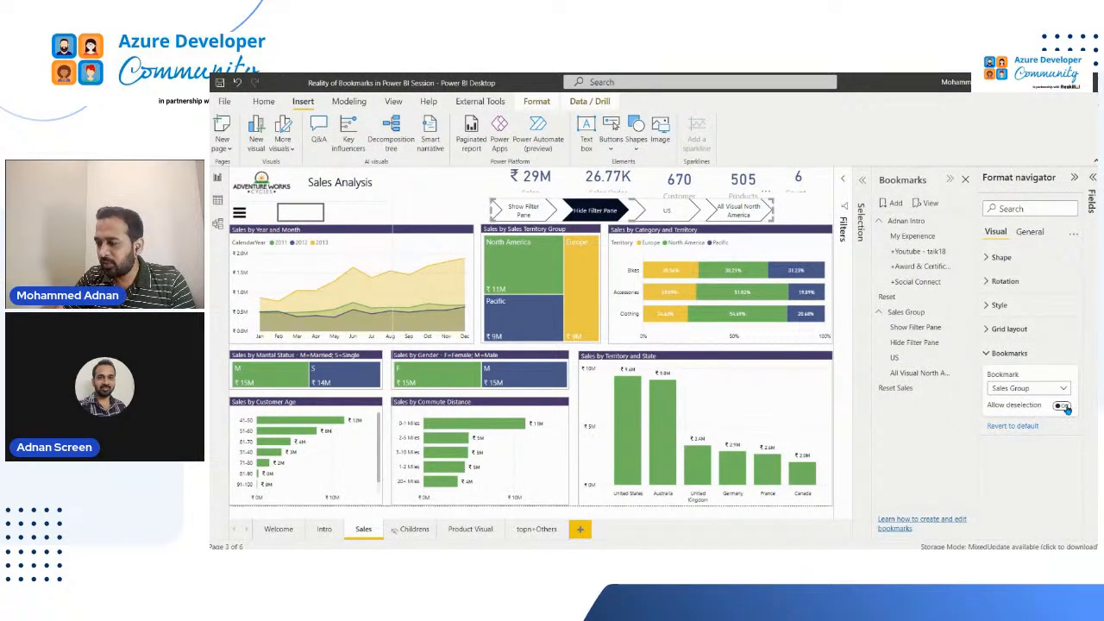
{"action": "left_click", "coordinate": [1063, 406]}
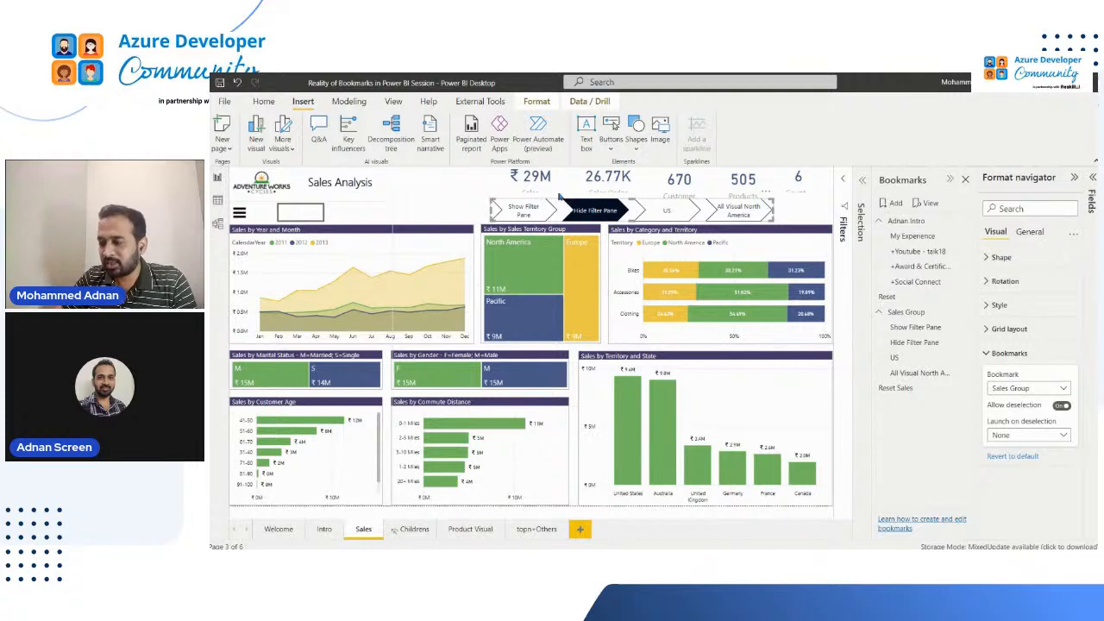
{"action": "left_click", "coordinate": [1034, 436]}
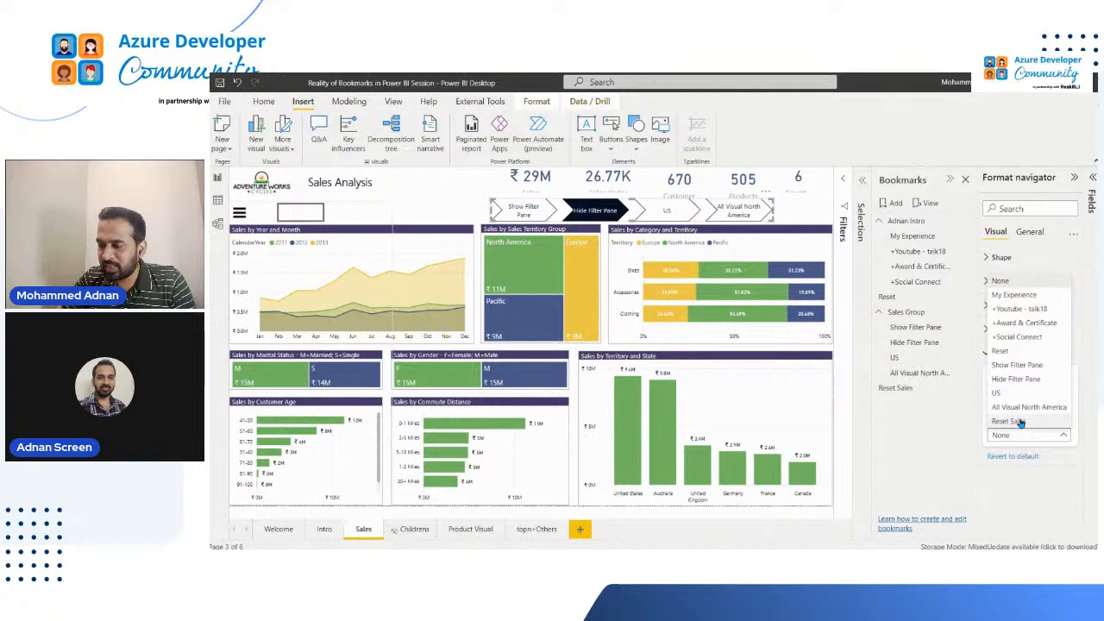
{"action": "left_click", "coordinate": [1015, 435]}
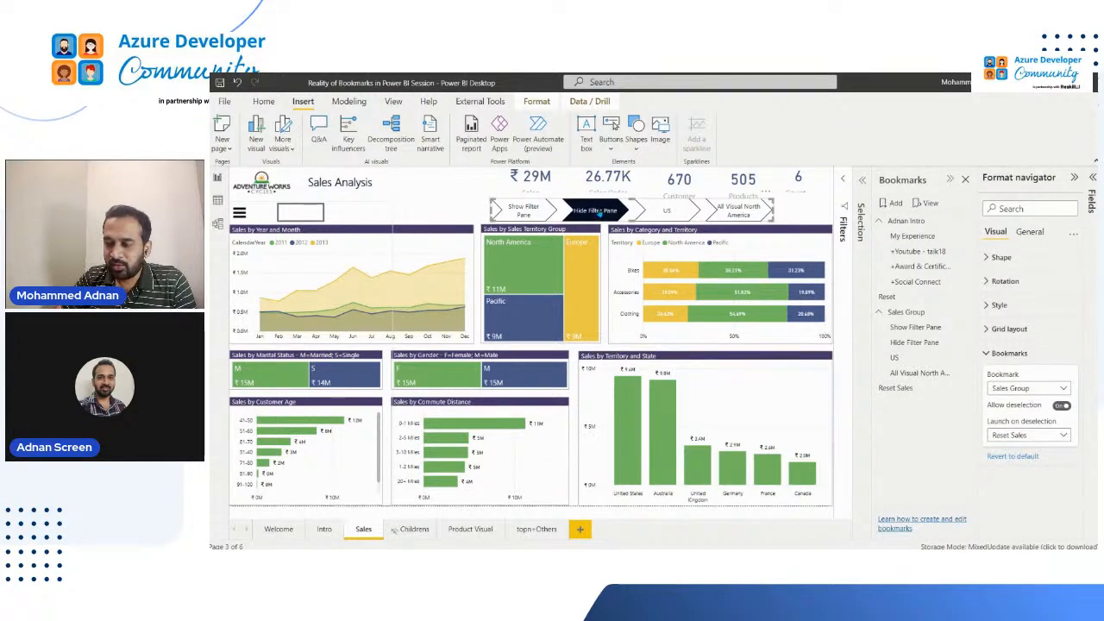
Deselect Hide Filter Pane in the navigator to test the reset, and switch Allow deselection off and on again
{"action": "left_click", "coordinate": [600, 213], "text": "ctrl"}
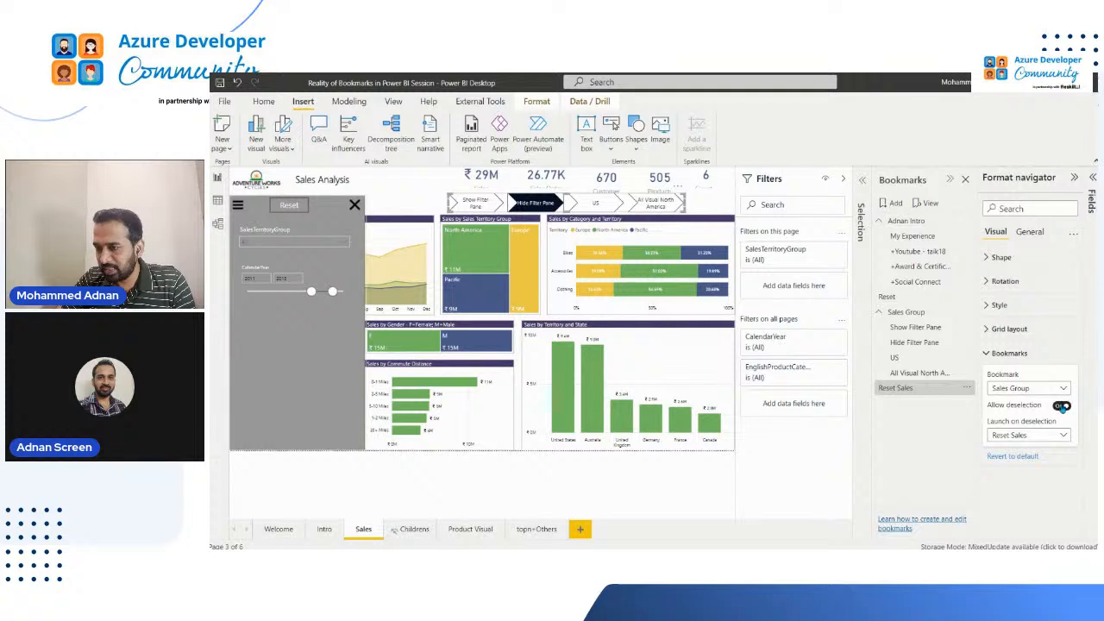
{"action": "left_click", "coordinate": [1063, 408]}
{"action": "left_click", "coordinate": [1062, 408]}
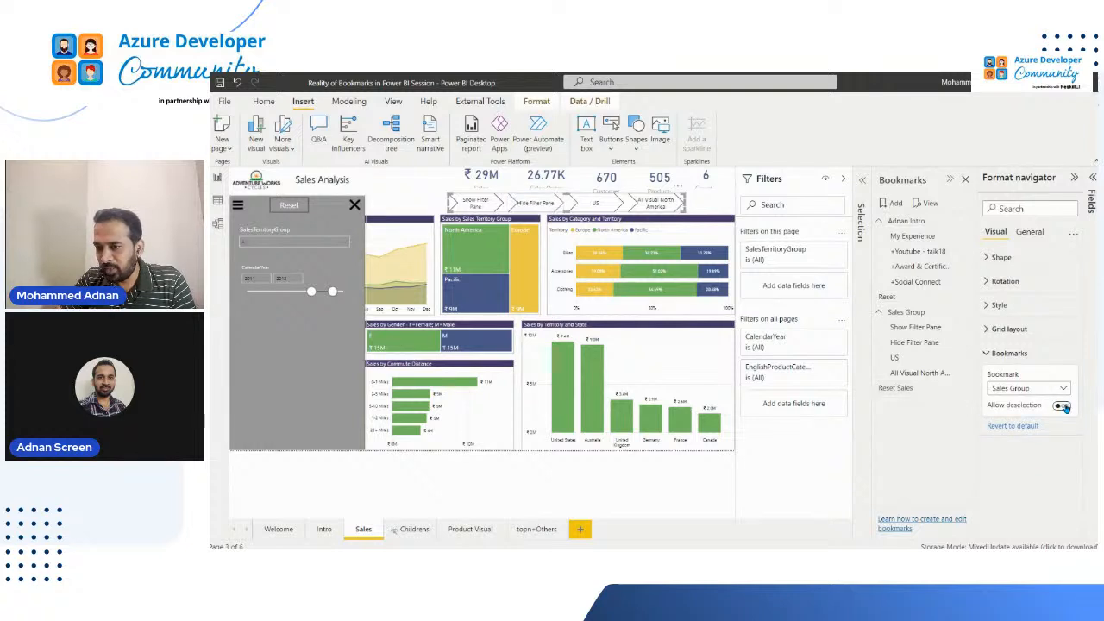
{"action": "left_click", "coordinate": [1064, 408]}
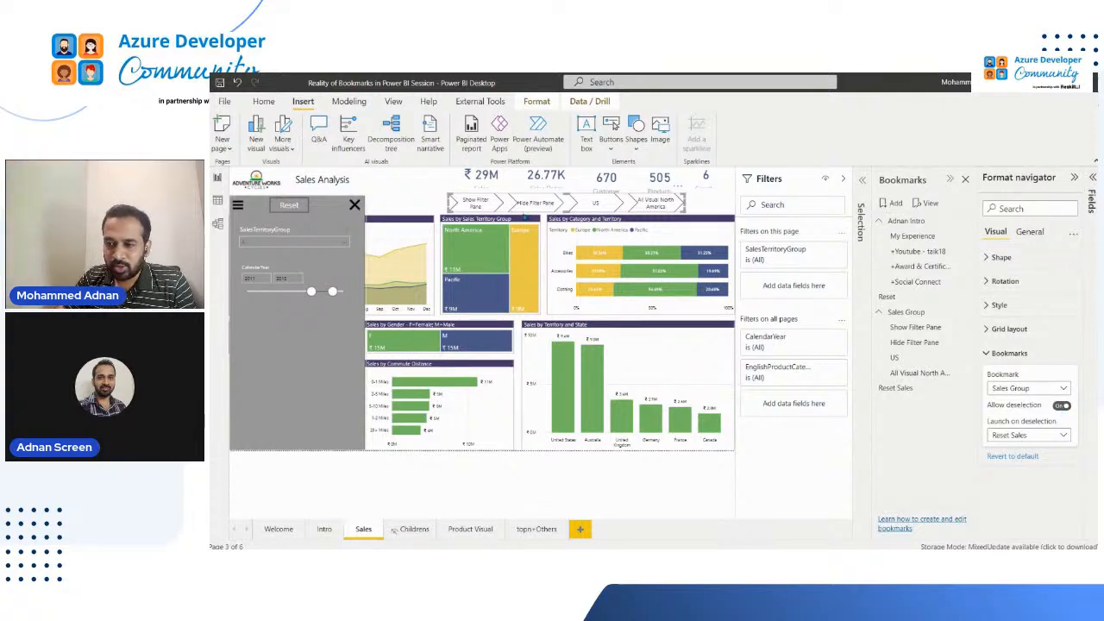
Test the Hide Filter Pane, Reset Sales and Show Filter Pane bookmarks one after another on the Sales page
{"action": "left_click", "coordinate": [540, 204], "text": "ctrl"}
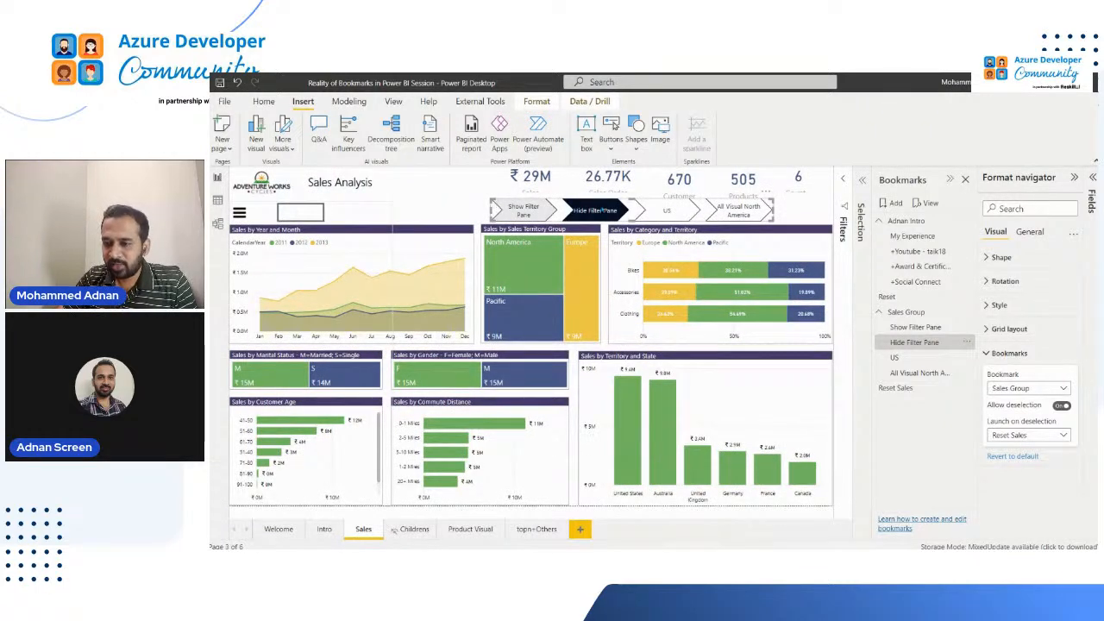
{"action": "left_click", "coordinate": [600, 223]}
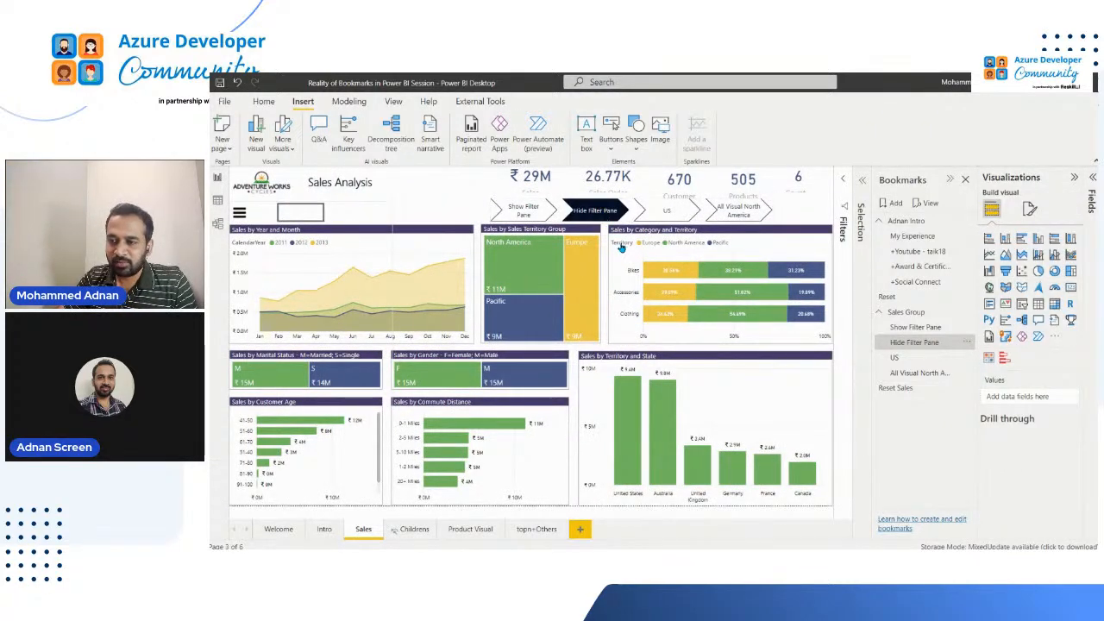
{"action": "left_click", "coordinate": [897, 388]}
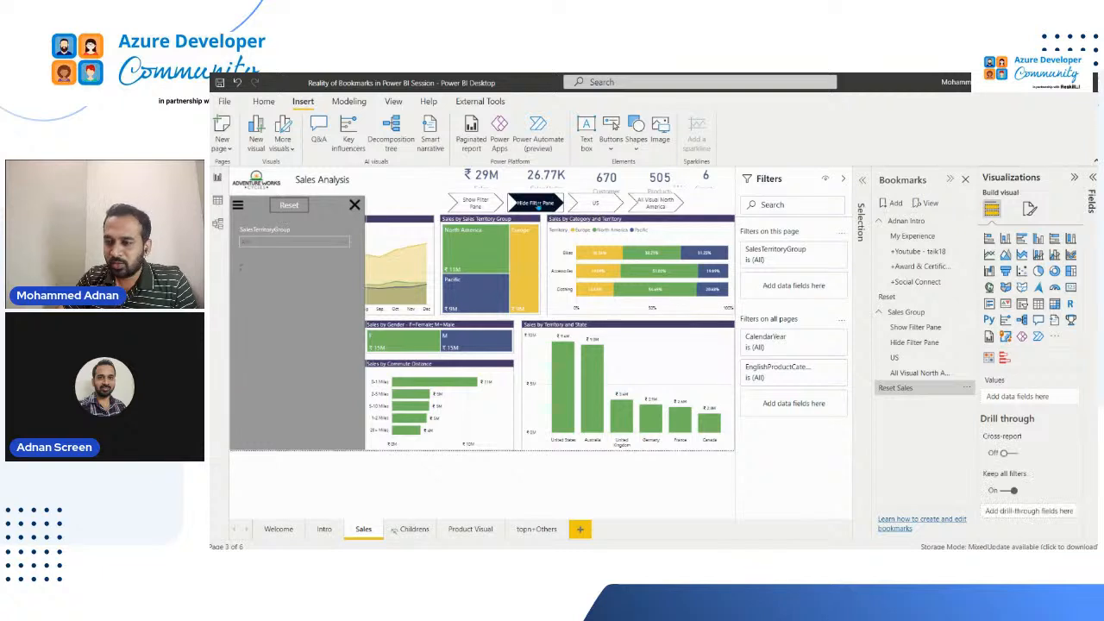
{"action": "left_click", "coordinate": [474, 208]}
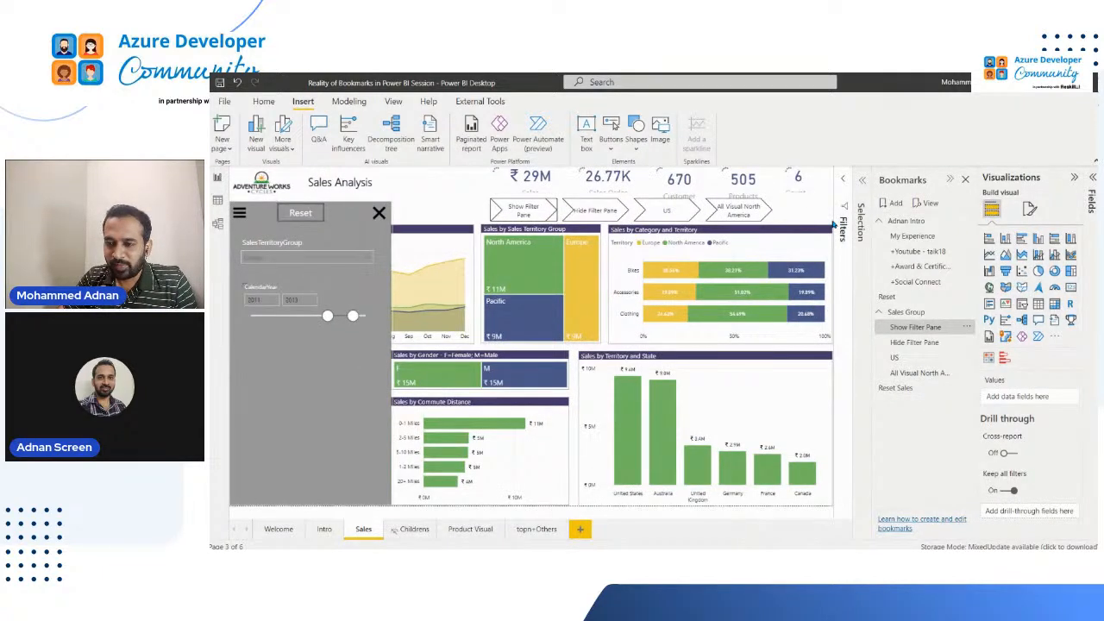
Test the navigator by switching between the US and All Visual North America bookmarks and returning to Show Filter Pane
{"action": "left_click", "coordinate": [676, 214]}
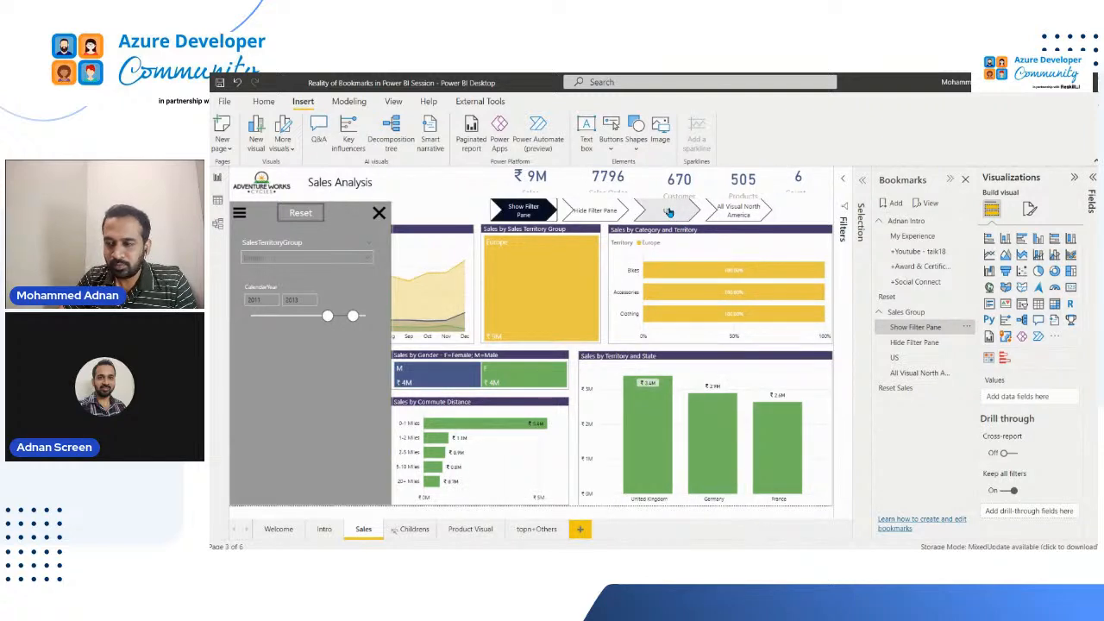
{"action": "left_click", "coordinate": [669, 212]}
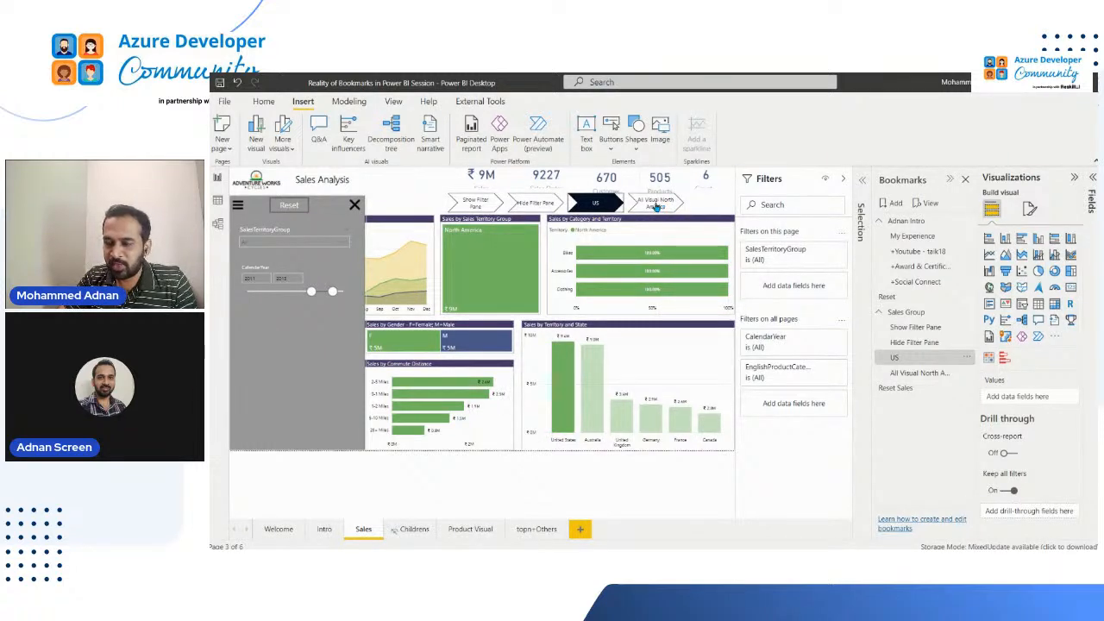
{"action": "left_click", "coordinate": [678, 208]}
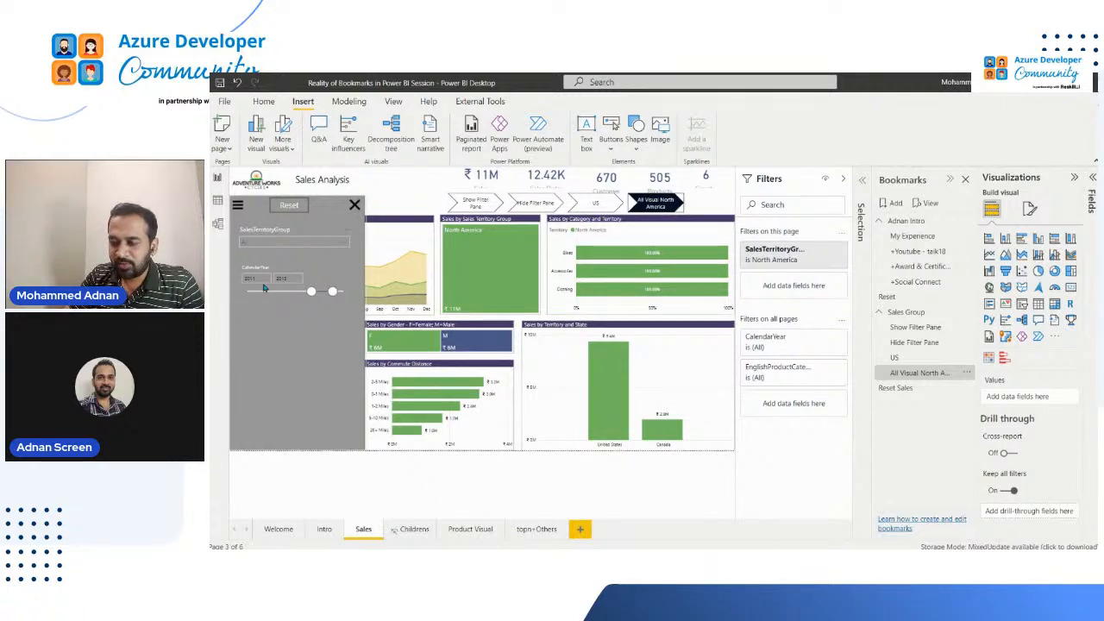
{"action": "left_click", "coordinate": [595, 205]}
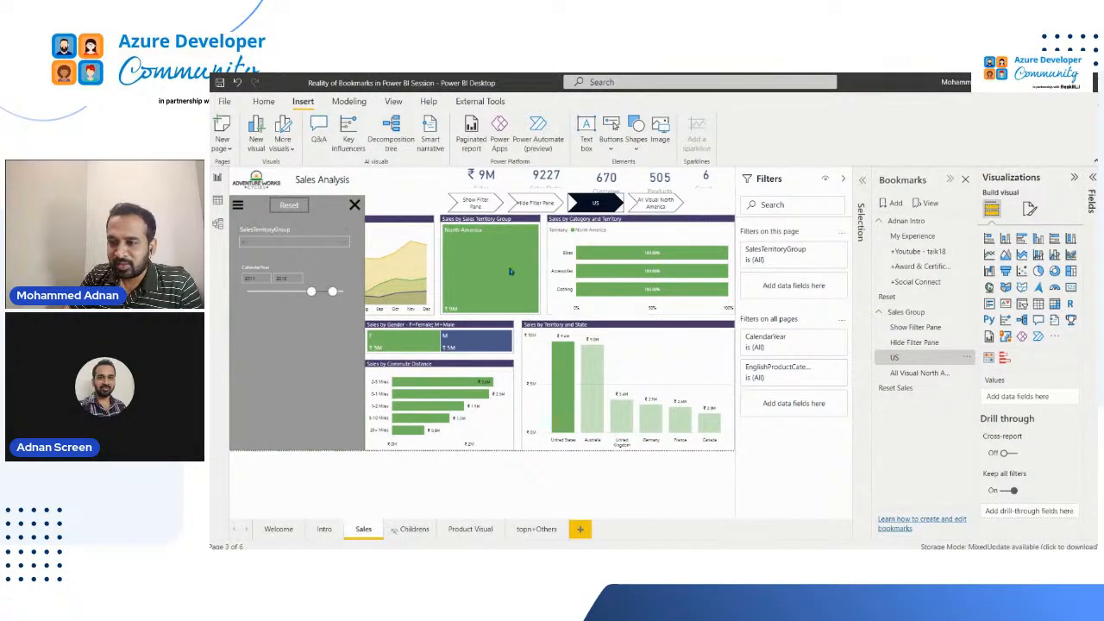
{"action": "left_click", "coordinate": [652, 204]}
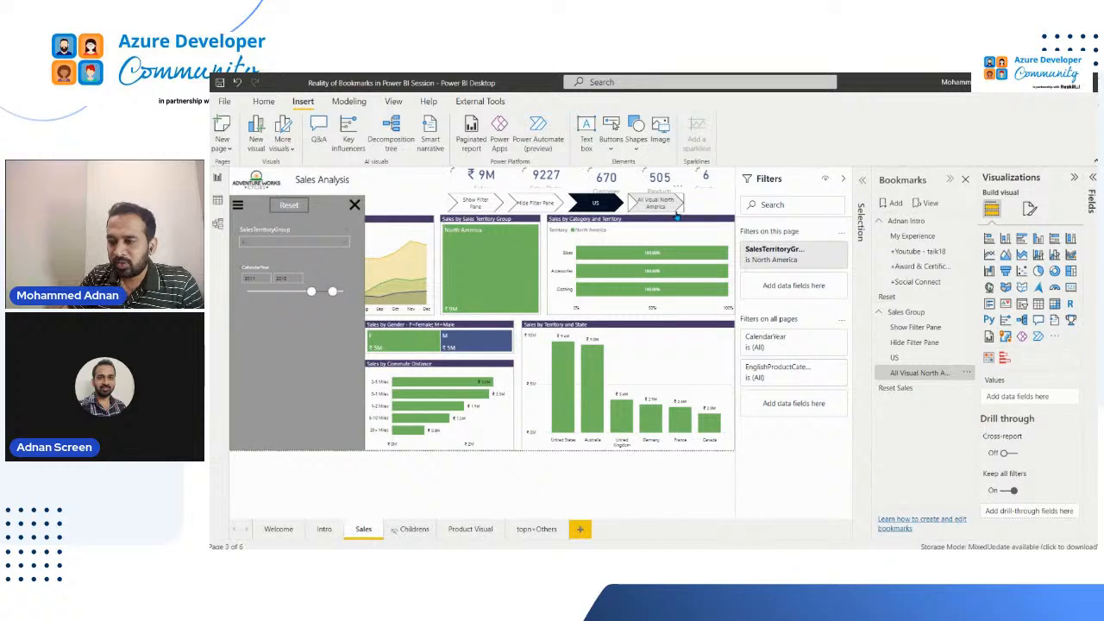
{"action": "left_click", "coordinate": [474, 204], "text": "ctrl"}
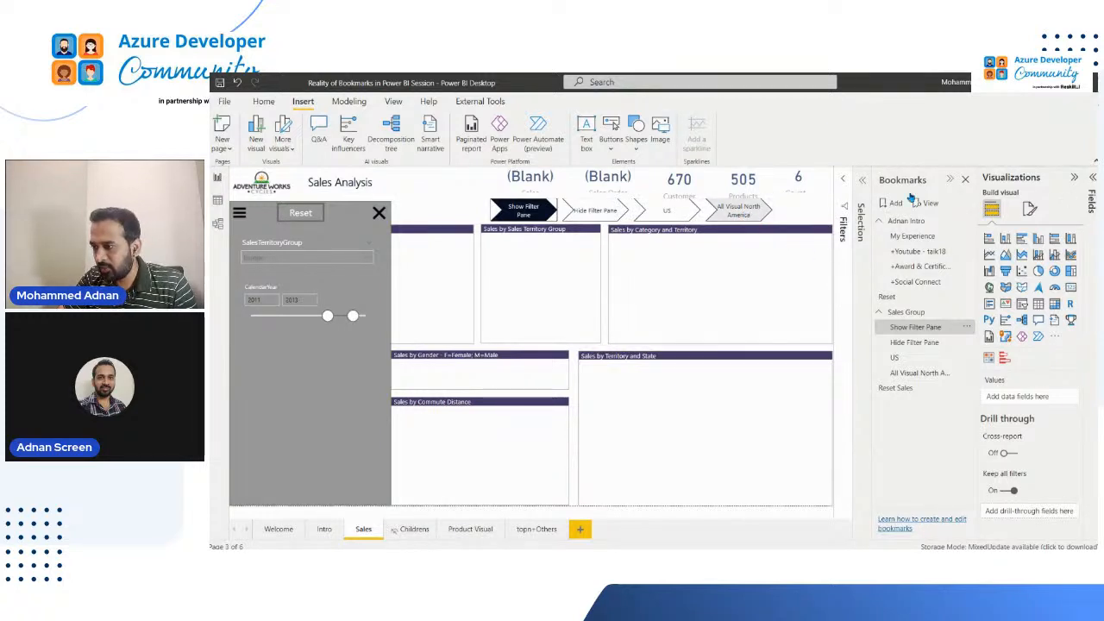
Show the navigator's bookmark settings and test the deselection reset by deselecting Show Filter Pane, and selecting and deselecting US
{"action": "left_click", "coordinate": [1012, 353]}
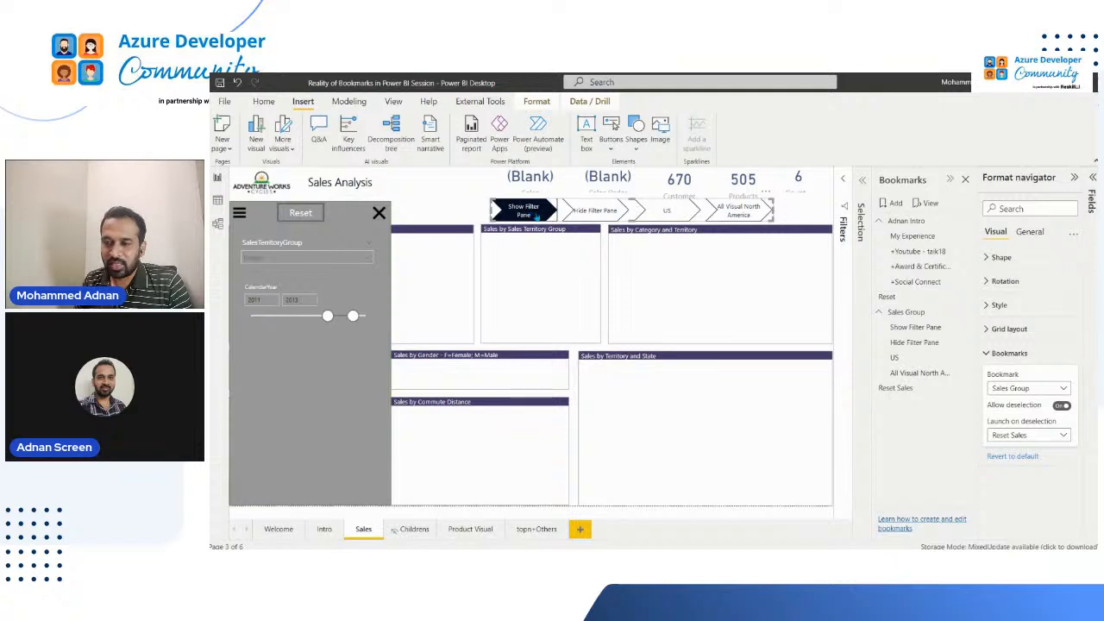
{"action": "left_click", "coordinate": [566, 218]}
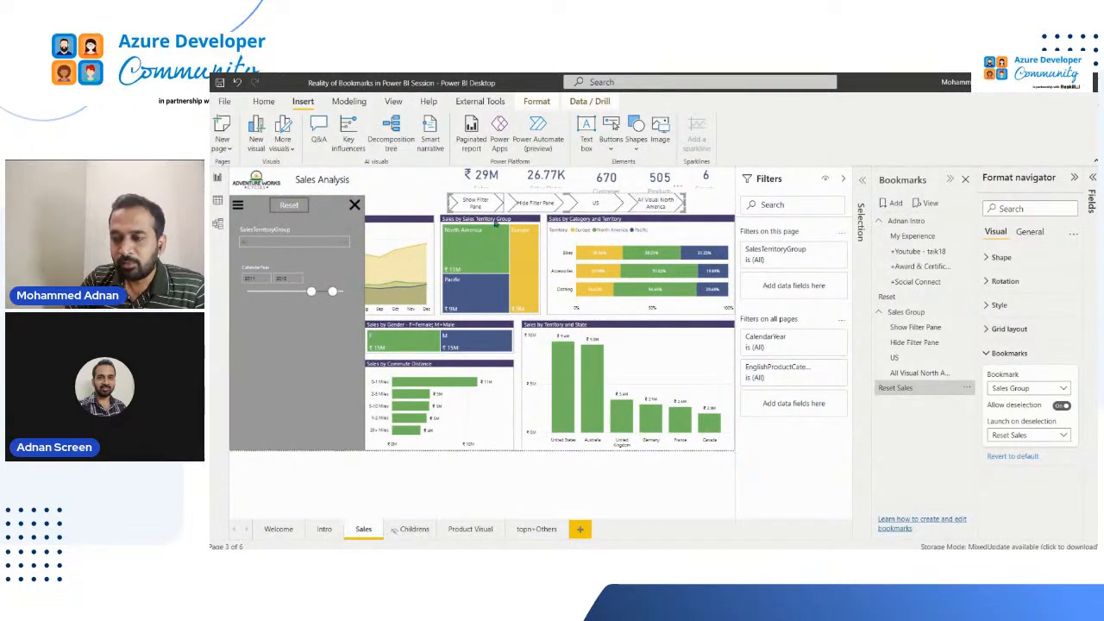
{"action": "left_click", "coordinate": [590, 203]}
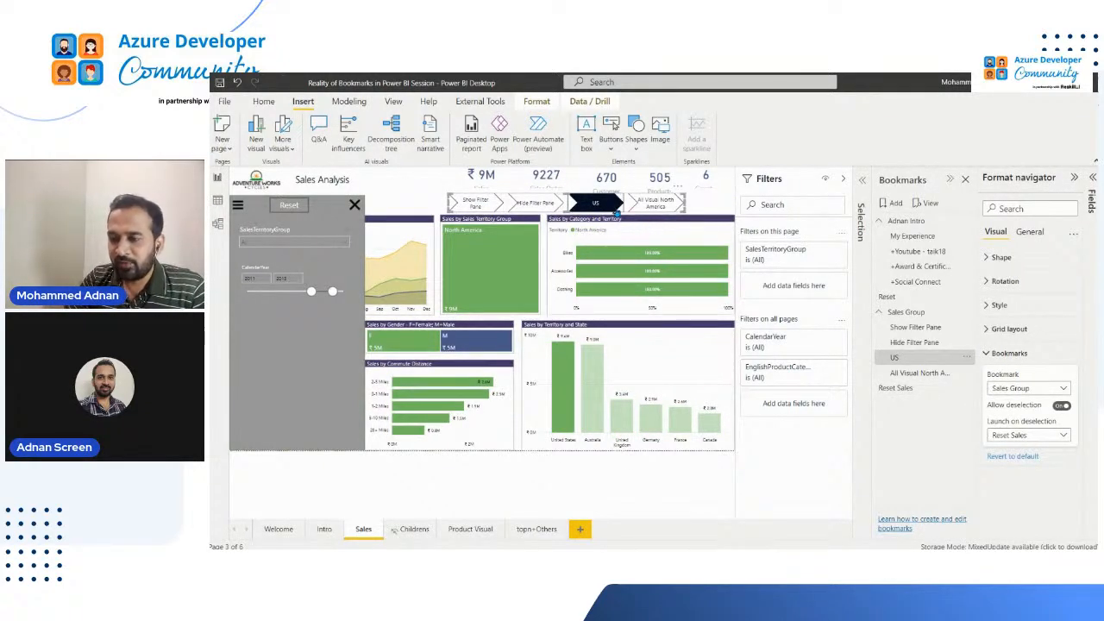
{"action": "left_click", "coordinate": [595, 203]}
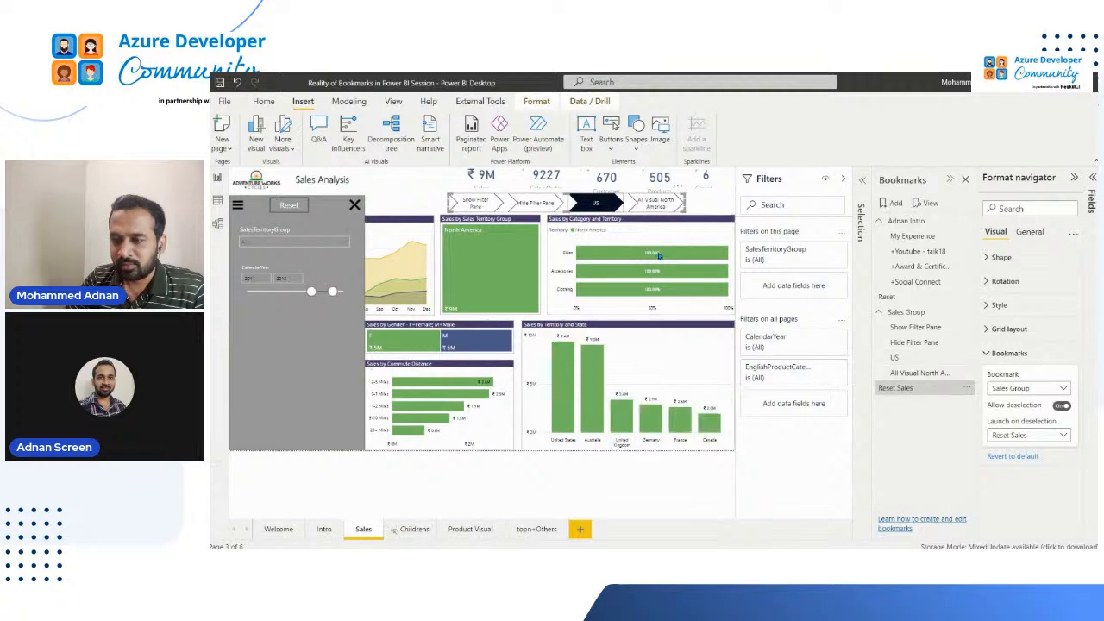
{"action": "mouse_move", "coordinate": [659, 255]}
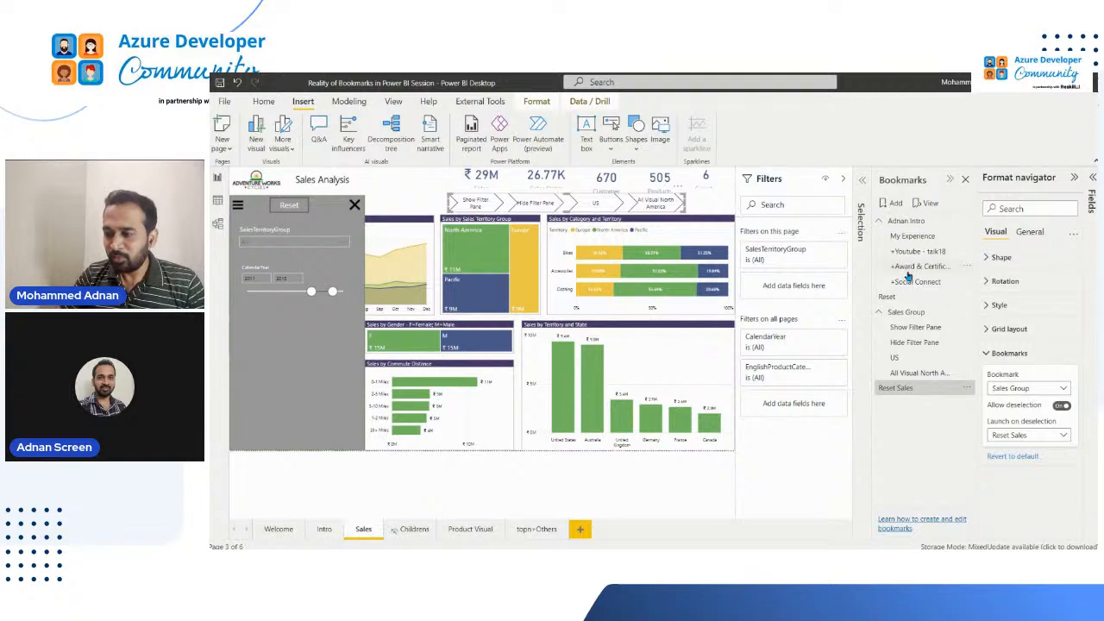
Examine the capture options of the +Youtube bookmark, close them unchanged and deselect the bookmark navigator on the Sales page
{"action": "left_click", "coordinate": [968, 252]}
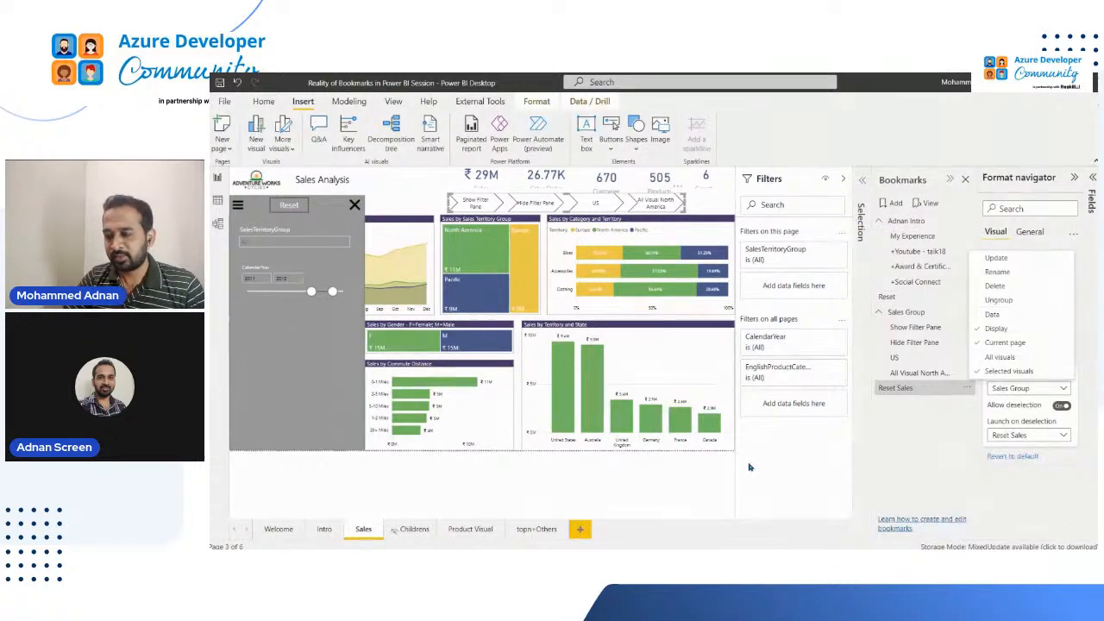
{"action": "left_click", "coordinate": [822, 452]}
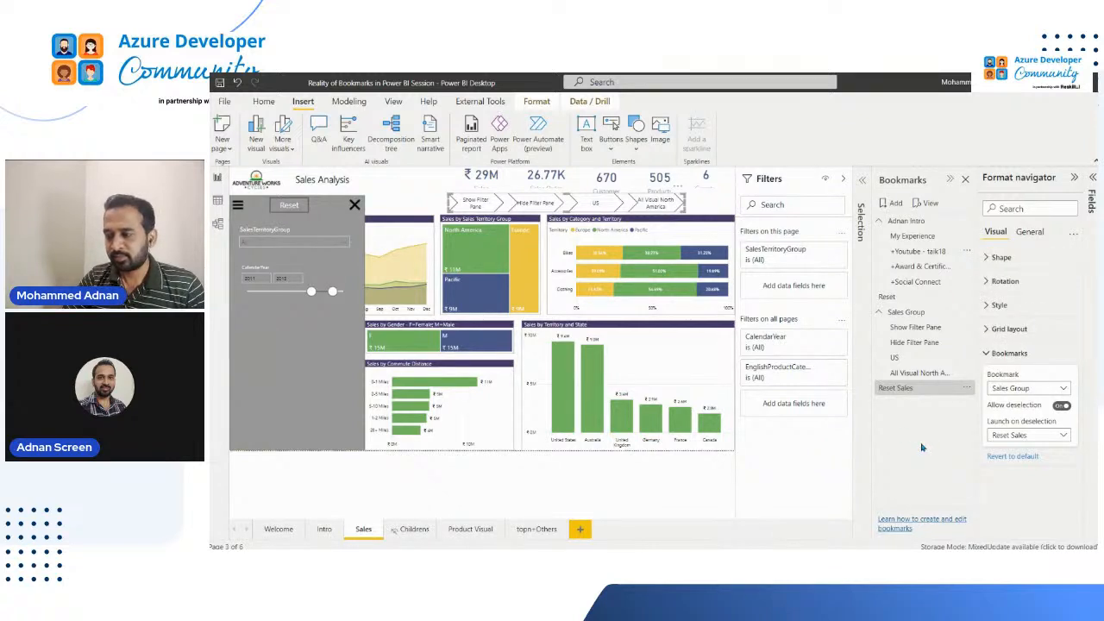
{"action": "left_click", "coordinate": [405, 194]}
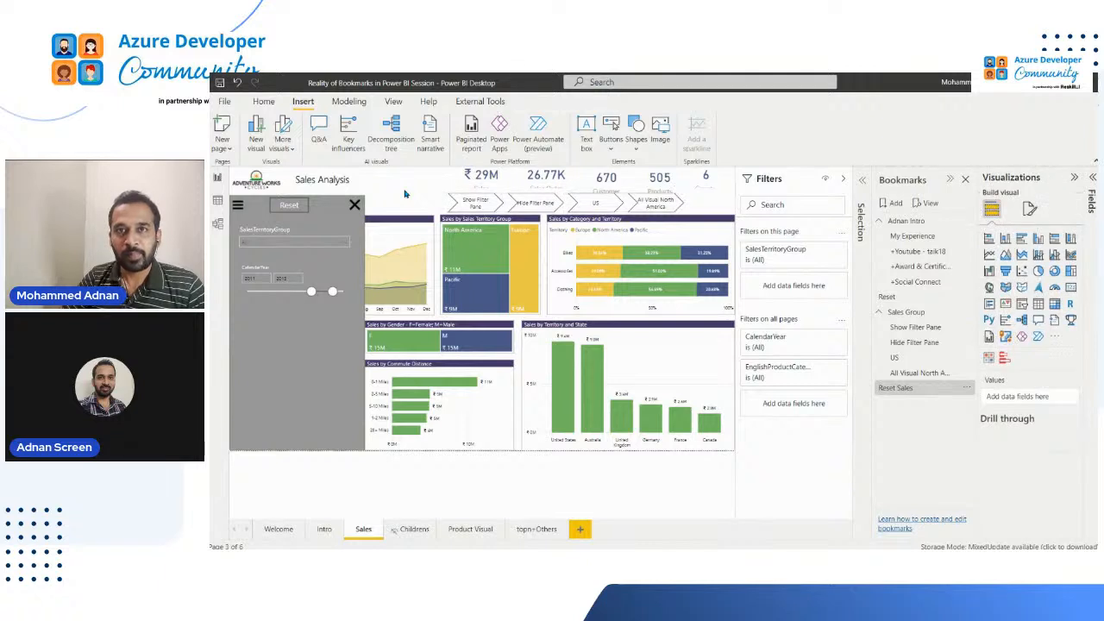